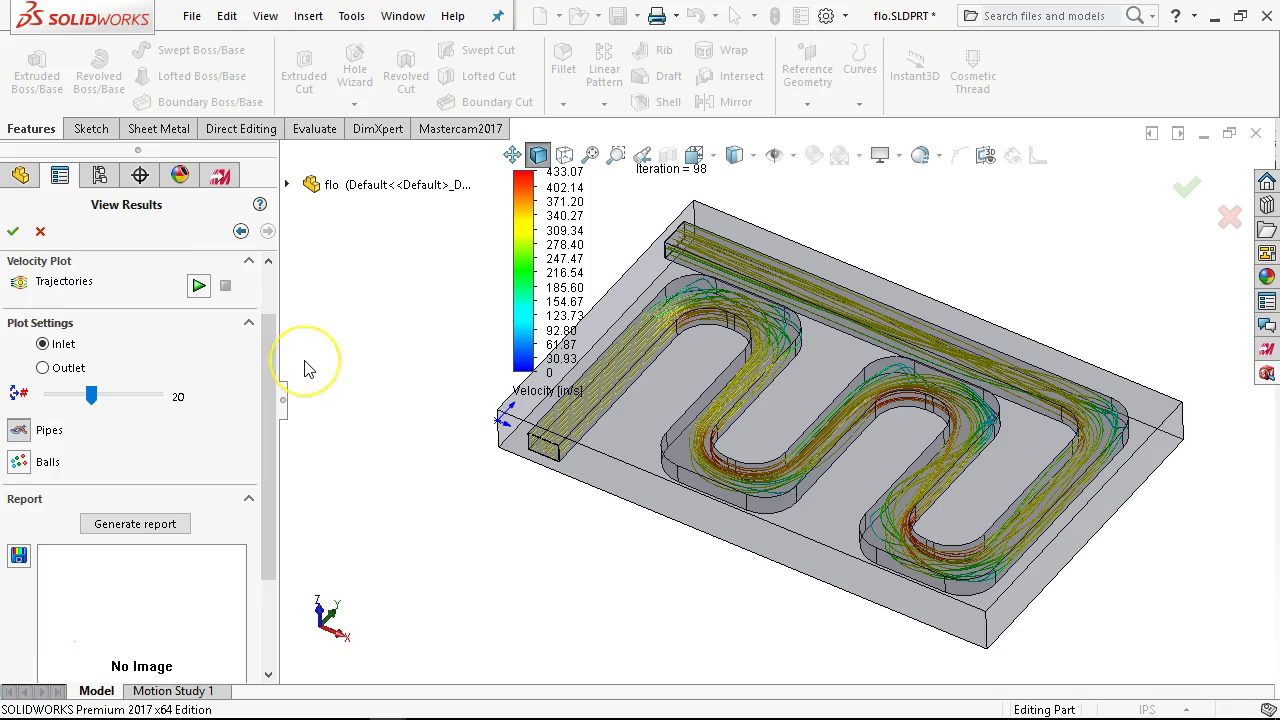
Play the velocity trajectories animation in pipe display for the serpentine channel and stop it.
{"action": "middle_click_drag", "start_coordinate": [410, 447], "coordinate": [428, 503]}
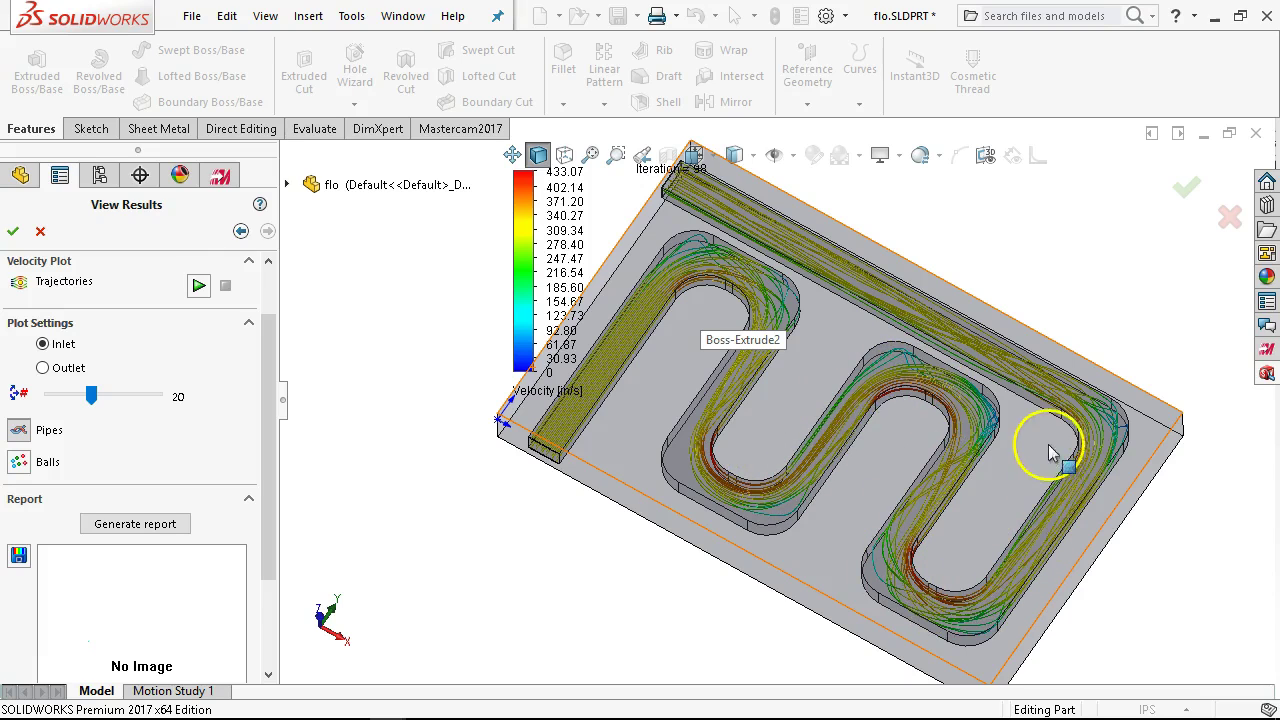
{"action": "left_click", "coordinate": [199, 285]}
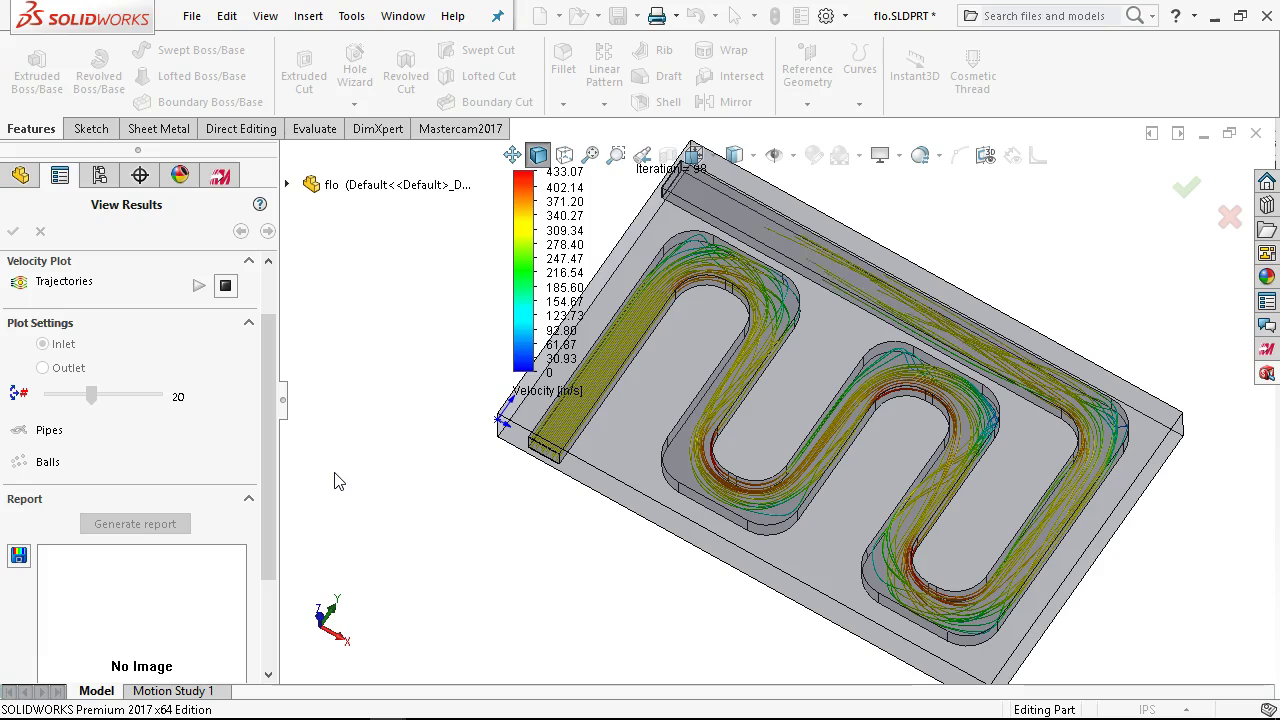
{"action": "left_click", "coordinate": [71, 331]}
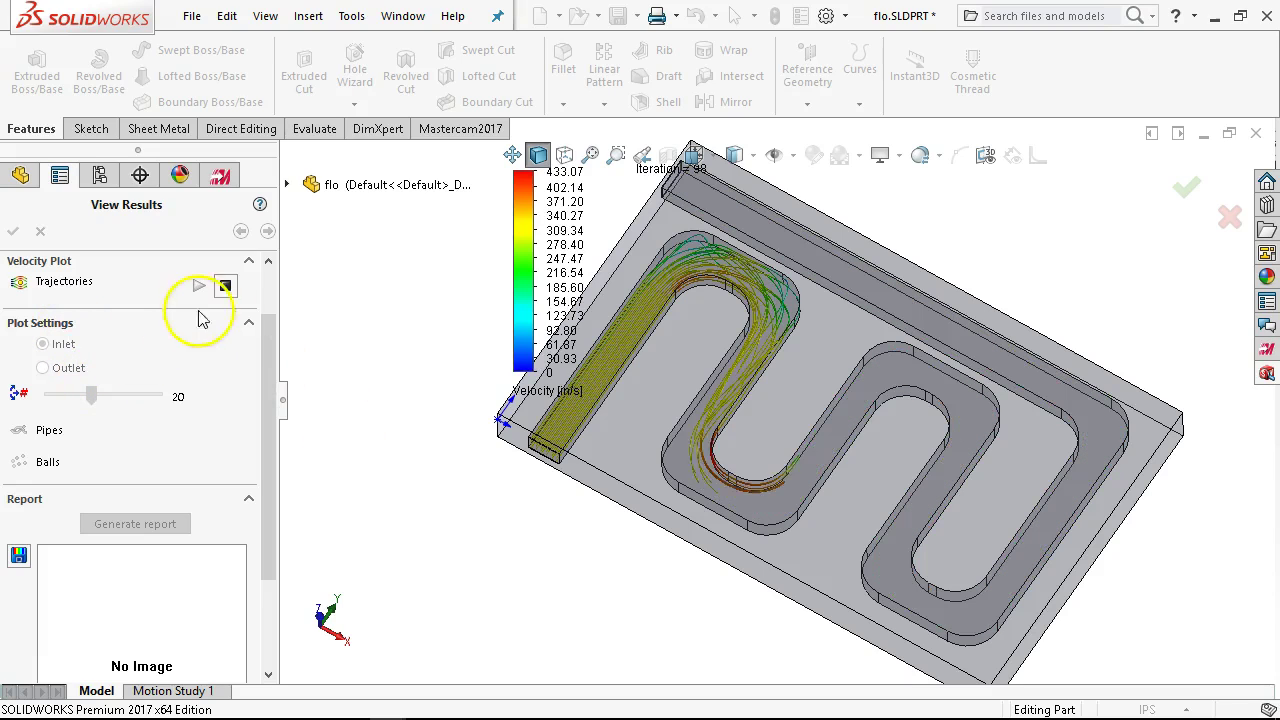
{"action": "left_click", "coordinate": [225, 288]}
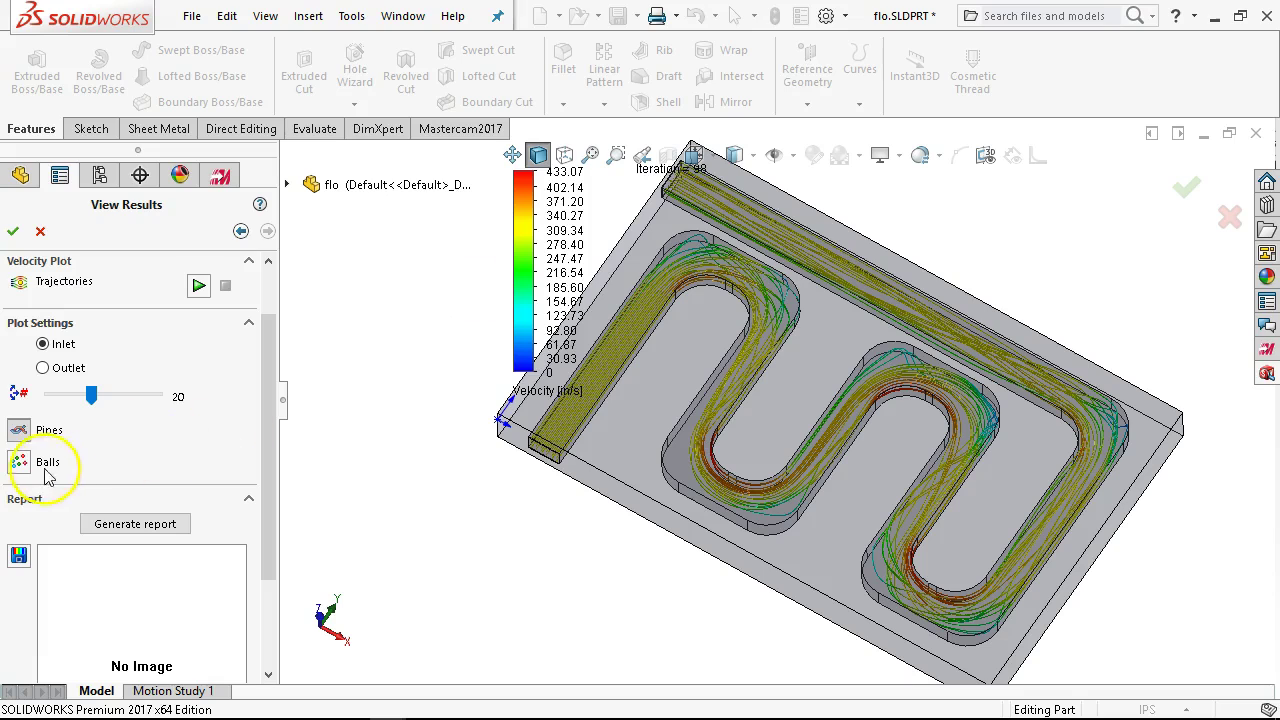
Display the velocity trajectories as balls, examine the flow around the channel's first bend, and play and stop the animation.
{"action": "left_click", "coordinate": [30, 461]}
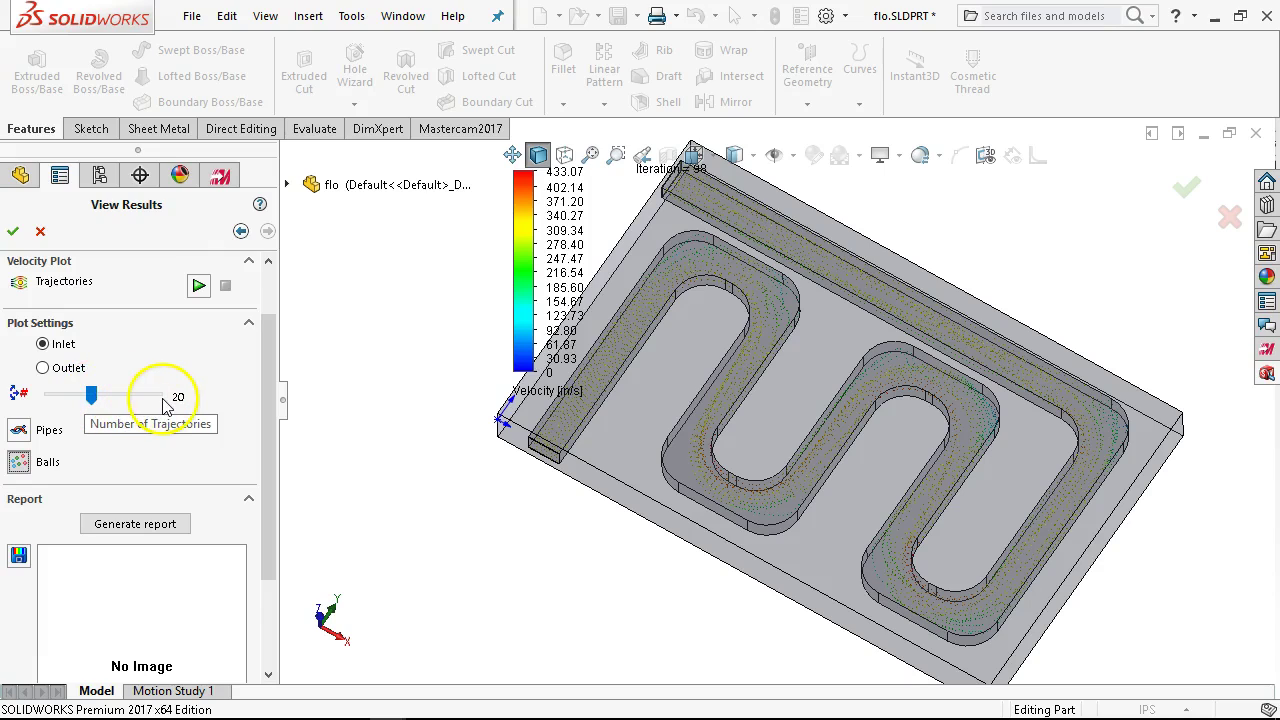
{"action": "middle_click_drag", "start_coordinate": [414, 400], "coordinate": [415, 310]}
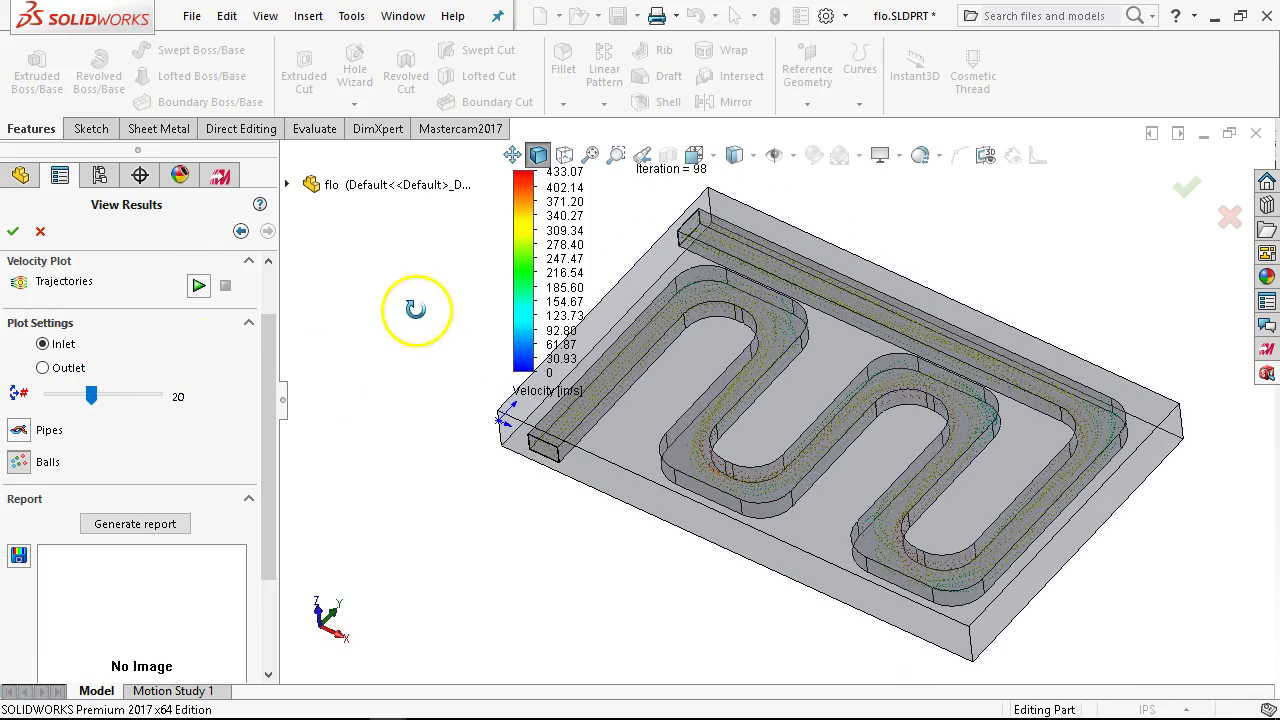
{"action": "scroll", "coordinate": [590, 416], "scroll_direction": "down", "scroll_amount": 5}
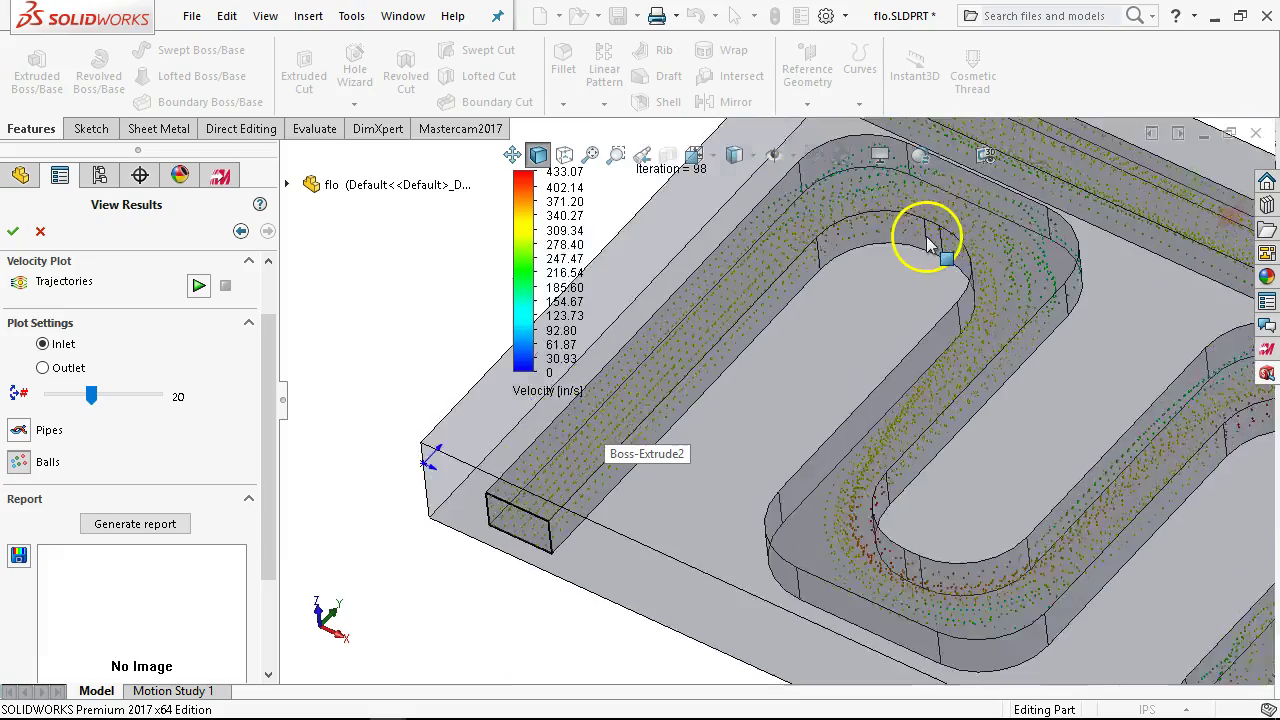
{"action": "scroll", "coordinate": [846, 271], "scroll_direction": "down", "scroll_amount": 4}
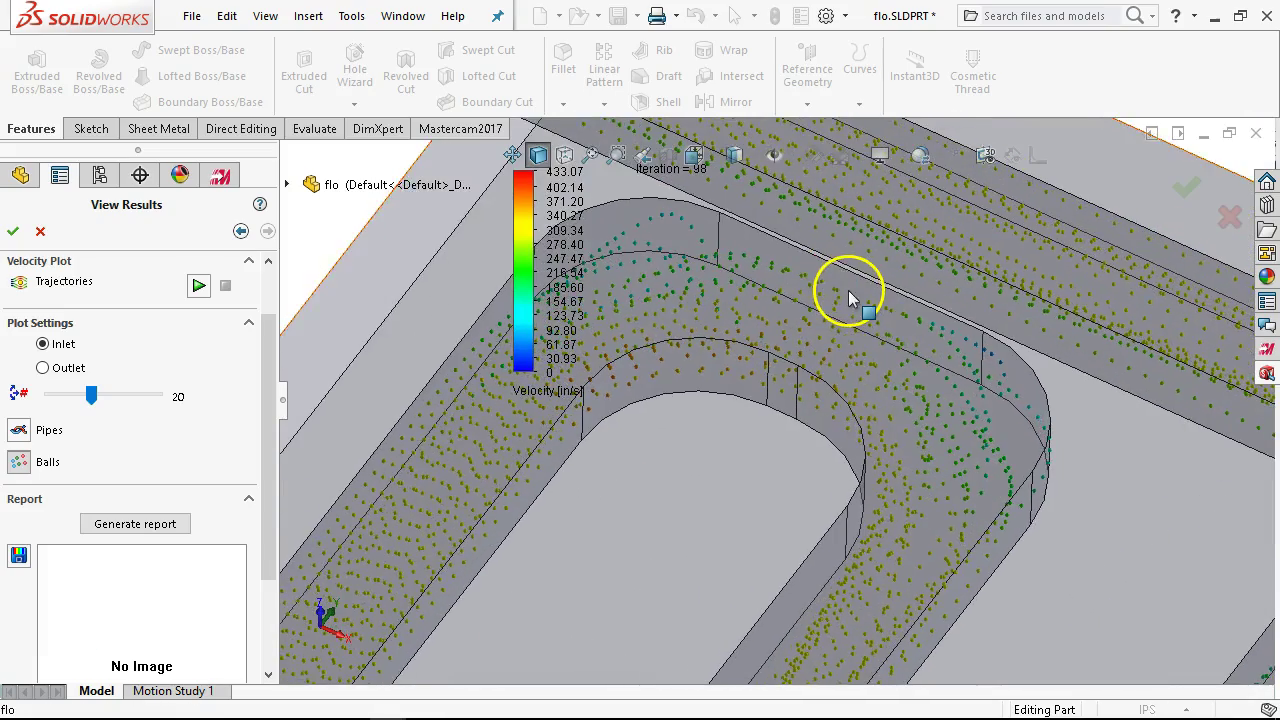
{"action": "scroll", "coordinate": [848, 297], "scroll_direction": "up", "scroll_amount": 3}
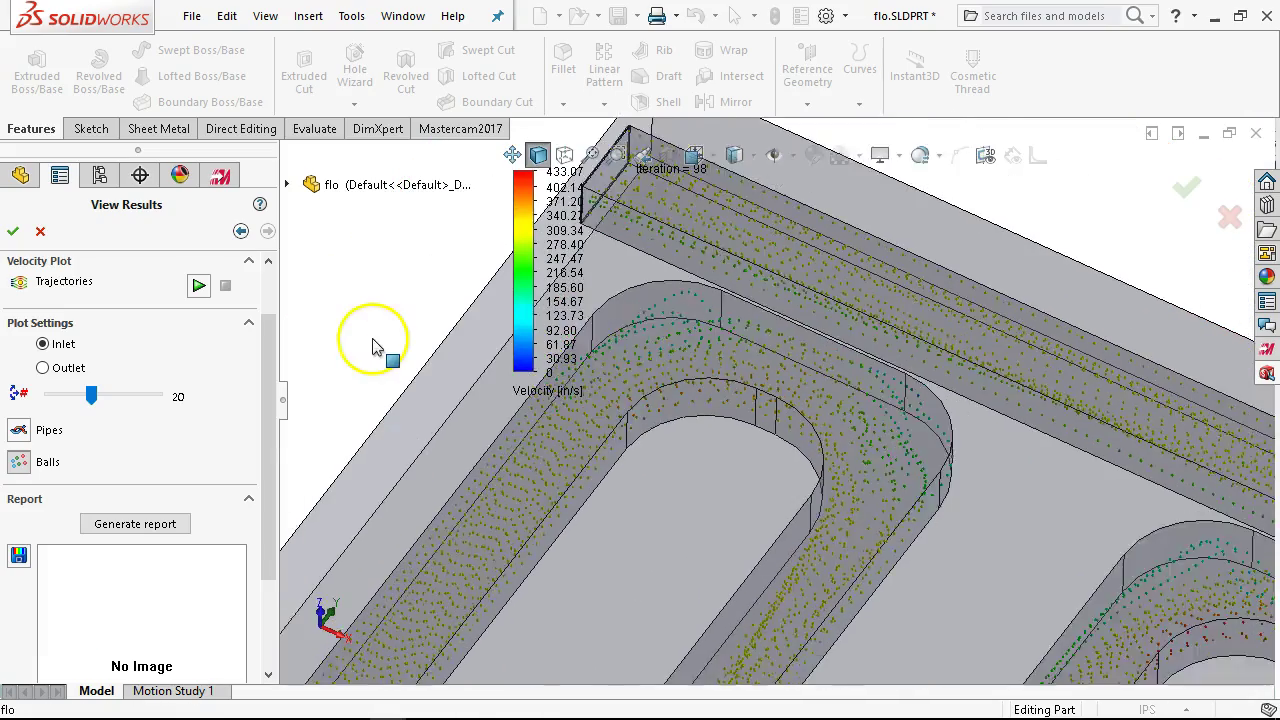
{"action": "scroll", "coordinate": [372, 345], "scroll_direction": "down", "scroll_amount": 2}
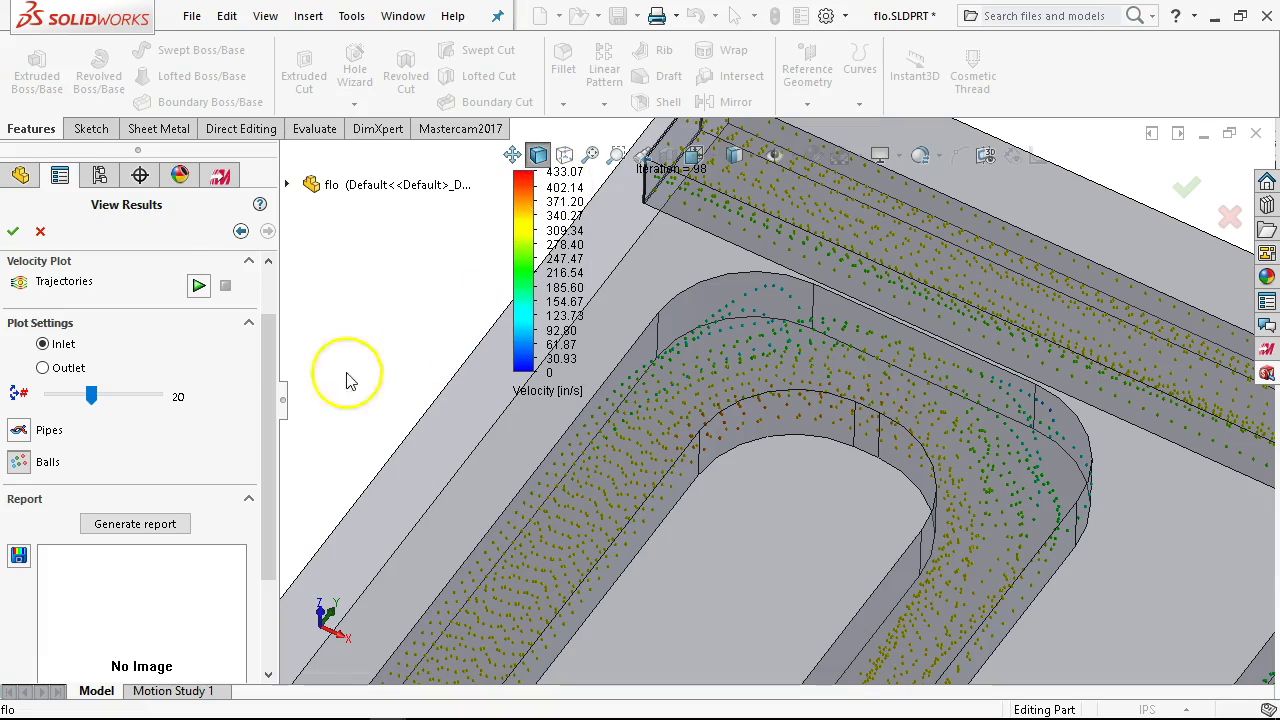
{"action": "left_click", "coordinate": [195, 286]}
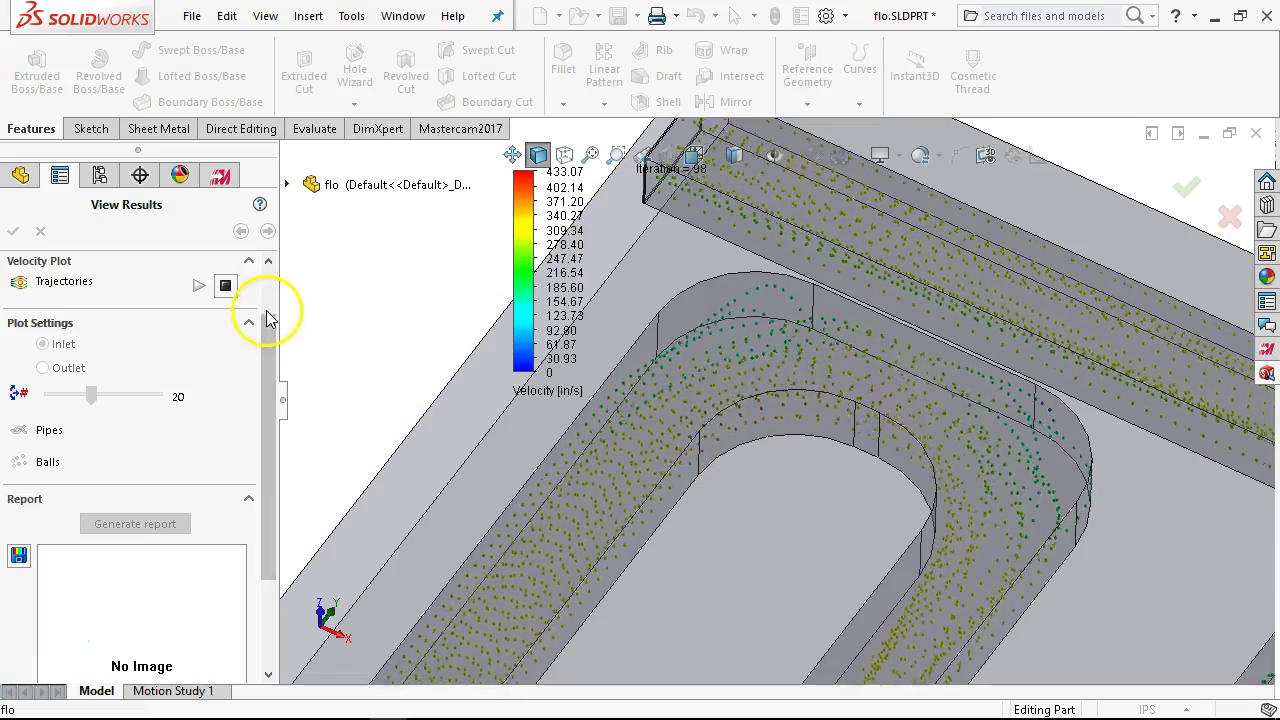
{"action": "left_click", "coordinate": [225, 286]}
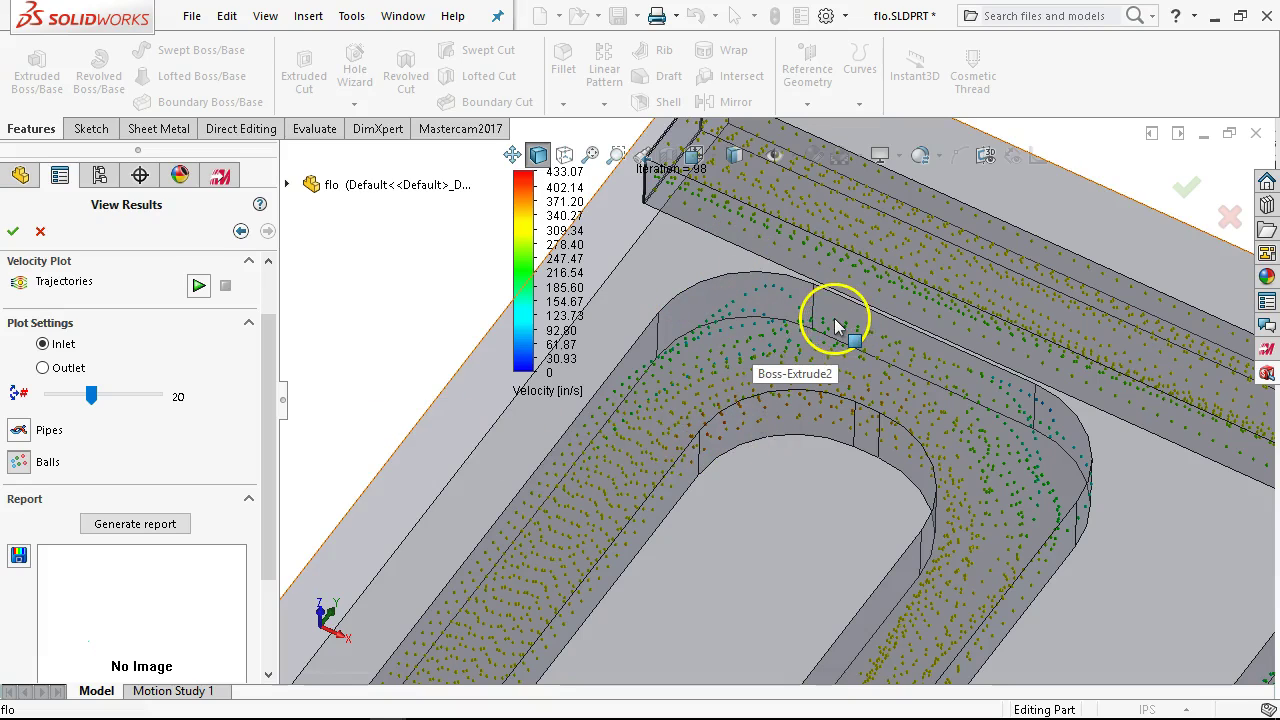
{"action": "left_click", "coordinate": [734, 292]}
{"action": "mouse_move", "coordinate": [736, 287]}
{"action": "left_mouse_down"}
{"action": "mouse_move", "coordinate": [846, 364]}
{"action": "mouse_move", "coordinate": [869, 365]}
{"action": "mouse_move", "coordinate": [735, 366]}
{"action": "mouse_move", "coordinate": [590, 430]}
{"action": "left_mouse_up"}
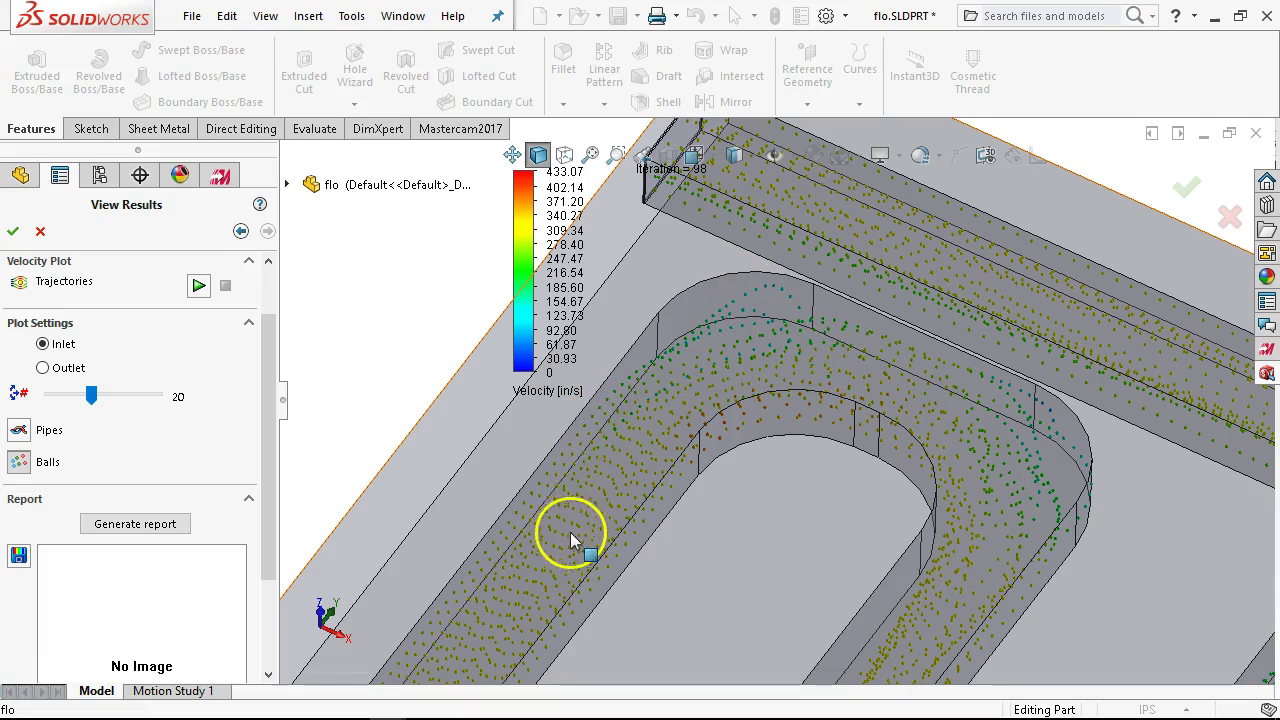
{"action": "mouse_move", "coordinate": [773, 368]}
{"action": "left_mouse_down"}
{"action": "mouse_move", "coordinate": [932, 384]}
{"action": "mouse_move", "coordinate": [988, 458]}
{"action": "left_mouse_up"}
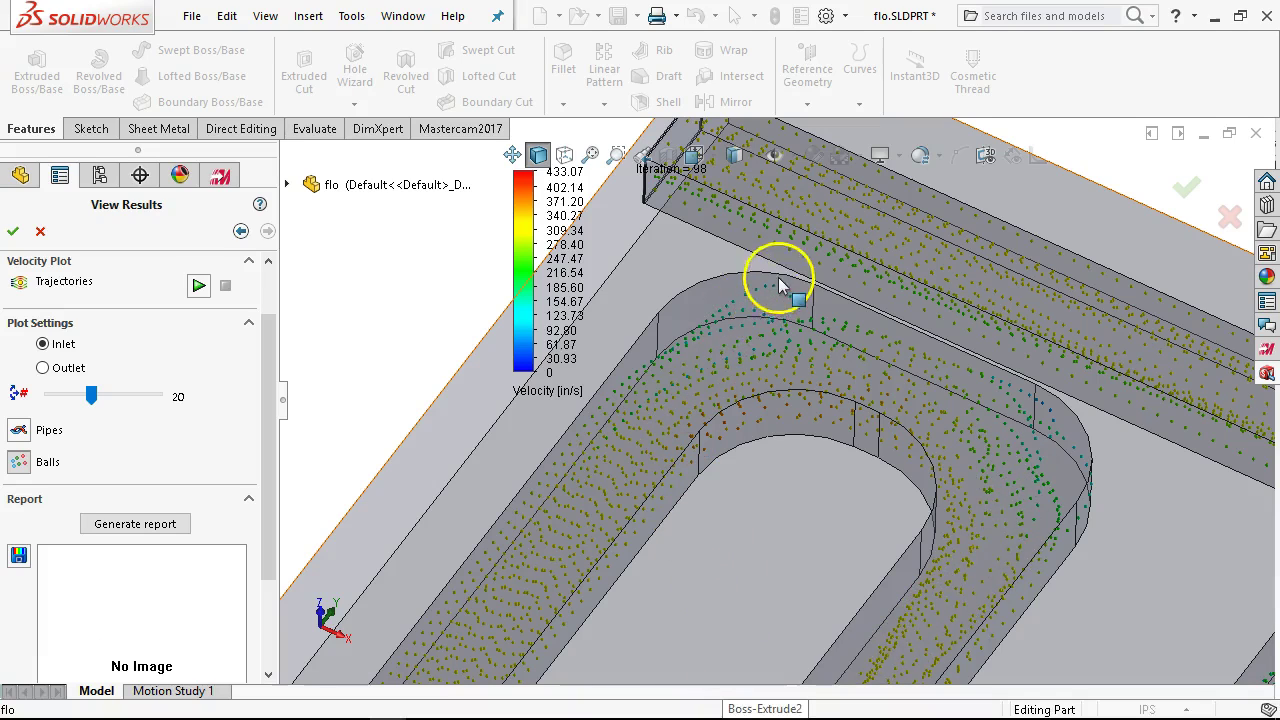
Display the velocity trajectories as pipes again and examine the flow through the channel's bends.
{"action": "left_click", "coordinate": [18, 430]}
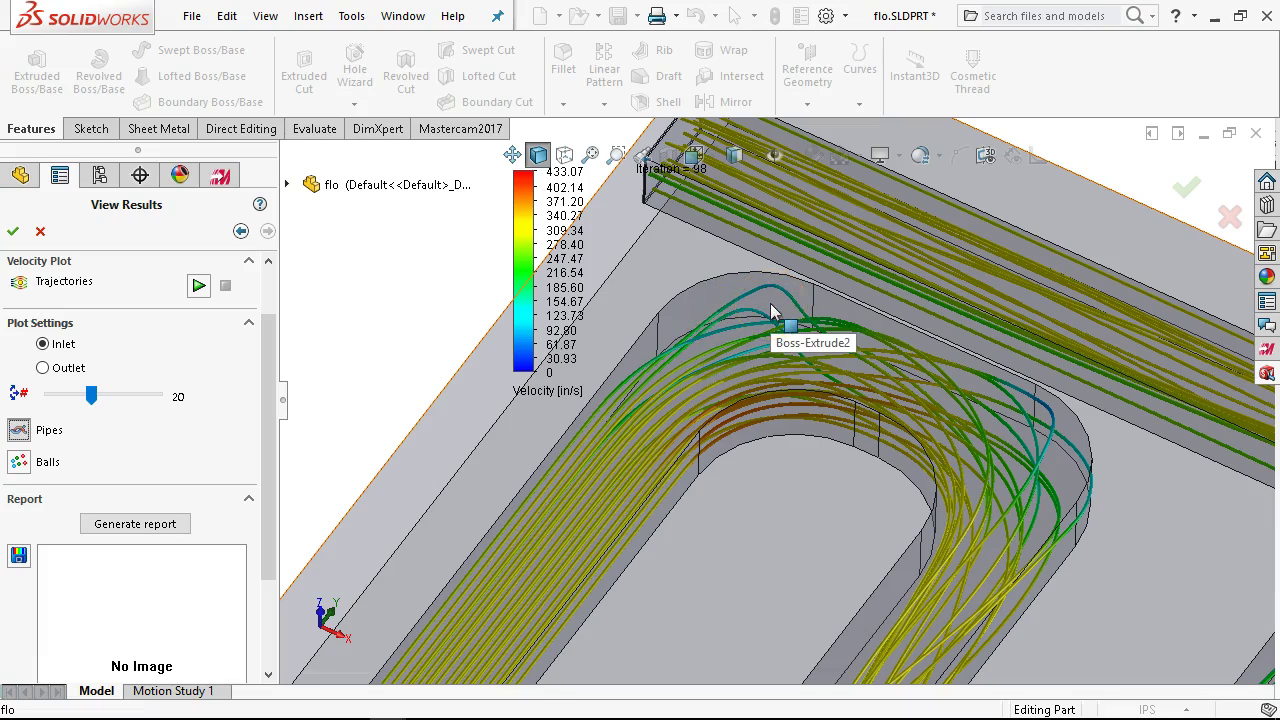
{"action": "scroll", "coordinate": [770, 303], "scroll_direction": "up", "scroll_amount": 3}
{"action": "middle_click_drag", "start_coordinate": [771, 335], "coordinate": [980, 537]}
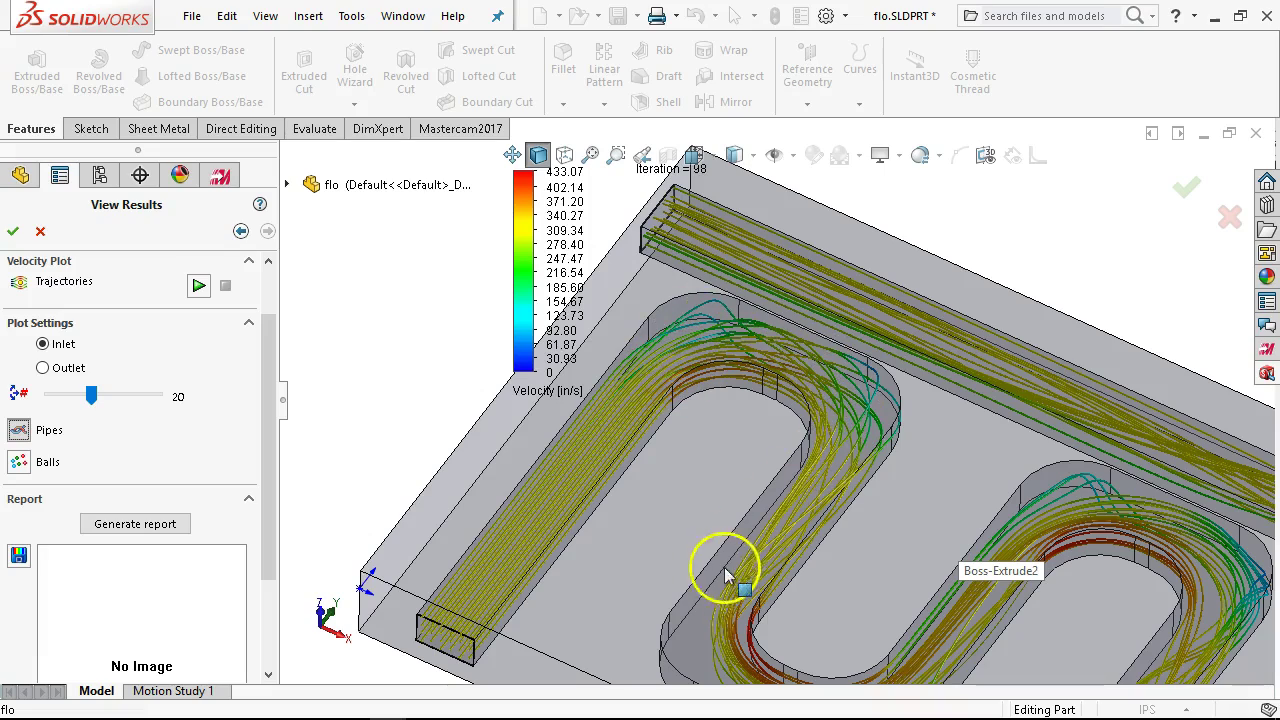
{"action": "scroll", "coordinate": [749, 622], "scroll_direction": "down", "scroll_amount": 3}
{"action": "scroll", "coordinate": [855, 575], "scroll_direction": "down", "scroll_amount": 2}
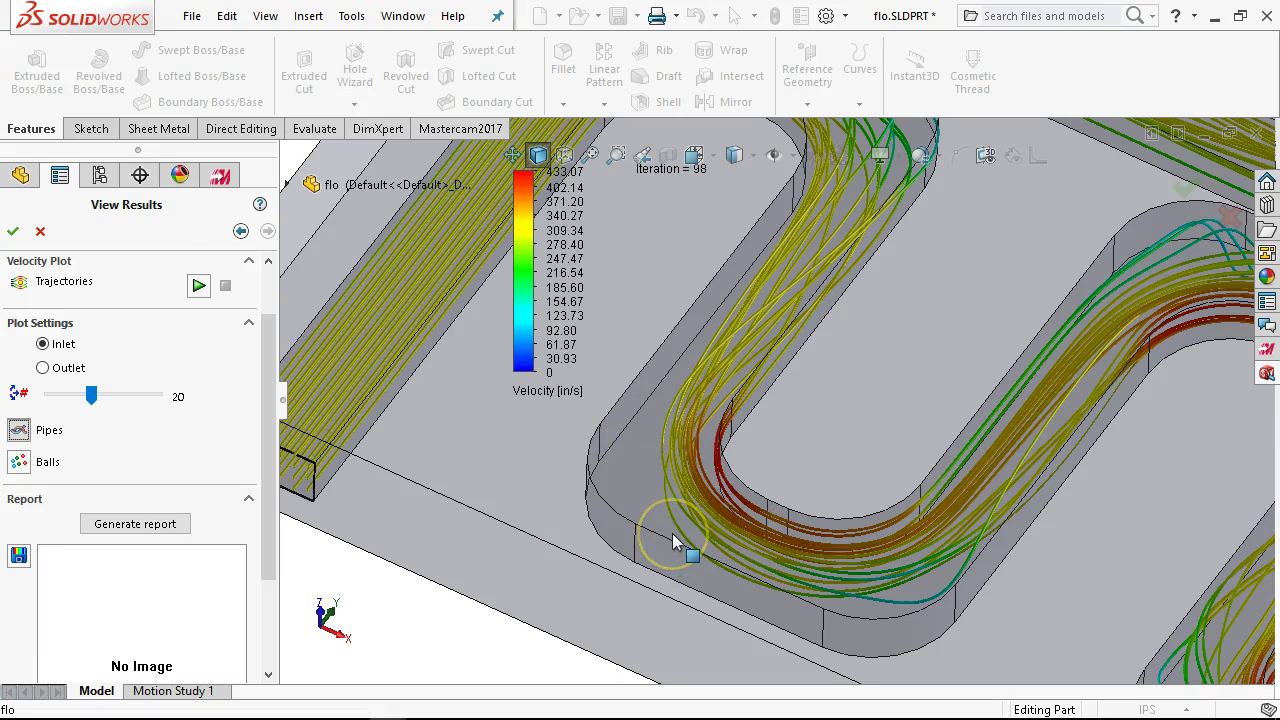
{"action": "scroll", "coordinate": [786, 437], "scroll_direction": "up", "scroll_amount": 3}
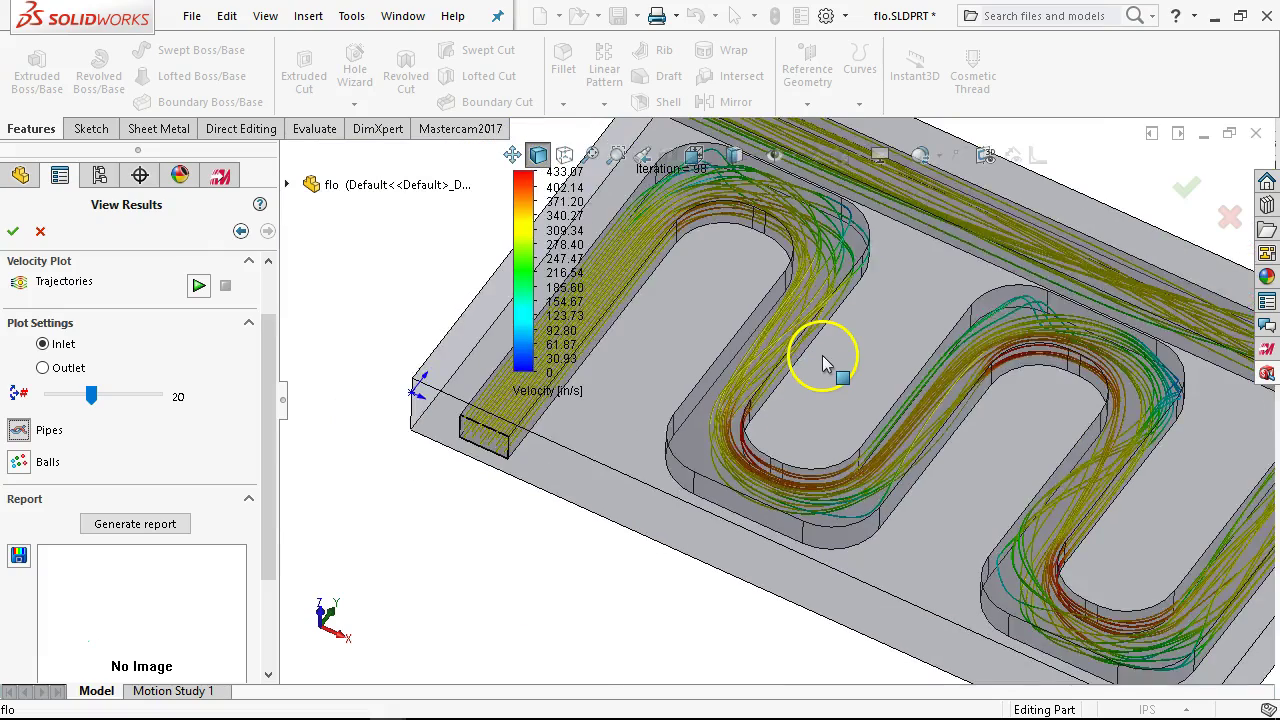
{"action": "scroll", "coordinate": [822, 355], "scroll_direction": "up", "scroll_amount": 2}
{"action": "scroll", "coordinate": [822, 360], "scroll_direction": "down", "scroll_amount": 1}
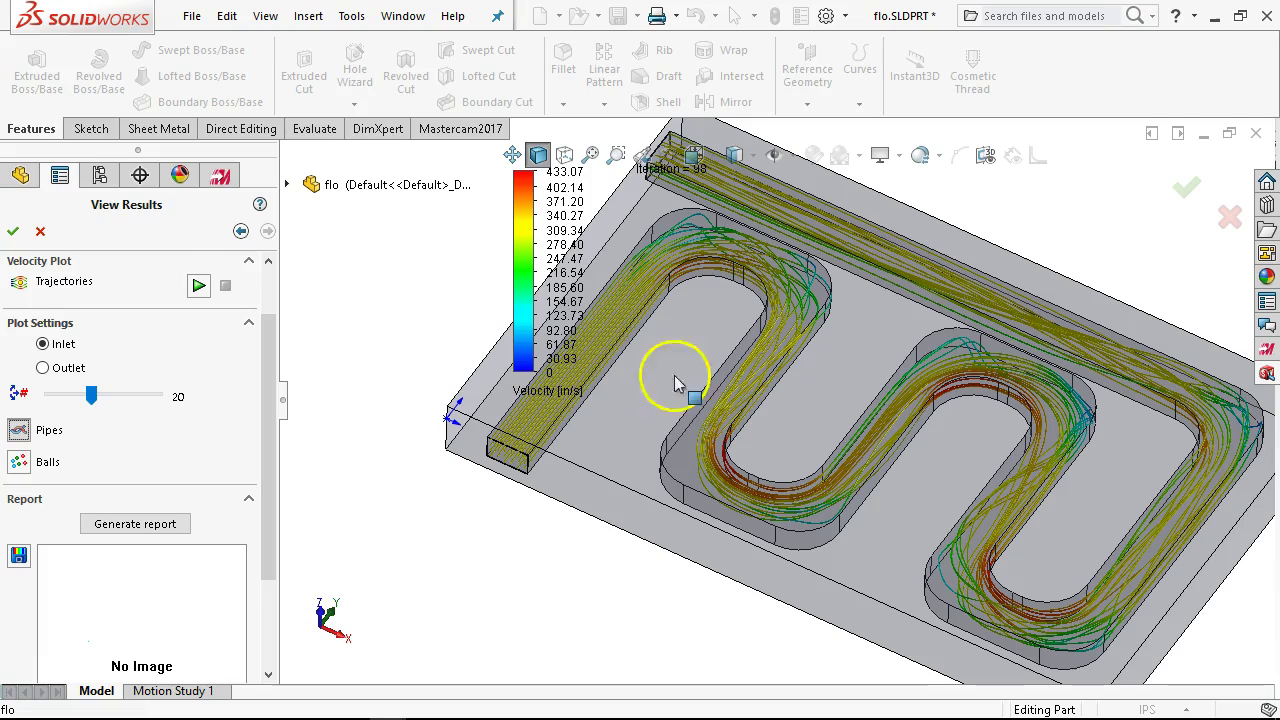
{"action": "scroll", "coordinate": [712, 280], "scroll_direction": "down", "scroll_amount": 1}
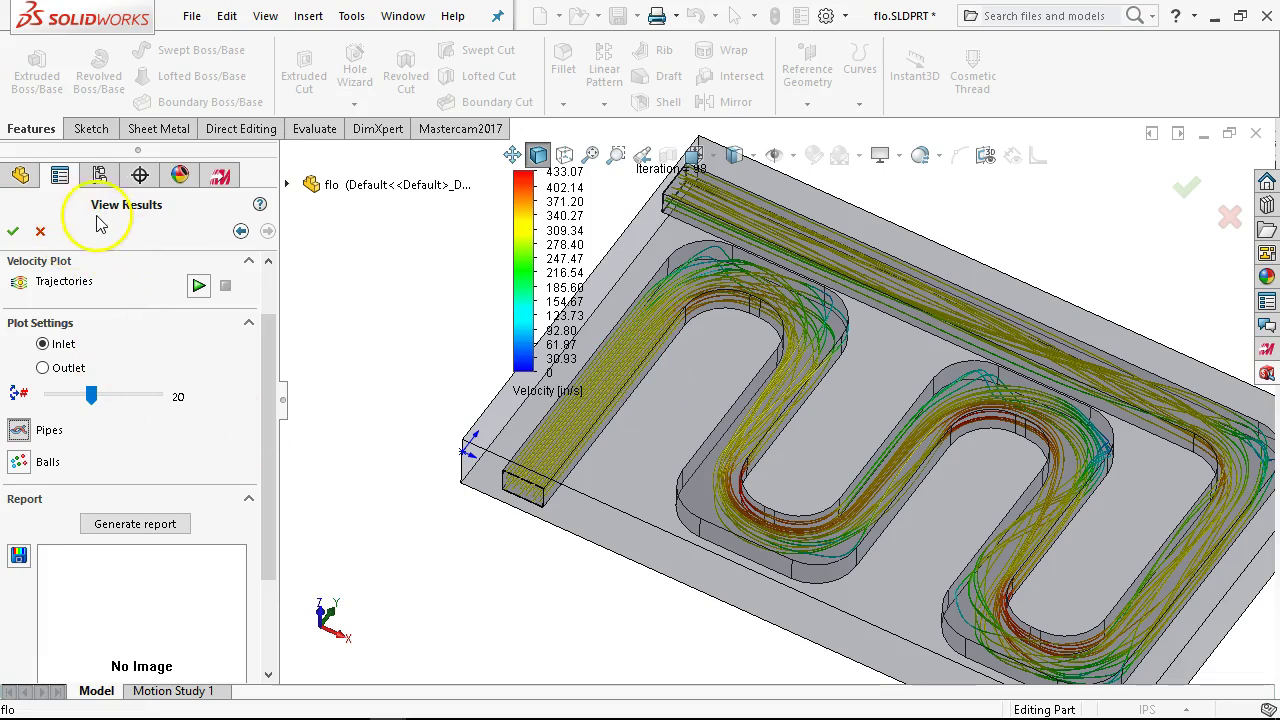
Cancel out of the flow results, show the whole model and save the part.
{"action": "left_click", "coordinate": [40, 231]}
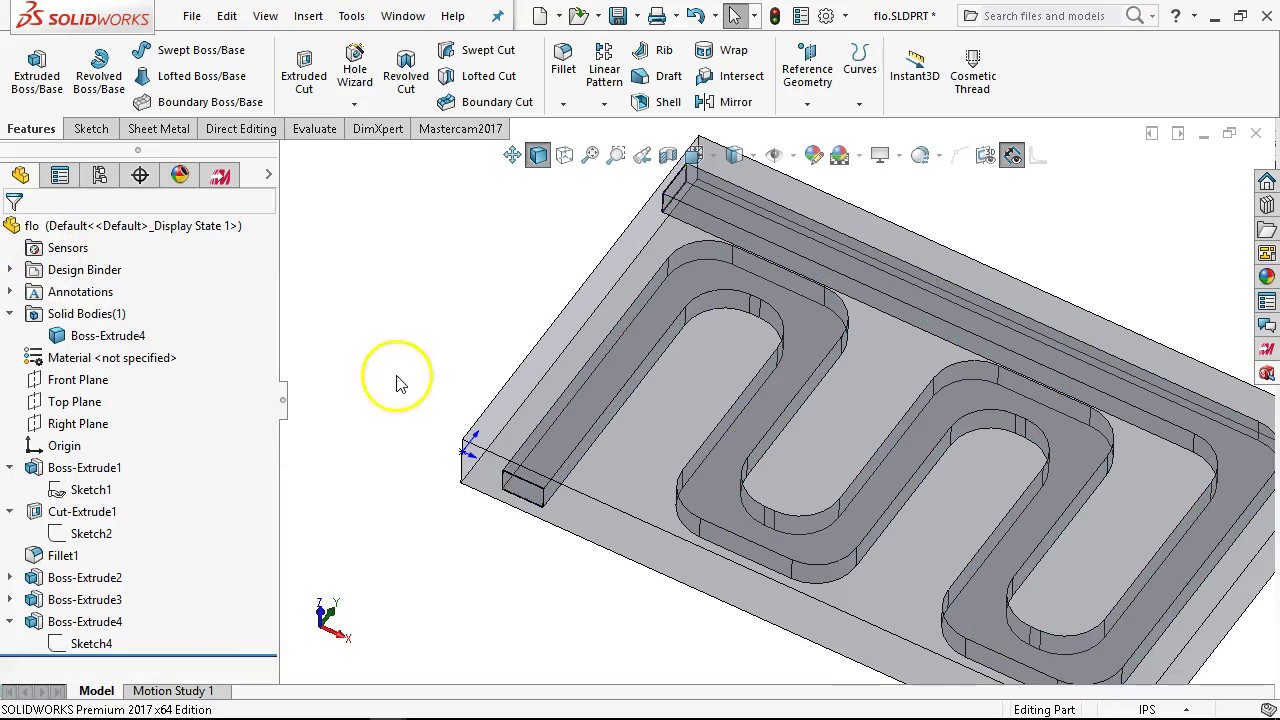
{"action": "key", "text": "f"}
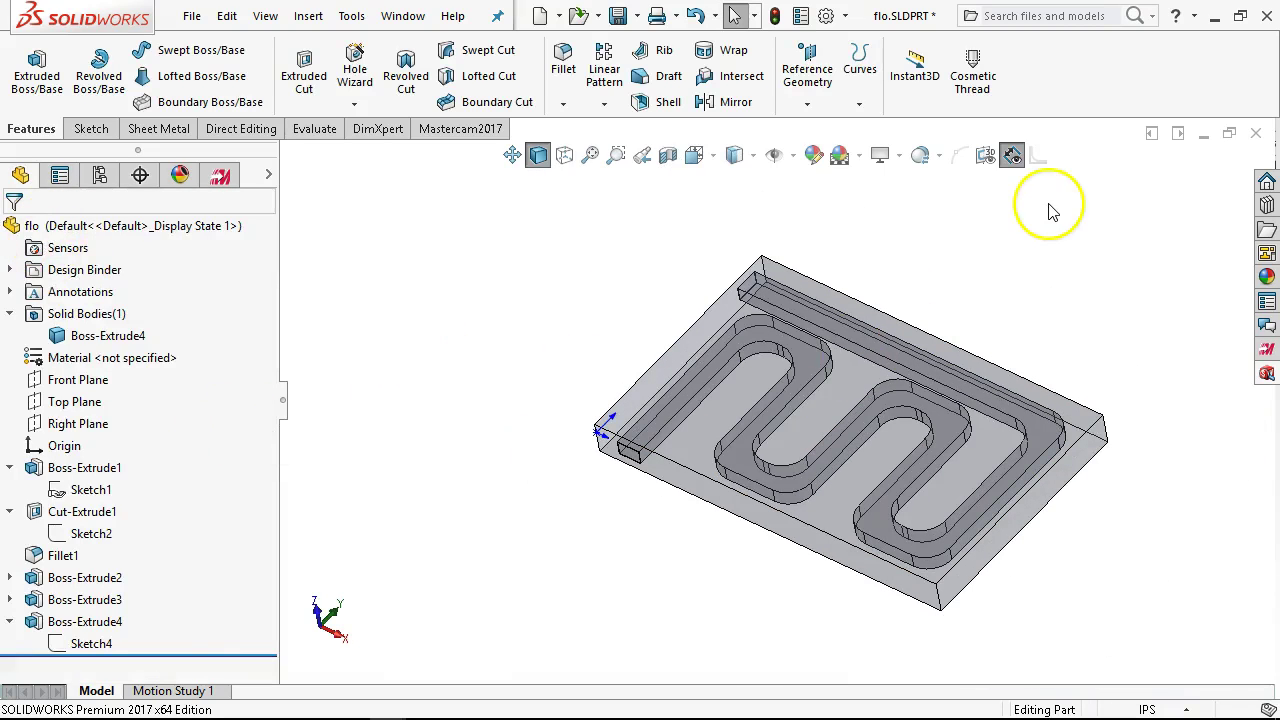
{"action": "left_click", "coordinate": [618, 15]}
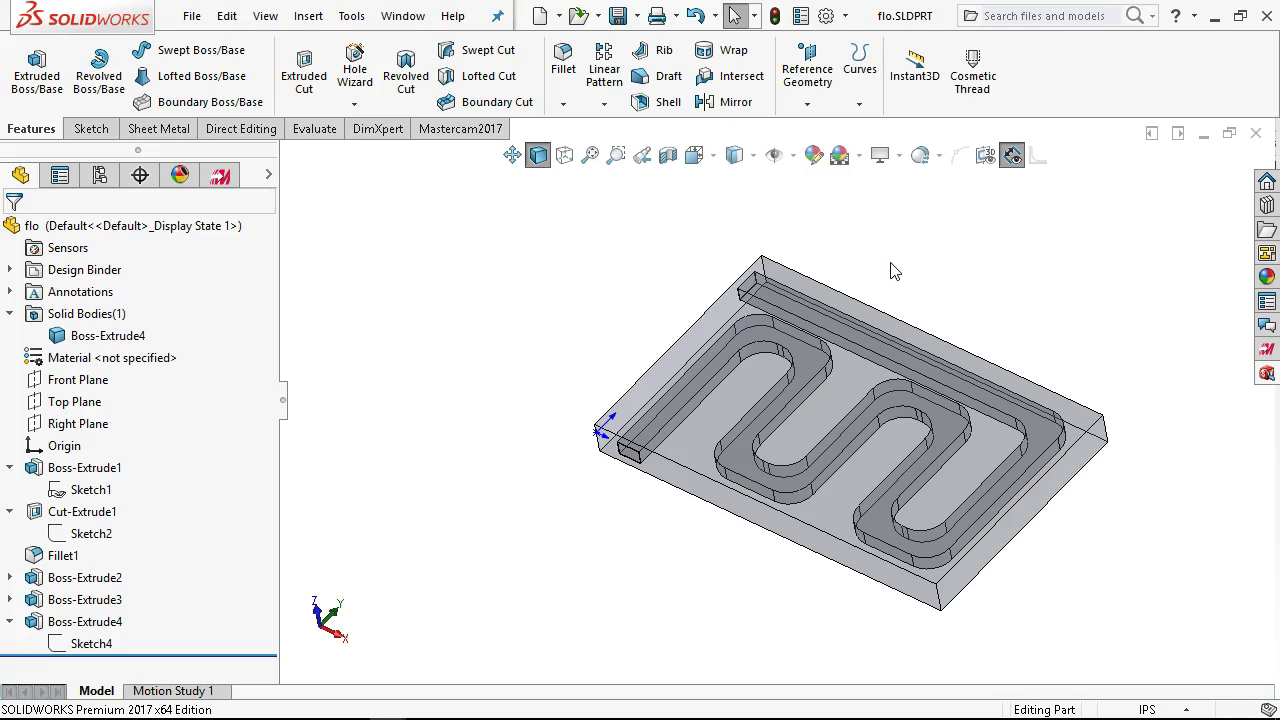
Close the flo part so that the flo Air part is in front.
{"action": "left_click", "coordinate": [1264, 180]}
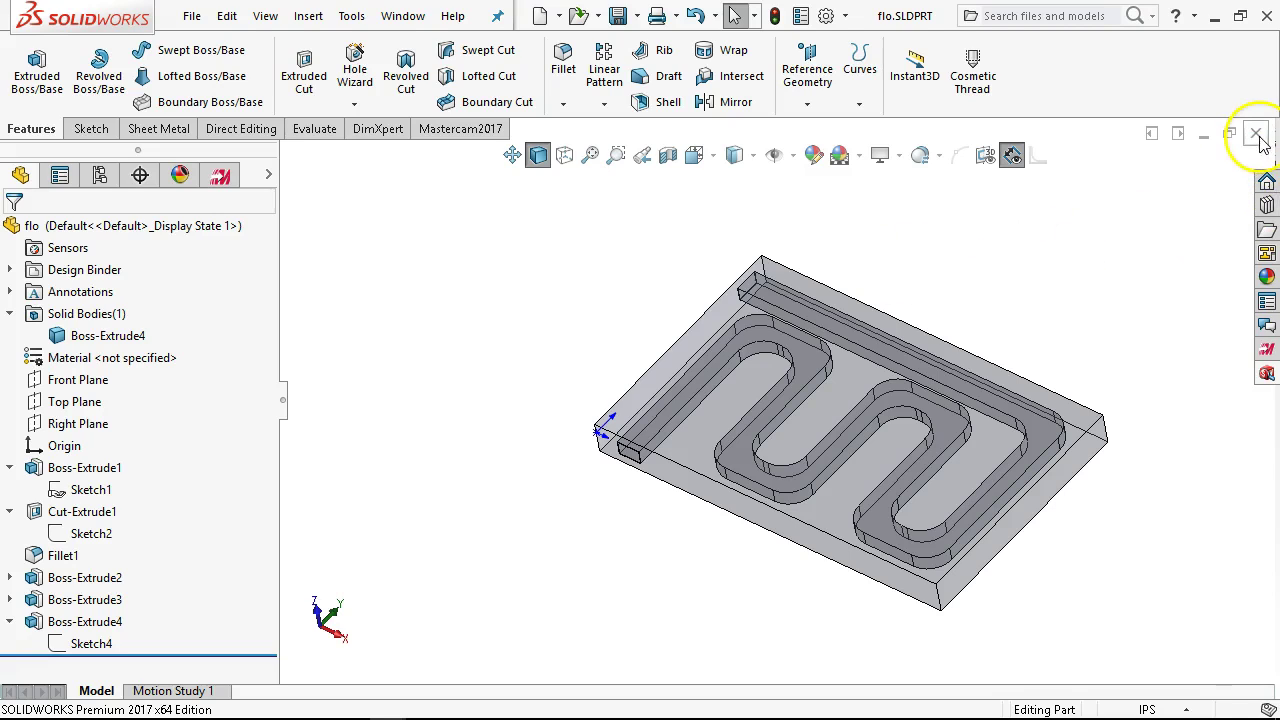
{"action": "left_click", "coordinate": [770, 303]}
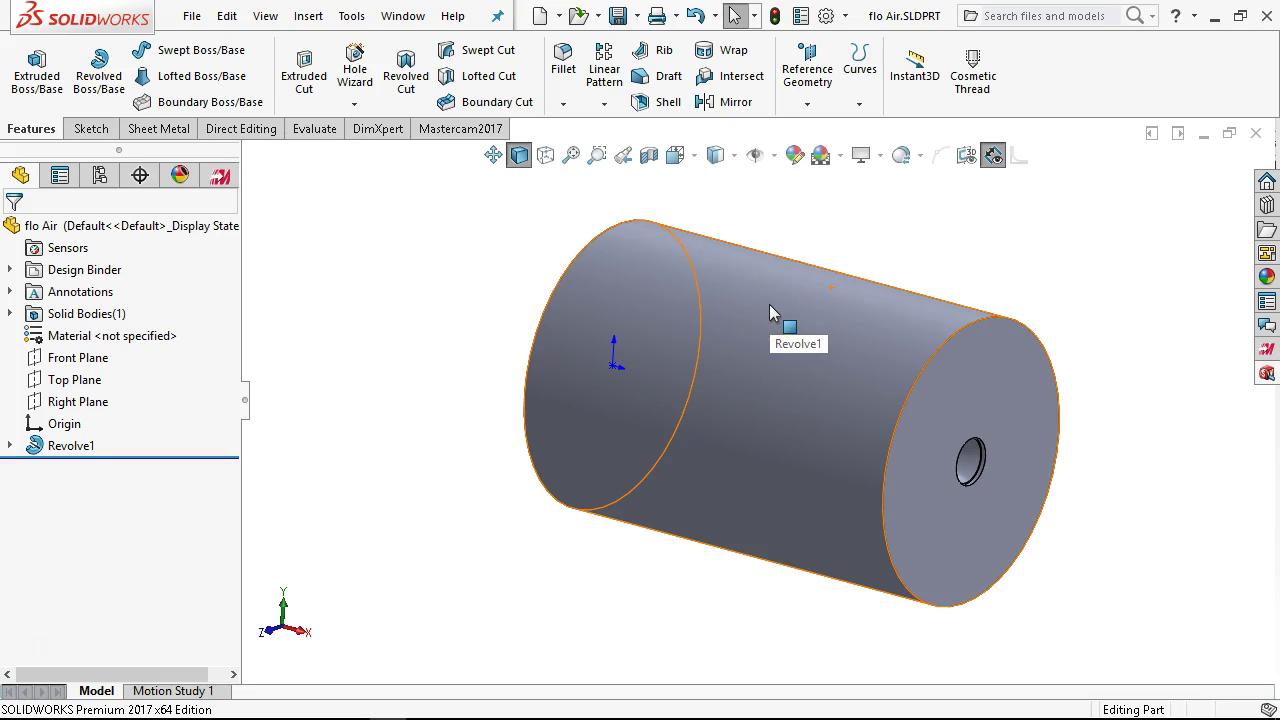
{"action": "left_click", "coordinate": [714, 229]}
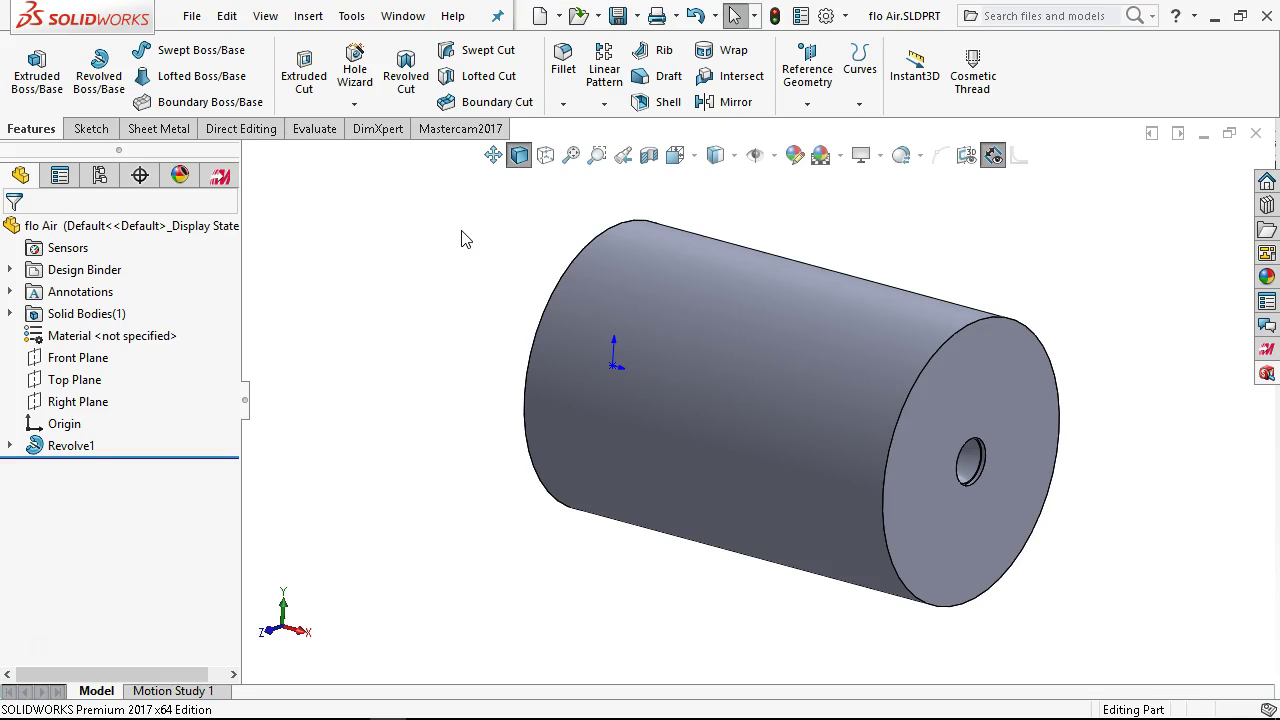
{"action": "left_click", "coordinate": [529, 268]}
{"action": "left_click", "coordinate": [492, 230]}
{"action": "left_click", "coordinate": [492, 236]}
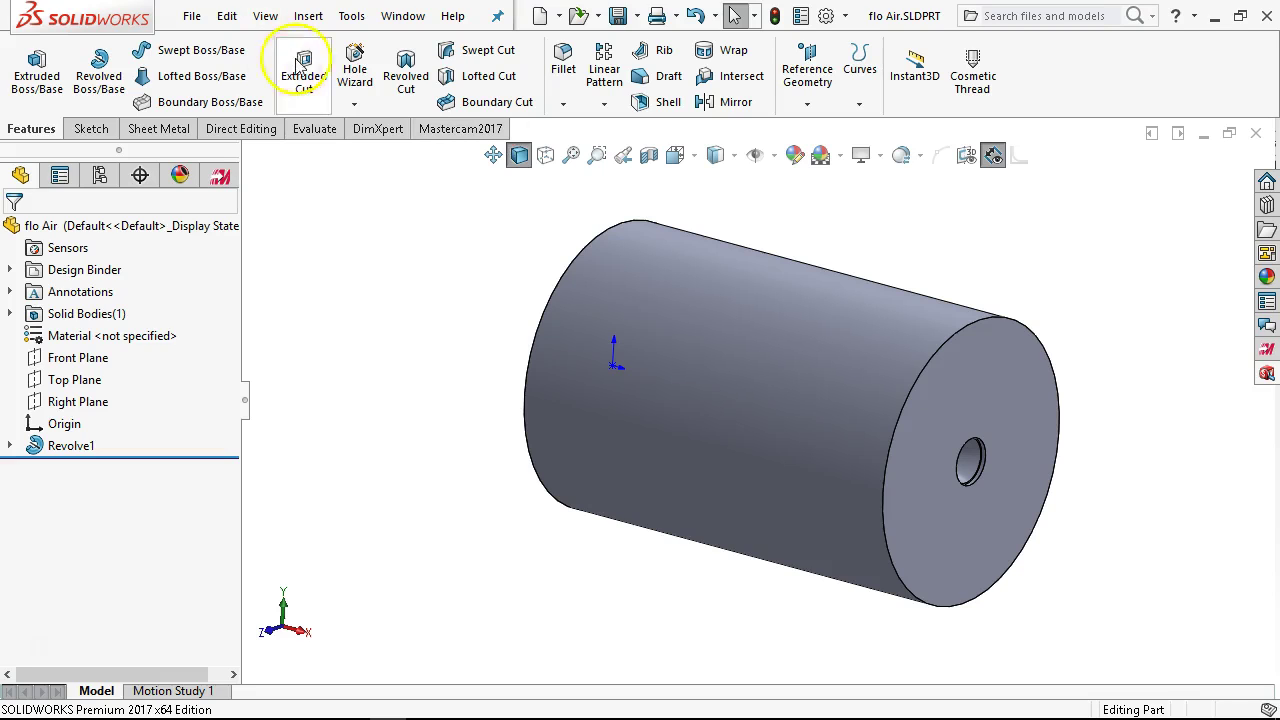
Reopen flo.SLDPRT from the recent documents to view it, and close it again.
{"action": "left_click", "coordinate": [191, 16]}
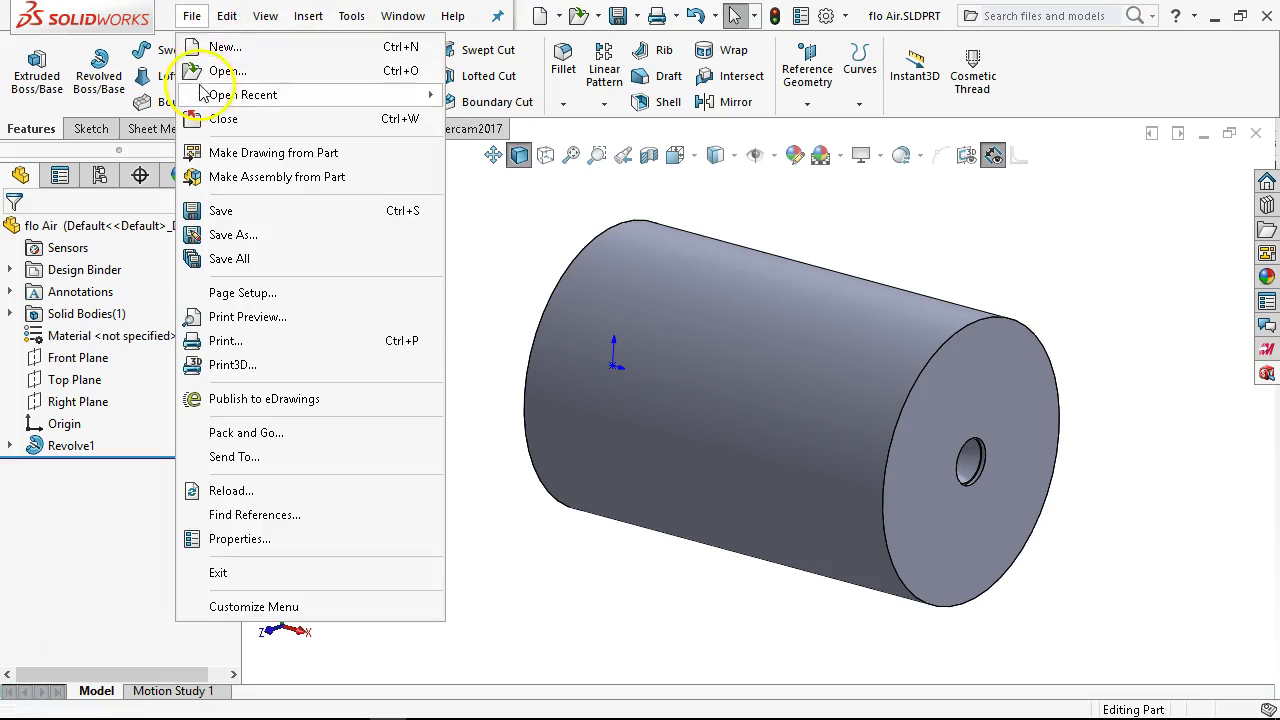
{"action": "mouse_move", "coordinate": [243, 94]}
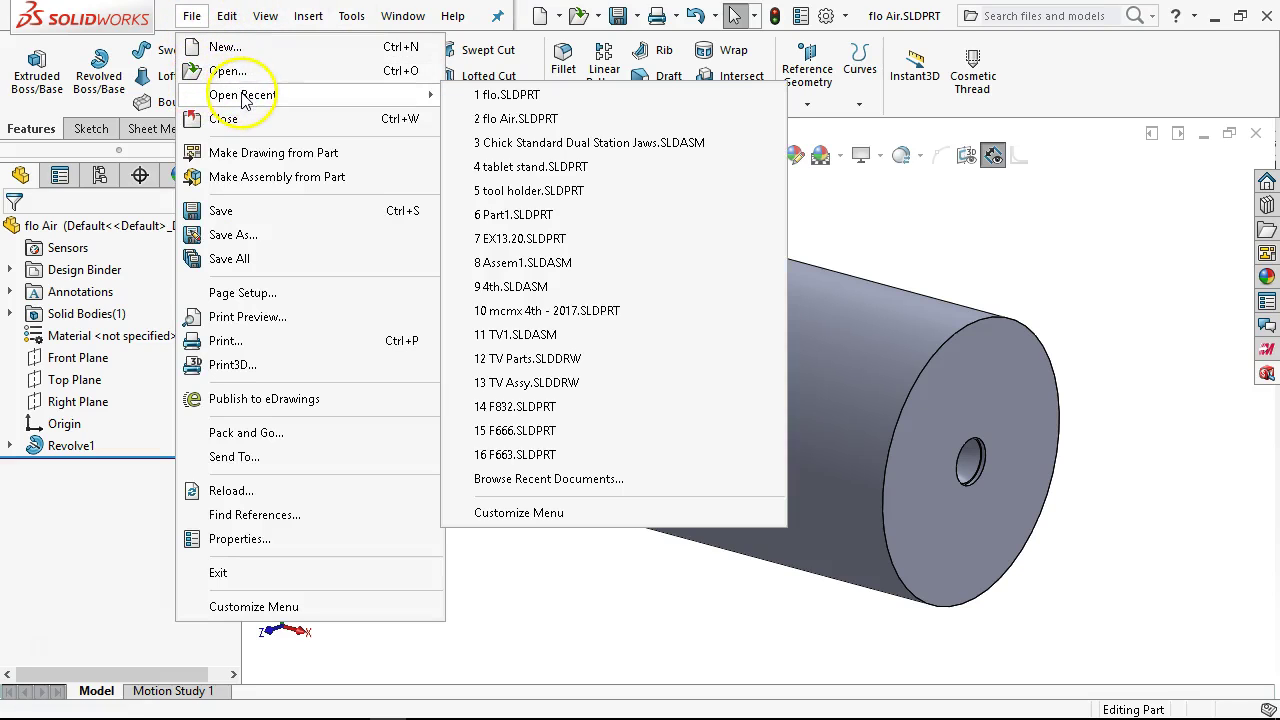
{"action": "left_click", "coordinate": [505, 95]}
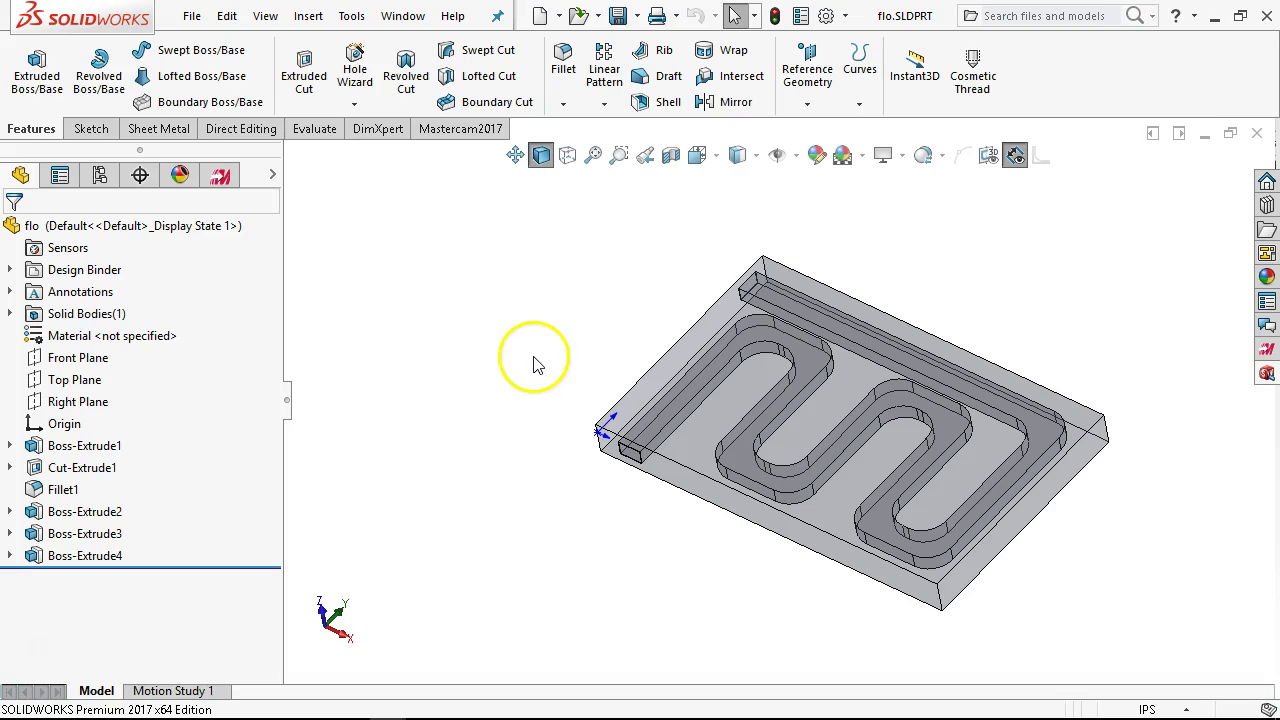
{"action": "left_click", "coordinate": [1260, 137]}
Open the part flo1.SLDPRT from the F: drive.
{"action": "left_click", "coordinate": [575, 15]}
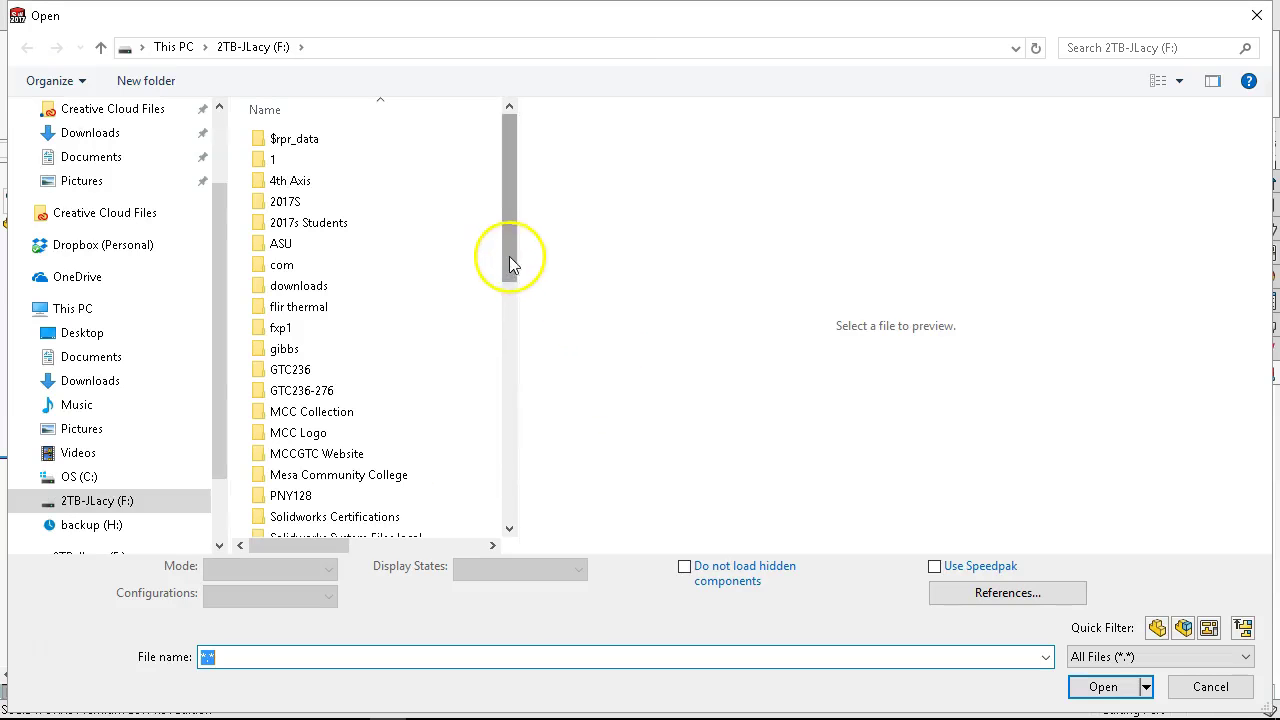
{"action": "left_click_drag", "start_coordinate": [509, 269], "coordinate": [506, 531]}
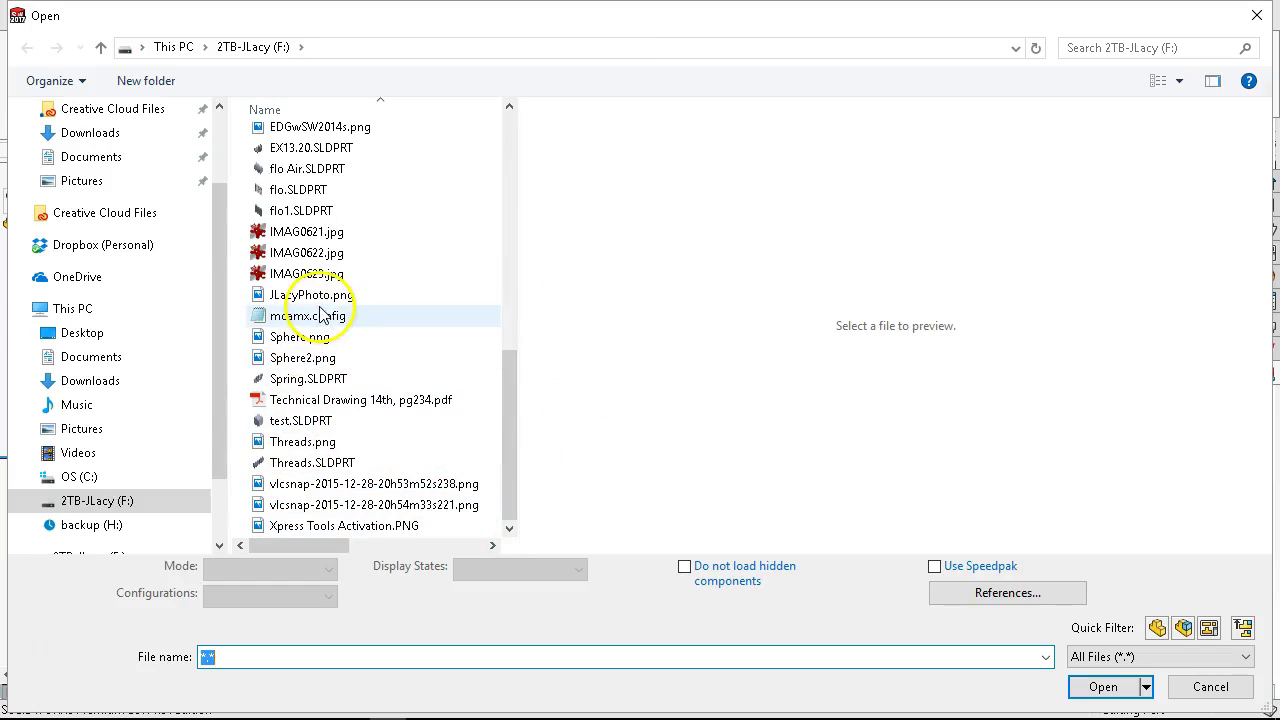
{"action": "left_click", "coordinate": [314, 210]}
{"action": "left_click", "coordinate": [1080, 684]}
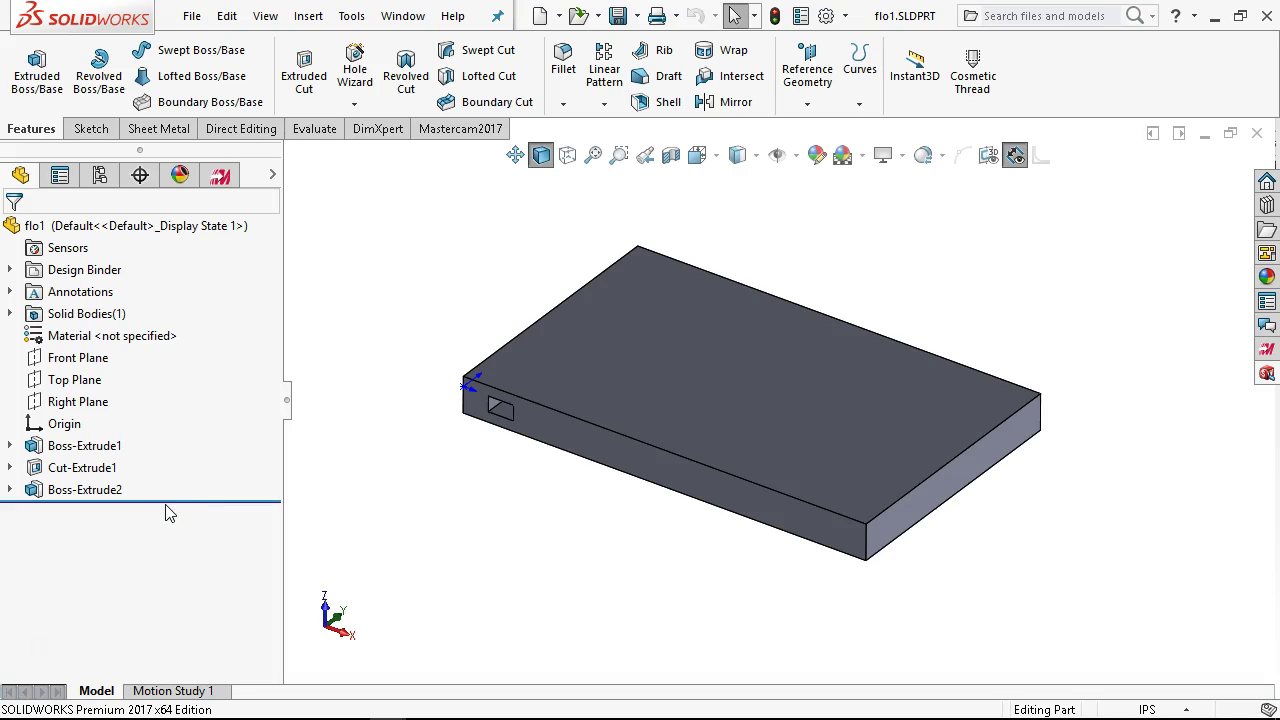
Roll the feature history back to before Boss-Extrude2 to expose the channel cut.
{"action": "left_click_drag", "start_coordinate": [172, 503], "coordinate": [182, 479]}
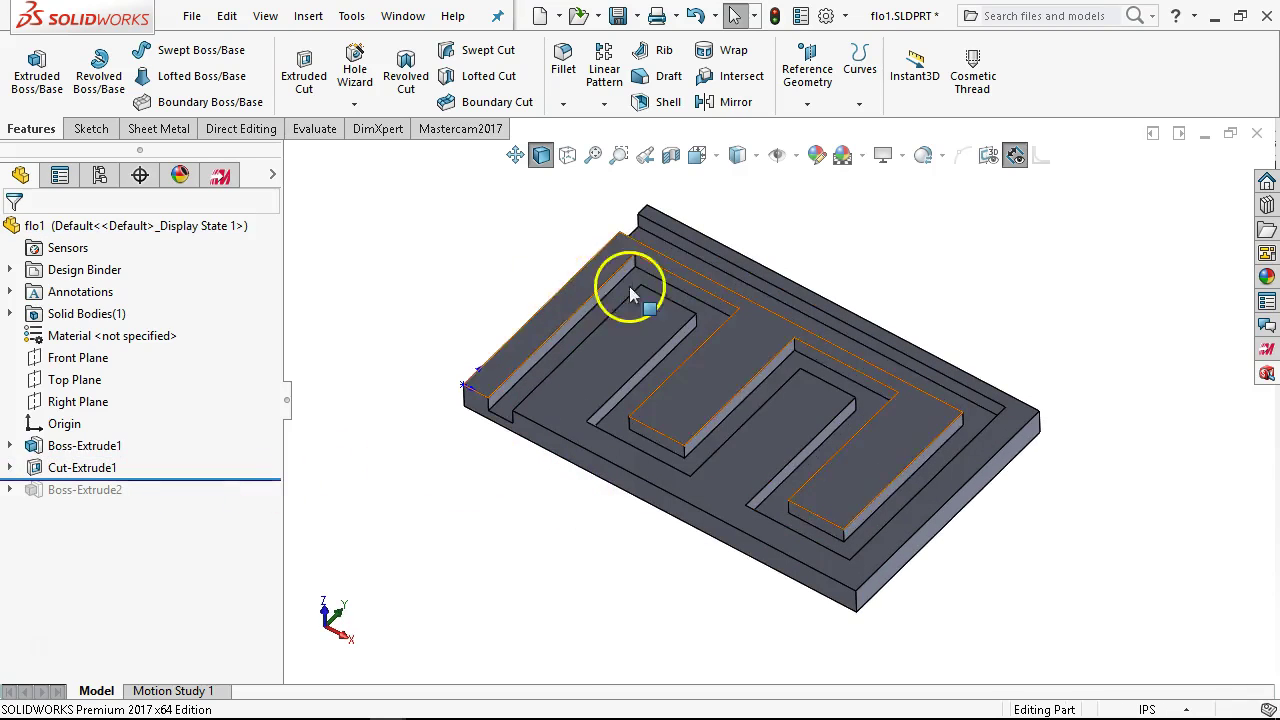
{"action": "scroll", "coordinate": [580, 405], "scroll_direction": "down", "scroll_amount": 3}
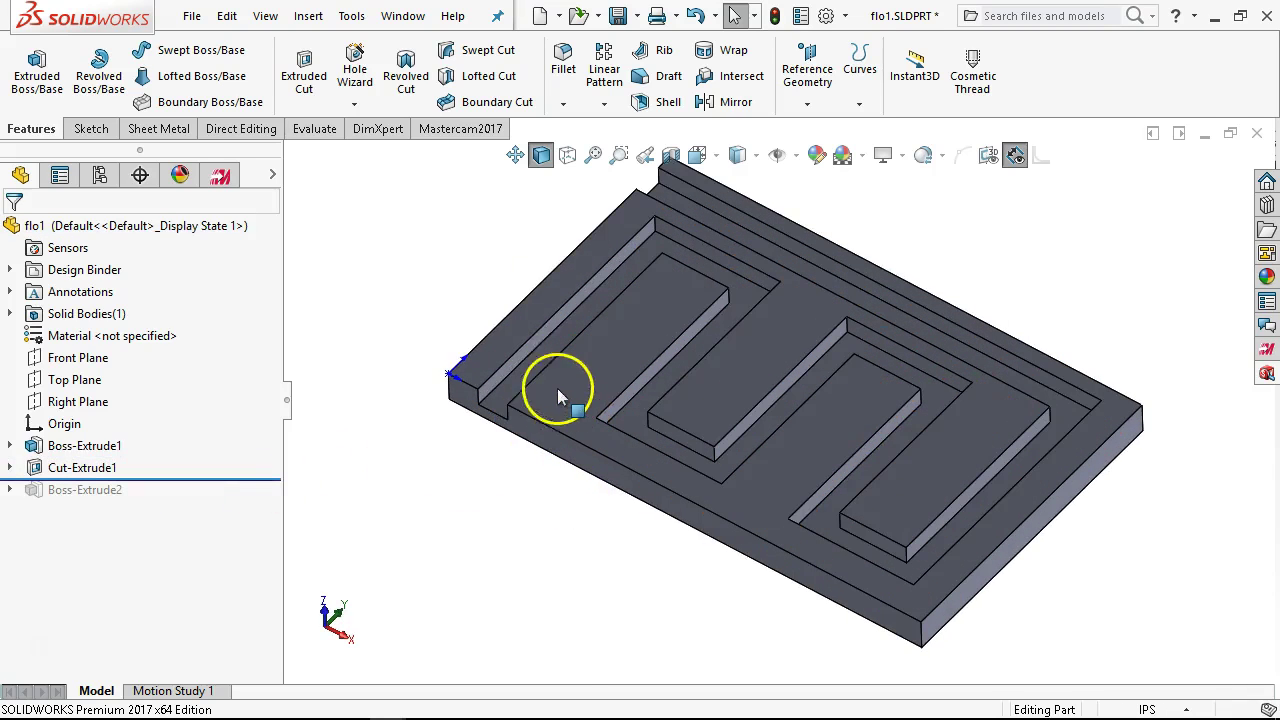
Examine the sketch behind the Cut-Extrude1 channel by highlighting it on the plate, and clear the selection.
{"action": "scroll", "coordinate": [514, 400], "scroll_direction": "up", "scroll_amount": 1}
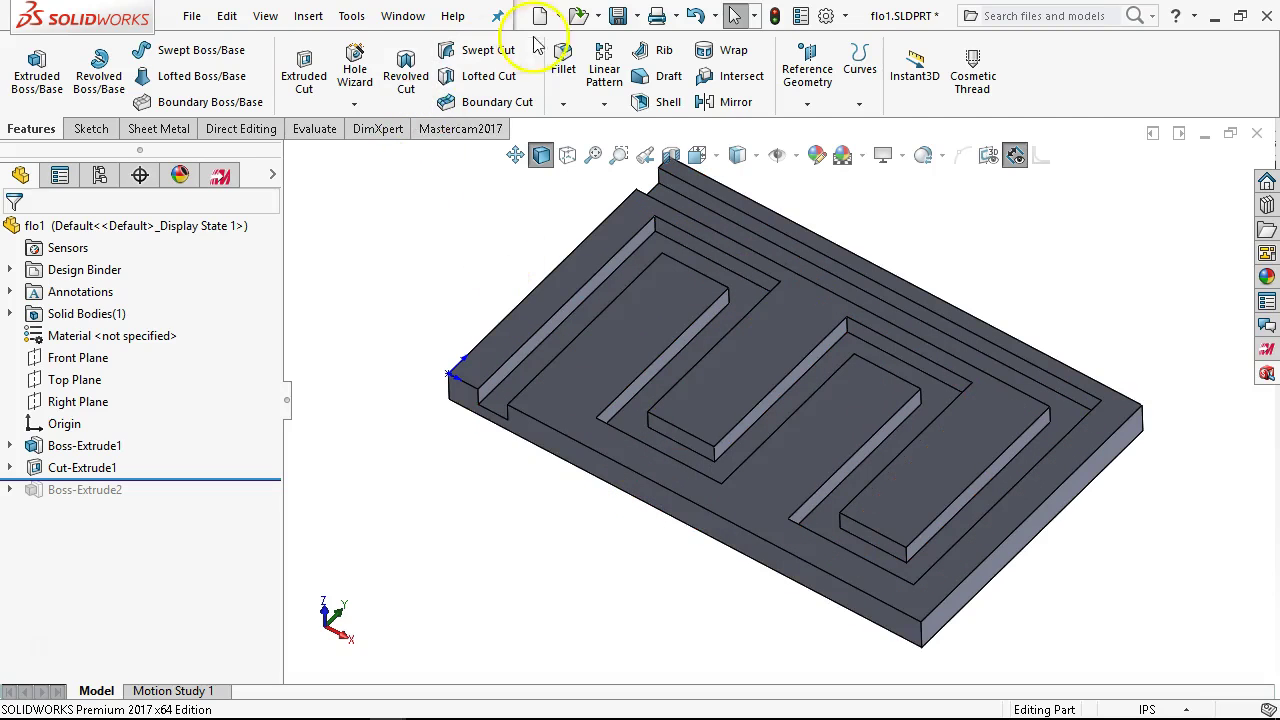
{"action": "left_click", "coordinate": [95, 130]}
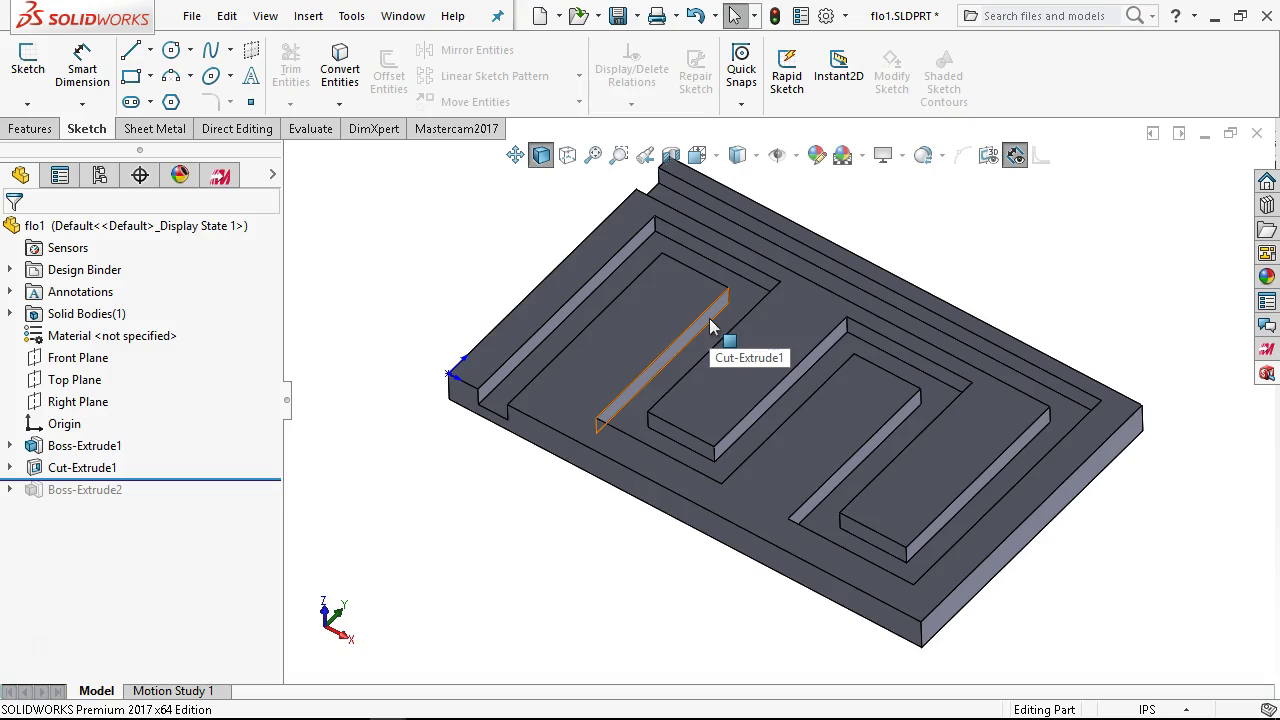
{"action": "left_click", "coordinate": [10, 467]}
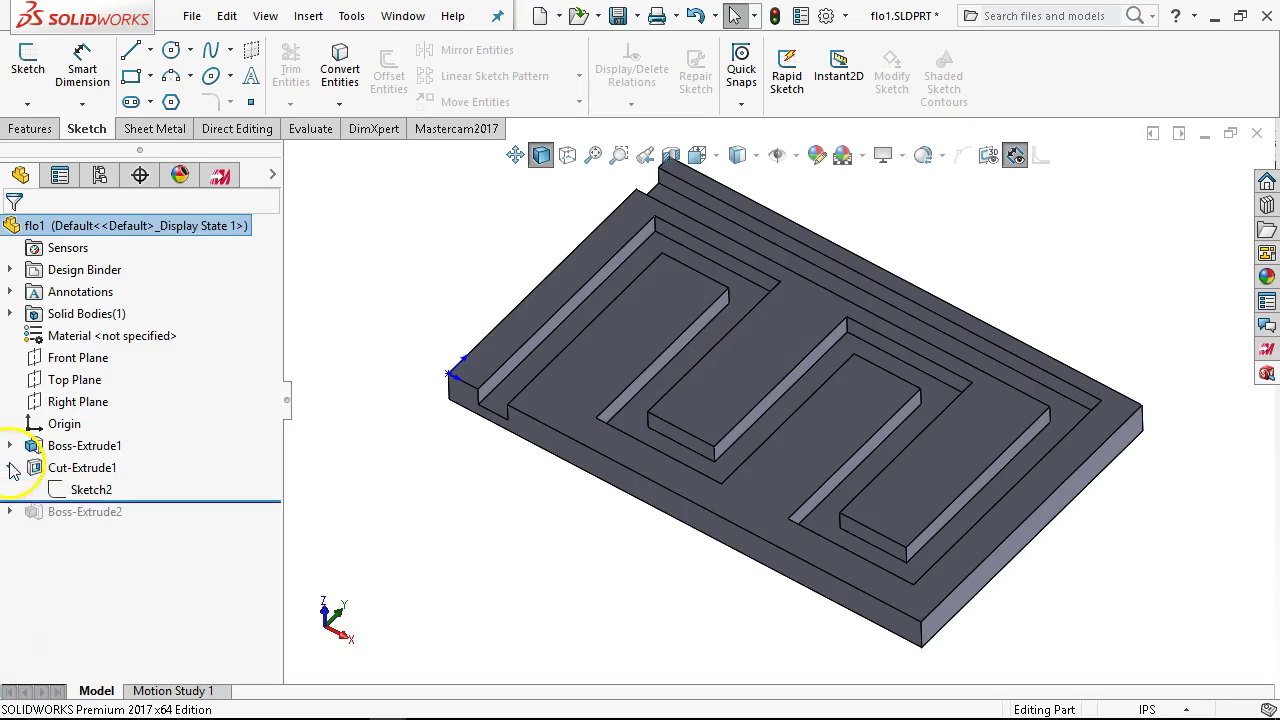
{"action": "left_click", "coordinate": [98, 489]}
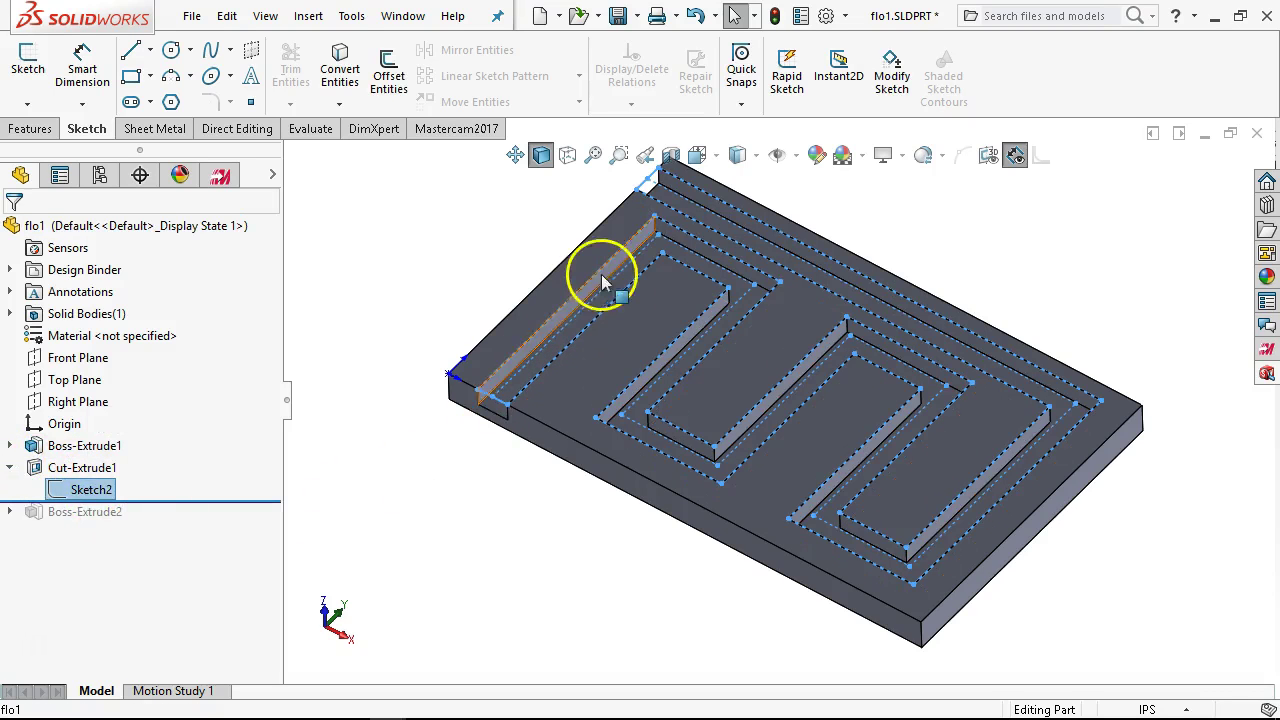
{"action": "left_click", "coordinate": [651, 451]}
{"action": "left_click", "coordinate": [386, 466]}
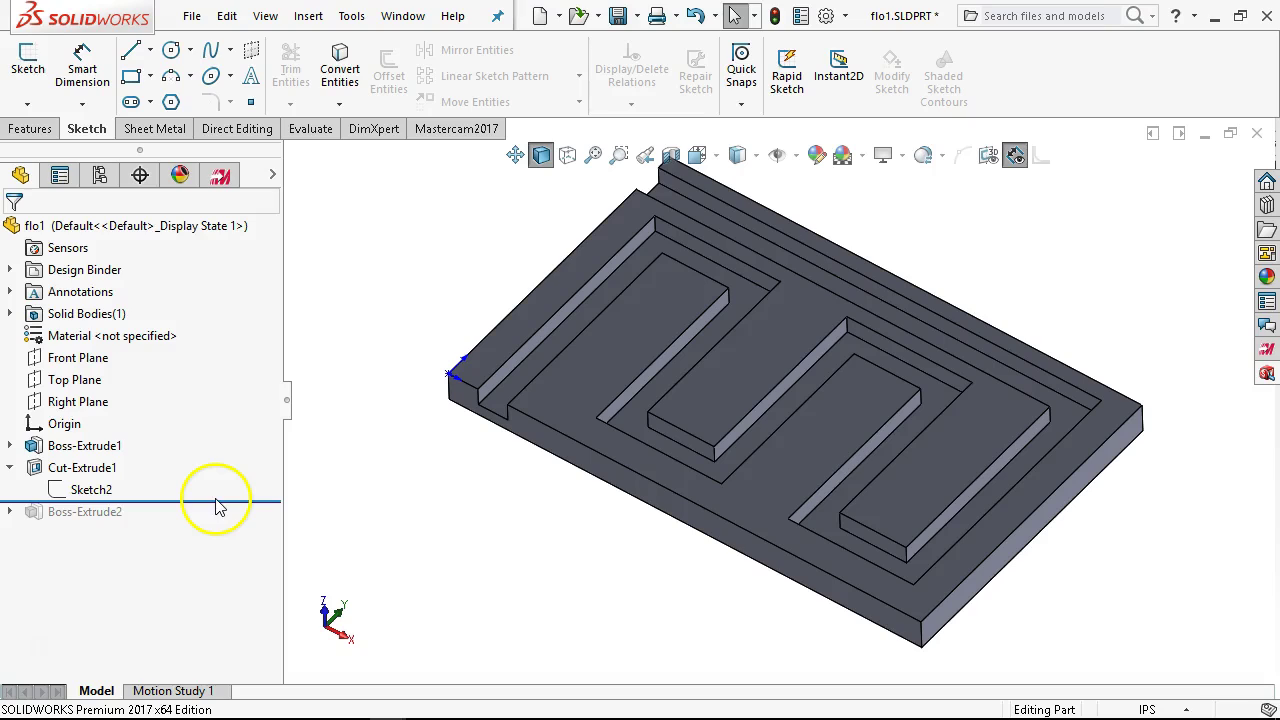
Roll the feature history forward past Boss-Extrude2 to cover the channel, and inspect the closed plate.
{"action": "left_click_drag", "start_coordinate": [223, 503], "coordinate": [217, 523]}
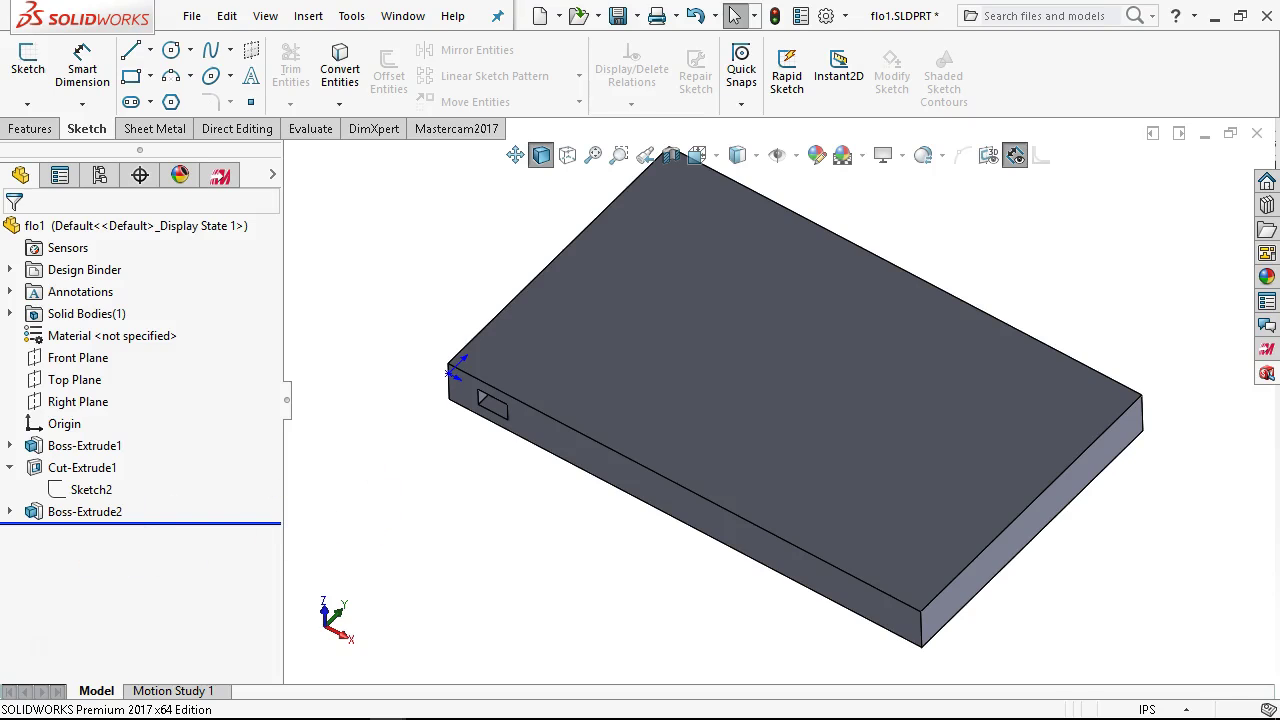
{"action": "left_click", "coordinate": [100, 447]}
{"action": "left_click", "coordinate": [486, 400]}
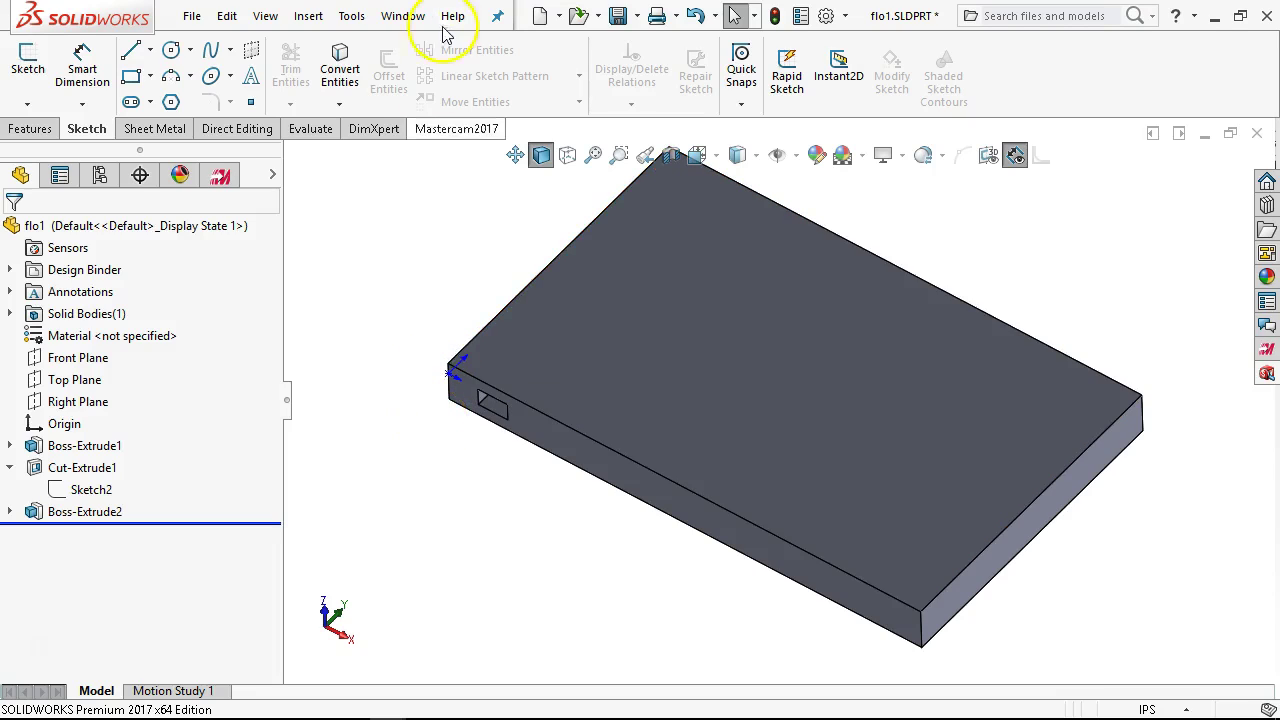
{"action": "middle_click_drag", "start_coordinate": [923, 220], "coordinate": [918, 208]}
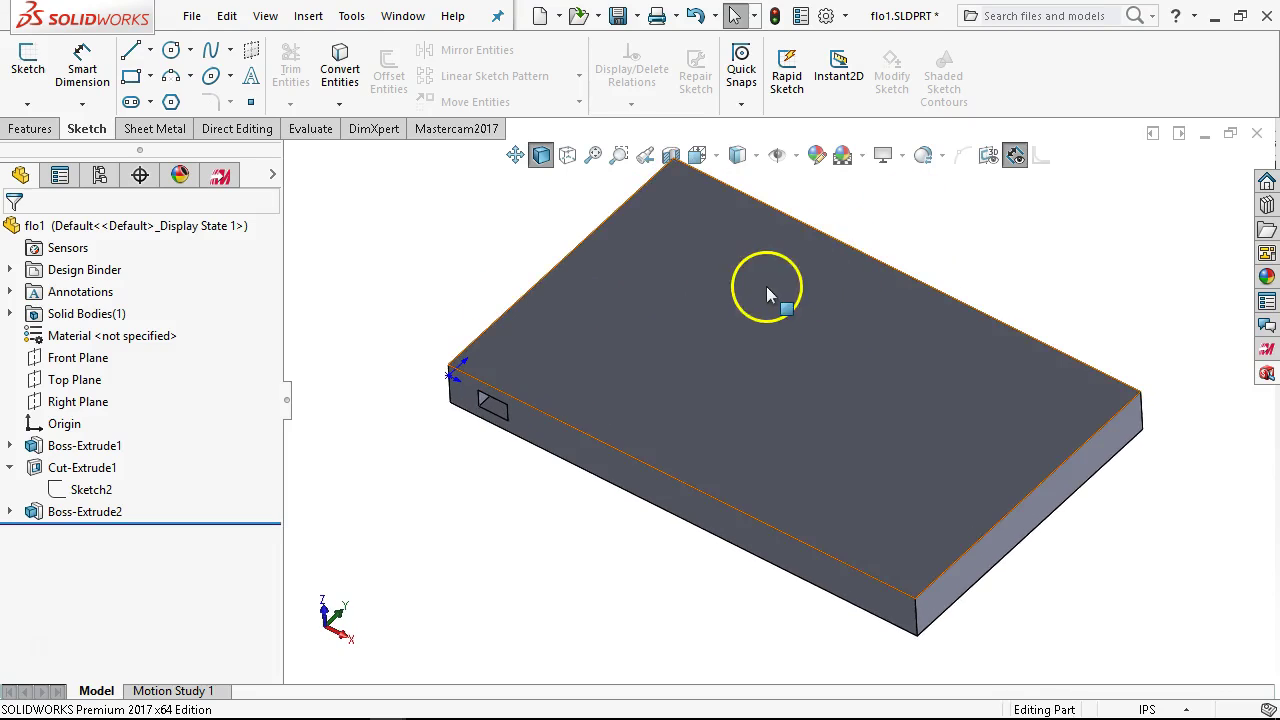
{"action": "scroll", "coordinate": [754, 280], "scroll_direction": "down", "scroll_amount": 2}
{"action": "scroll", "coordinate": [754, 284], "scroll_direction": "up", "scroll_amount": 2}
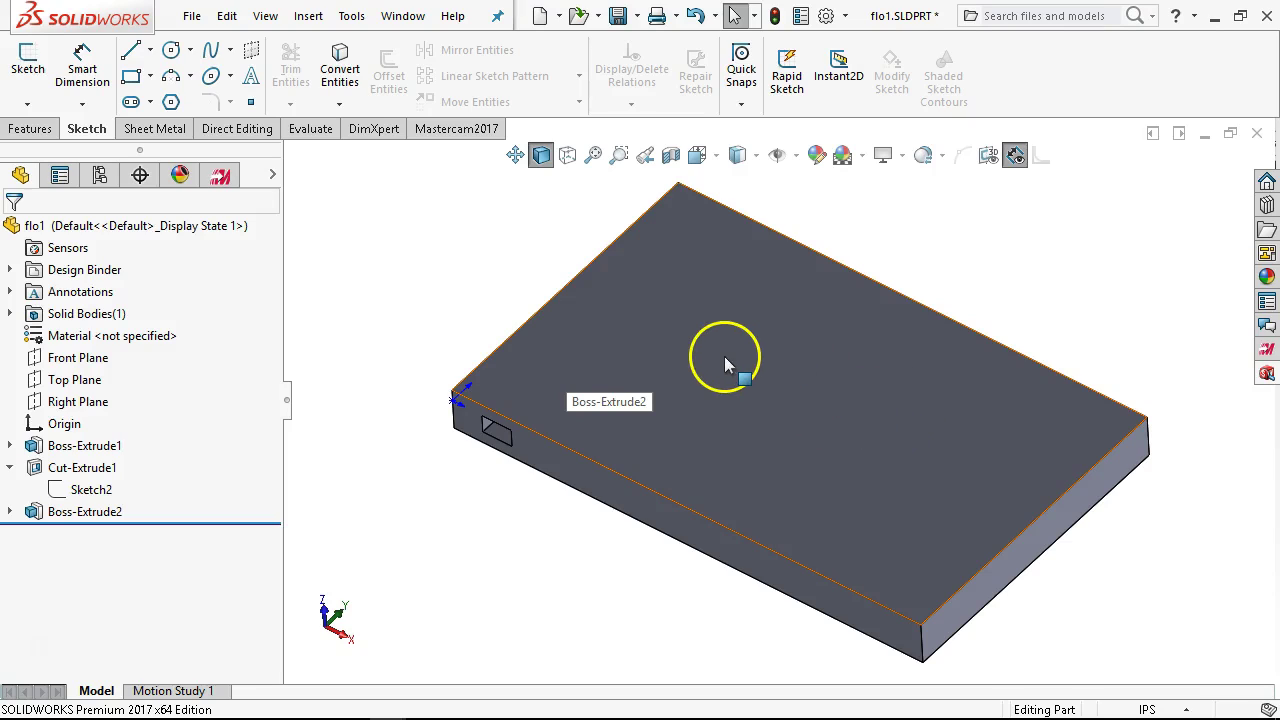
{"action": "left_click", "coordinate": [9, 467]}
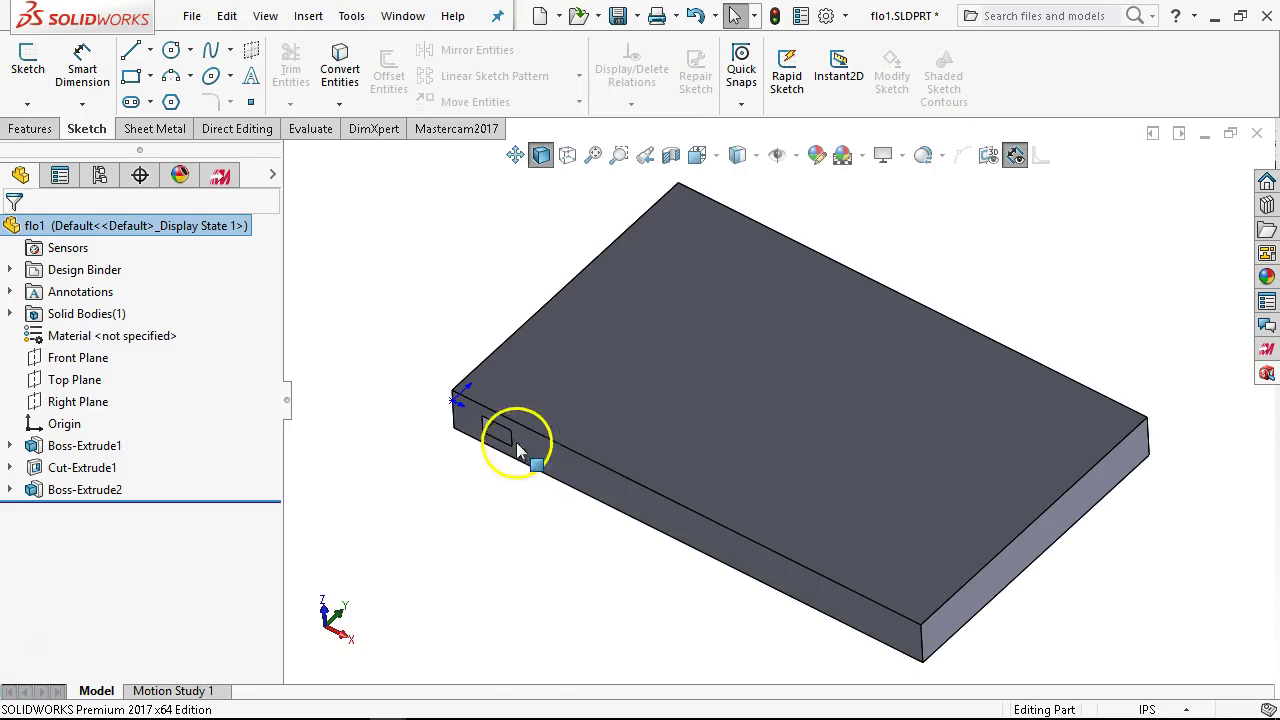
Switch to File Explorer, view Xpress Tools Activation.PNG on the F: drive, and return to the flo1 part.
{"action": "mouse_move", "coordinate": [285, 706]}
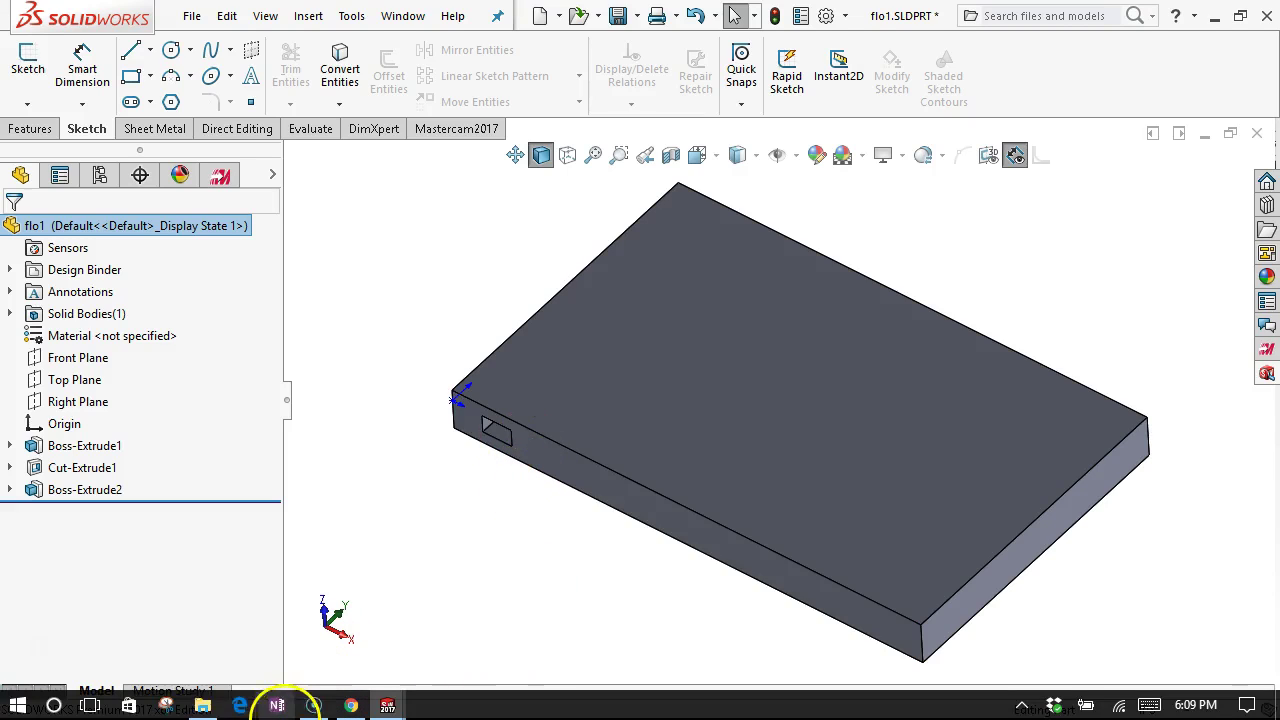
{"action": "left_click", "coordinate": [203, 706]}
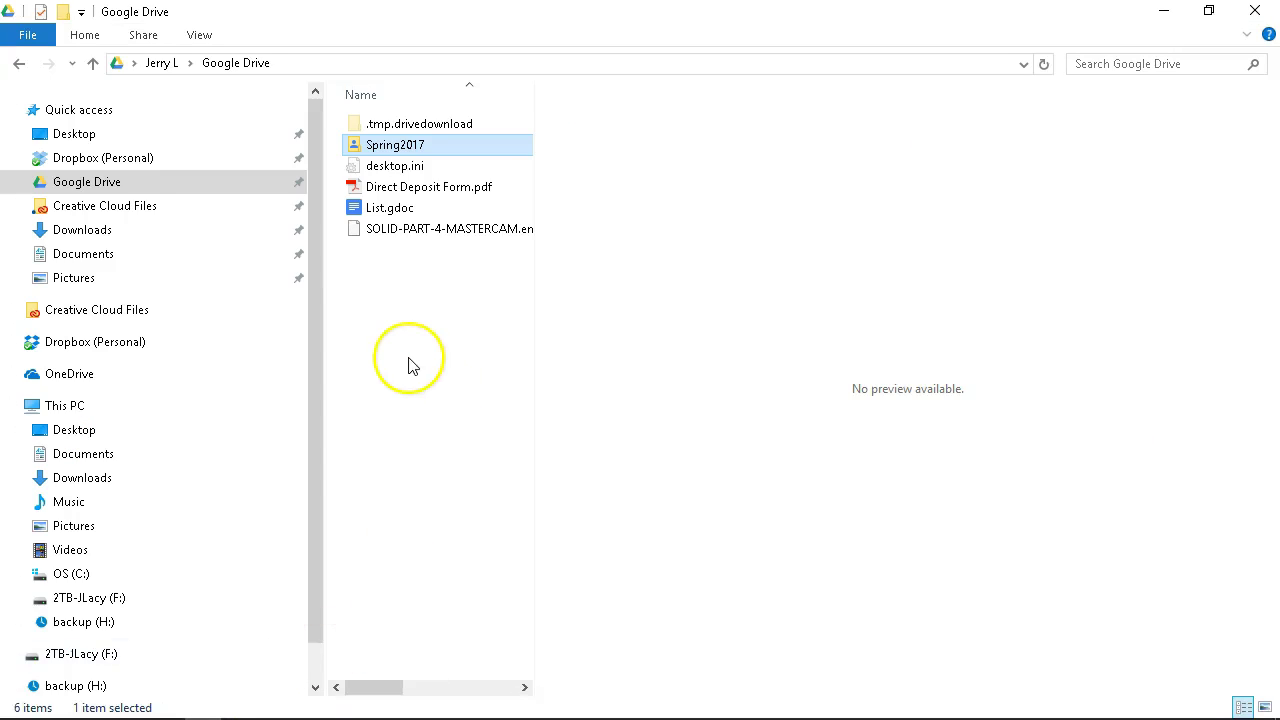
{"action": "left_click", "coordinate": [85, 600]}
{"action": "left_click_drag", "start_coordinate": [520, 389], "coordinate": [520, 650]}
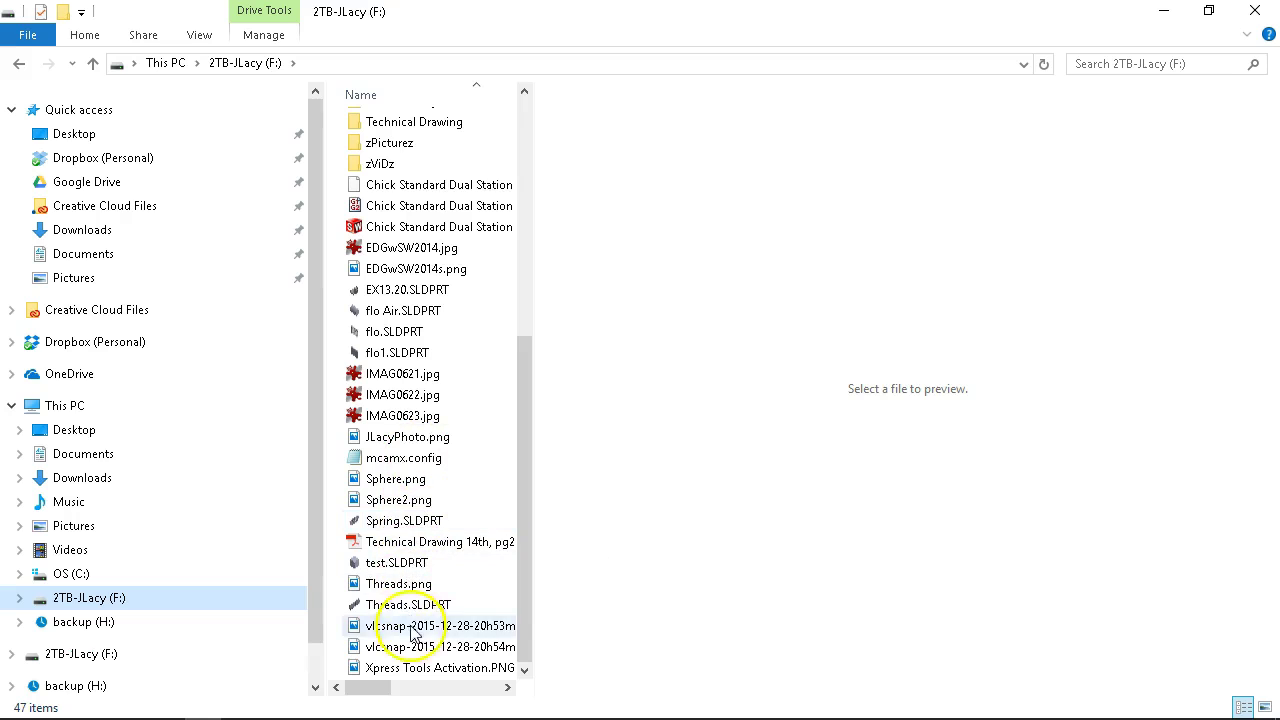
{"action": "double_click", "coordinate": [415, 667]}
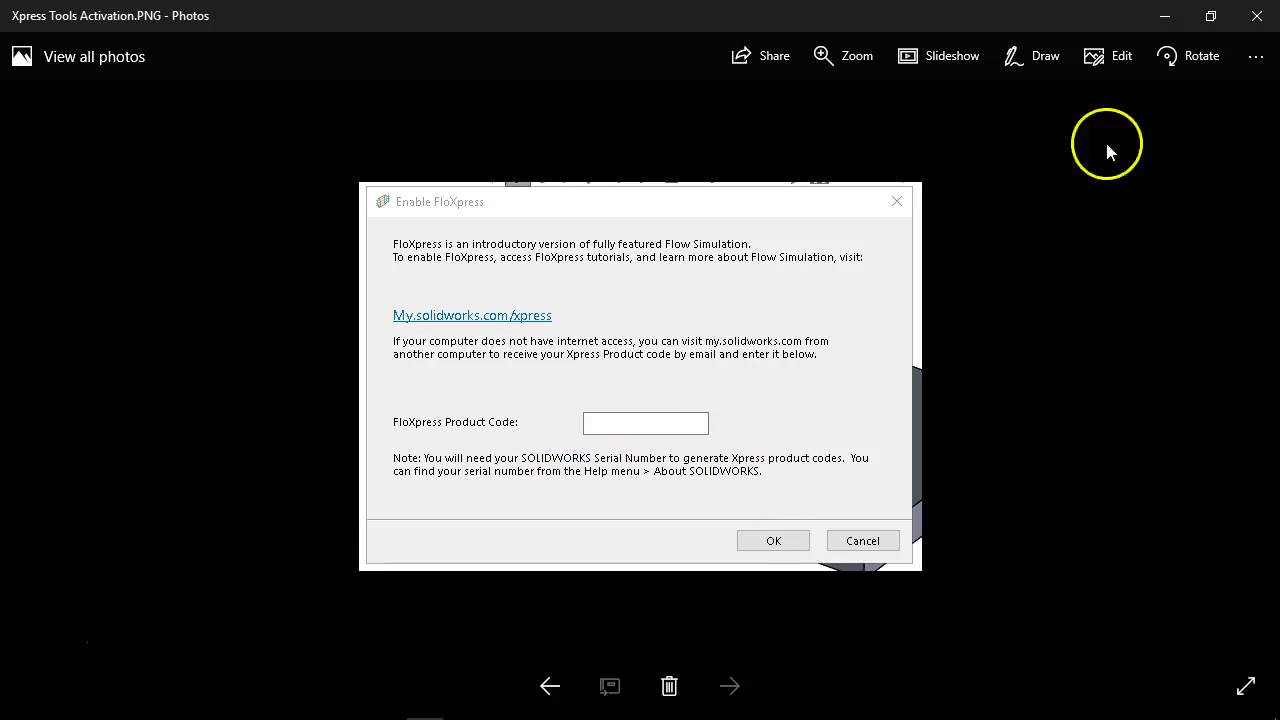
{"action": "left_click", "coordinate": [1257, 17]}
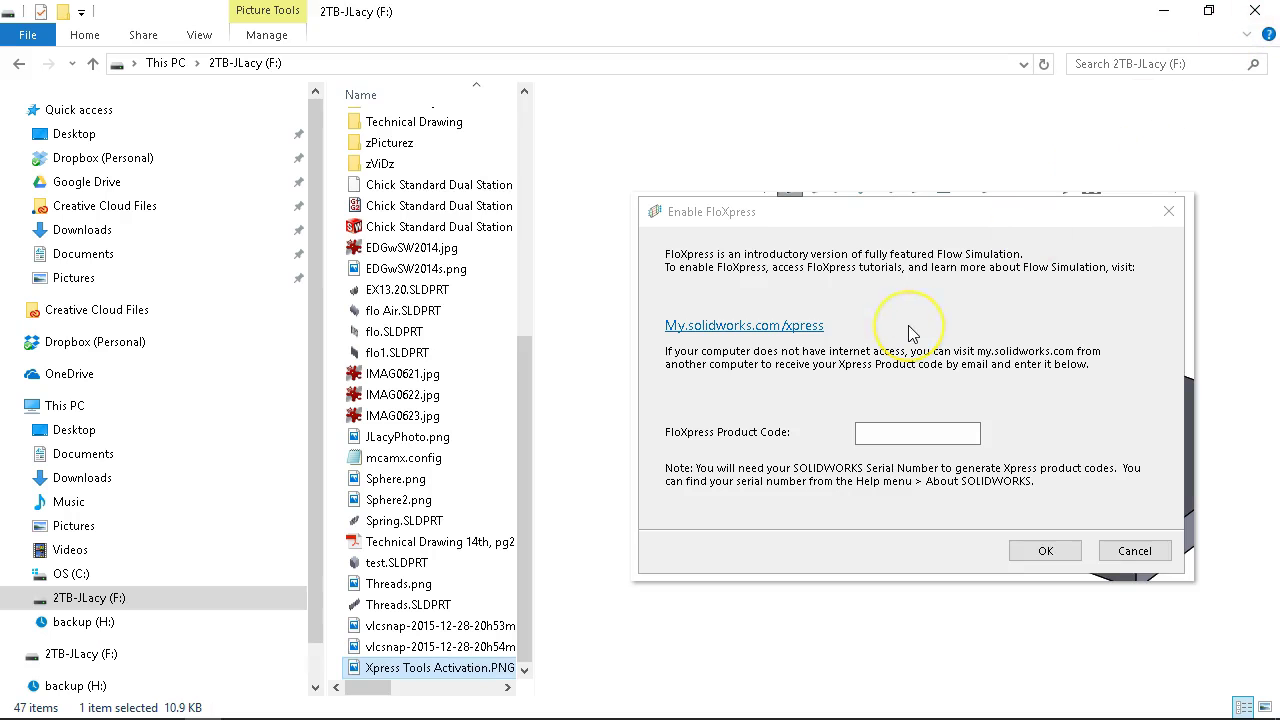
{"action": "left_click", "coordinate": [1161, 11]}
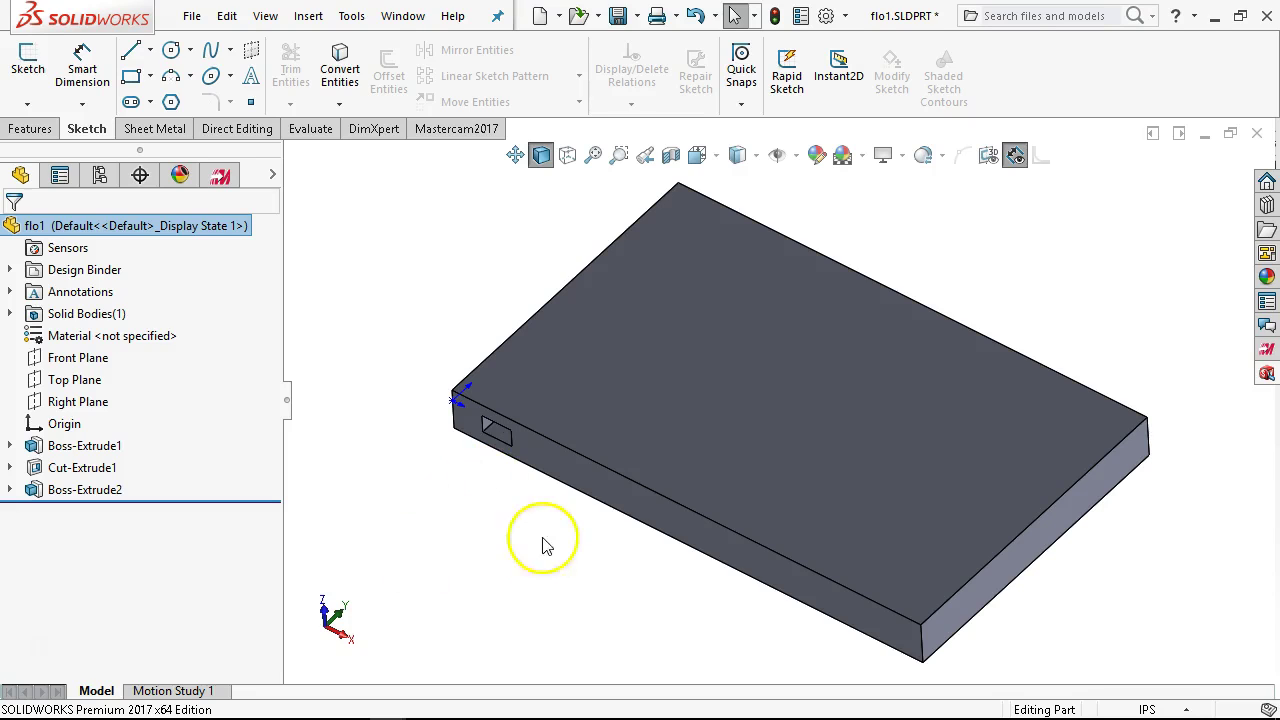
Open the FloXpress wizard to read its welcome message about closing openings with lids, and cancel it.
{"action": "left_click", "coordinate": [530, 443]}
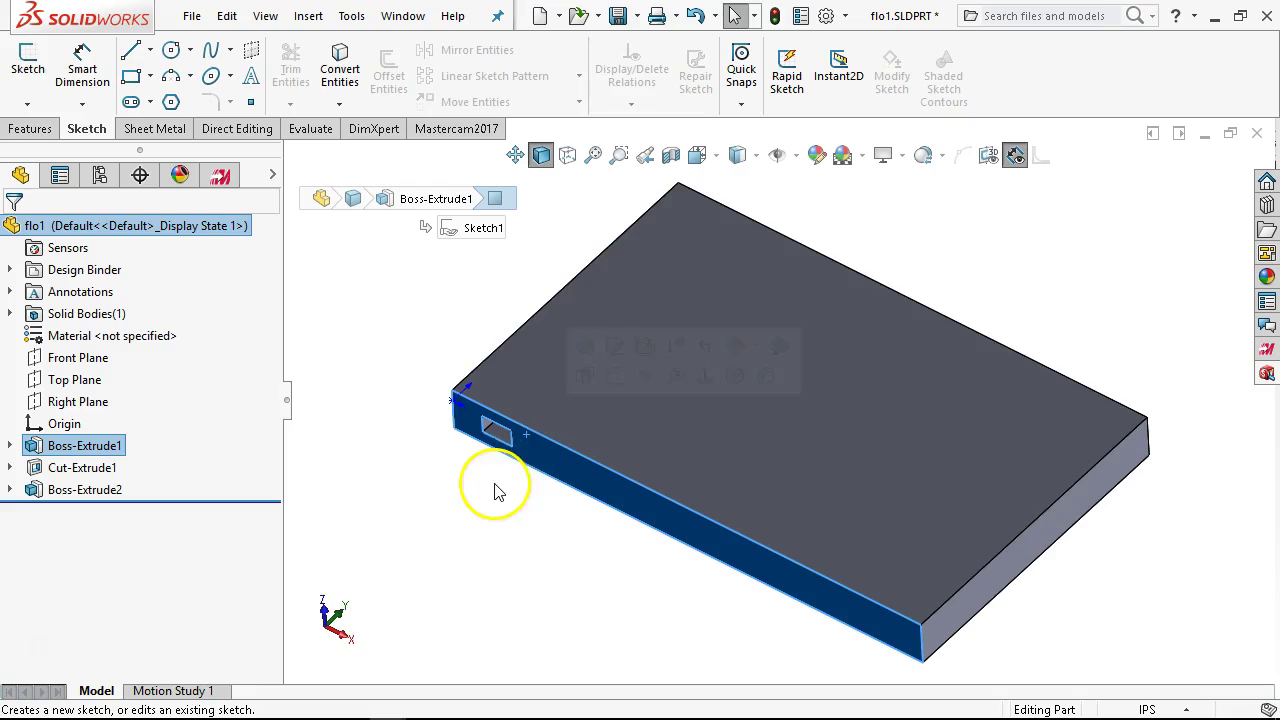
{"action": "left_click", "coordinate": [487, 522]}
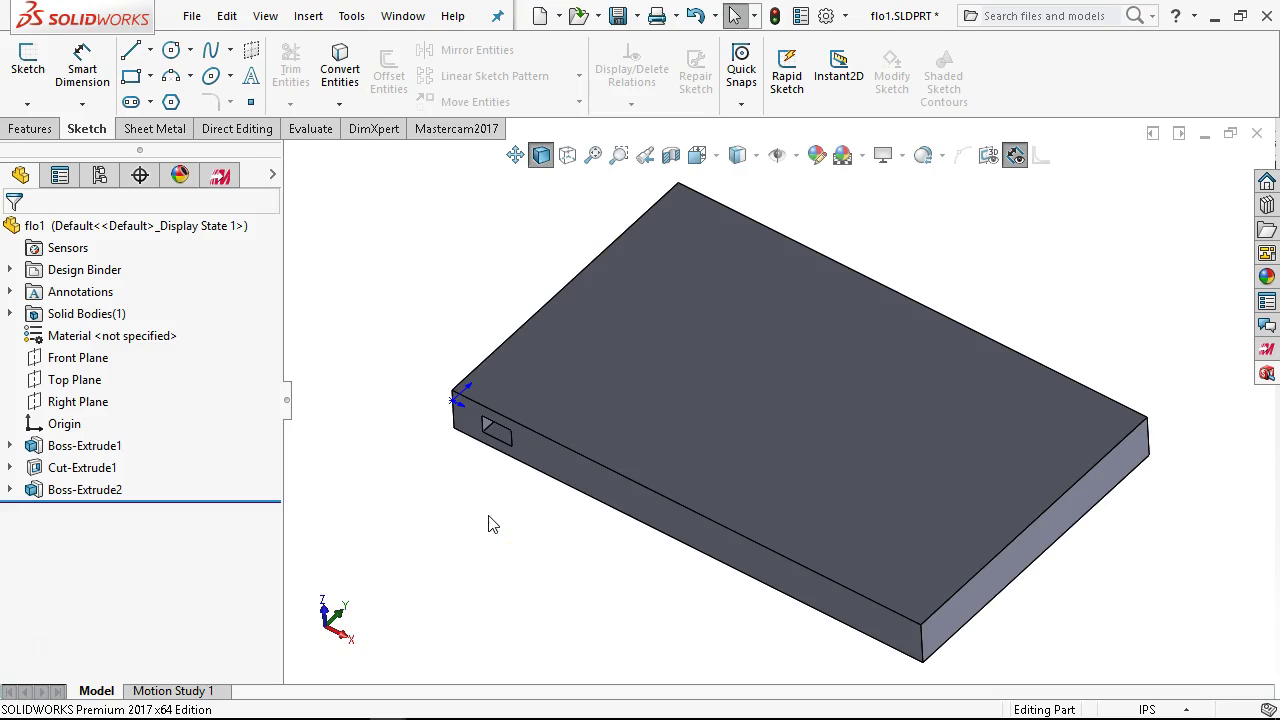
{"action": "left_click", "coordinate": [364, 17]}
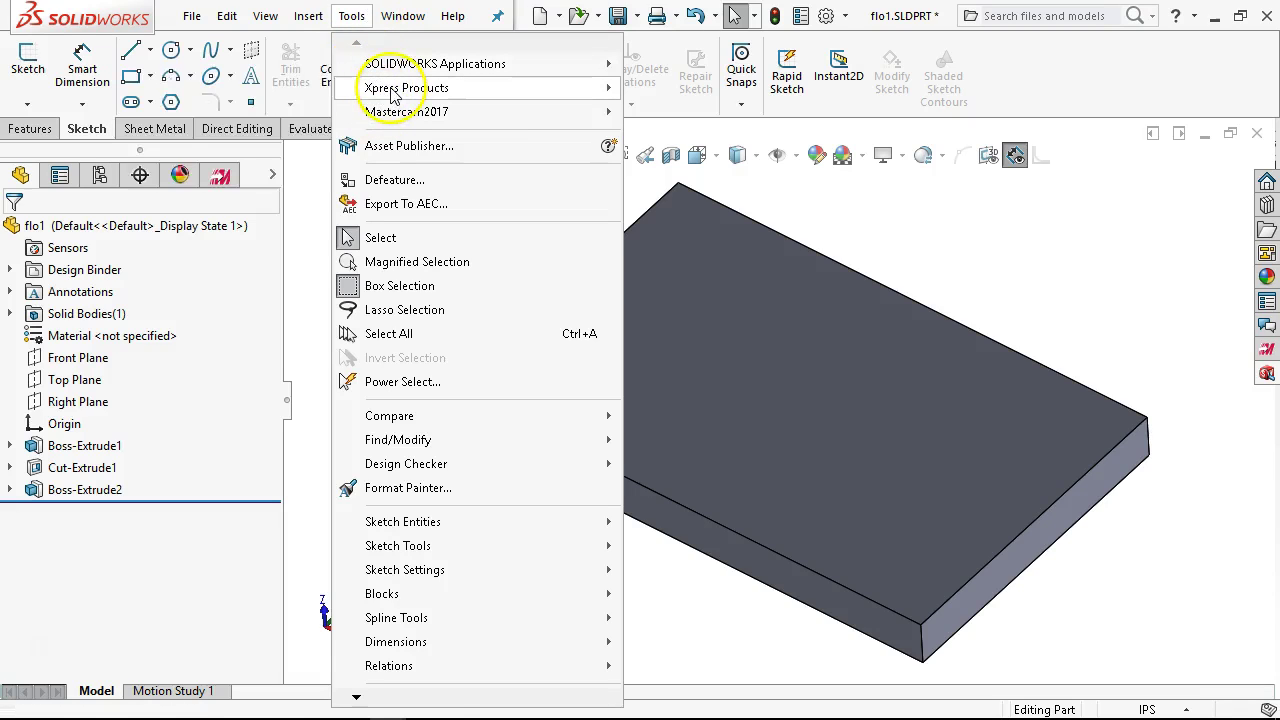
{"action": "mouse_move", "coordinate": [393, 92]}
{"action": "left_click", "coordinate": [197, 160]}
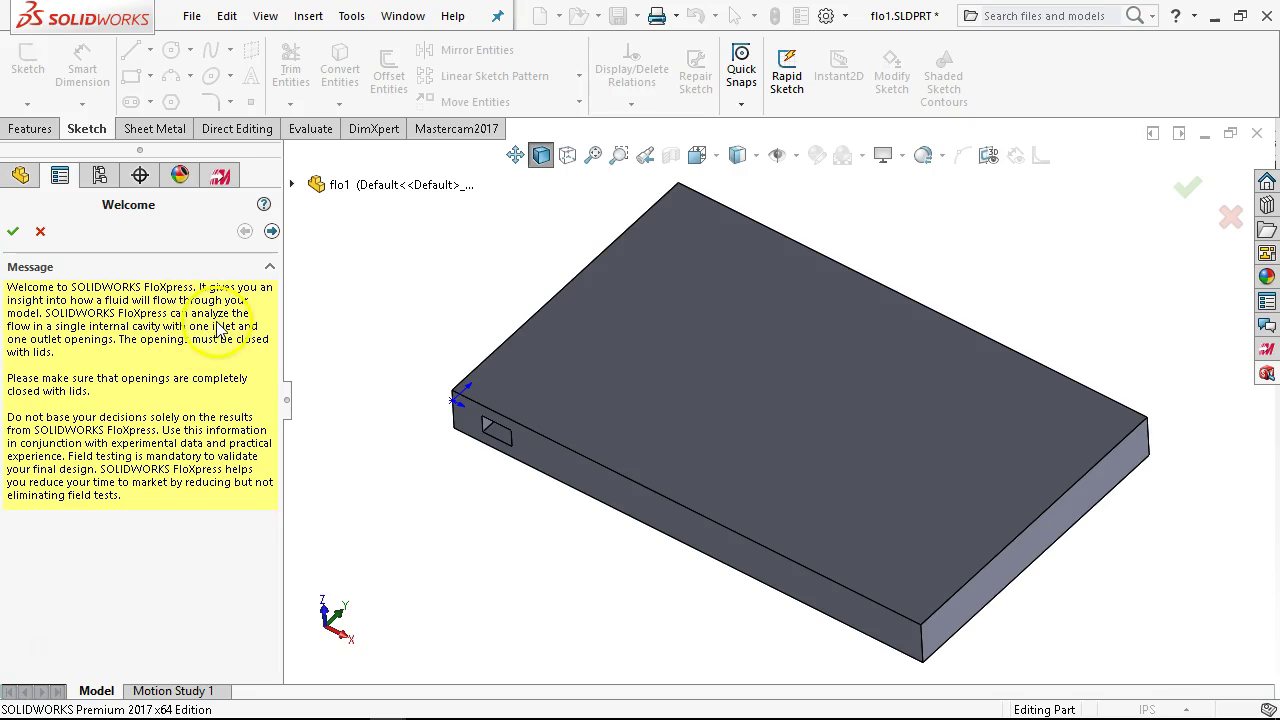
{"action": "left_click", "coordinate": [40, 231]}
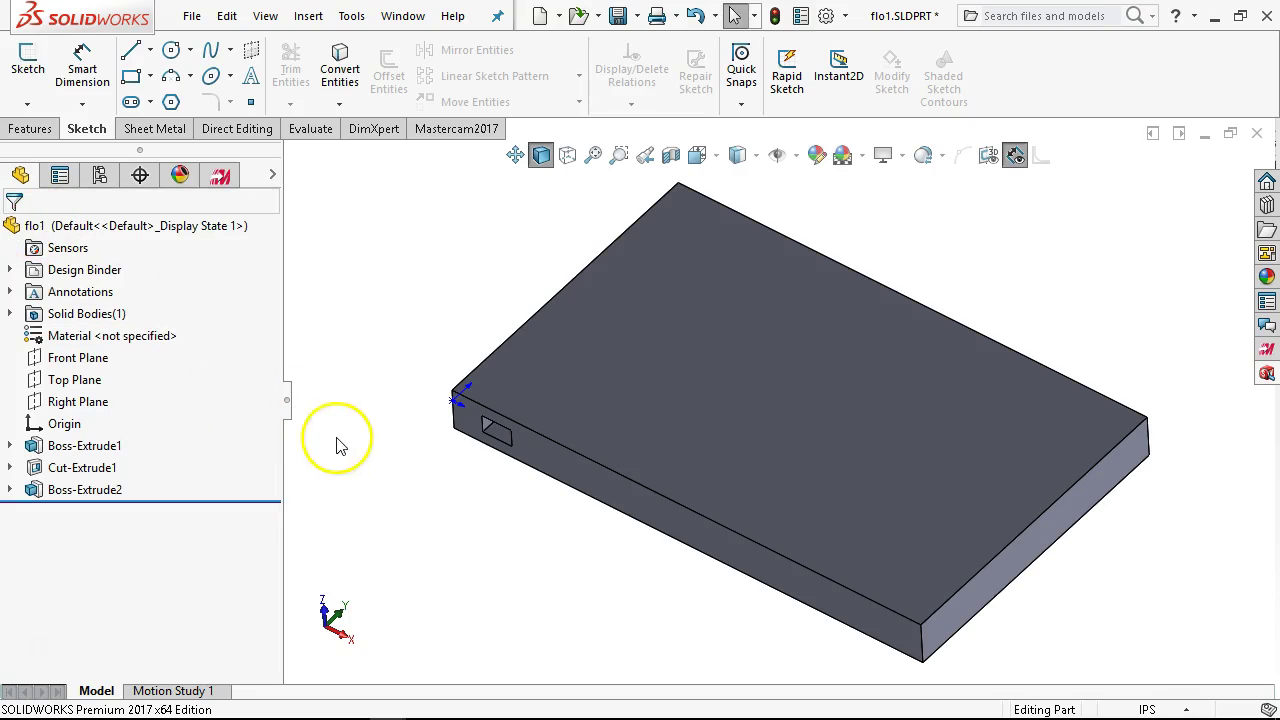
Start a sketch on the plate's long side face and draw a corner rectangle matching the channel opening.
{"action": "middle_click_drag", "start_coordinate": [500, 429], "coordinate": [476, 456]}
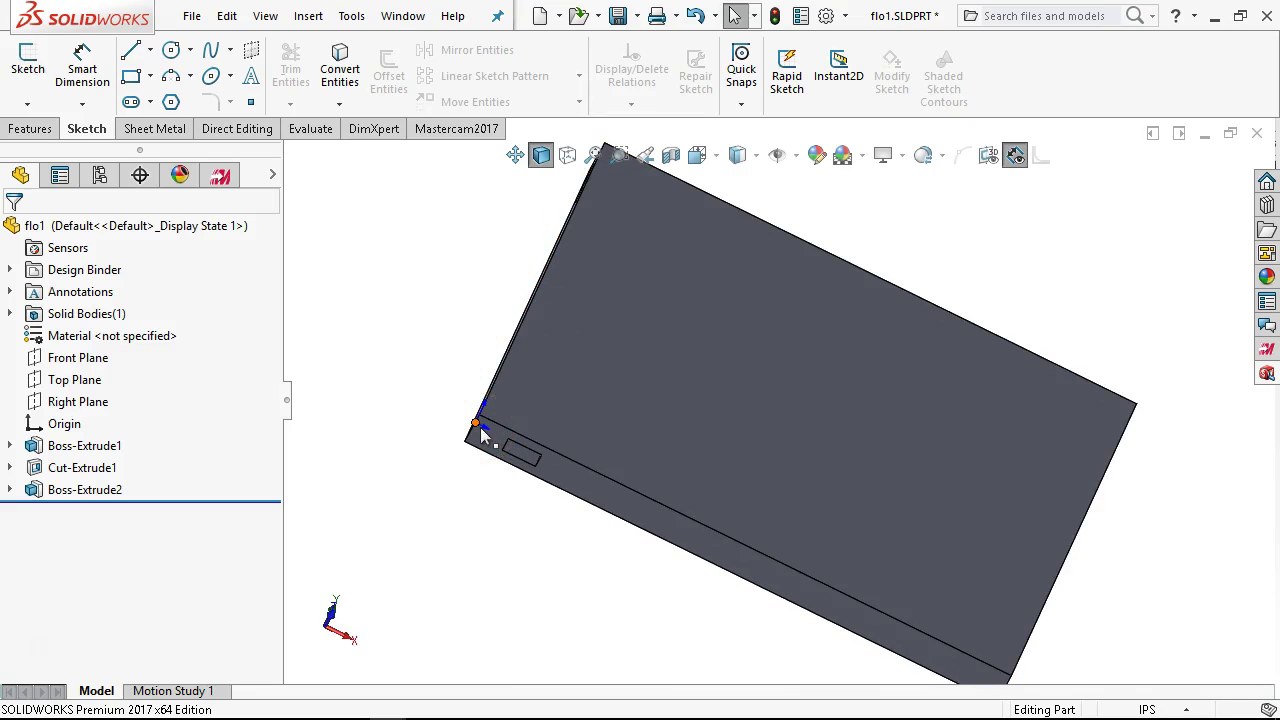
{"action": "key", "text": "ctrl+7"}
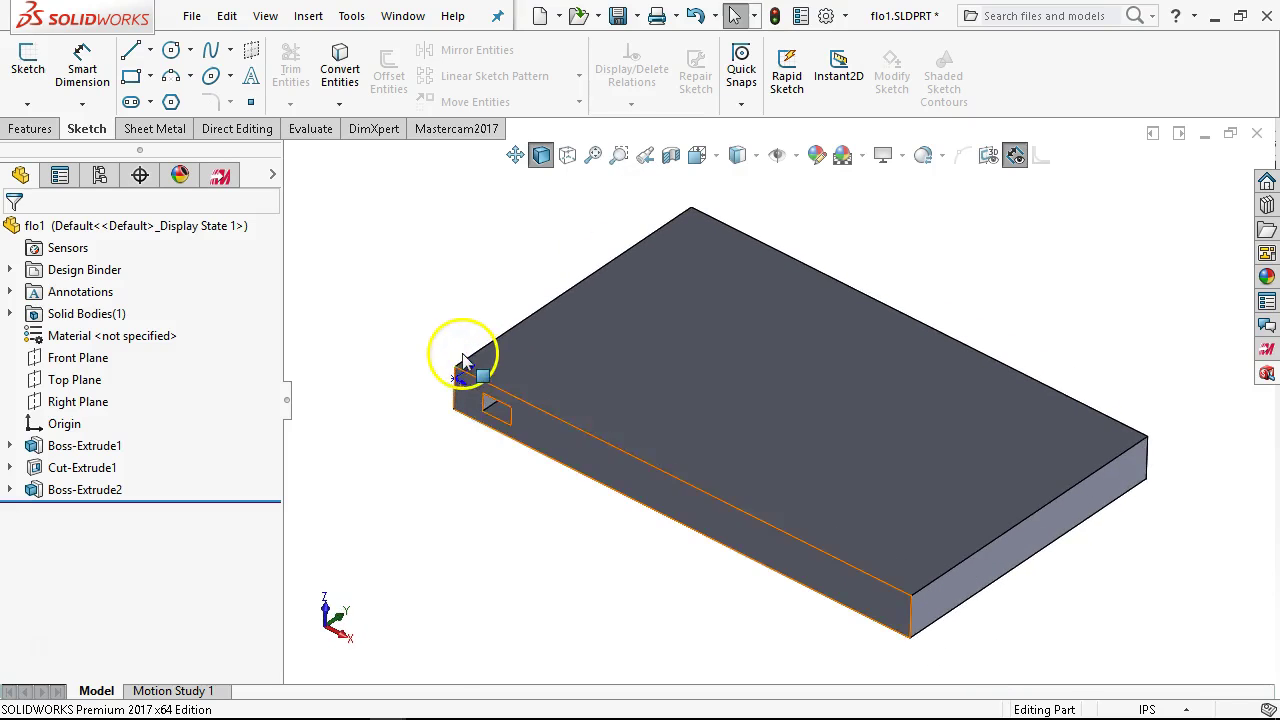
{"action": "scroll", "coordinate": [480, 434], "scroll_direction": "down", "scroll_amount": 2}
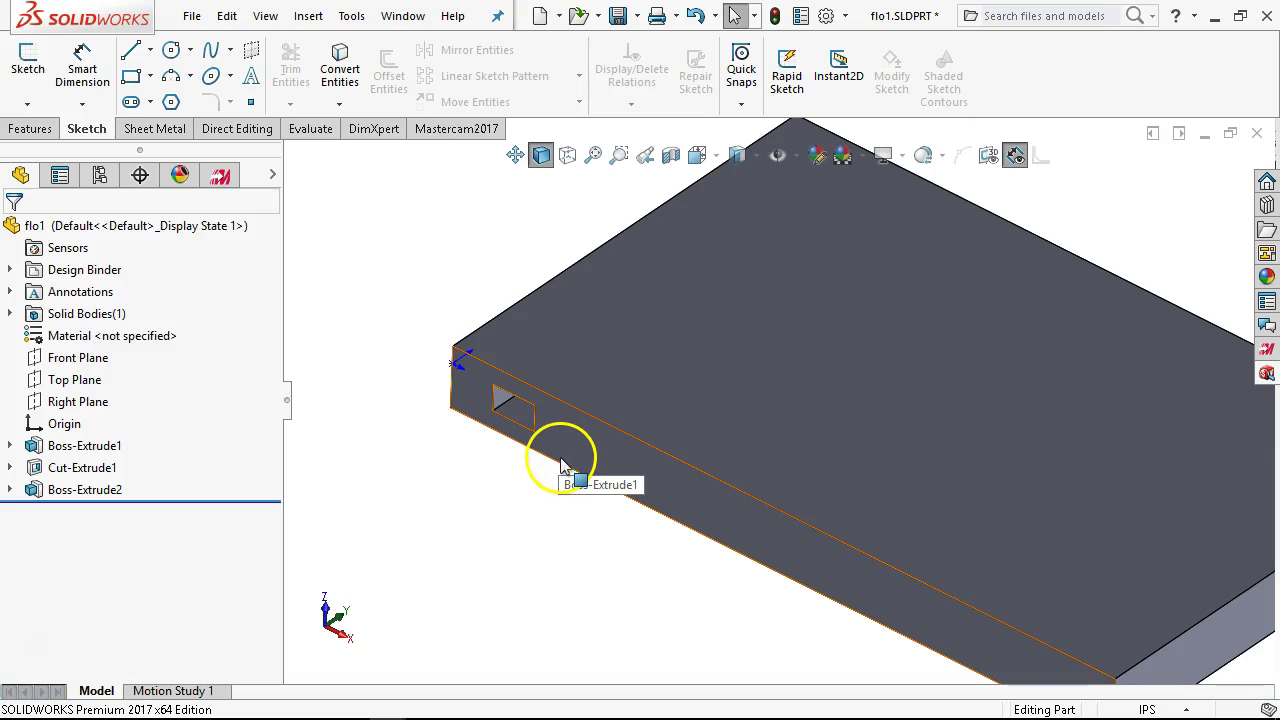
{"action": "left_click", "coordinate": [562, 465]}
{"action": "left_click", "coordinate": [656, 366]}
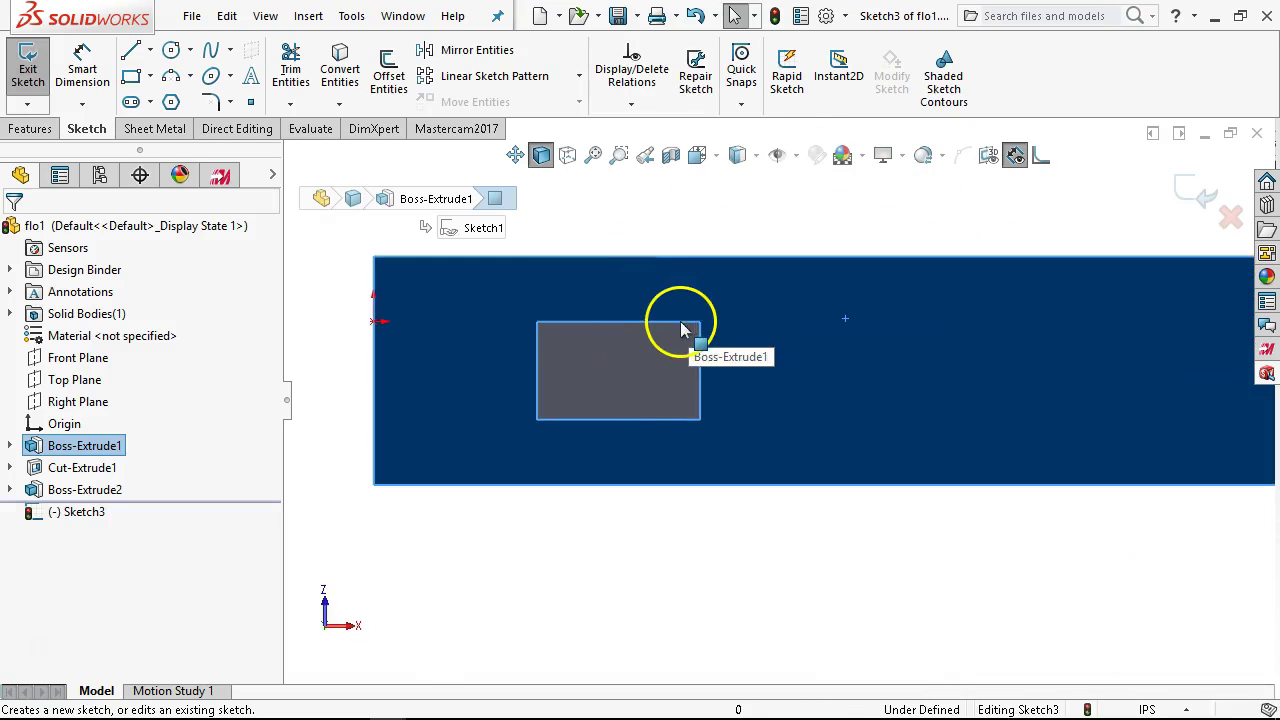
{"action": "left_click", "coordinate": [131, 76]}
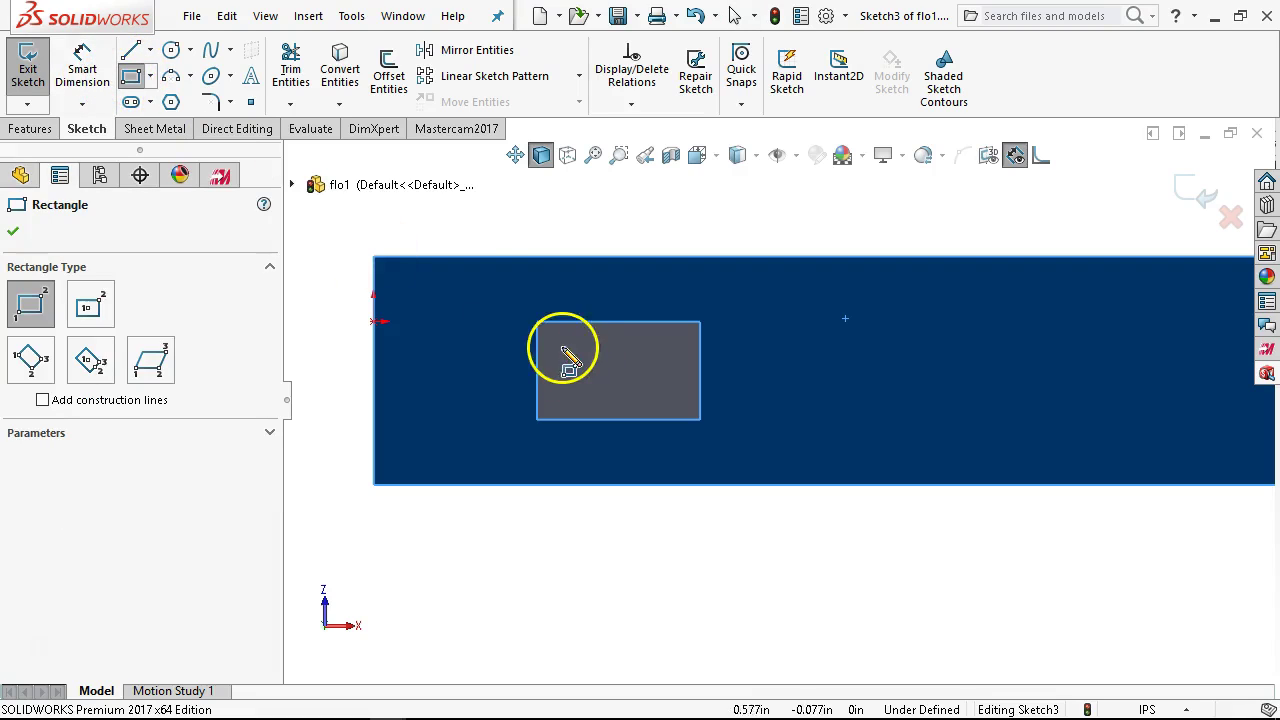
{"action": "left_click", "coordinate": [540, 327]}
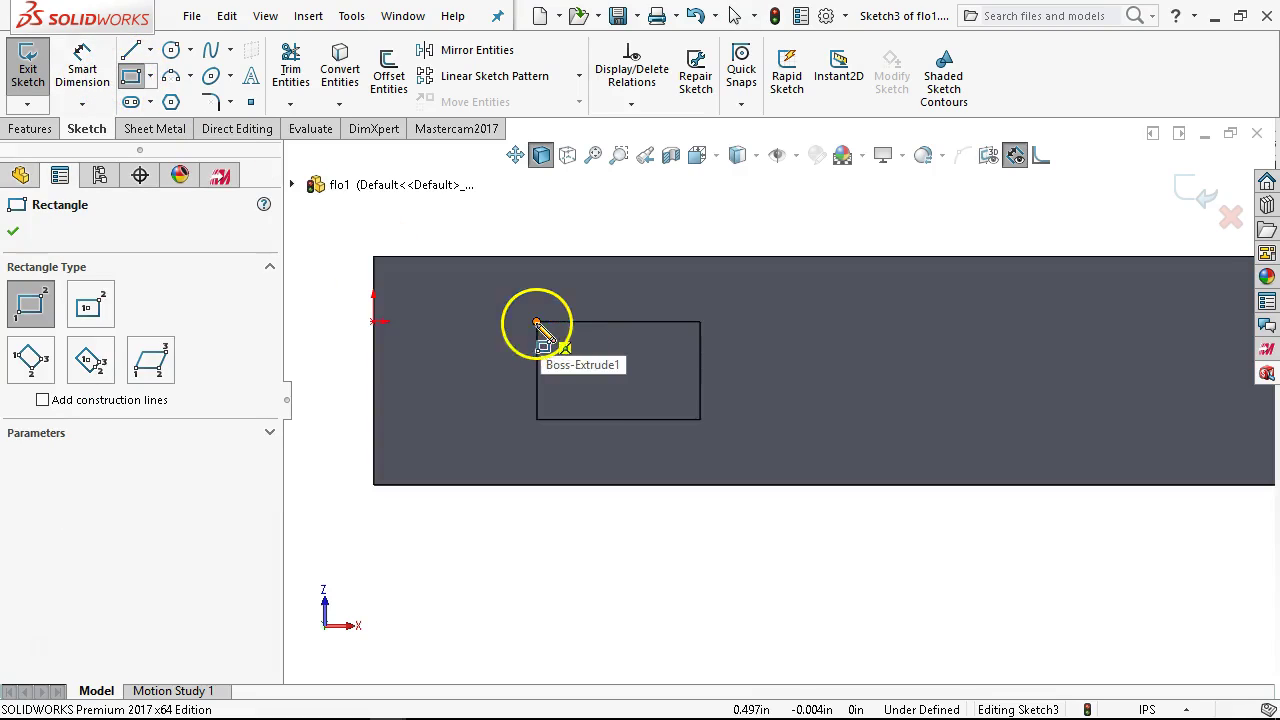
{"action": "left_click", "coordinate": [701, 420]}
{"action": "right_click", "coordinate": [800, 394]}
{"action": "left_click", "coordinate": [865, 402]}
Extrude the opening's rectangle as a Mid Plane boss 0.01 in thick to form a lid.
{"action": "mouse_move", "coordinate": [865, 402]}
{"action": "middle_mouse_down"}
{"action": "mouse_move", "coordinate": [751, 426]}
{"action": "mouse_move", "coordinate": [766, 474]}
{"action": "mouse_move", "coordinate": [797, 440]}
{"action": "mouse_move", "coordinate": [740, 270]}
{"action": "middle_mouse_up"}
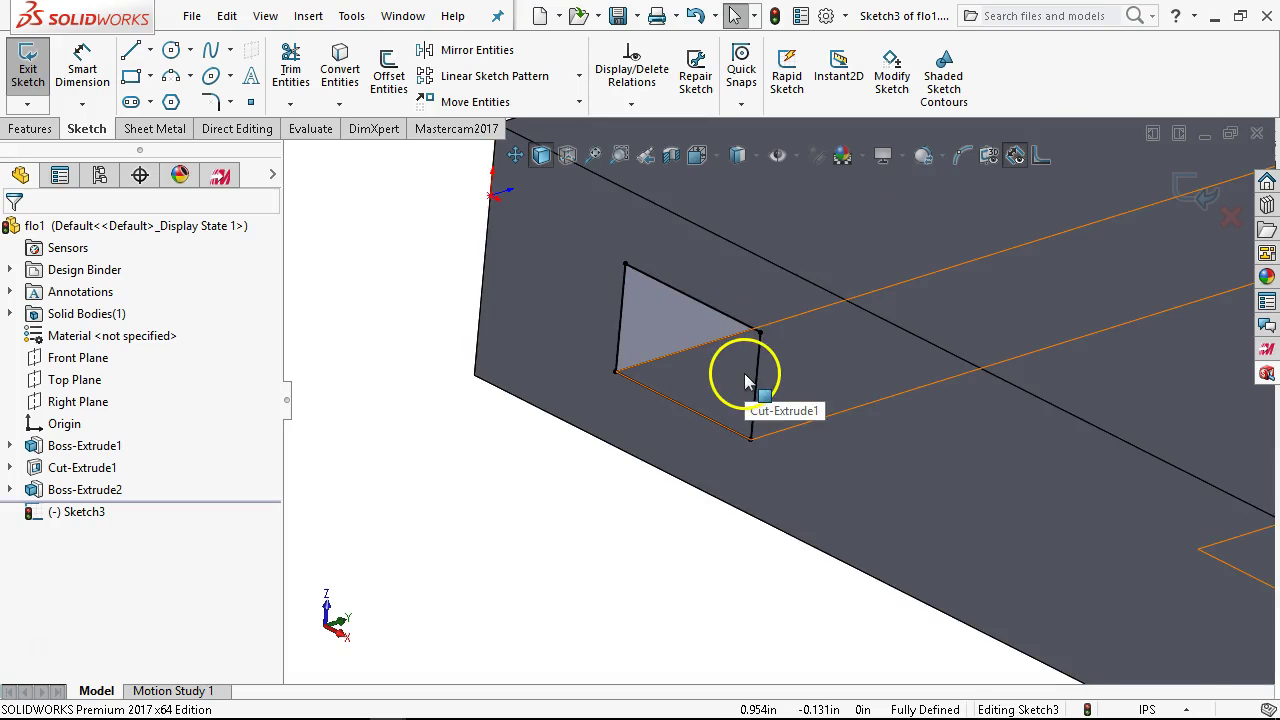
{"action": "left_click", "coordinate": [30, 129]}
{"action": "left_click", "coordinate": [36, 80]}
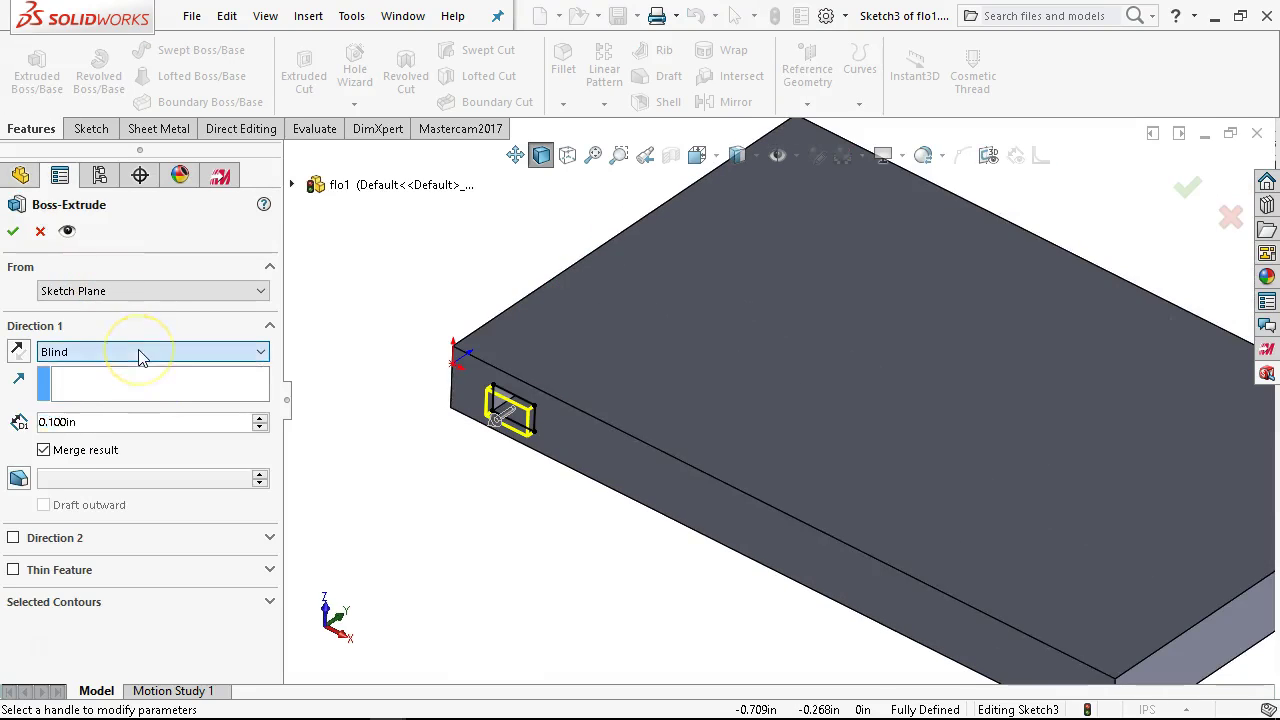
{"action": "left_click", "coordinate": [132, 354]}
{"action": "left_click", "coordinate": [95, 461]}
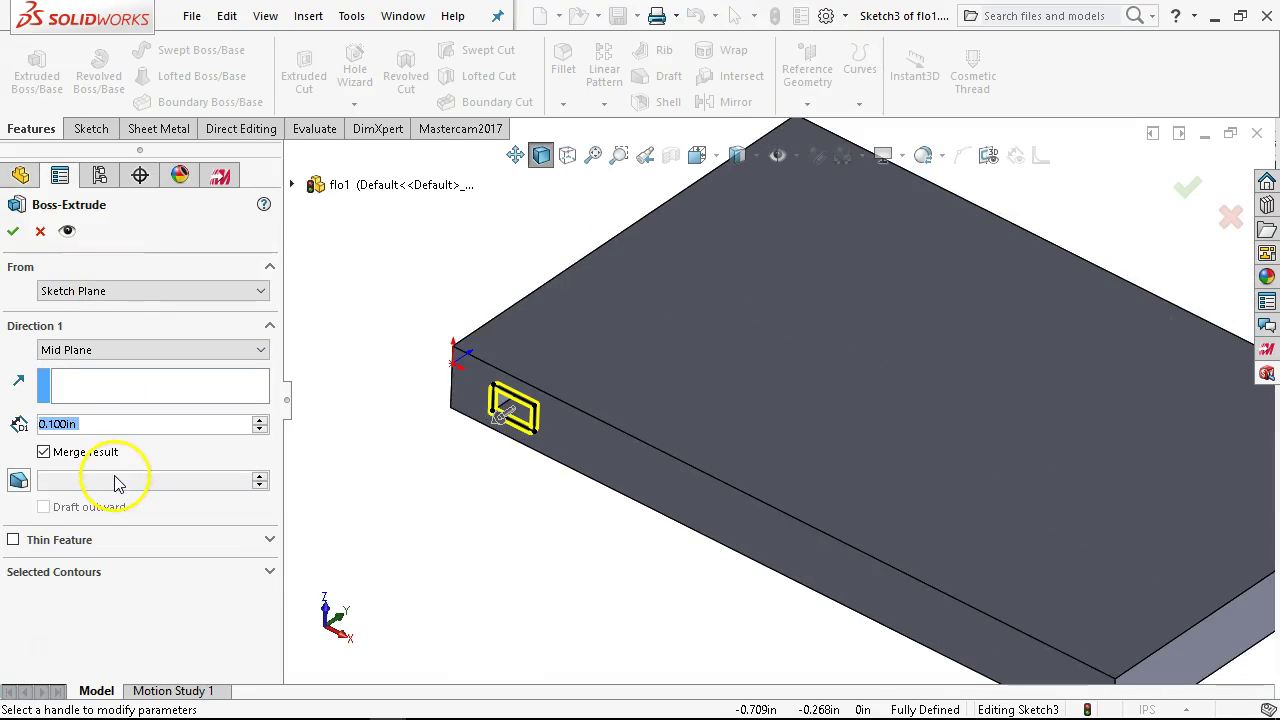
{"action": "type", "text": ".01"}
{"action": "key", "text": "Return"}
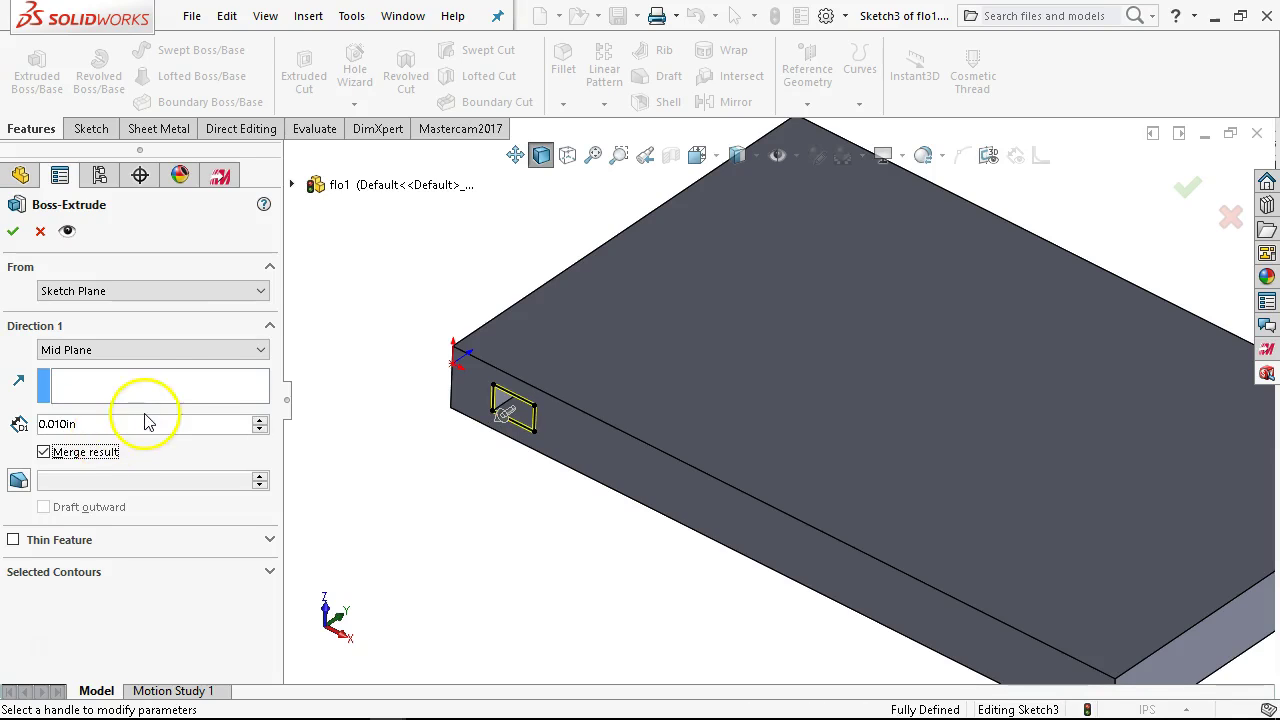
{"action": "left_click", "coordinate": [13, 231]}
{"action": "left_click", "coordinate": [403, 508]}
Start a sketch on the plate's short end face and draw a corner rectangle matching the channel opening there.
{"action": "middle_click_drag", "start_coordinate": [400, 506], "coordinate": [737, 449]}
{"action": "scroll", "coordinate": [318, 492], "scroll_direction": "up", "scroll_amount": 5}
{"action": "left_click", "coordinate": [722, 352]}
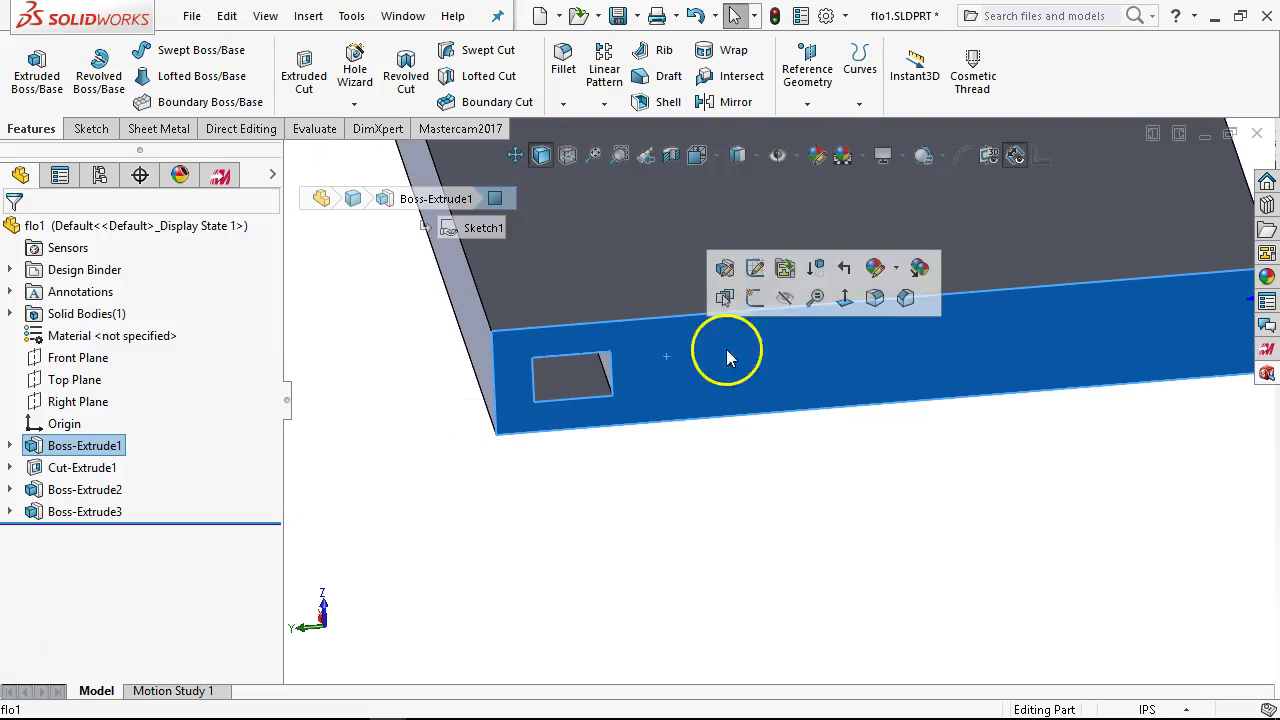
{"action": "left_click", "coordinate": [757, 298]}
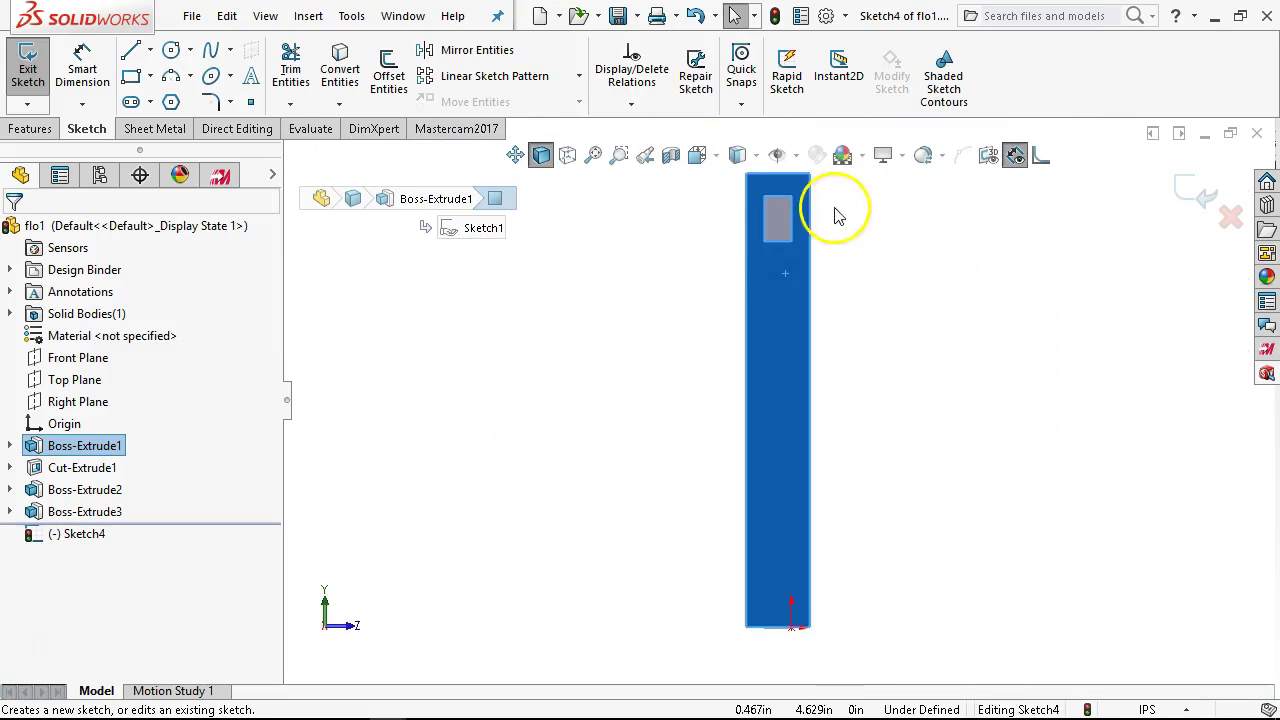
{"action": "left_click", "coordinate": [130, 75]}
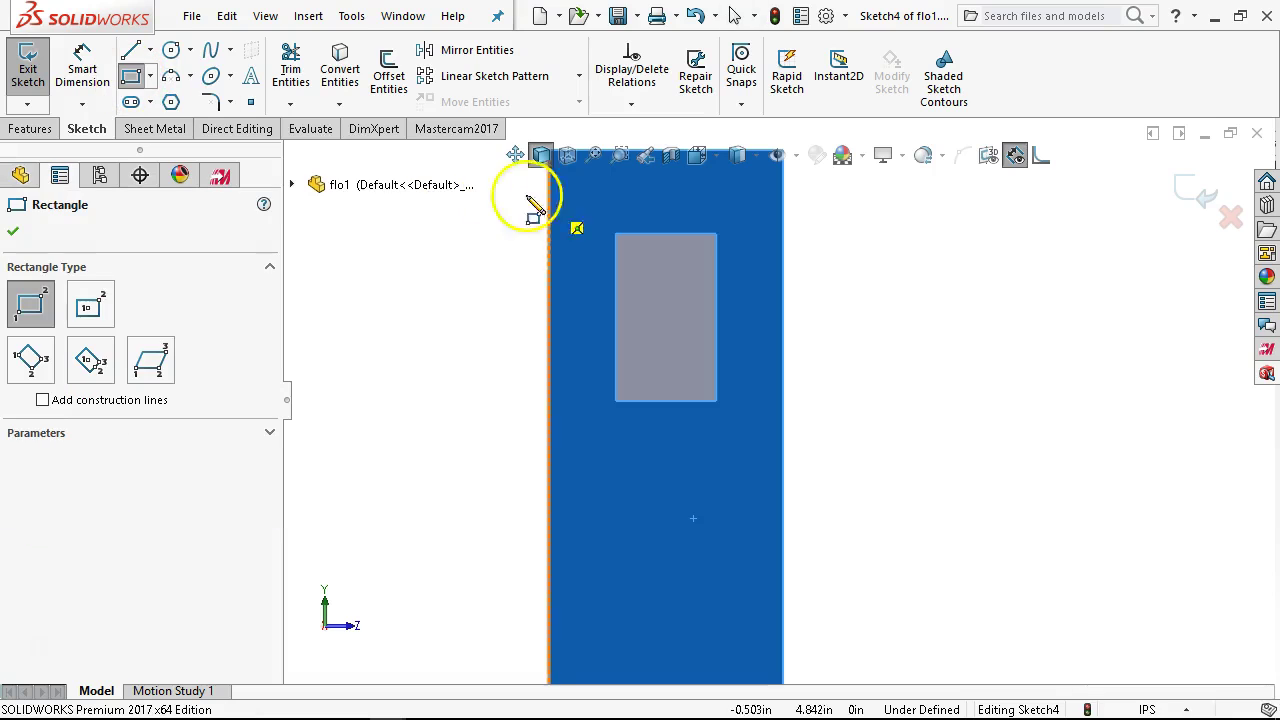
{"action": "left_click", "coordinate": [615, 235]}
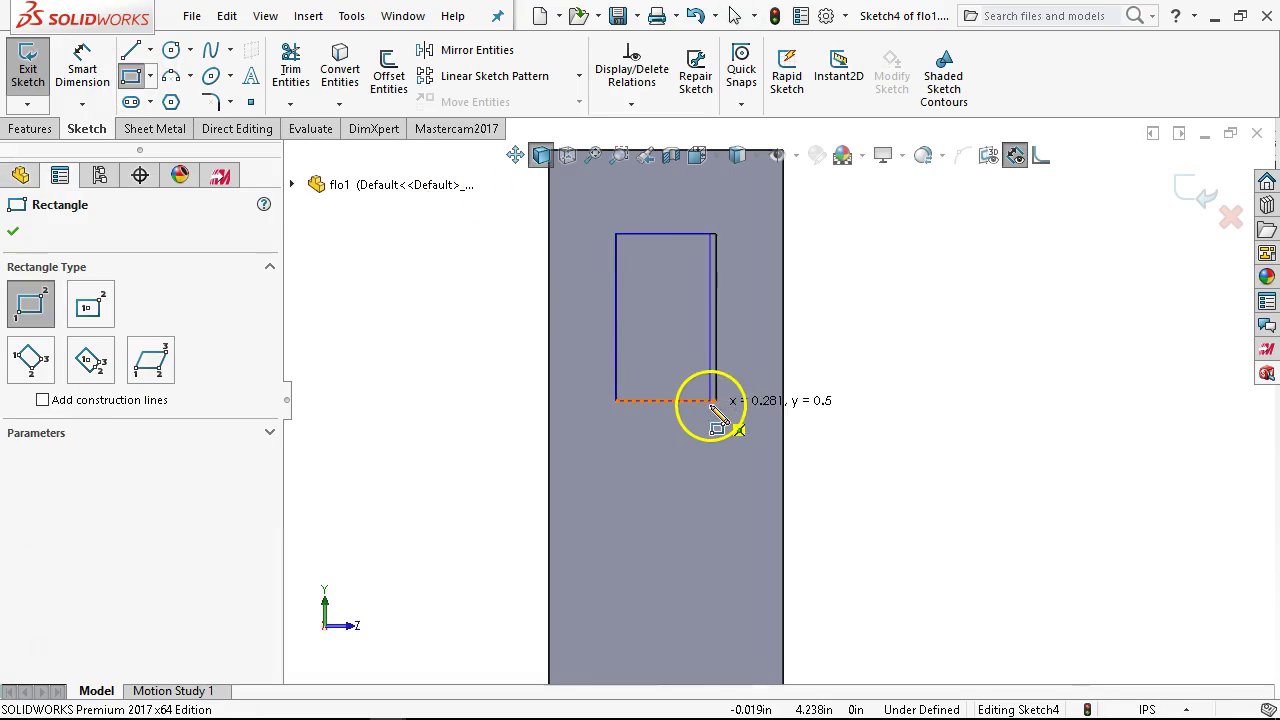
{"action": "left_click", "coordinate": [716, 400]}
{"action": "right_click", "coordinate": [939, 333]}
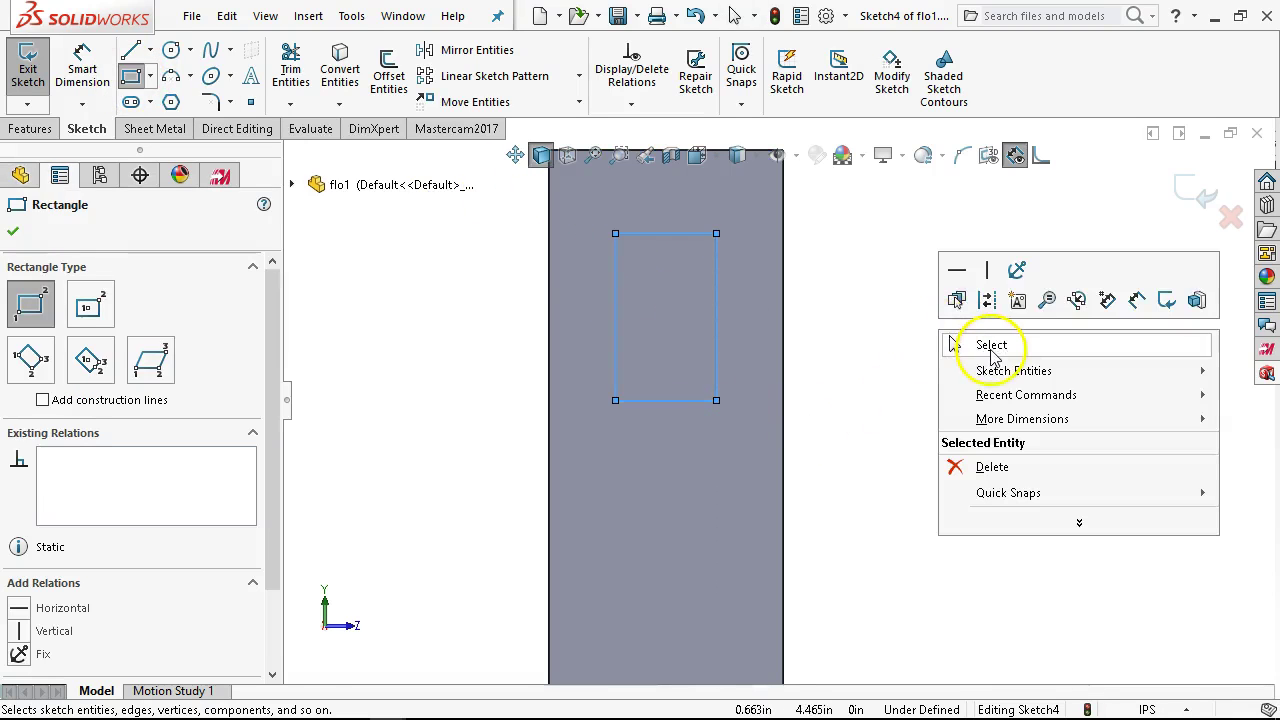
{"action": "left_click", "coordinate": [950, 341]}
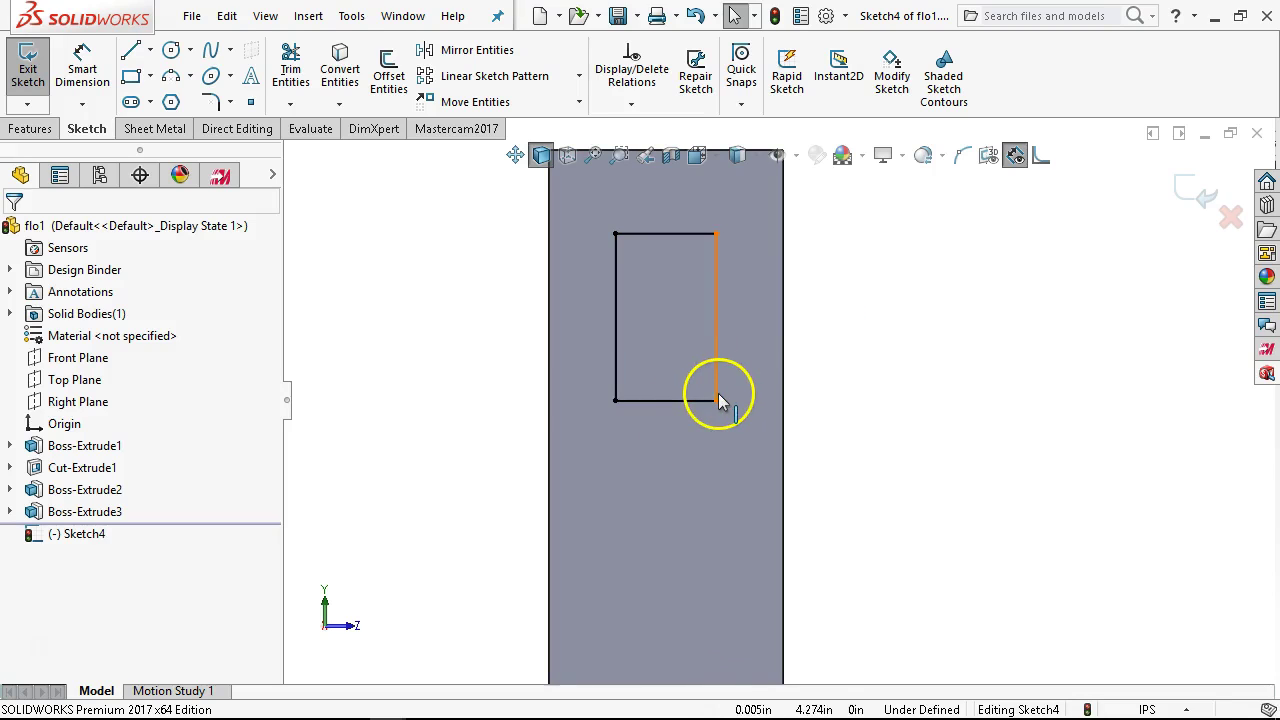
{"action": "mouse_move", "coordinate": [716, 400]}
{"action": "left_mouse_down"}
{"action": "mouse_move", "coordinate": [695, 396]}
{"action": "mouse_move", "coordinate": [716, 400]}
{"action": "left_mouse_up"}
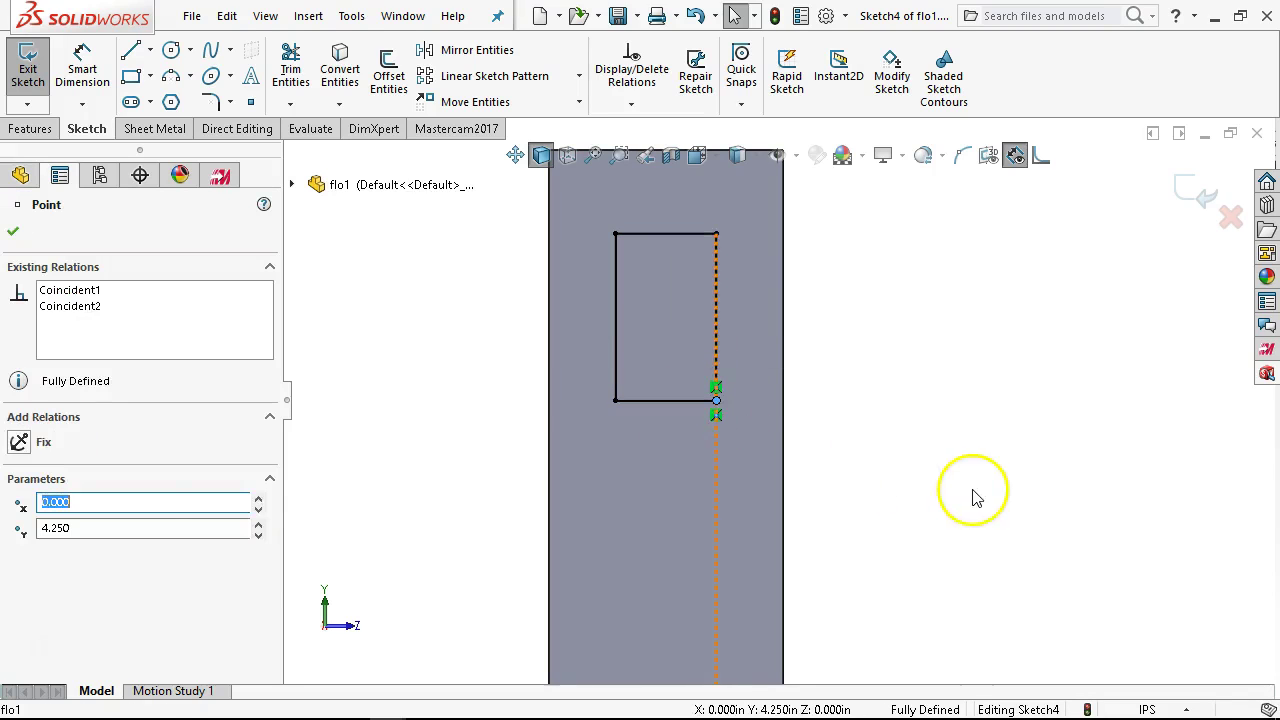
{"action": "left_click", "coordinate": [960, 494]}
Extrude the end-face rectangle as a Mid Plane boss 0.01 in thick to close the second opening.
{"action": "left_click_drag", "start_coordinate": [80, 534], "coordinate": [95, 509]}
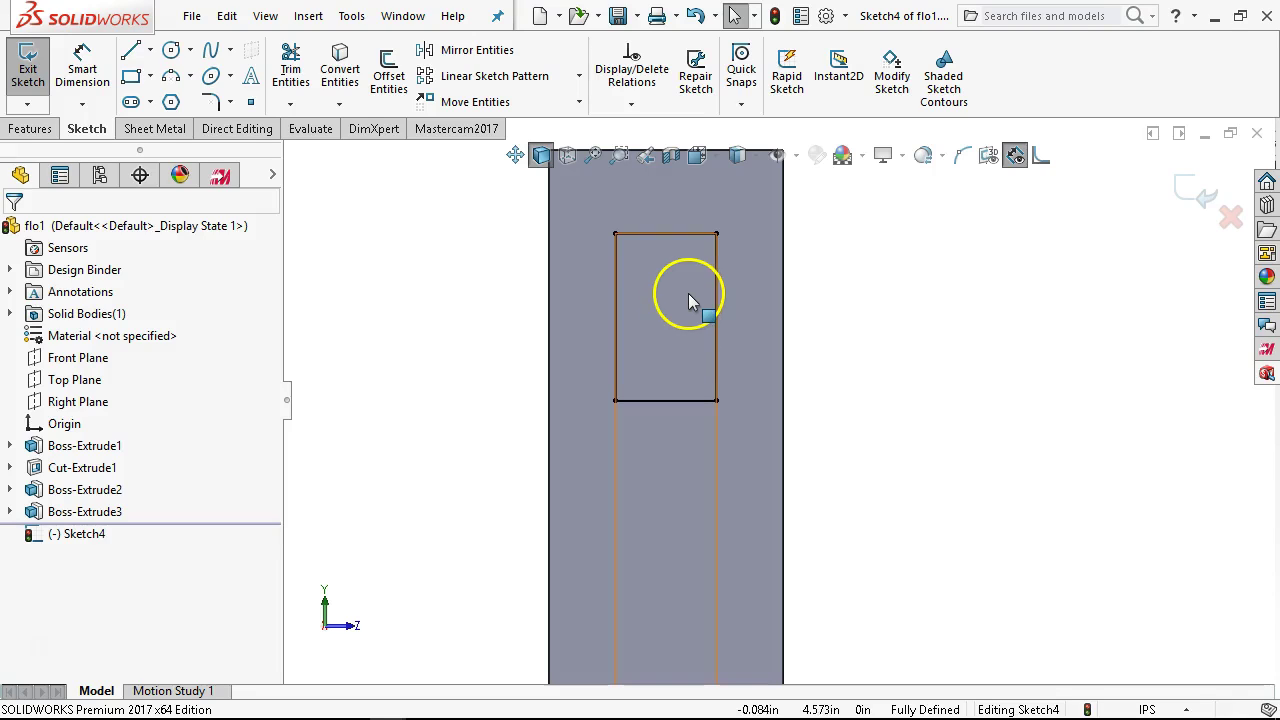
{"action": "mouse_move", "coordinate": [696, 335]}
{"action": "middle_mouse_down"}
{"action": "mouse_move", "coordinate": [834, 323]}
{"action": "mouse_move", "coordinate": [820, 317]}
{"action": "mouse_move", "coordinate": [826, 337]}
{"action": "mouse_move", "coordinate": [708, 349]}
{"action": "mouse_move", "coordinate": [712, 337]}
{"action": "middle_mouse_up"}
{"action": "left_click", "coordinate": [31, 129]}
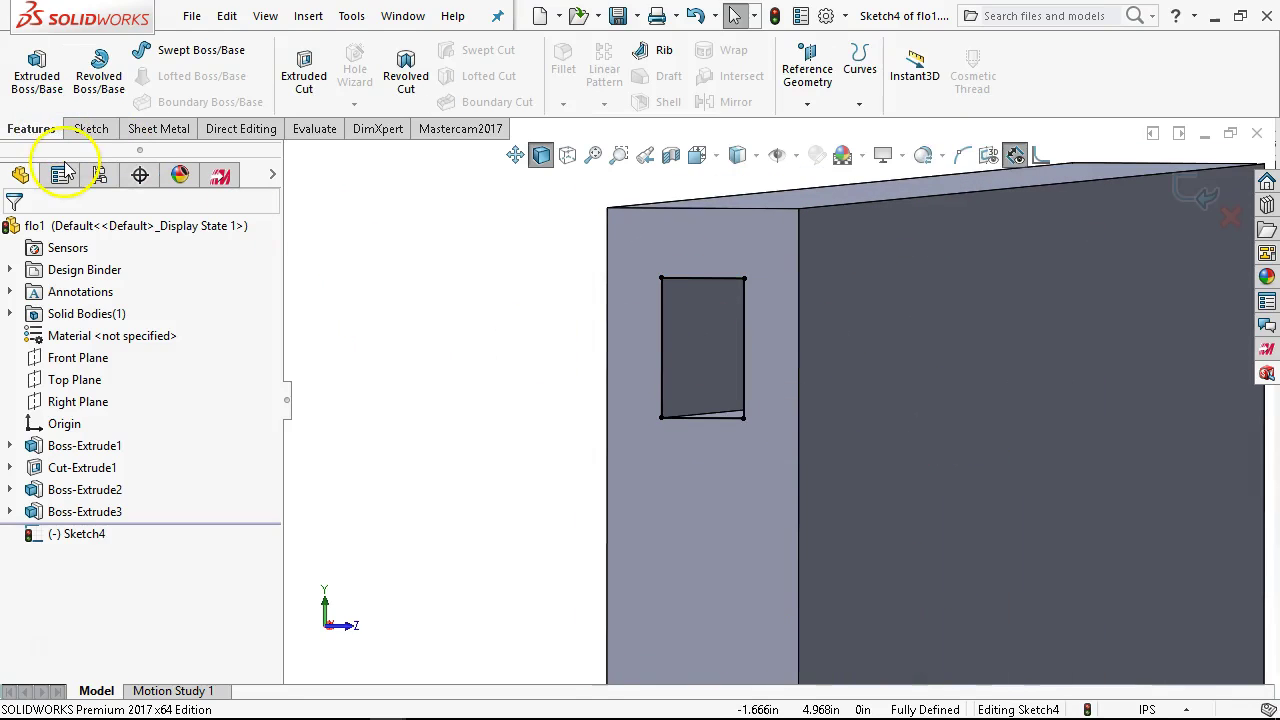
{"action": "left_click", "coordinate": [533, 371]}
{"action": "left_click", "coordinate": [700, 375]}
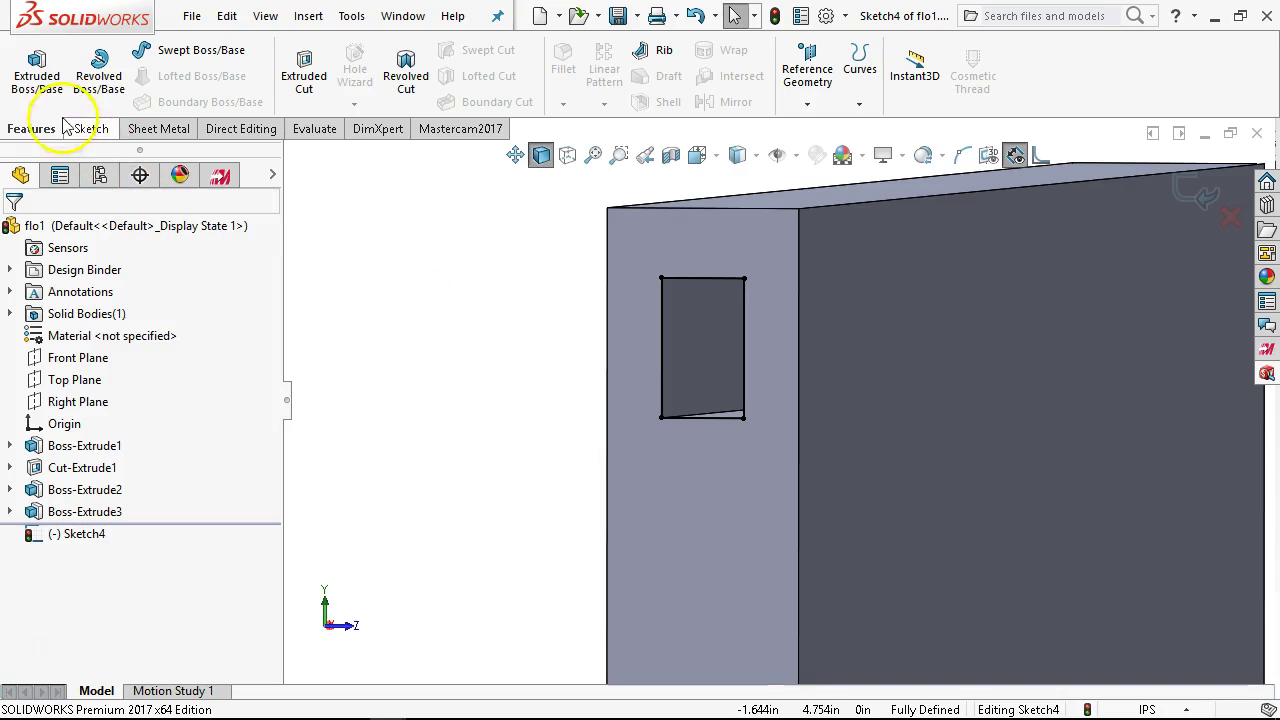
{"action": "left_click", "coordinate": [25, 85]}
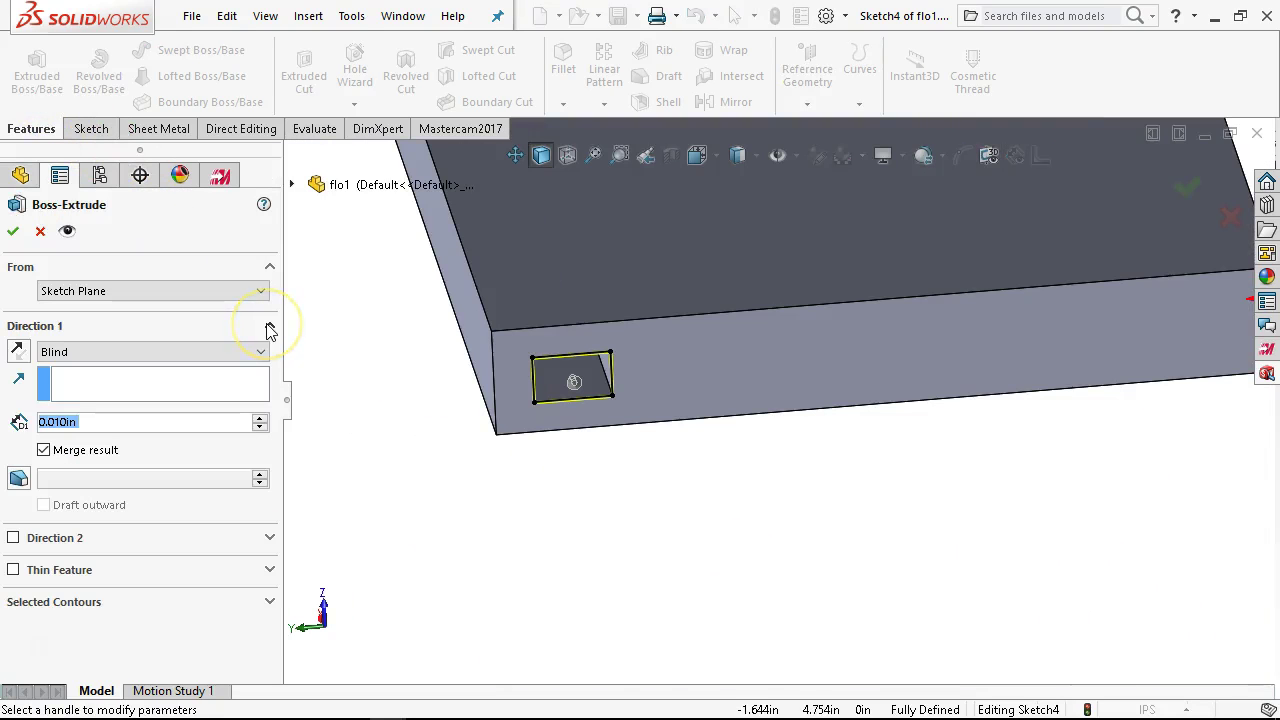
{"action": "left_click", "coordinate": [80, 351]}
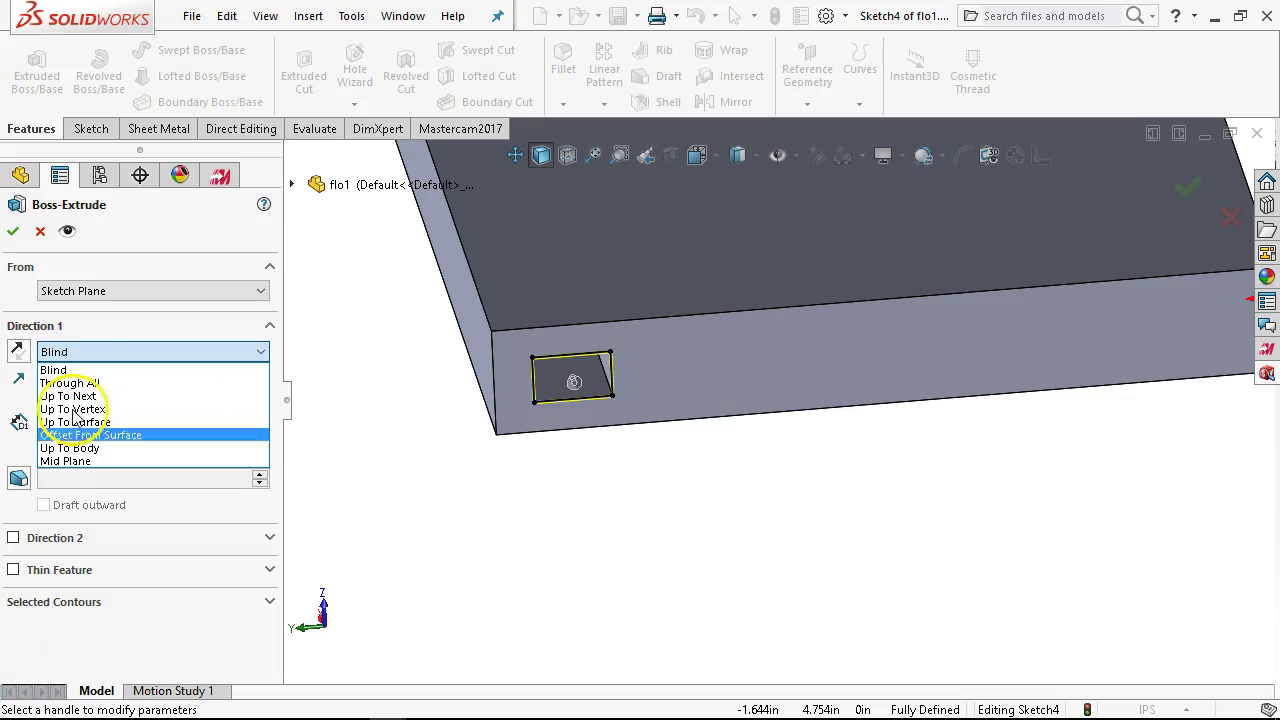
{"action": "left_click", "coordinate": [80, 462]}
{"action": "left_click", "coordinate": [13, 231]}
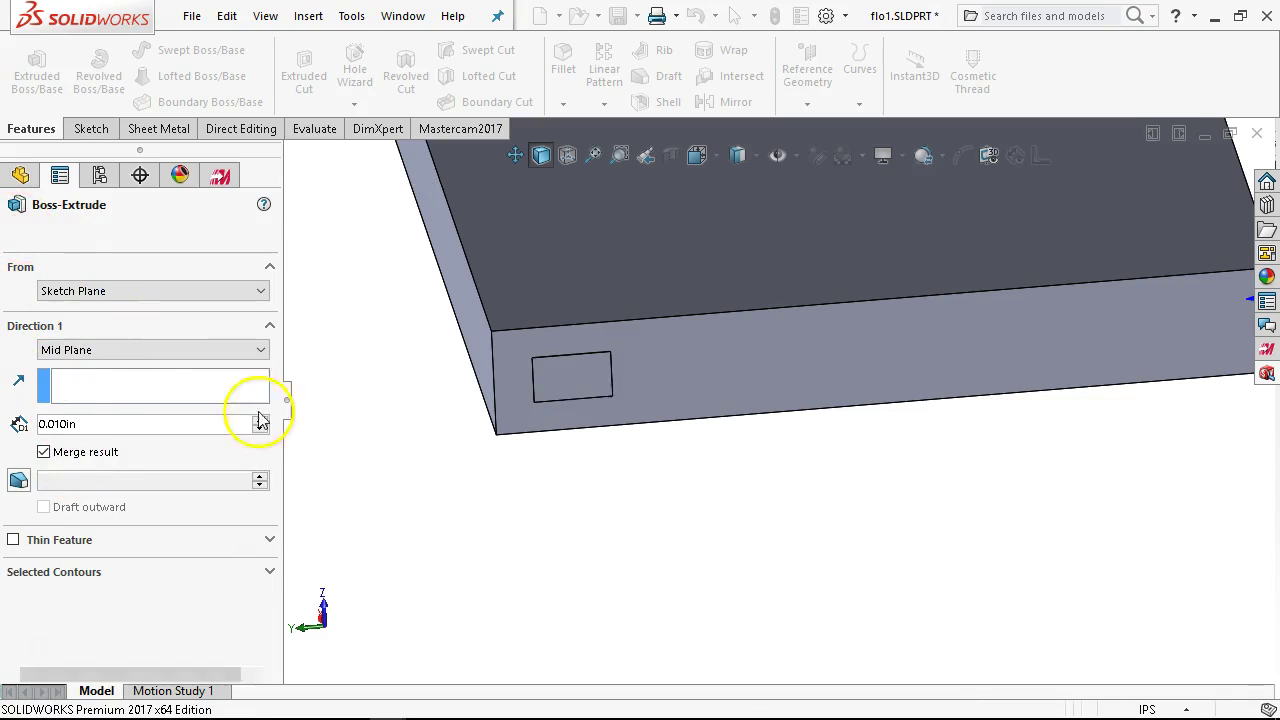
Make the plate's solid body transparent to reveal the internal serpentine channel.
{"action": "scroll", "coordinate": [598, 385], "scroll_direction": "down", "scroll_amount": 5}
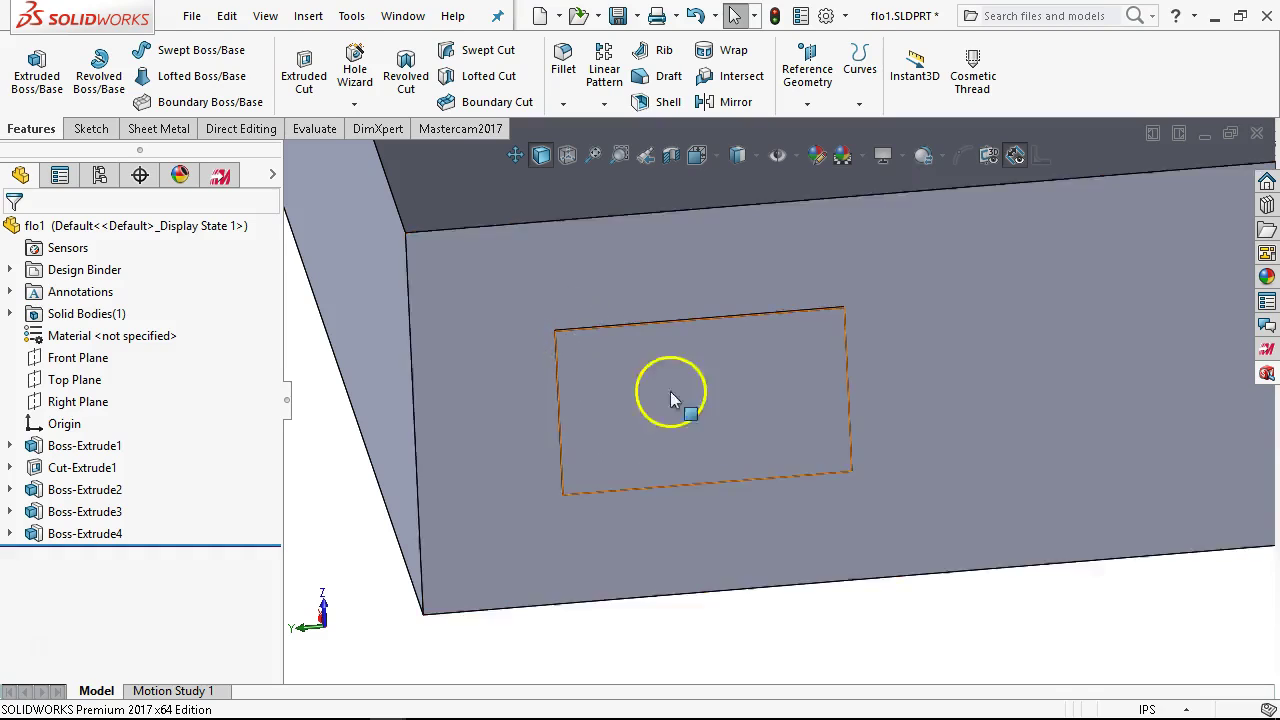
{"action": "scroll", "coordinate": [780, 420], "scroll_direction": "up", "scroll_amount": 5}
{"action": "left_click_drag", "start_coordinate": [727, 565], "coordinate": [736, 573]}
{"action": "key", "text": "ctrl+7"}
{"action": "middle_click_drag", "start_coordinate": [736, 580], "coordinate": [534, 343]}
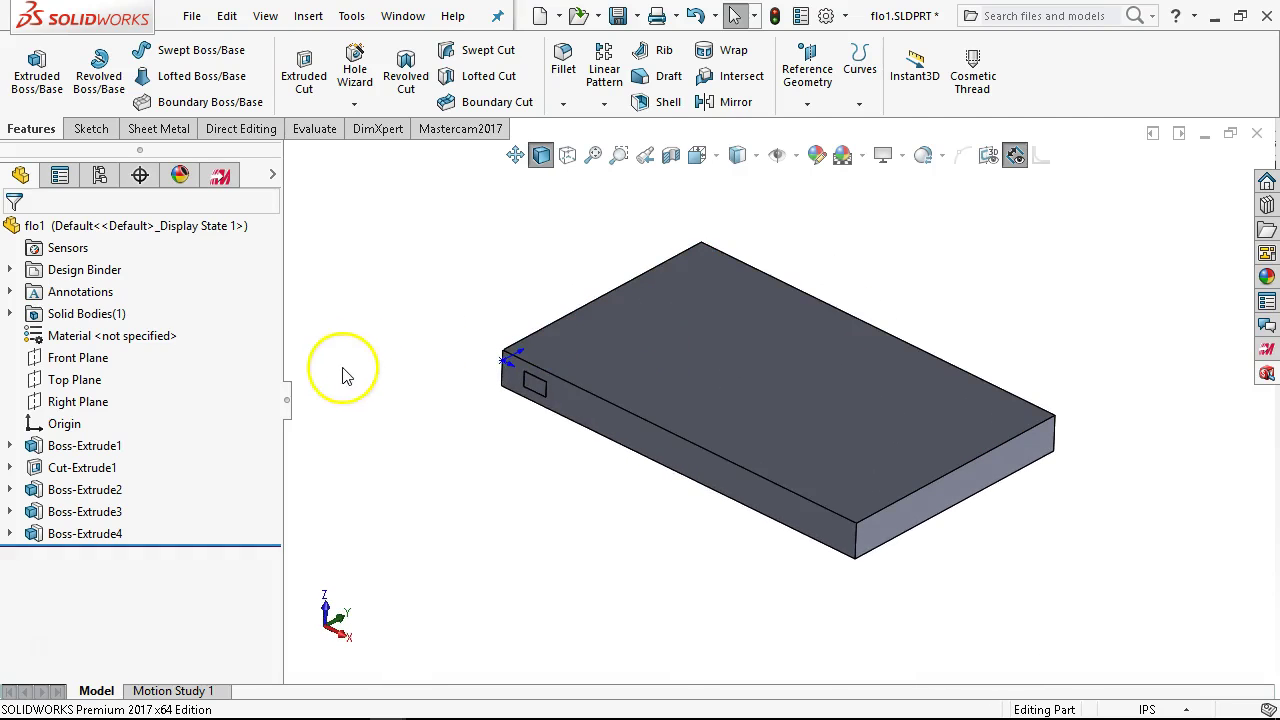
{"action": "left_click", "coordinate": [273, 176]}
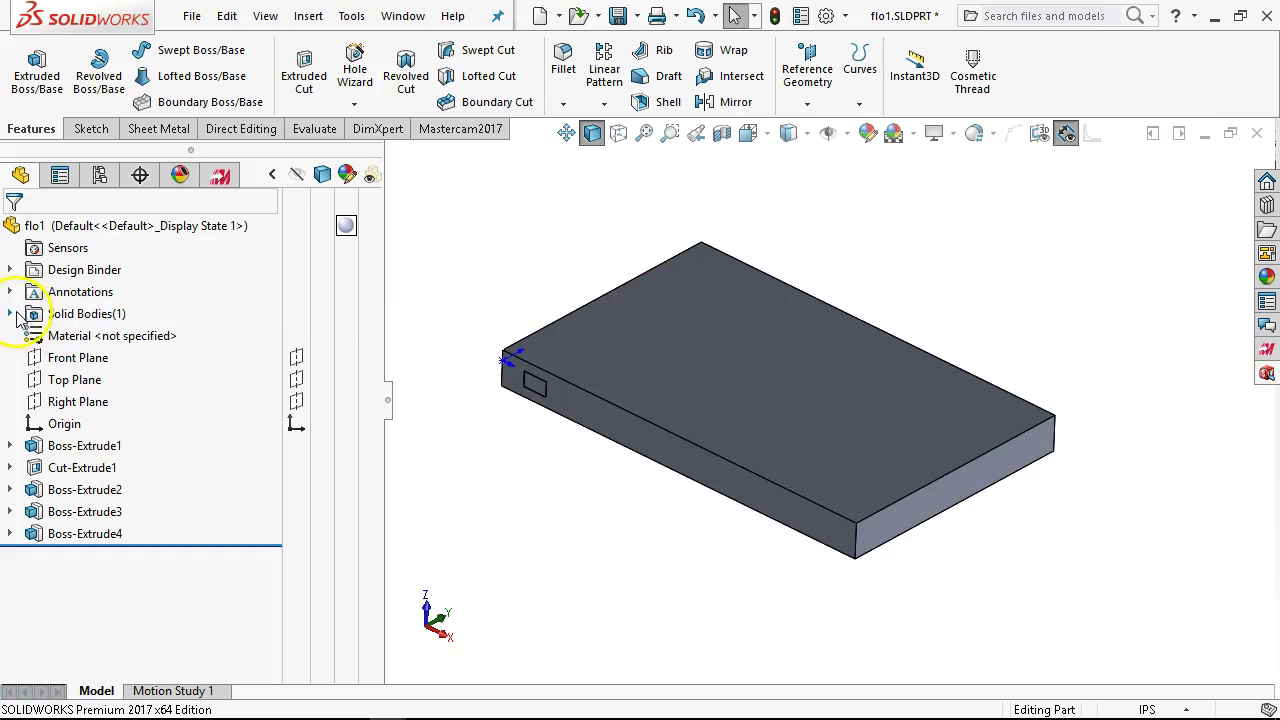
{"action": "left_click", "coordinate": [10, 314]}
{"action": "left_click", "coordinate": [367, 336]}
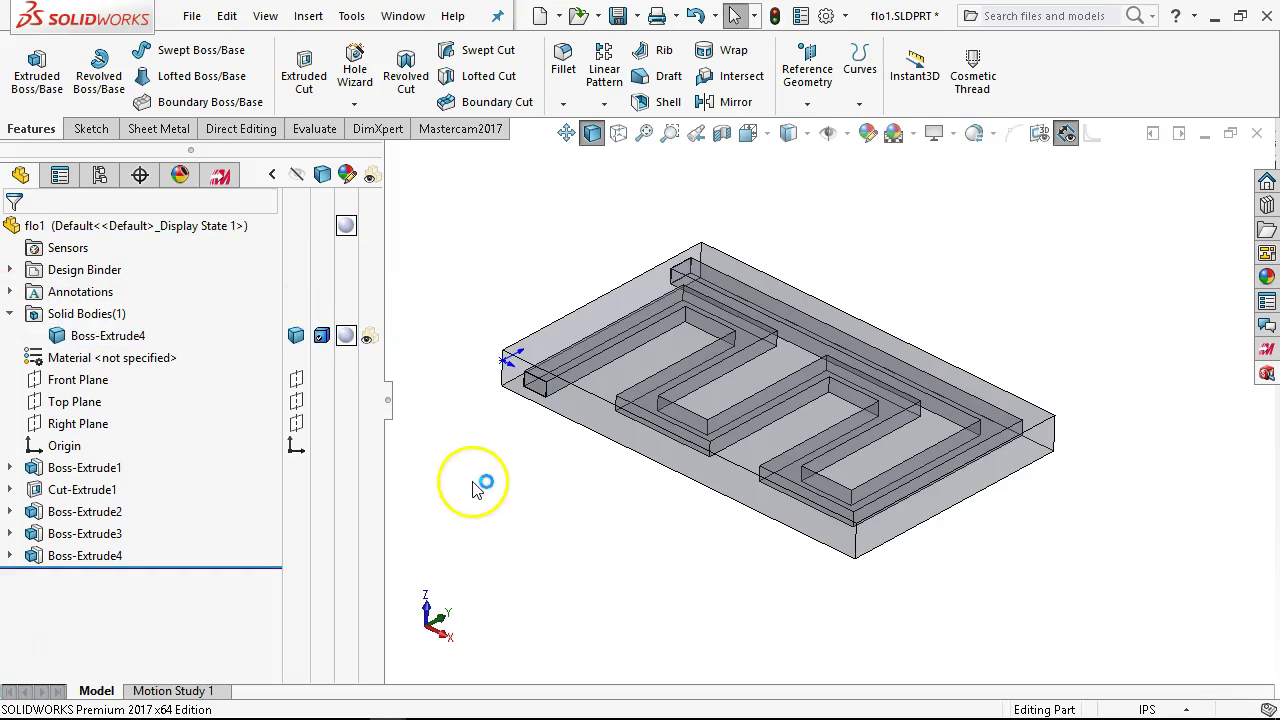
{"action": "left_click", "coordinate": [10, 314]}
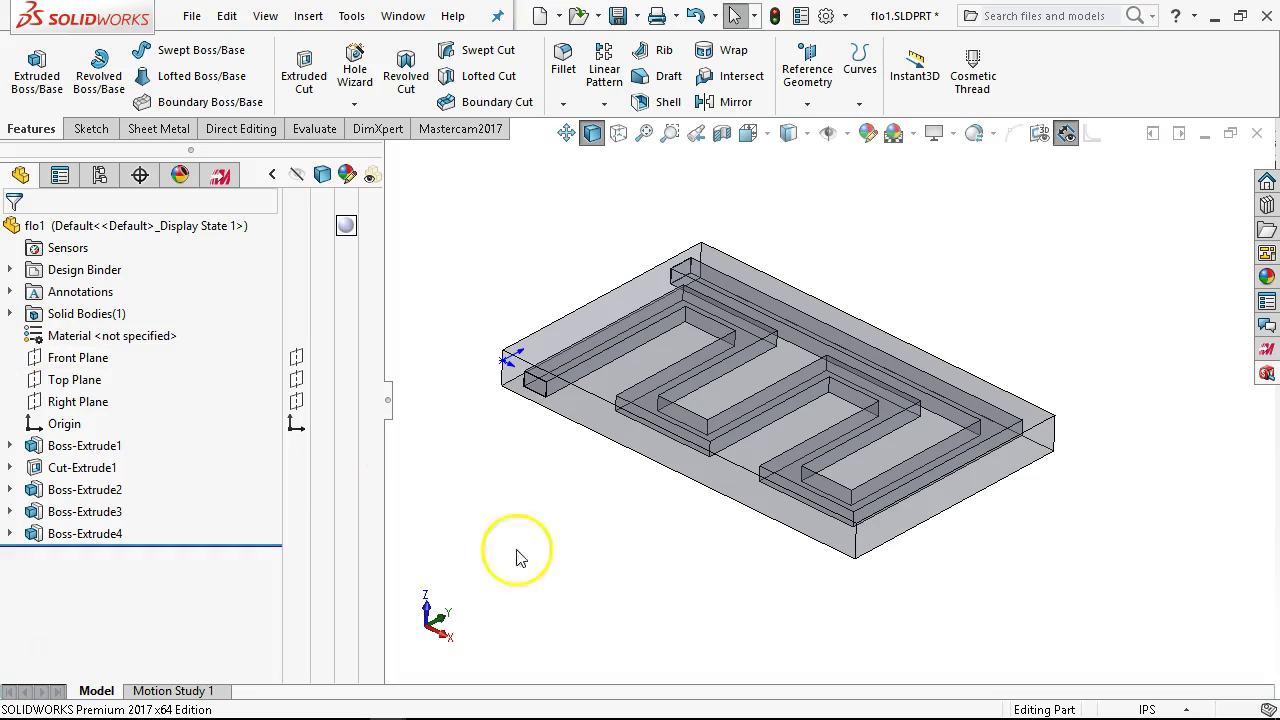
{"action": "left_click", "coordinate": [272, 174]}
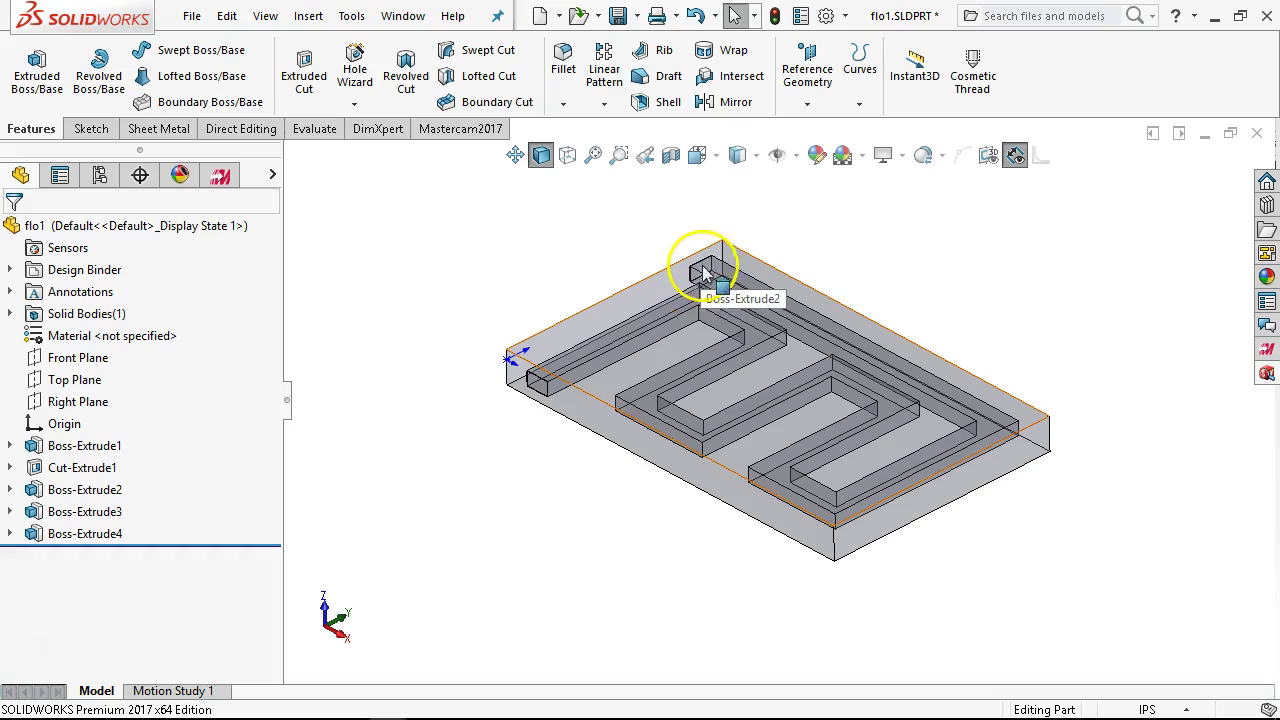
Launch FloXpress, advance past the welcome message to the geometry check, and display the fluid volume.
{"action": "middle_click_drag", "start_coordinate": [557, 372], "coordinate": [366, 286]}
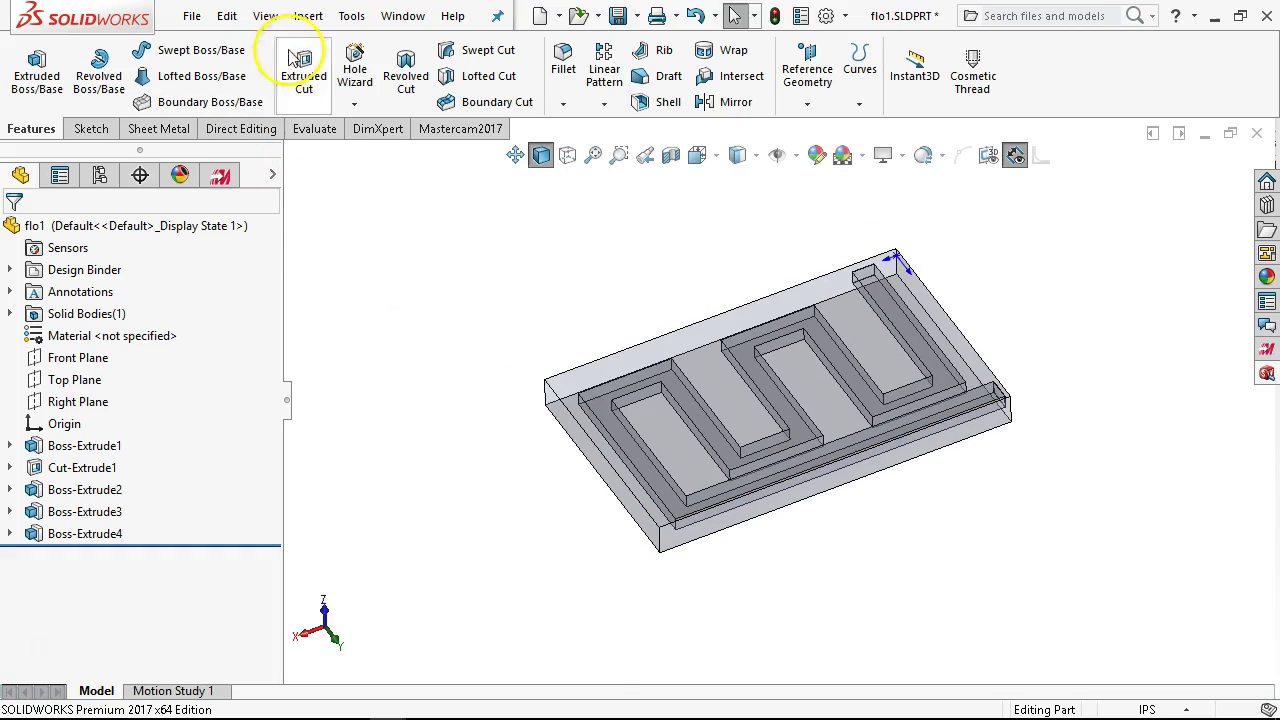
{"action": "left_click", "coordinate": [348, 18]}
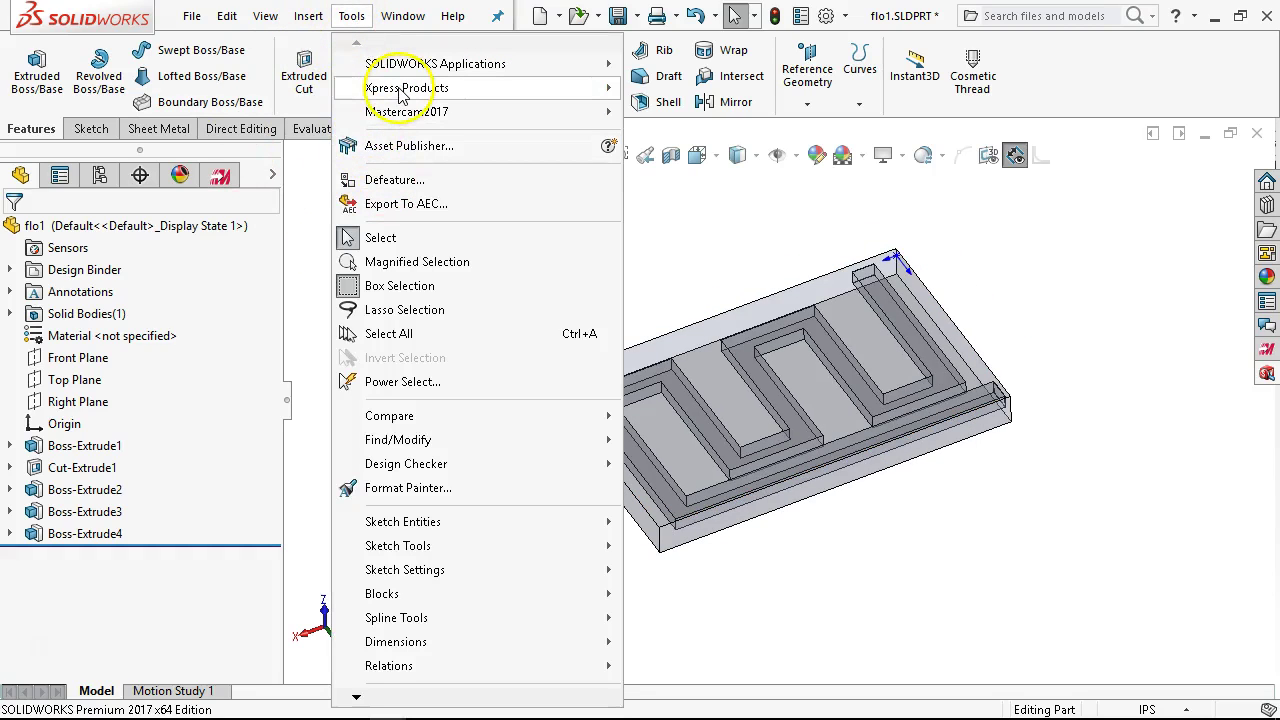
{"action": "mouse_move", "coordinate": [401, 92]}
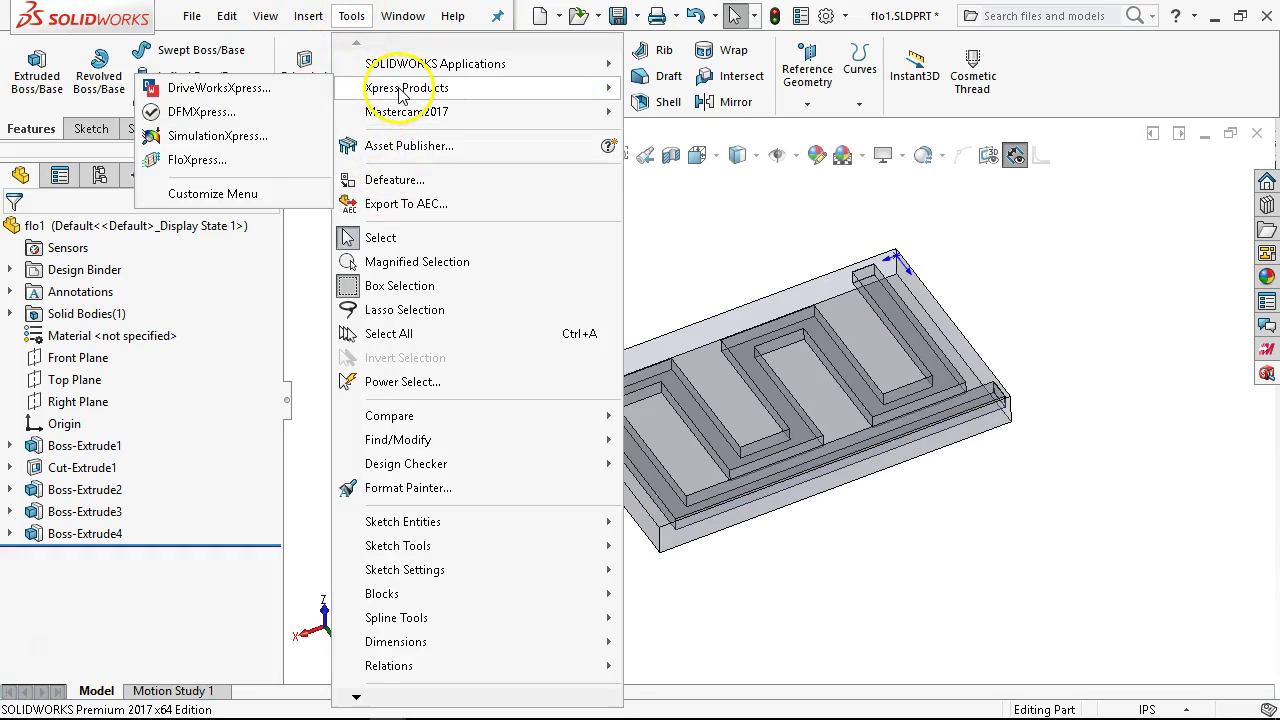
{"action": "left_click", "coordinate": [221, 161]}
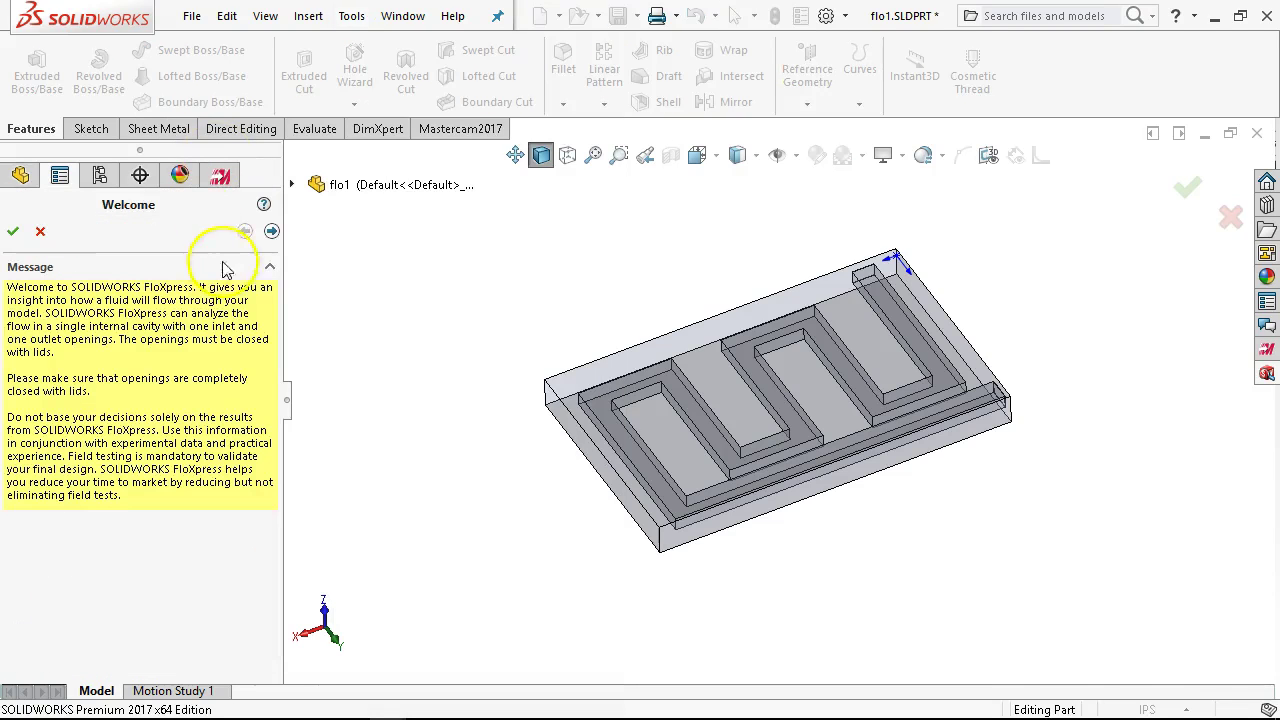
{"action": "left_click", "coordinate": [271, 231]}
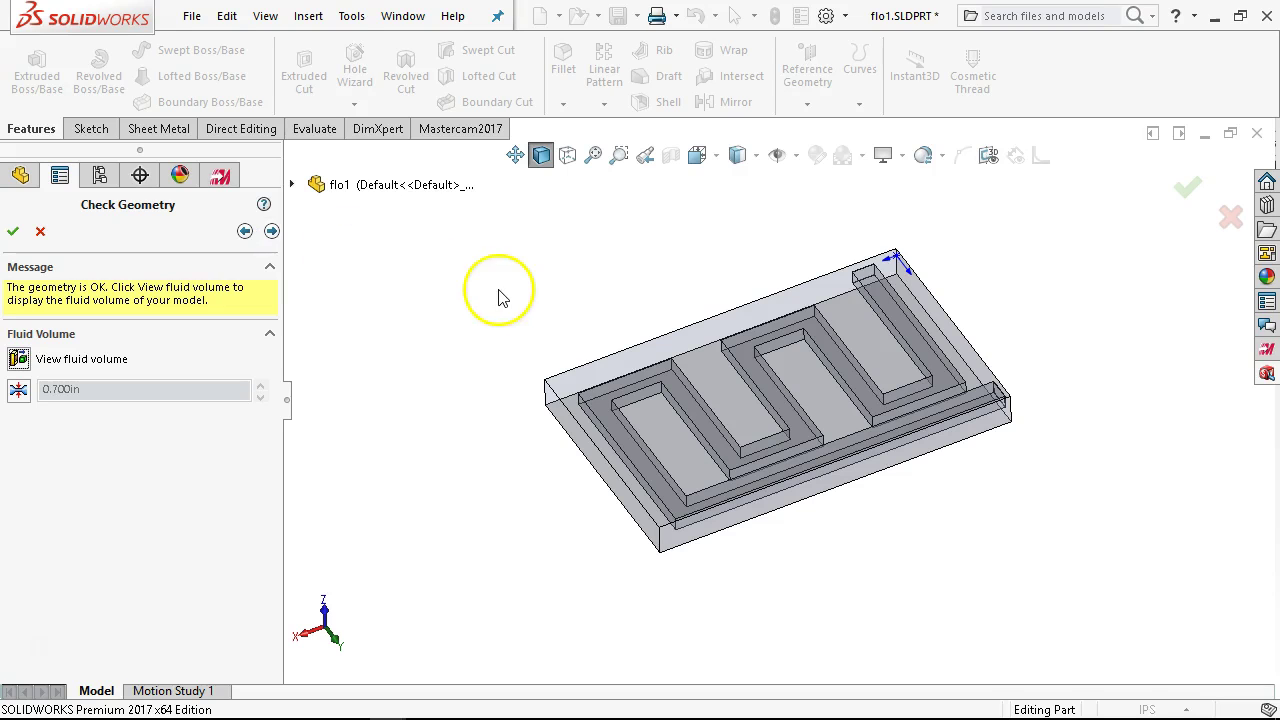
{"action": "left_click", "coordinate": [18, 360]}
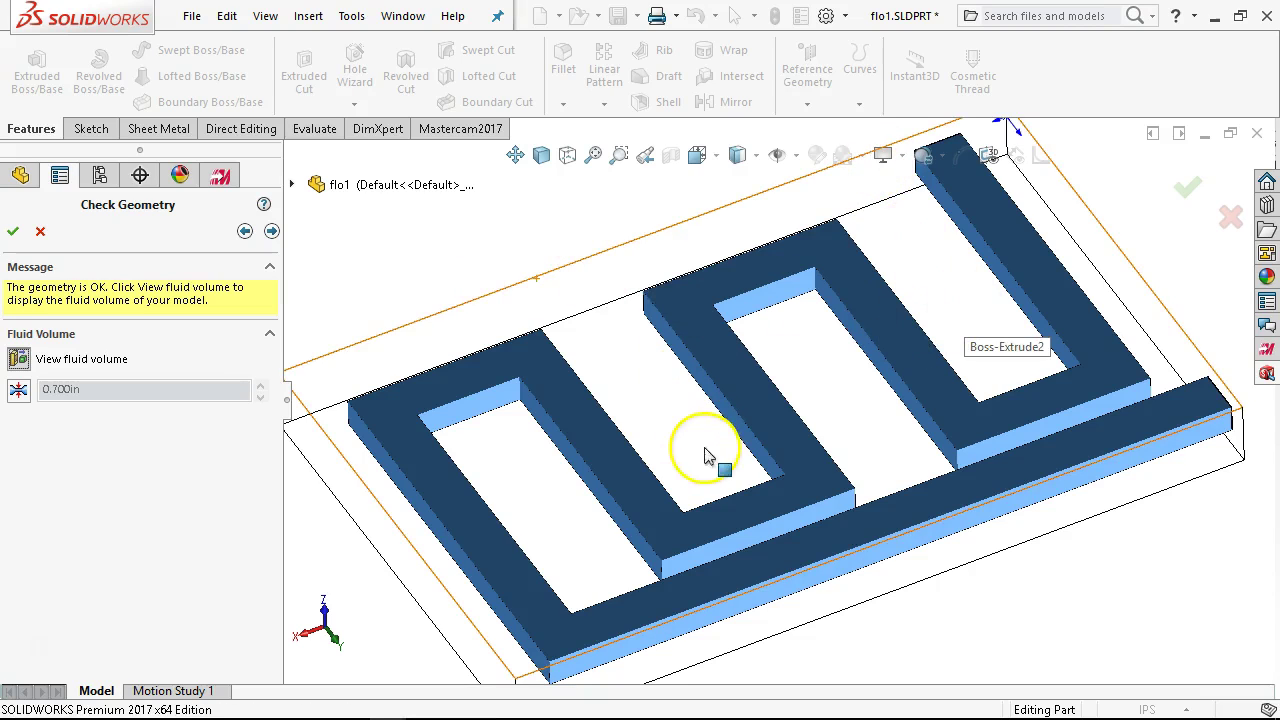
{"action": "scroll", "coordinate": [545, 385], "scroll_direction": "up", "scroll_amount": 2}
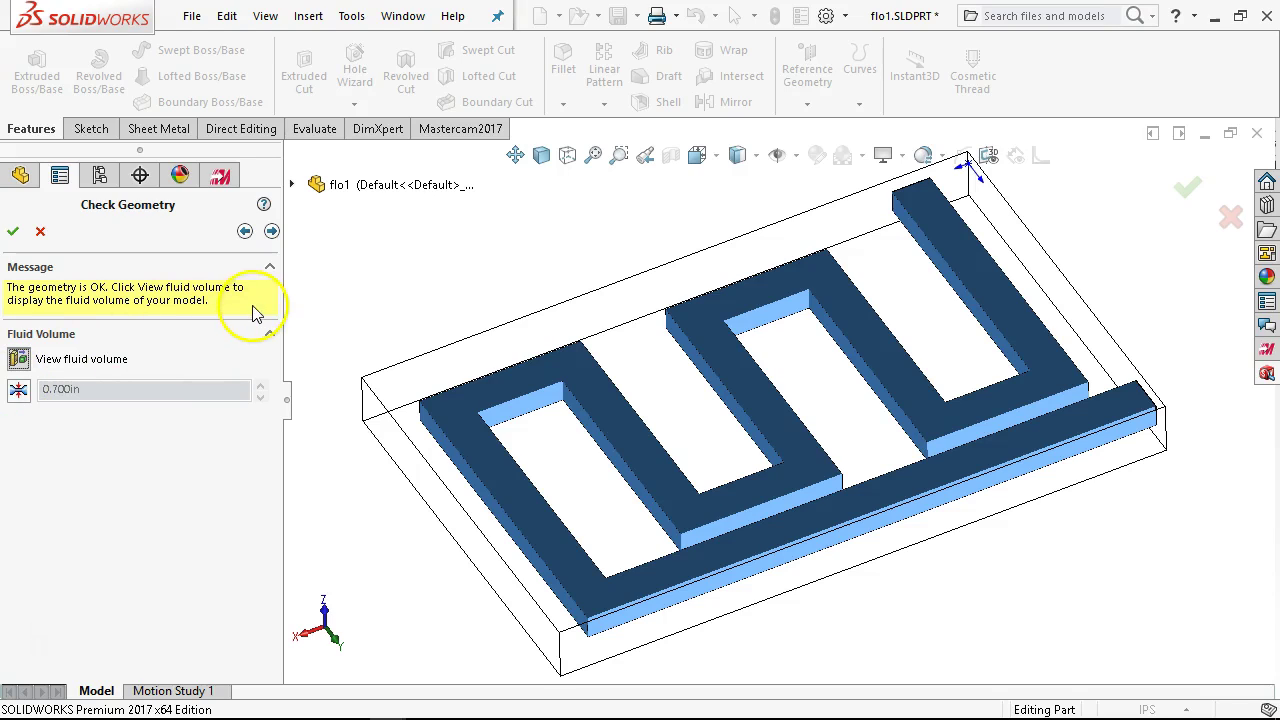
Keep Water as the fluid, preview the volume and mass flow rate inlet options, and choose Pressure as the inlet condition.
{"action": "left_click", "coordinate": [271, 231]}
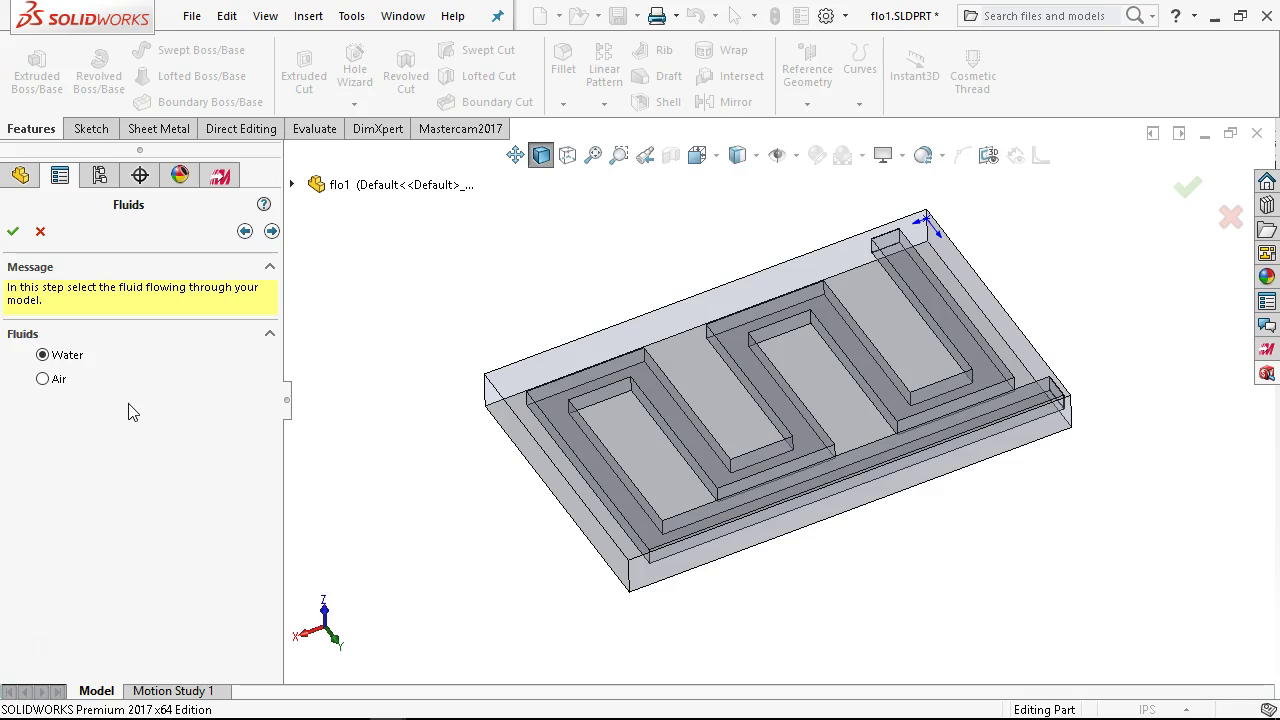
{"action": "left_click", "coordinate": [271, 231]}
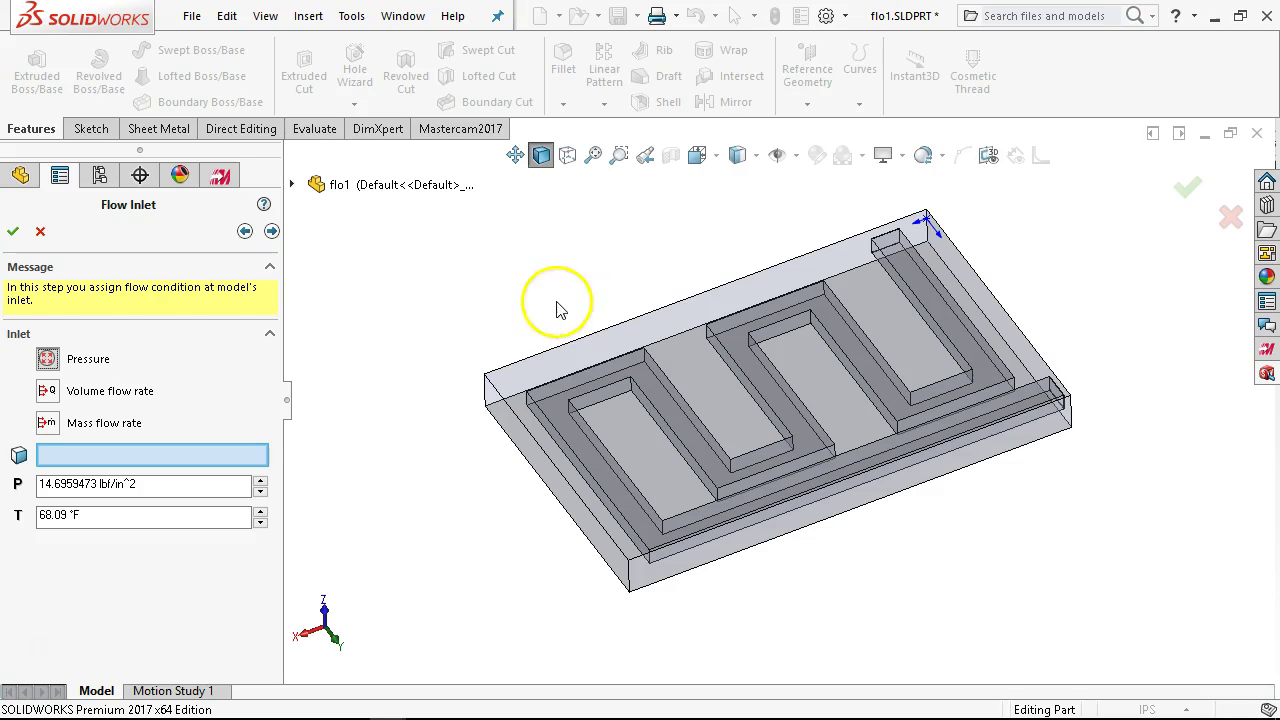
{"action": "left_click", "coordinate": [46, 393]}
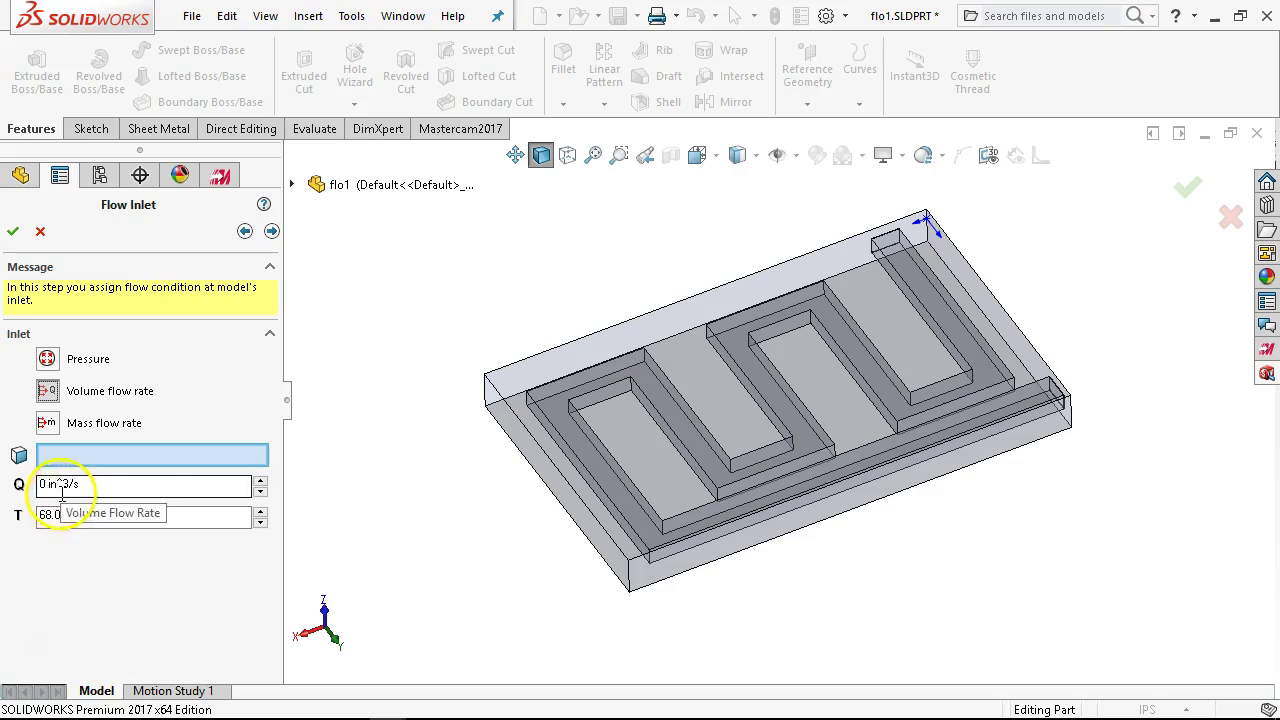
{"action": "left_click", "coordinate": [47, 423]}
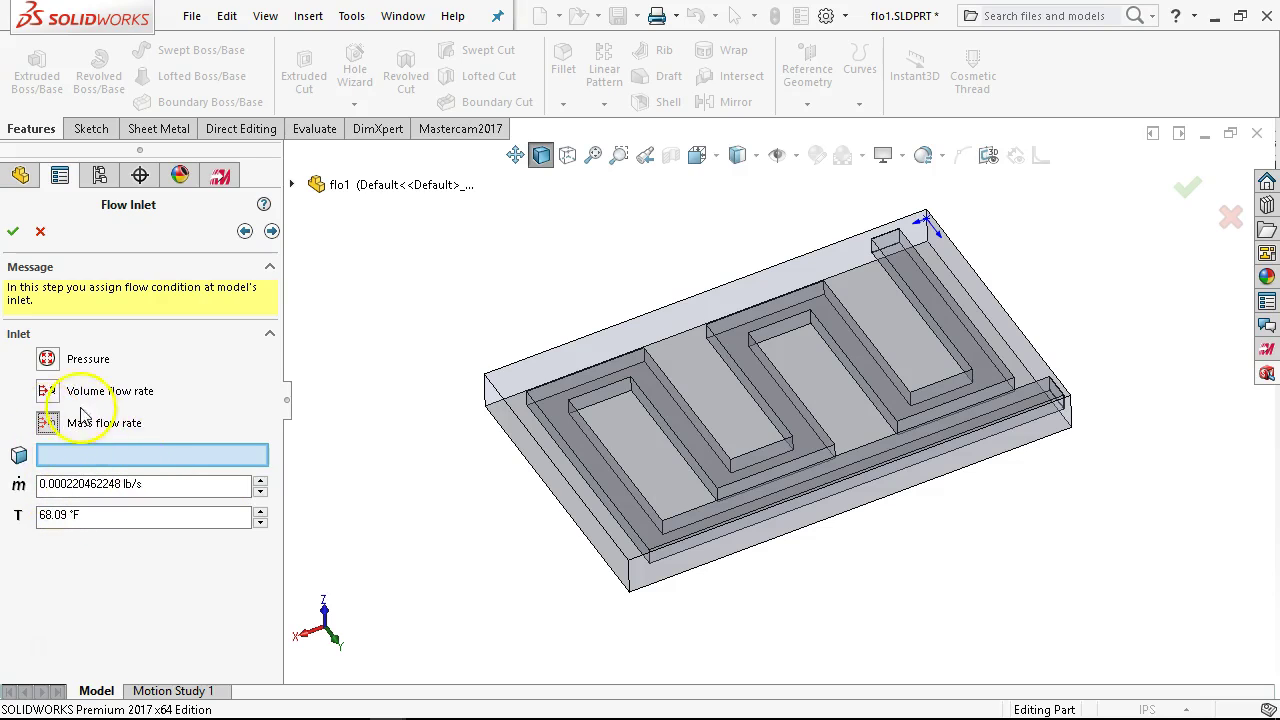
{"action": "left_click", "coordinate": [47, 359]}
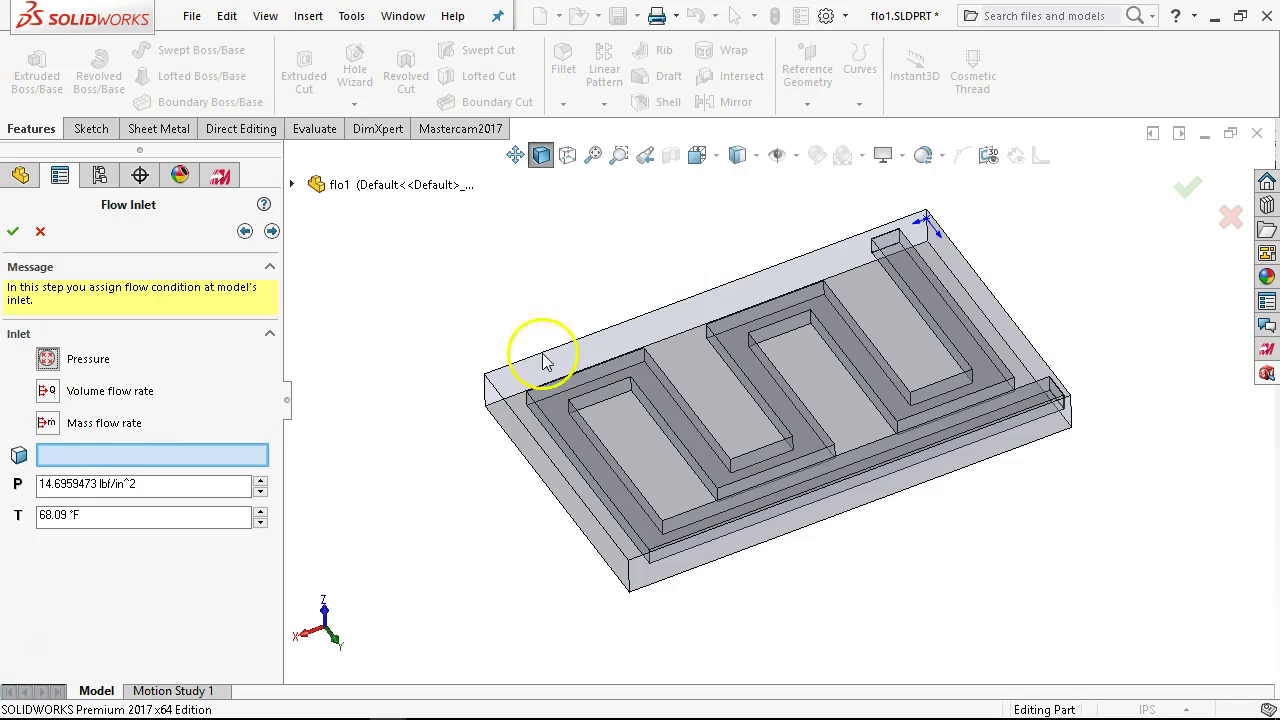
Assign the inner lid face at the channel opening near the origin as the pressure inlet face.
{"action": "scroll", "coordinate": [923, 210], "scroll_direction": "down", "scroll_amount": 2}
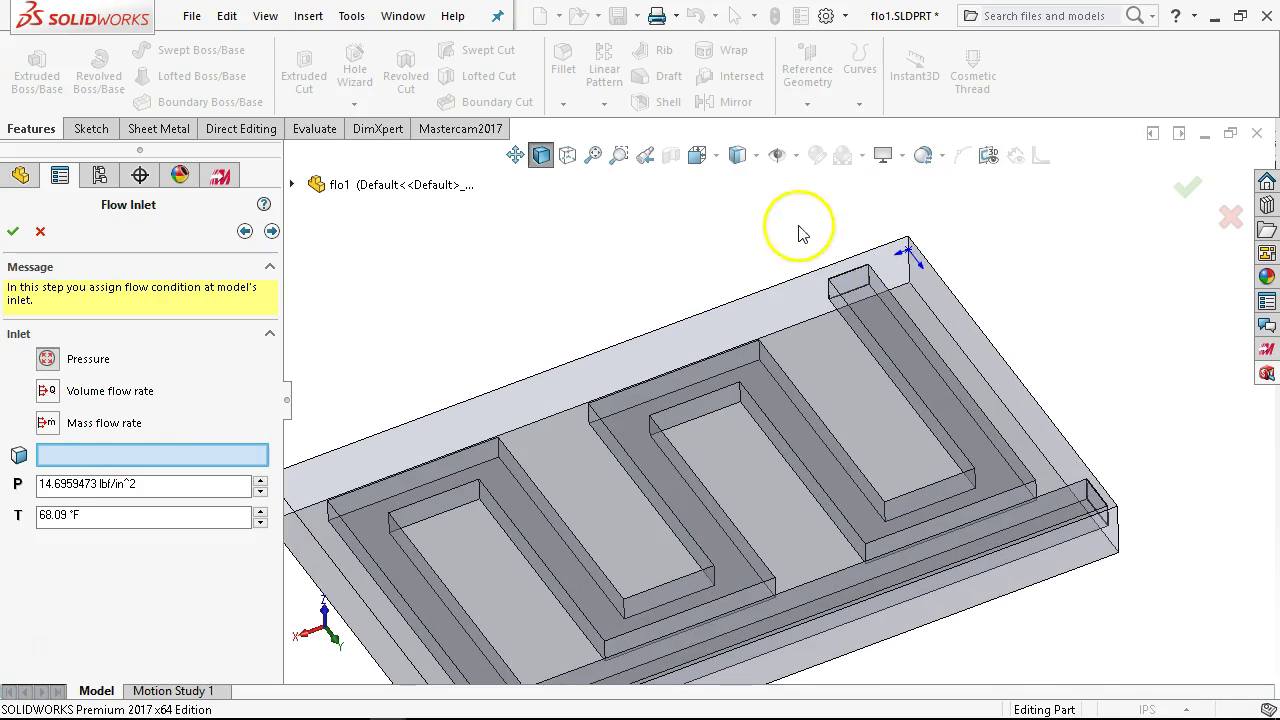
{"action": "mouse_move", "coordinate": [777, 271]}
{"action": "middle_mouse_down"}
{"action": "mouse_move", "coordinate": [762, 286]}
{"action": "mouse_move", "coordinate": [760, 271]}
{"action": "middle_mouse_up"}
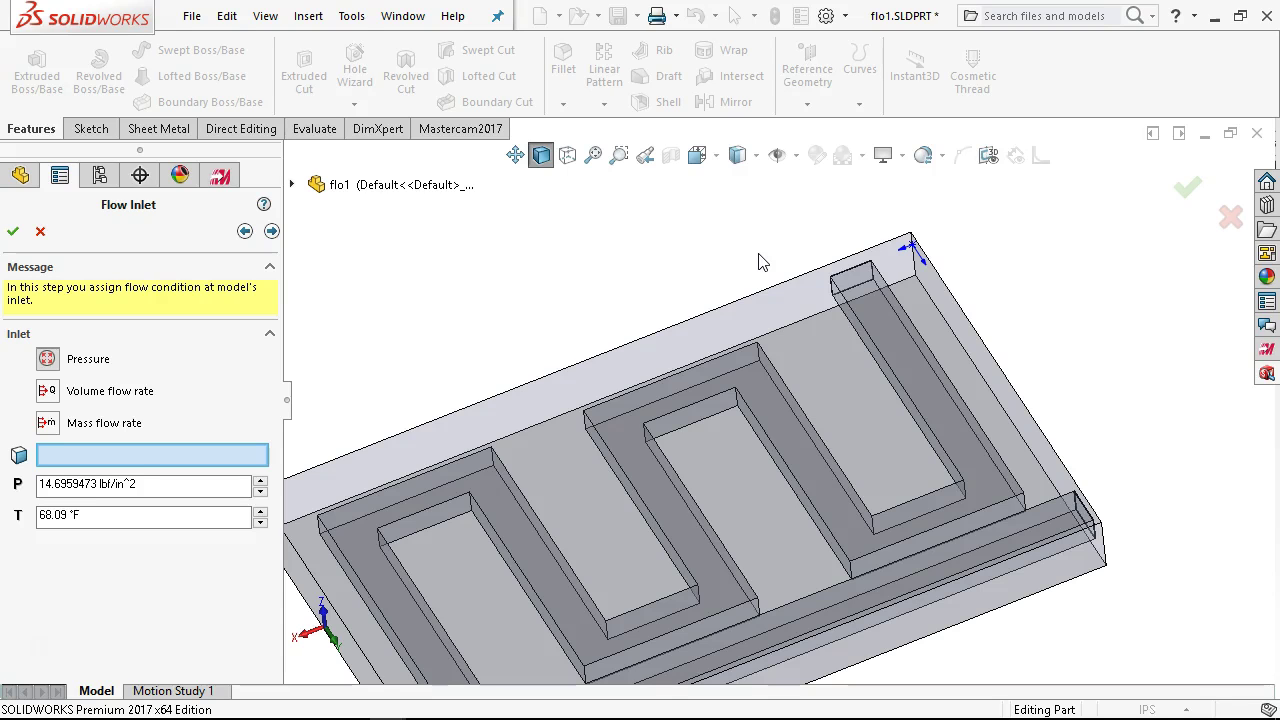
{"action": "scroll", "coordinate": [837, 277], "scroll_direction": "up", "scroll_amount": 3}
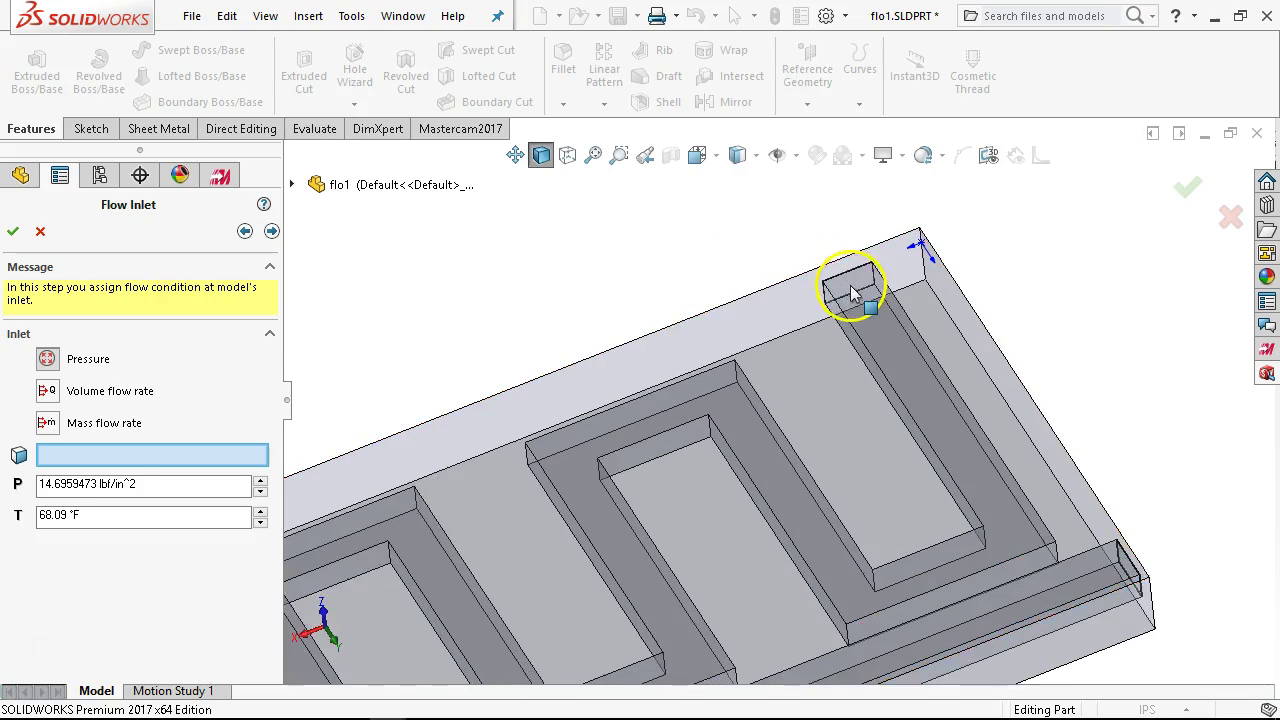
{"action": "mouse_move", "coordinate": [808, 243]}
{"action": "middle_mouse_down"}
{"action": "mouse_move", "coordinate": [815, 252]}
{"action": "mouse_move", "coordinate": [811, 223]}
{"action": "middle_mouse_up"}
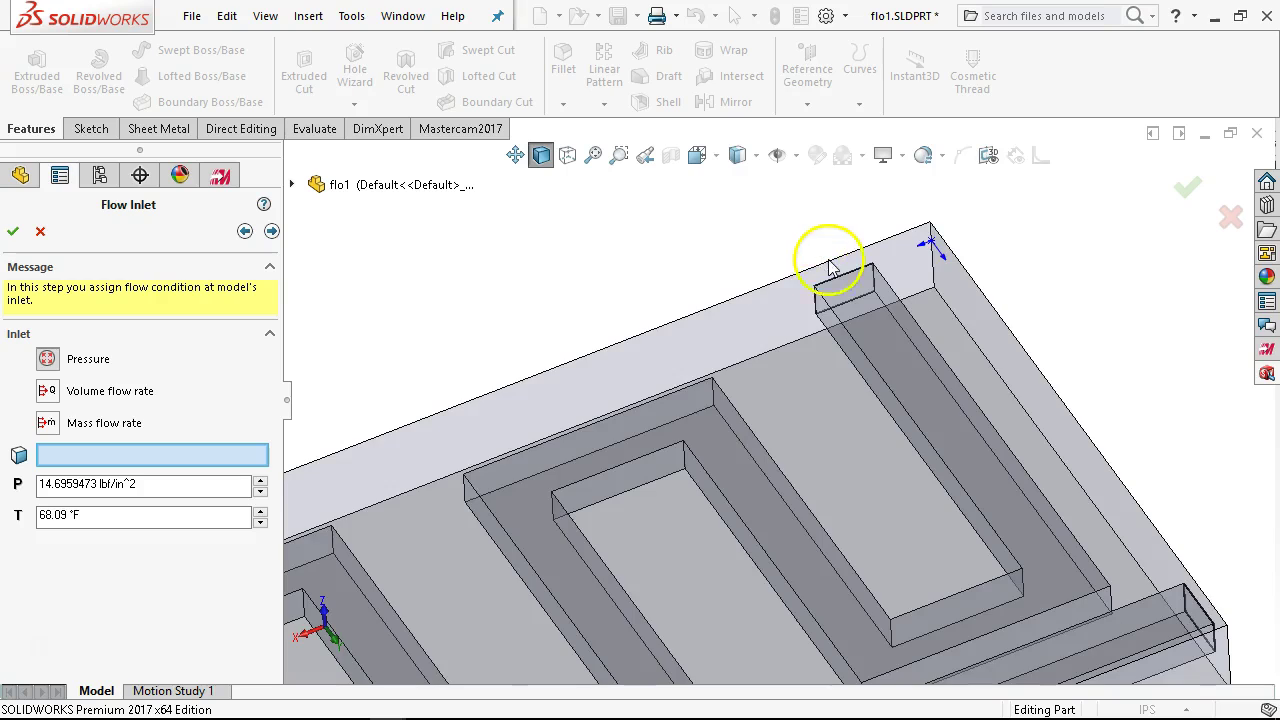
{"action": "scroll", "coordinate": [823, 263], "scroll_direction": "up", "scroll_amount": 3}
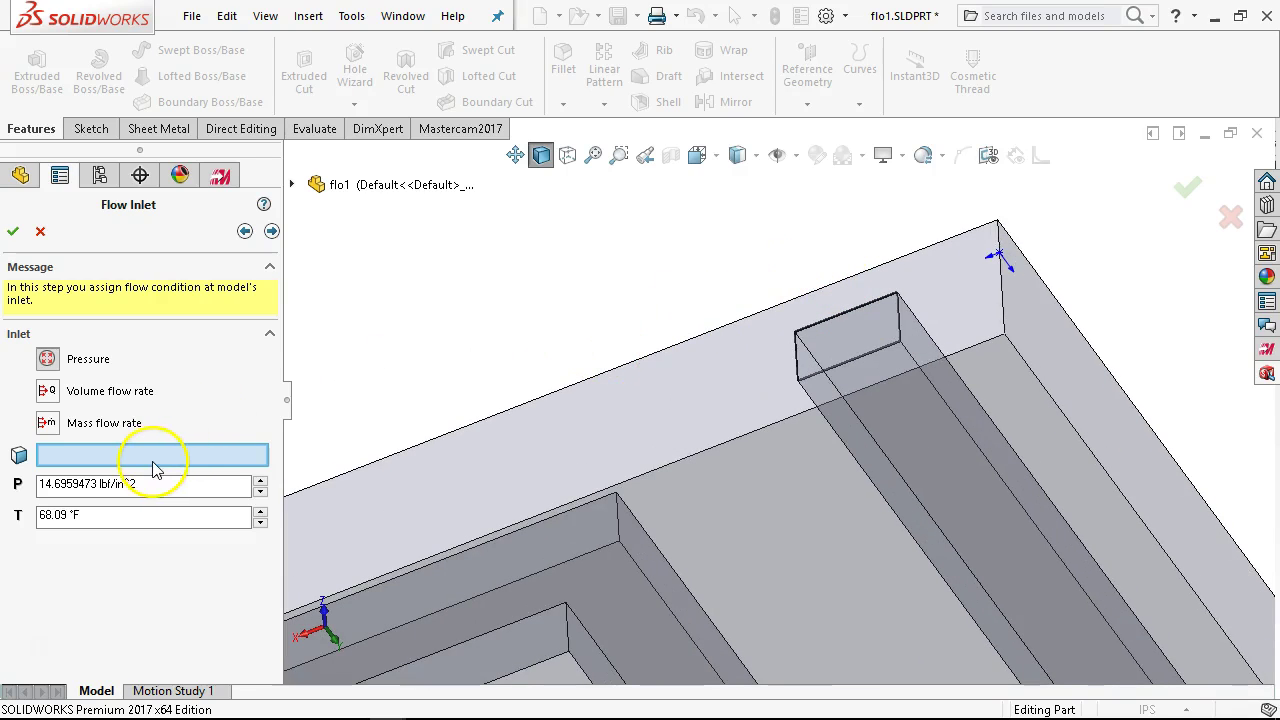
{"action": "right_click", "coordinate": [849, 336]}
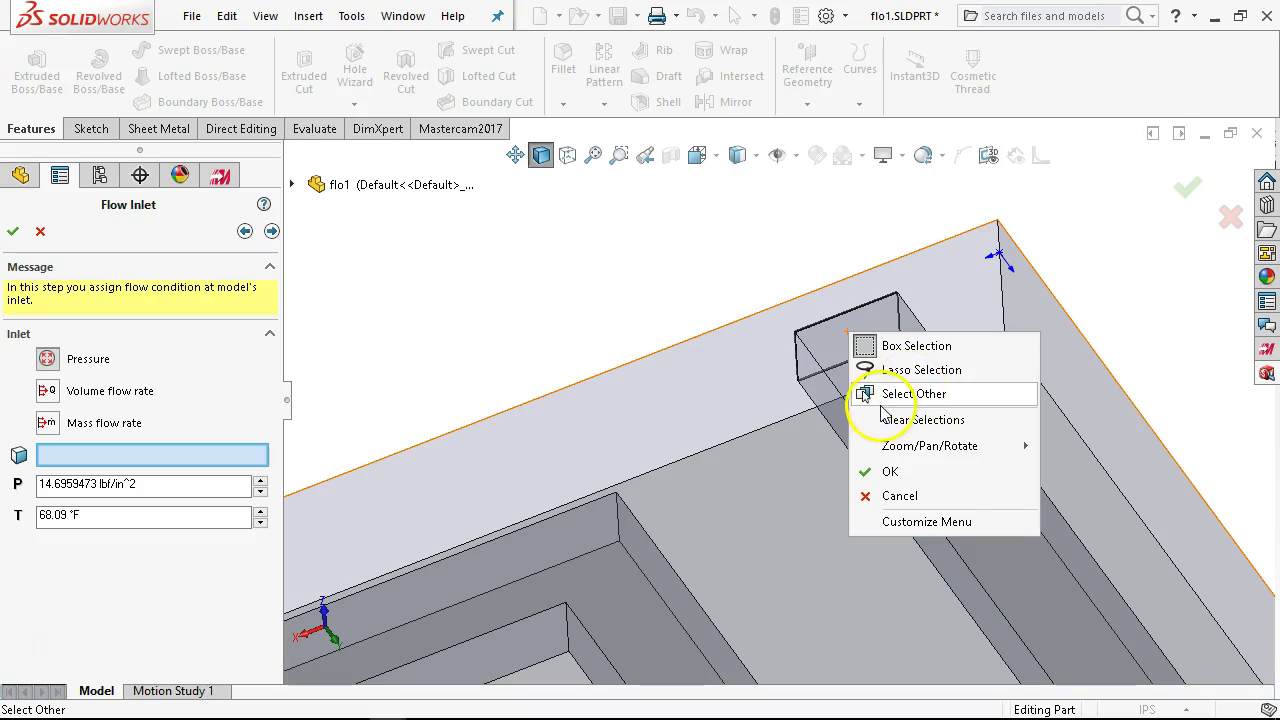
{"action": "left_click", "coordinate": [912, 394]}
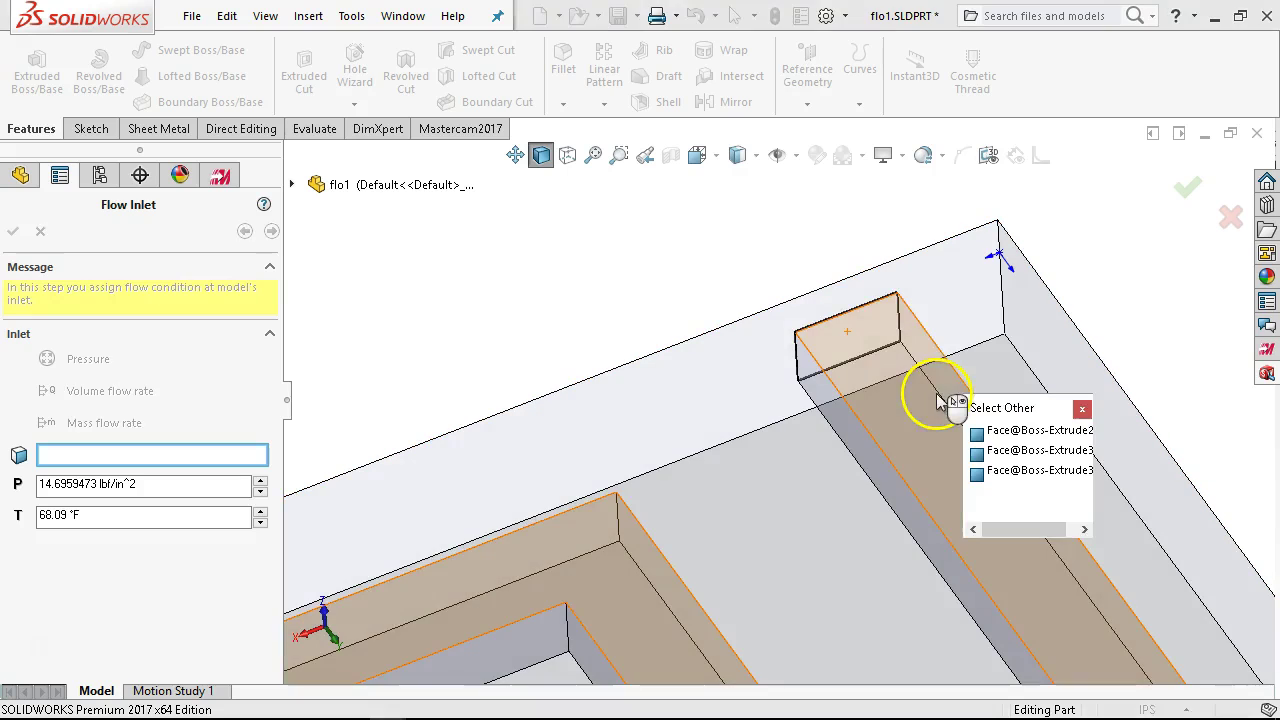
{"action": "left_click", "coordinate": [1013, 475]}
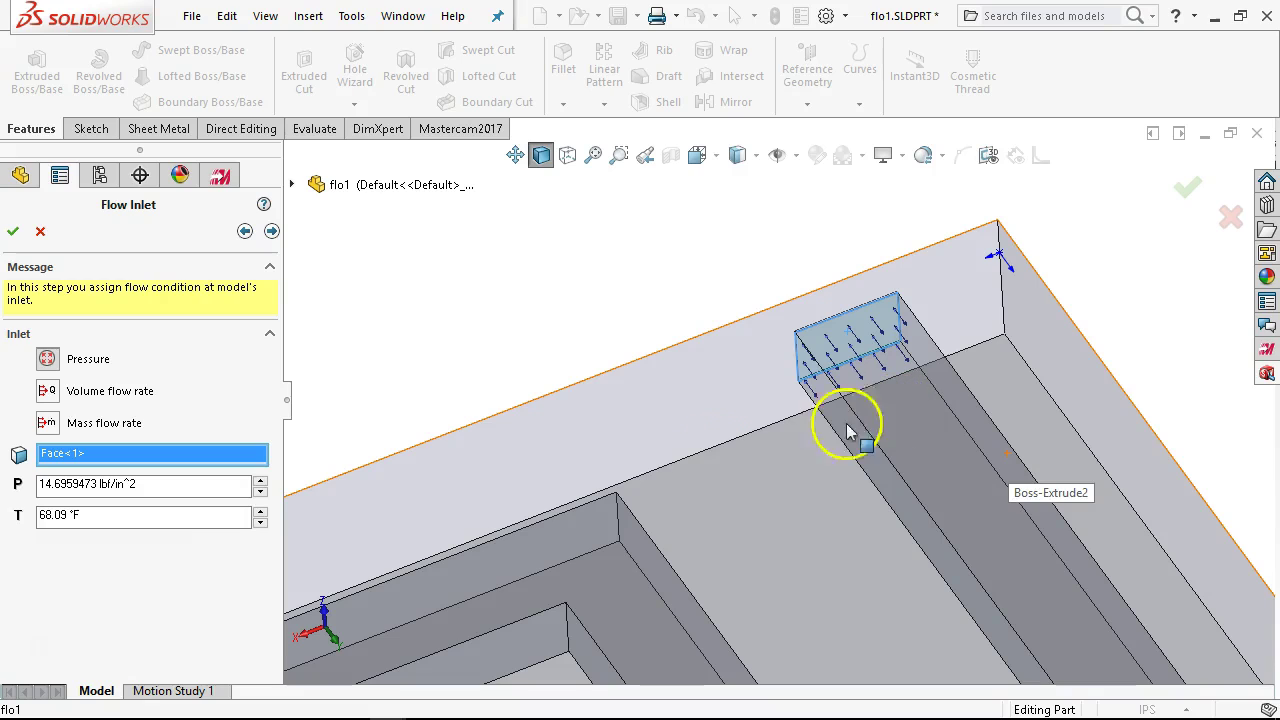
Set the inlet environment pressure to 30 lbf/in^2.
{"action": "double_click", "coordinate": [152, 481]}
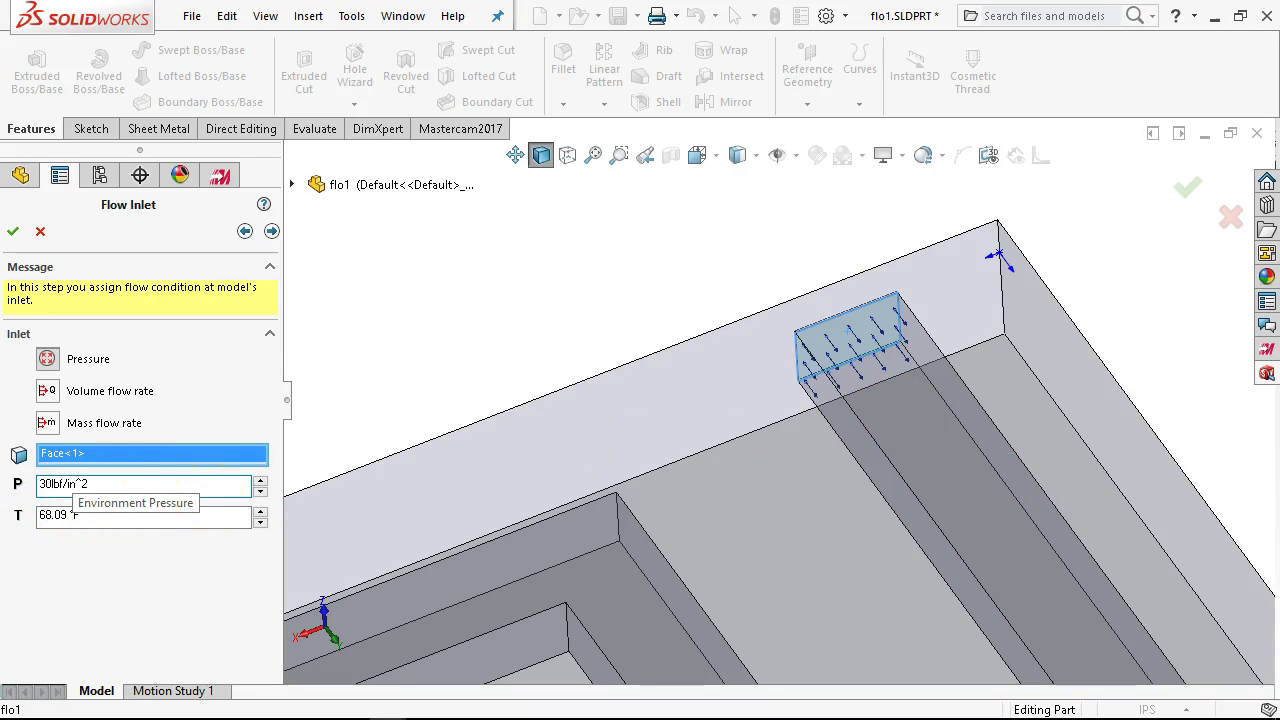
{"action": "type", "text": "30lbf/in^2"}
{"action": "key", "text": "Return"}
{"action": "left_click", "coordinate": [177, 491]}
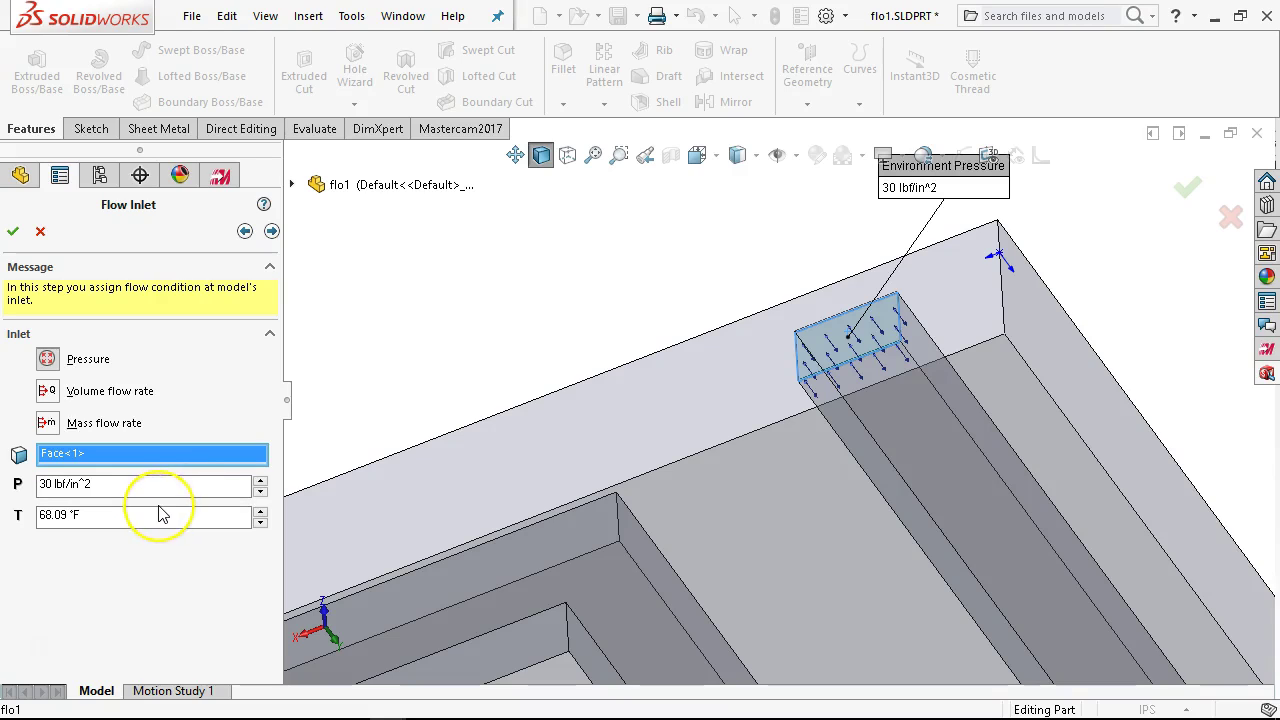
Set the inlet temperature to 120 °F and advance to the flow outlet conditions.
{"action": "left_click", "coordinate": [112, 511]}
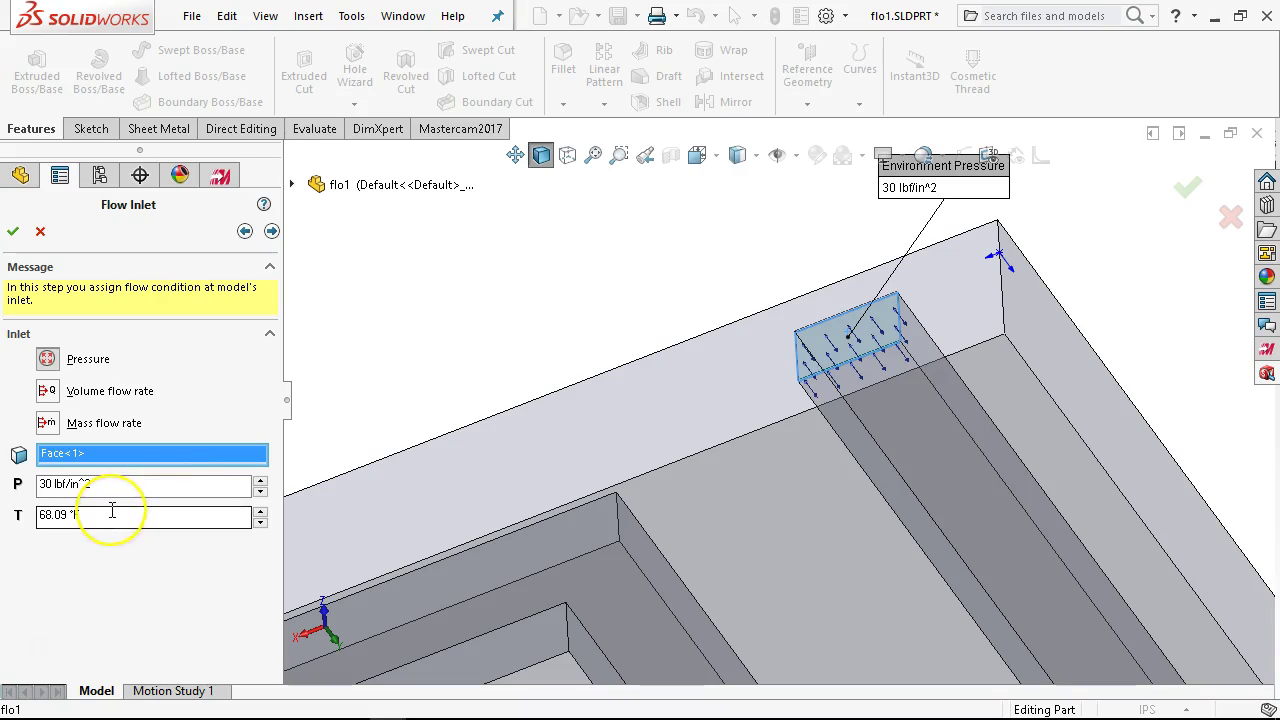
{"action": "double_click", "coordinate": [95, 516]}
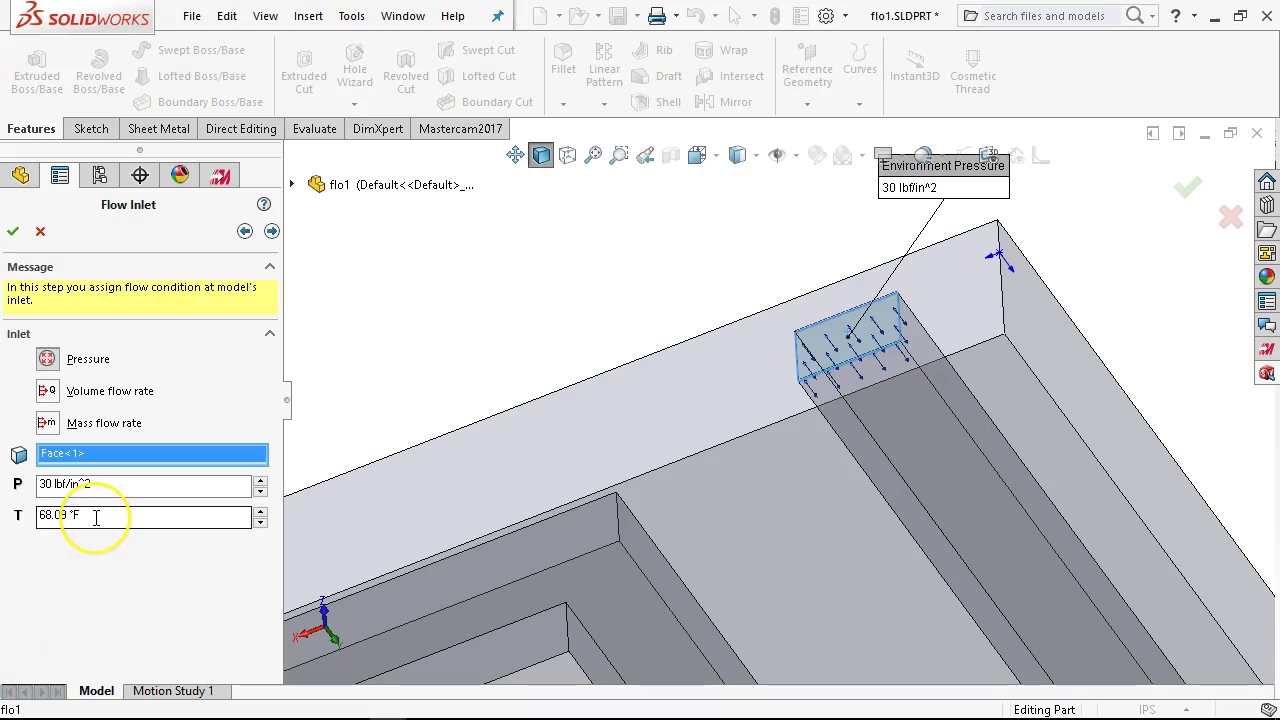
{"action": "key", "text": "ctrl+a"}
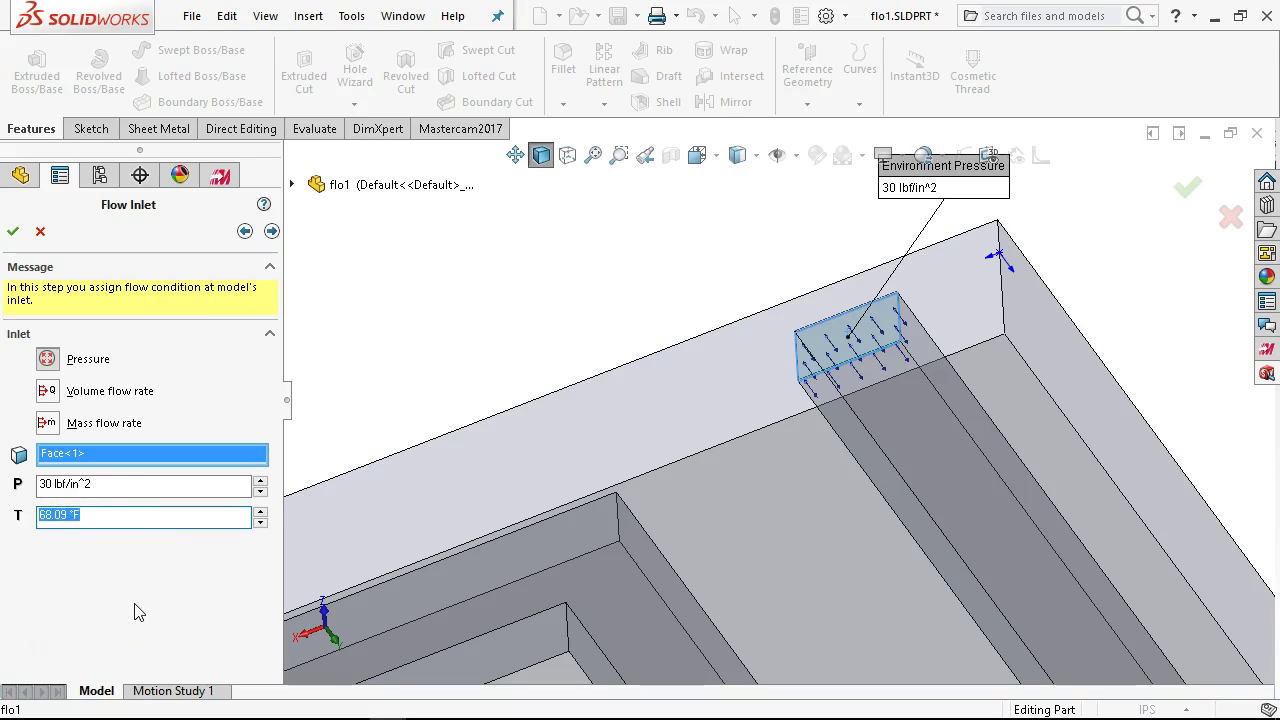
{"action": "type", "text": "120"}
{"action": "key", "text": "Tab"}
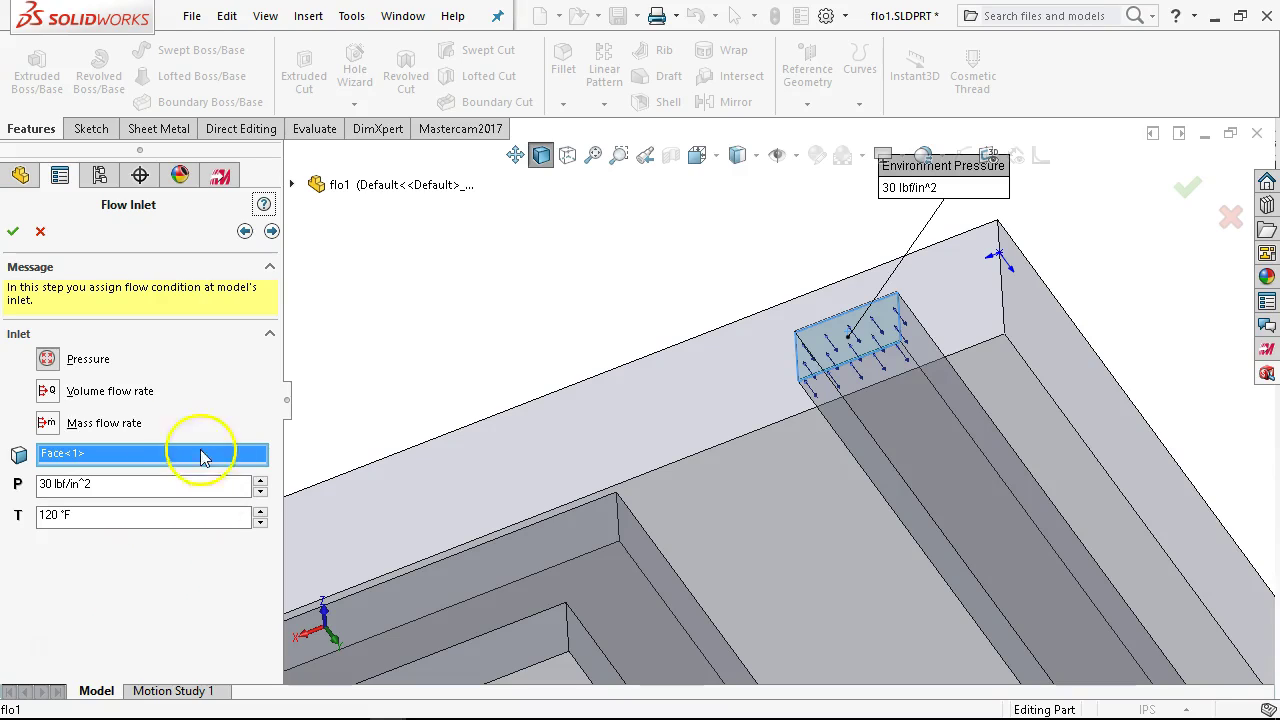
{"action": "left_click", "coordinate": [272, 231]}
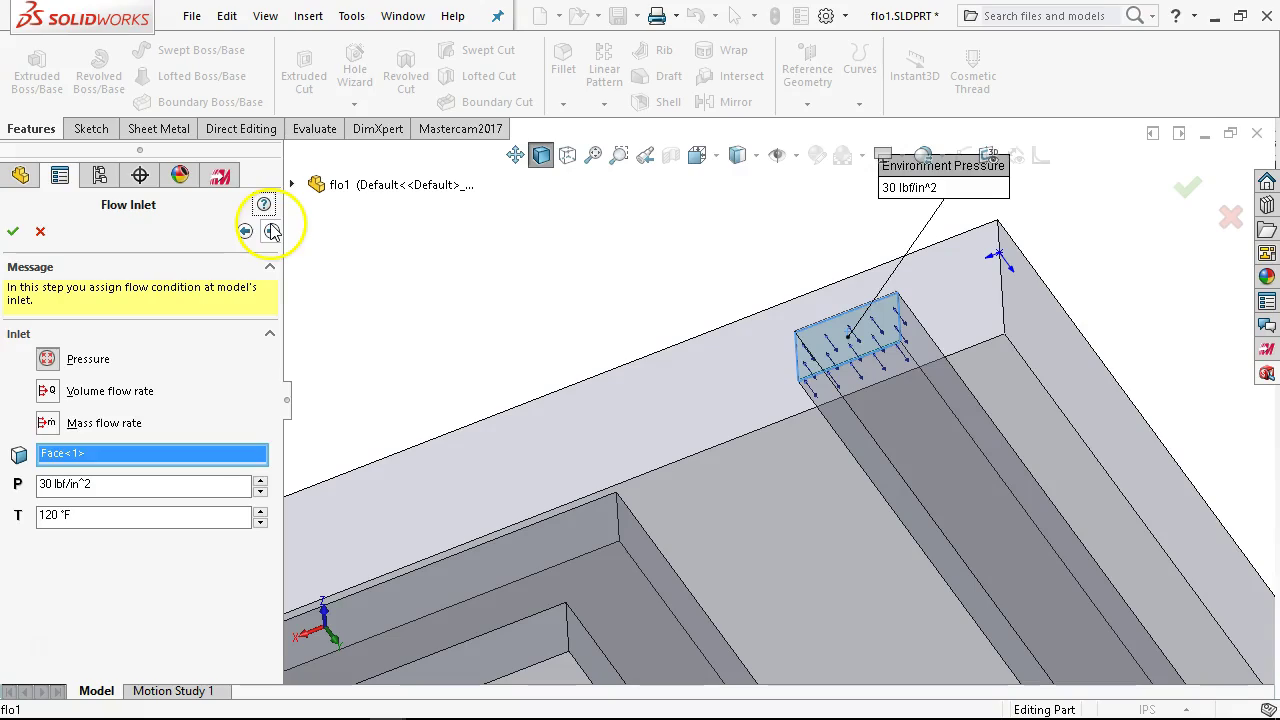
Assign the inner lid face at the channel's other opening as the Pressure outlet and advance to the solve stage.
{"action": "middle_click_drag", "start_coordinate": [614, 329], "coordinate": [875, 205]}
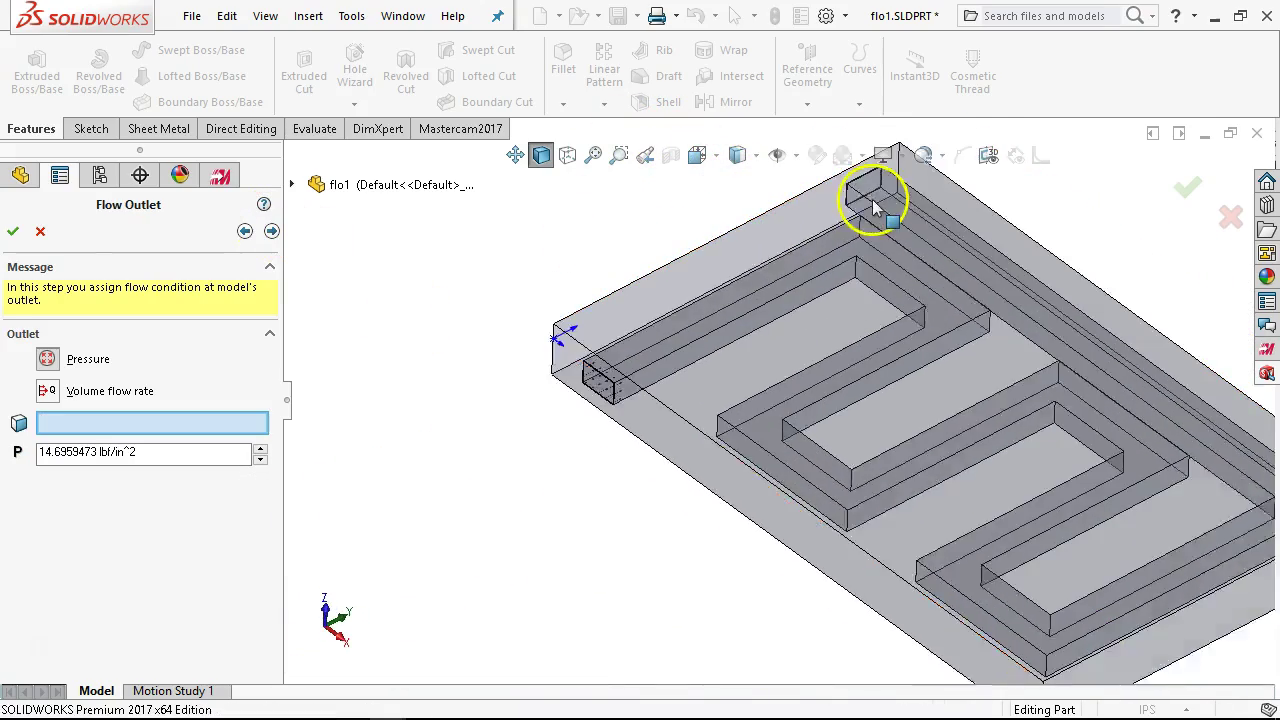
{"action": "scroll", "coordinate": [875, 205], "scroll_direction": "down", "scroll_amount": 6}
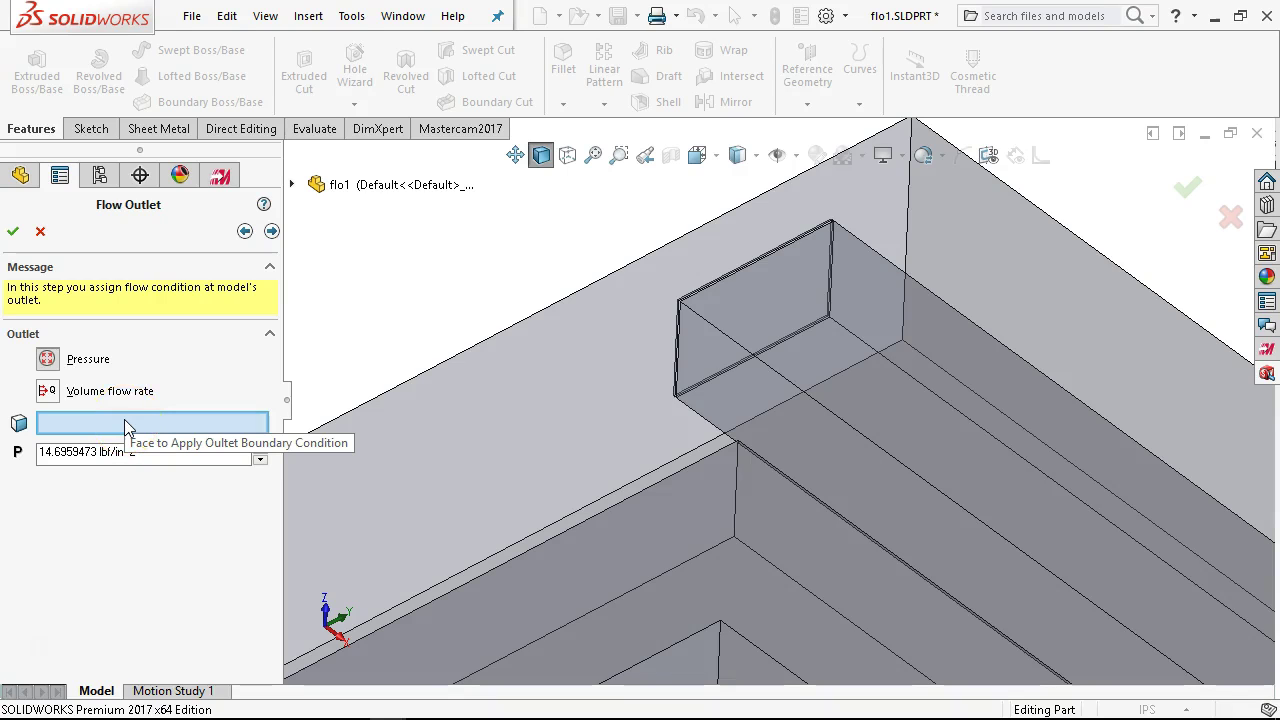
{"action": "right_click", "coordinate": [768, 312]}
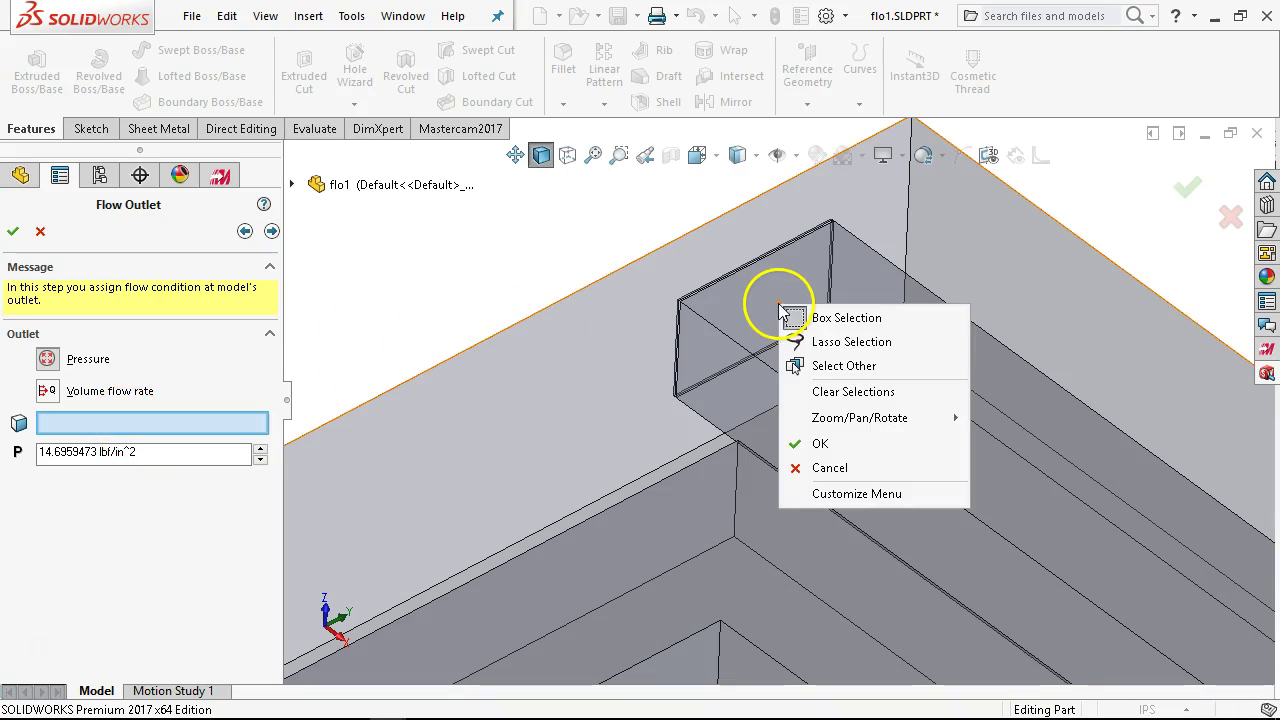
{"action": "left_click", "coordinate": [850, 368]}
{"action": "left_click", "coordinate": [894, 423]}
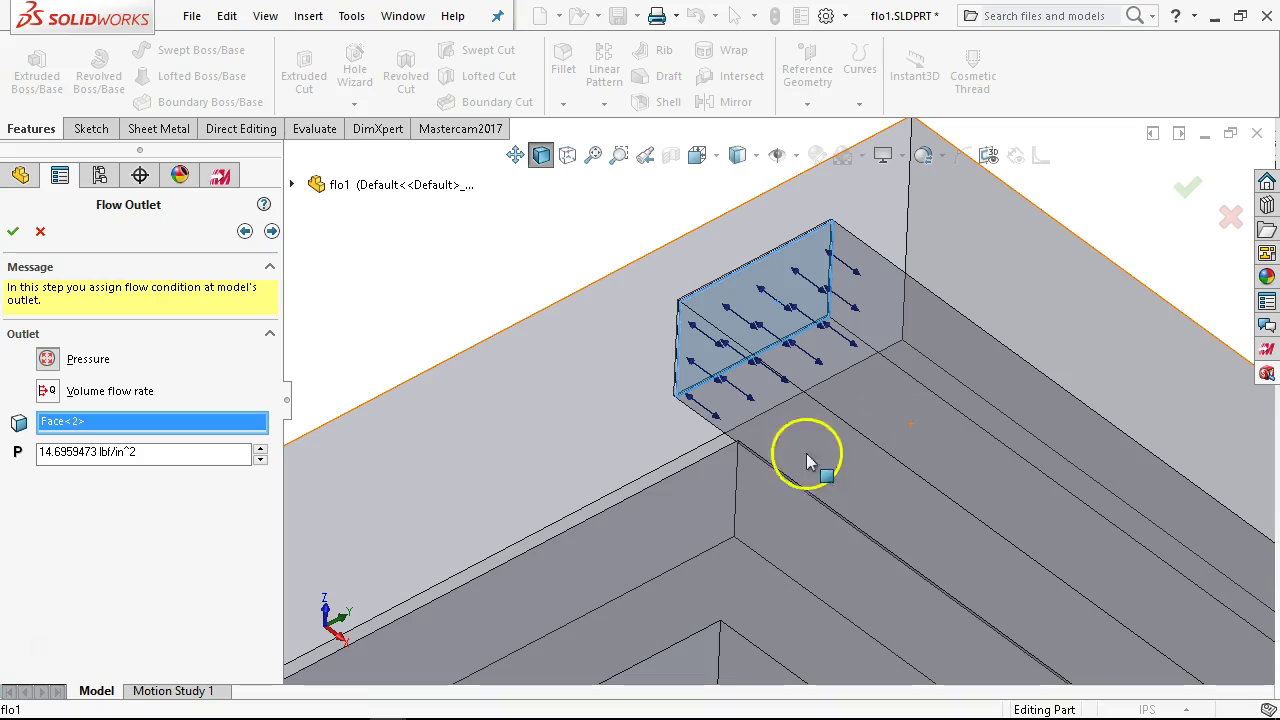
{"action": "left_click", "coordinate": [271, 231]}
Bring the whole plate into view and start solving the flow analysis.
{"action": "scroll", "coordinate": [571, 334], "scroll_direction": "up", "scroll_amount": 8}
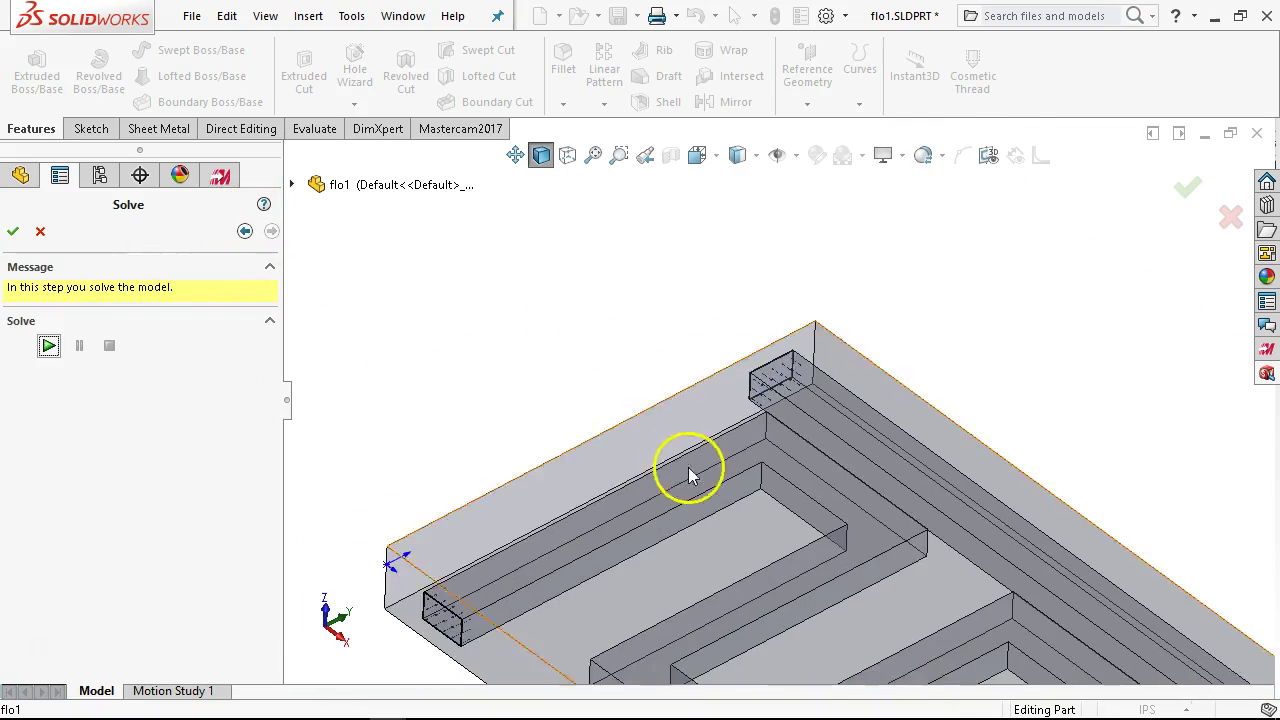
{"action": "scroll", "coordinate": [830, 520], "scroll_direction": "down", "scroll_amount": 5}
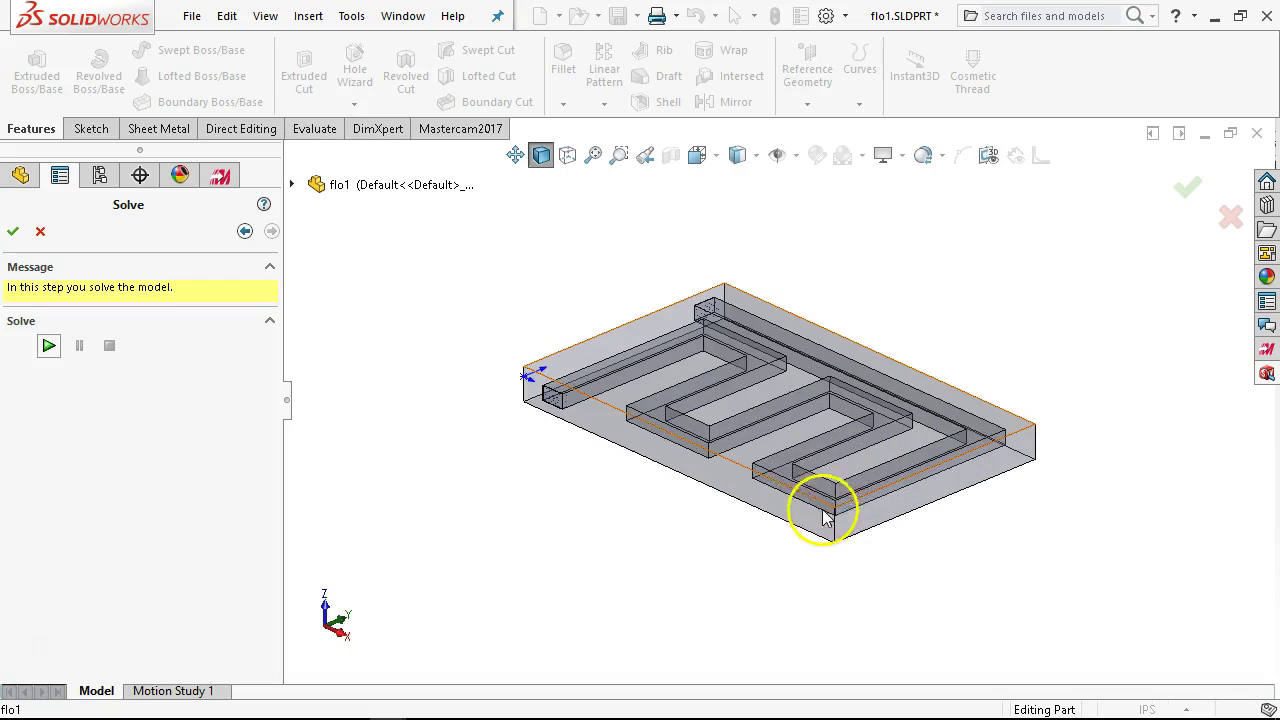
{"action": "middle_click_drag", "start_coordinate": [783, 428], "coordinate": [791, 514]}
{"action": "scroll", "coordinate": [733, 320], "scroll_direction": "down", "scroll_amount": 3}
{"action": "scroll", "coordinate": [733, 320], "scroll_direction": "up", "scroll_amount": 4}
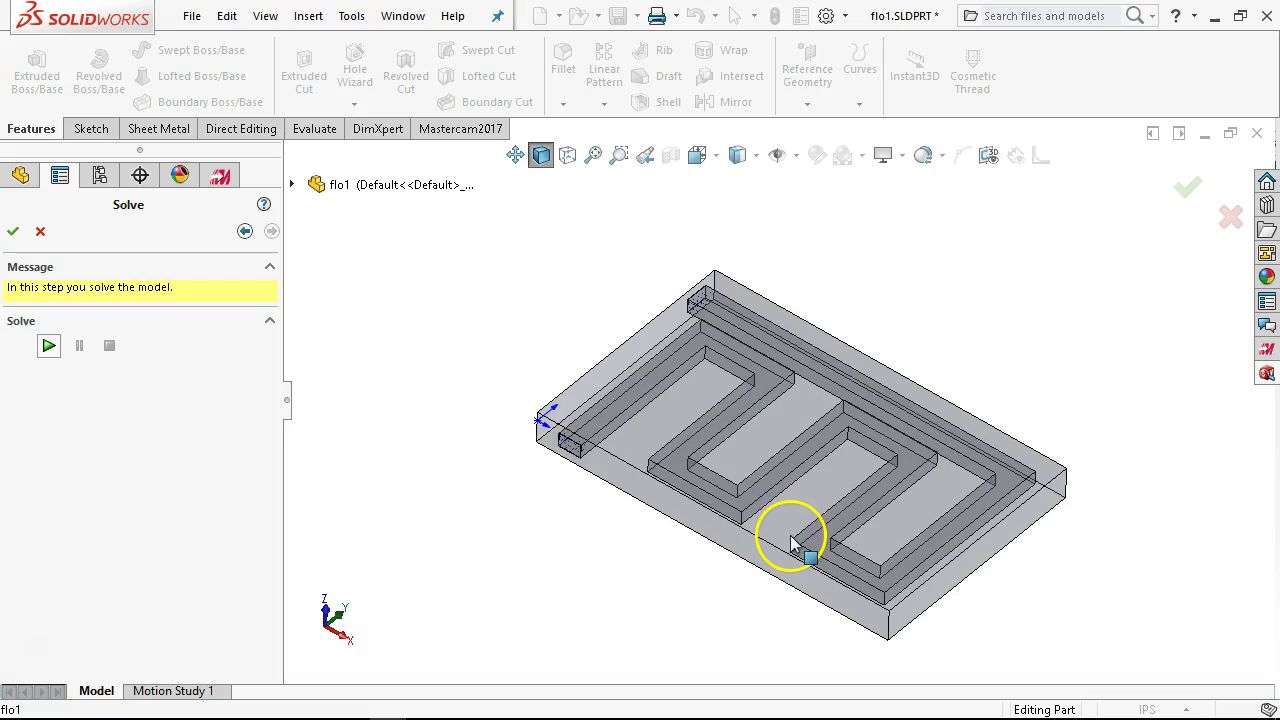
{"action": "left_click", "coordinate": [48, 347]}
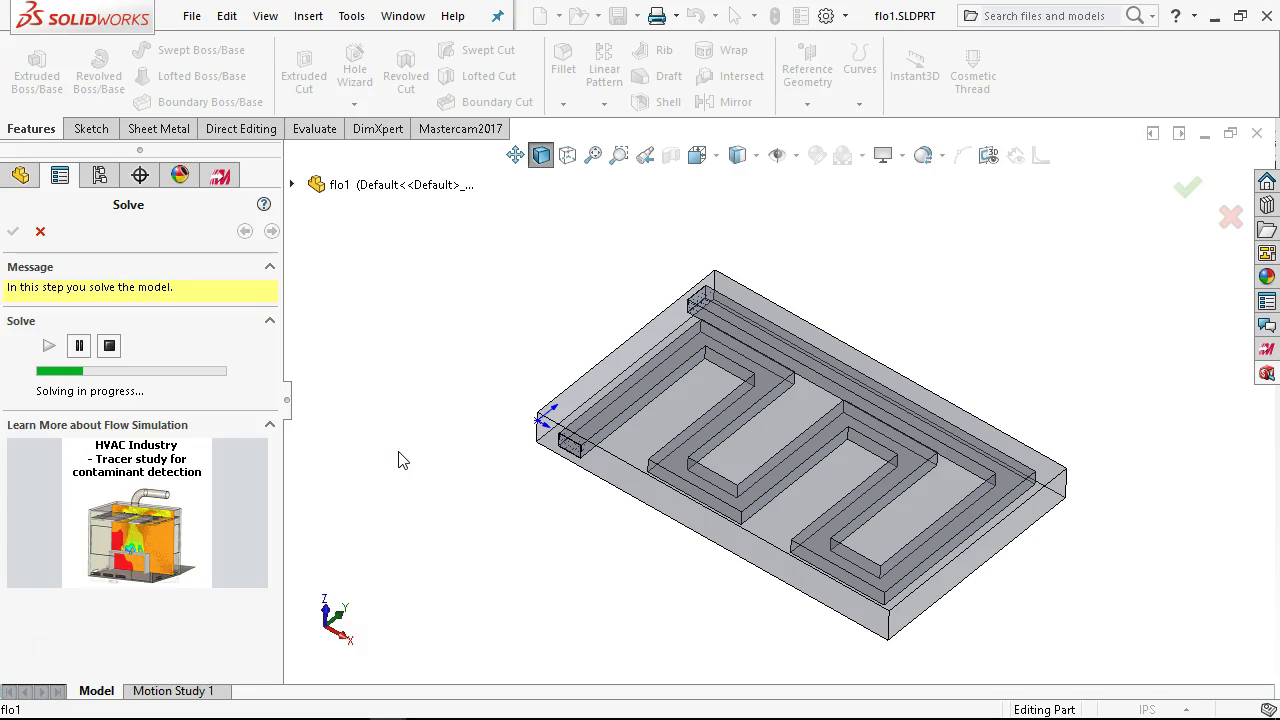
Switch to Windows Task Manager, expand its details, and display the CPU performance during the solve.
{"action": "right_click", "coordinate": [432, 702]}
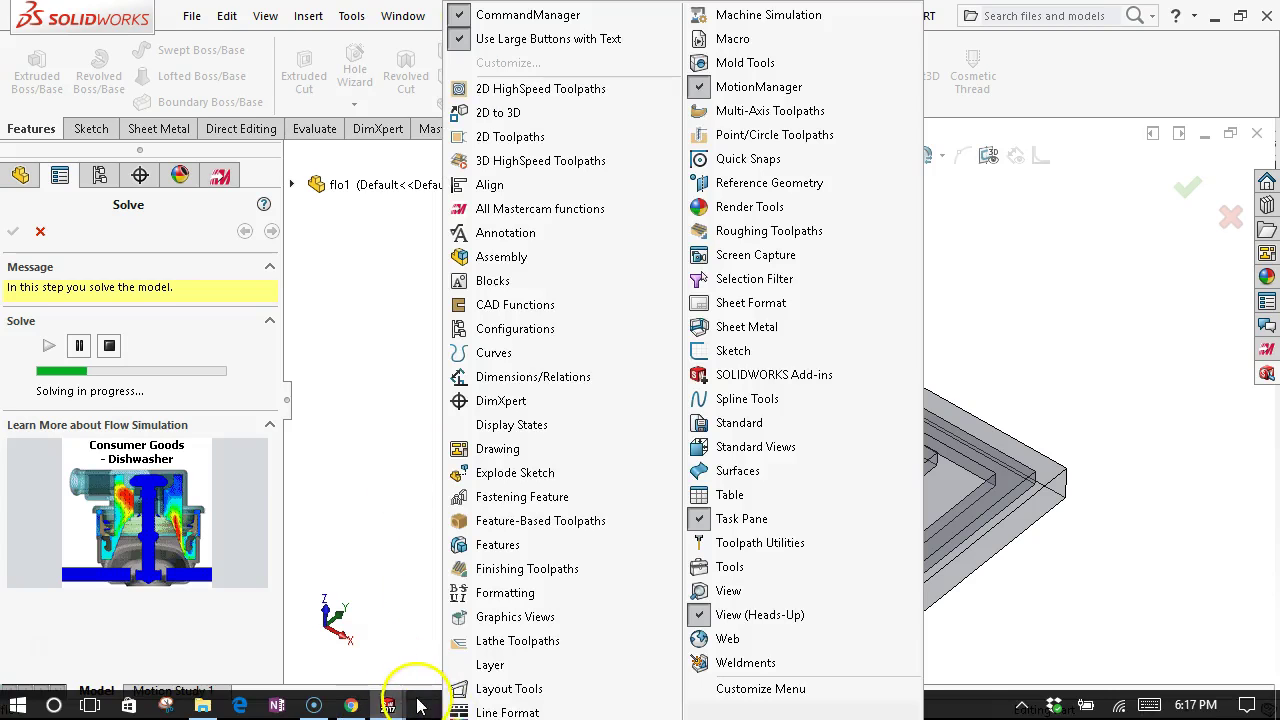
{"action": "right_click", "coordinate": [424, 706]}
{"action": "left_click", "coordinate": [495, 598]}
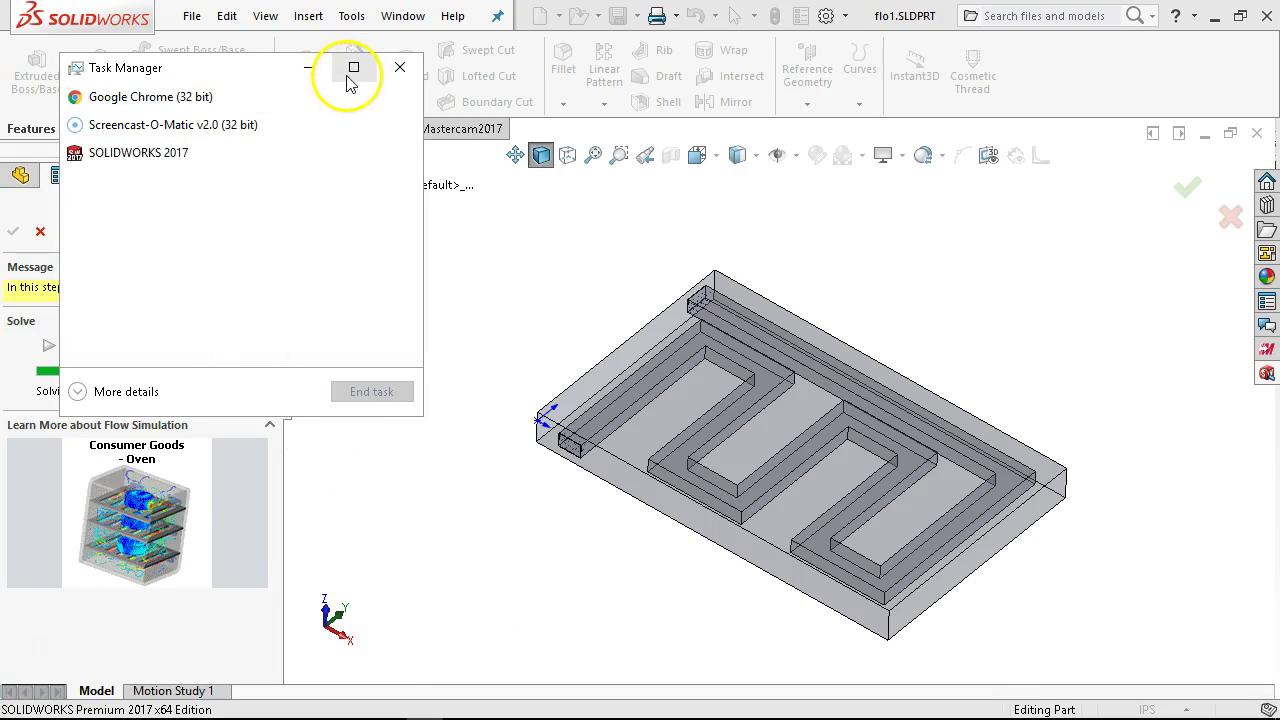
{"action": "left_click", "coordinate": [100, 391]}
{"action": "left_click", "coordinate": [165, 117]}
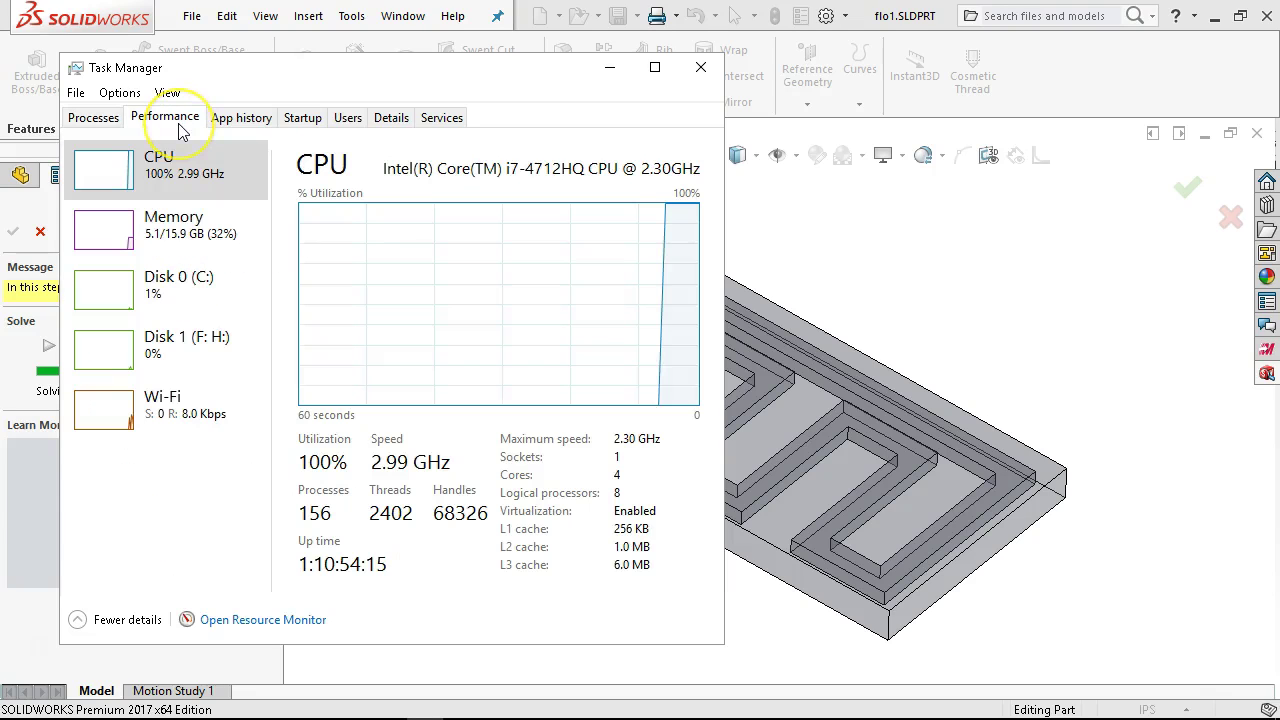
Inspect the memory usage in a maximized Task Manager window, then minimize it to return to SOLIDWORKS.
{"action": "left_click", "coordinate": [116, 228]}
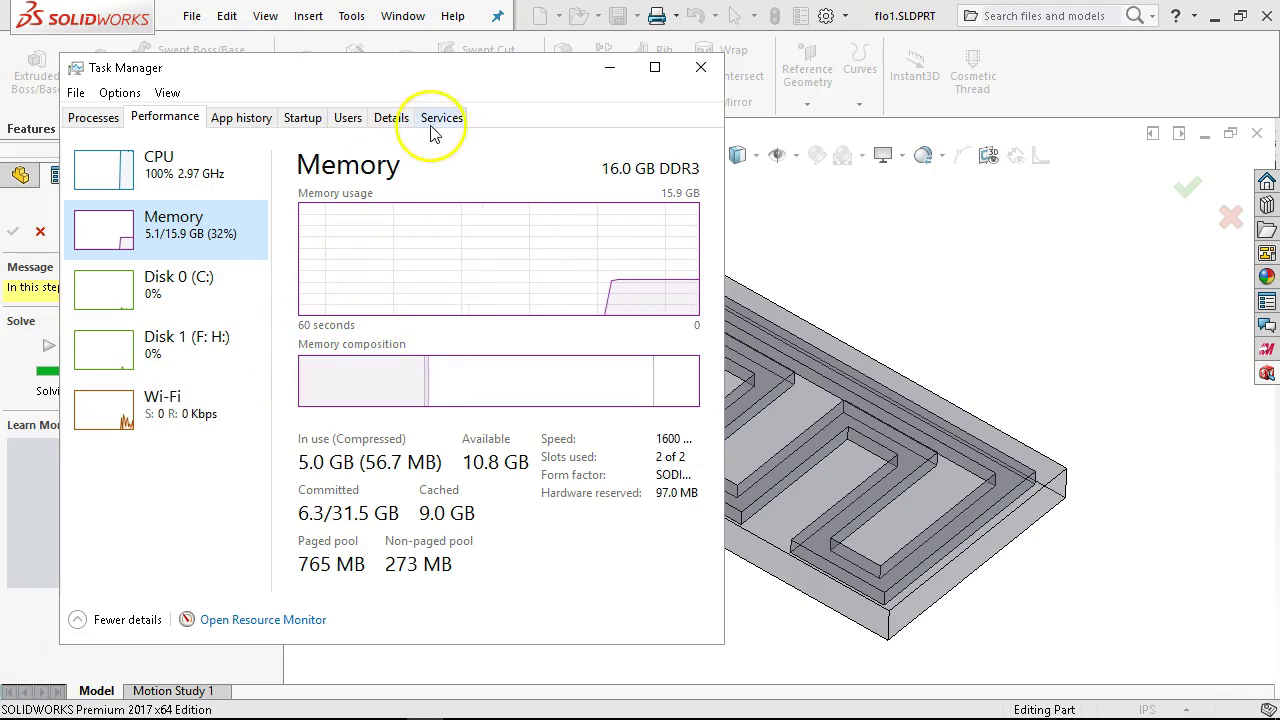
{"action": "left_click_drag", "start_coordinate": [436, 88], "coordinate": [826, 80]}
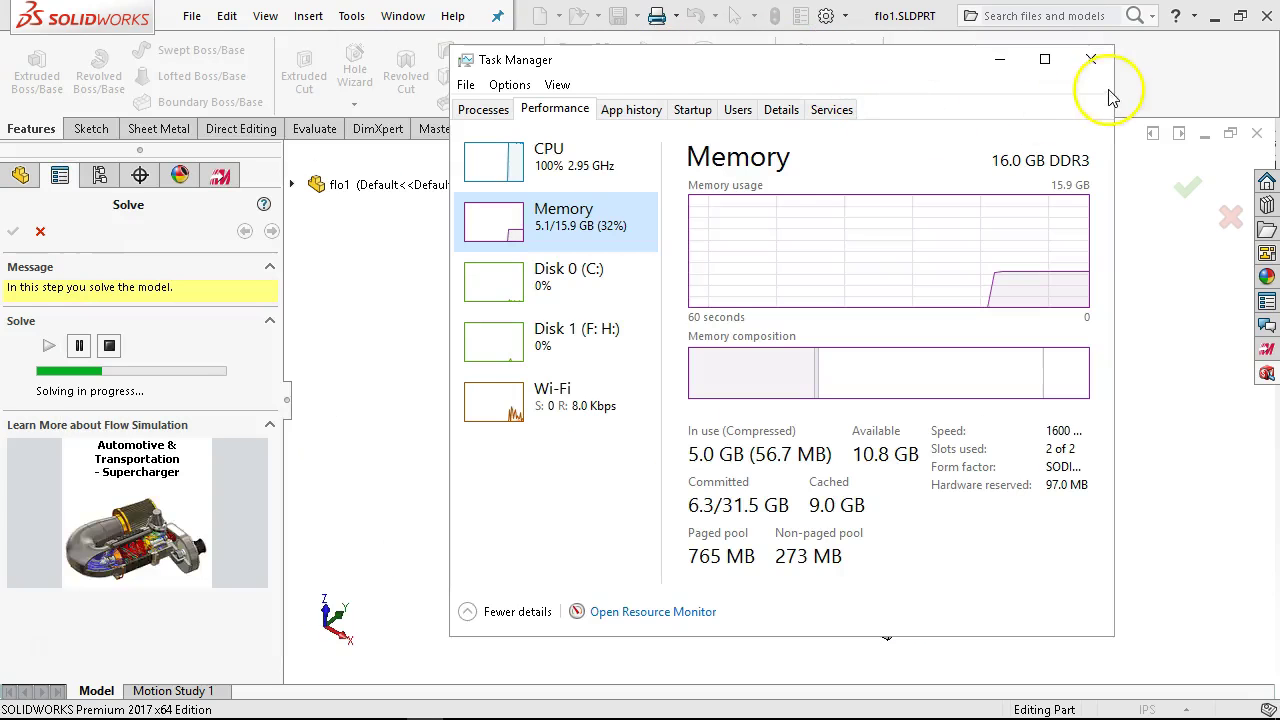
{"action": "left_click", "coordinate": [1045, 60]}
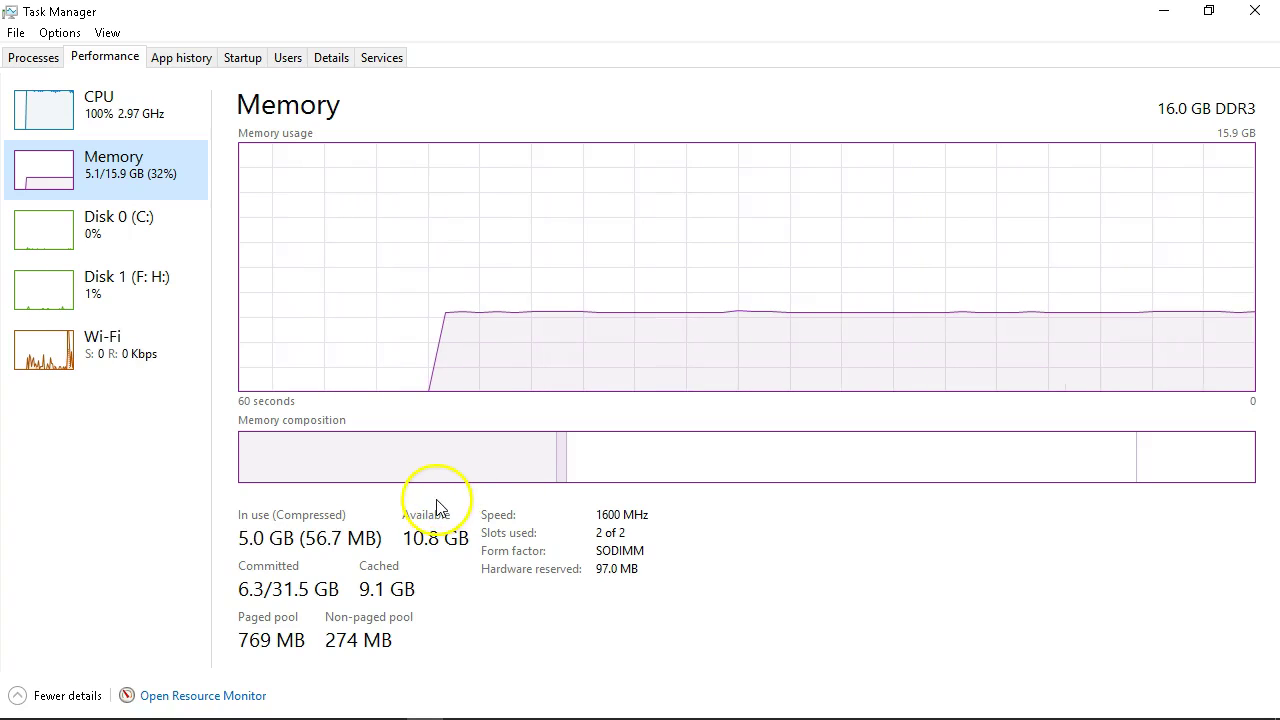
{"action": "left_click", "coordinate": [1165, 14]}
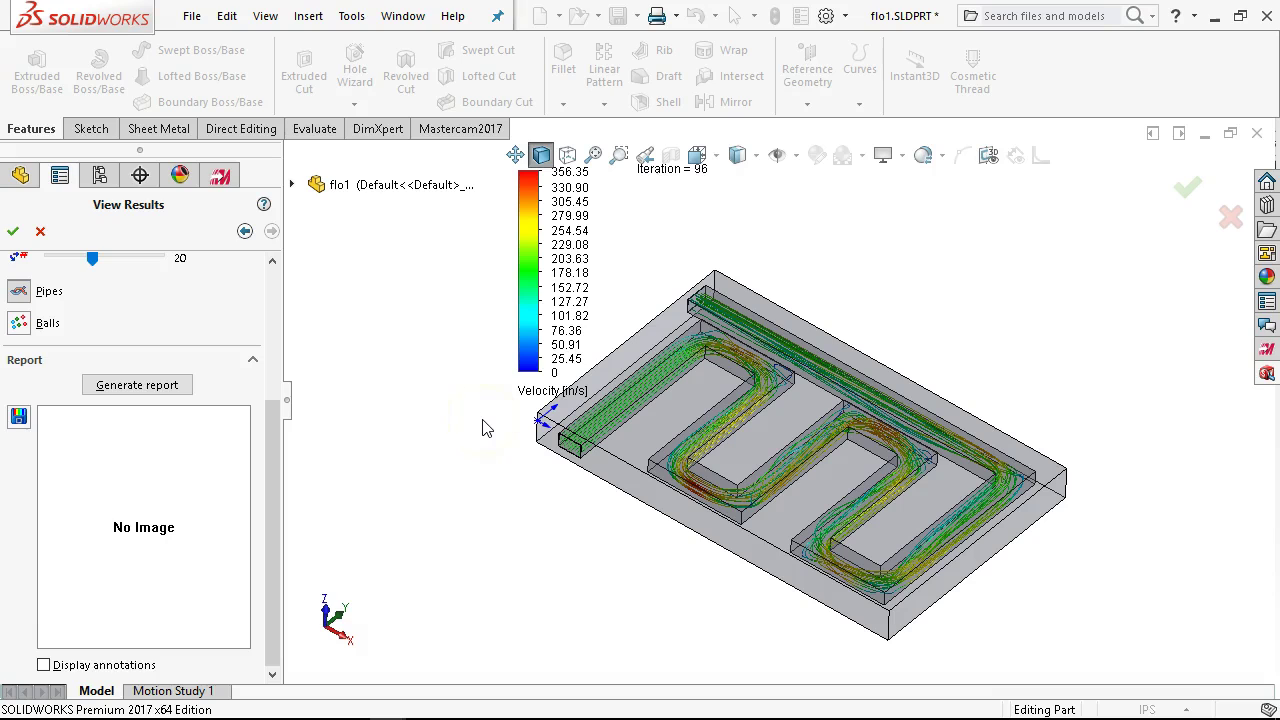
Examine the velocity trajectories at the channel's inlet, outlet and bends, along with the trajectory plot settings.
{"action": "left_click", "coordinate": [538, 406]}
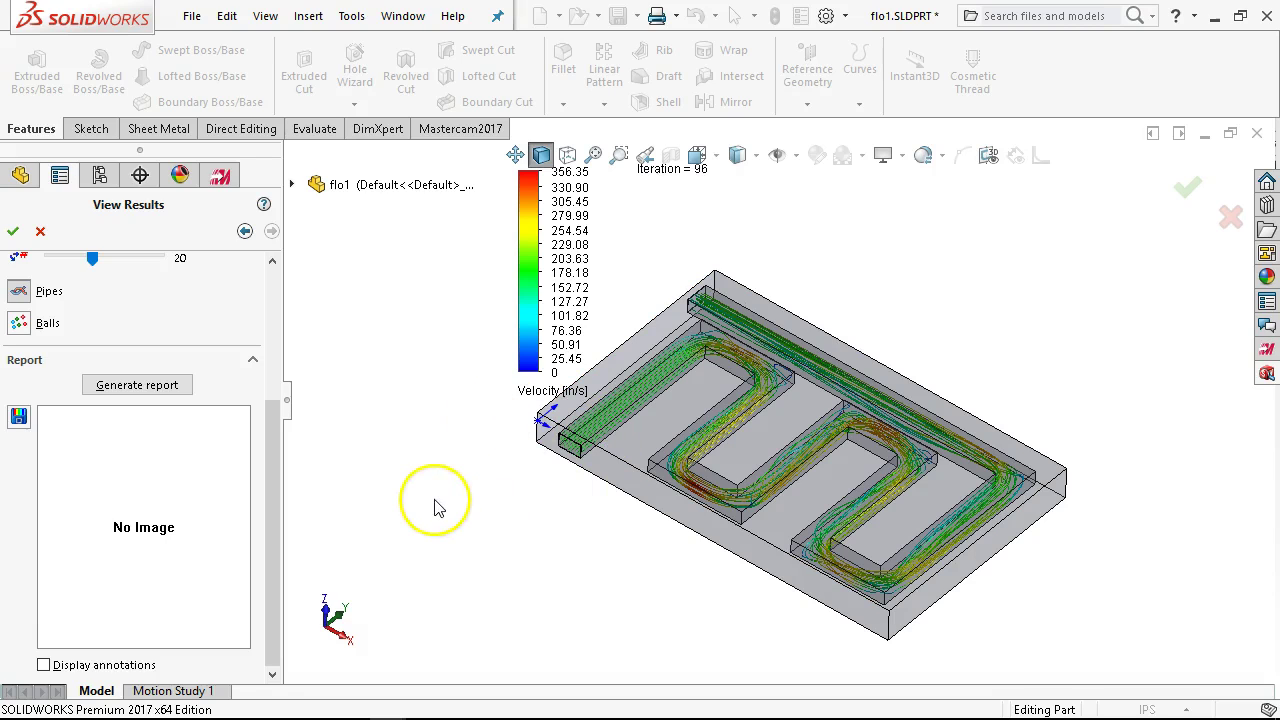
{"action": "left_click", "coordinate": [410, 403]}
{"action": "scroll", "coordinate": [410, 405], "scroll_direction": "down", "scroll_amount": 2}
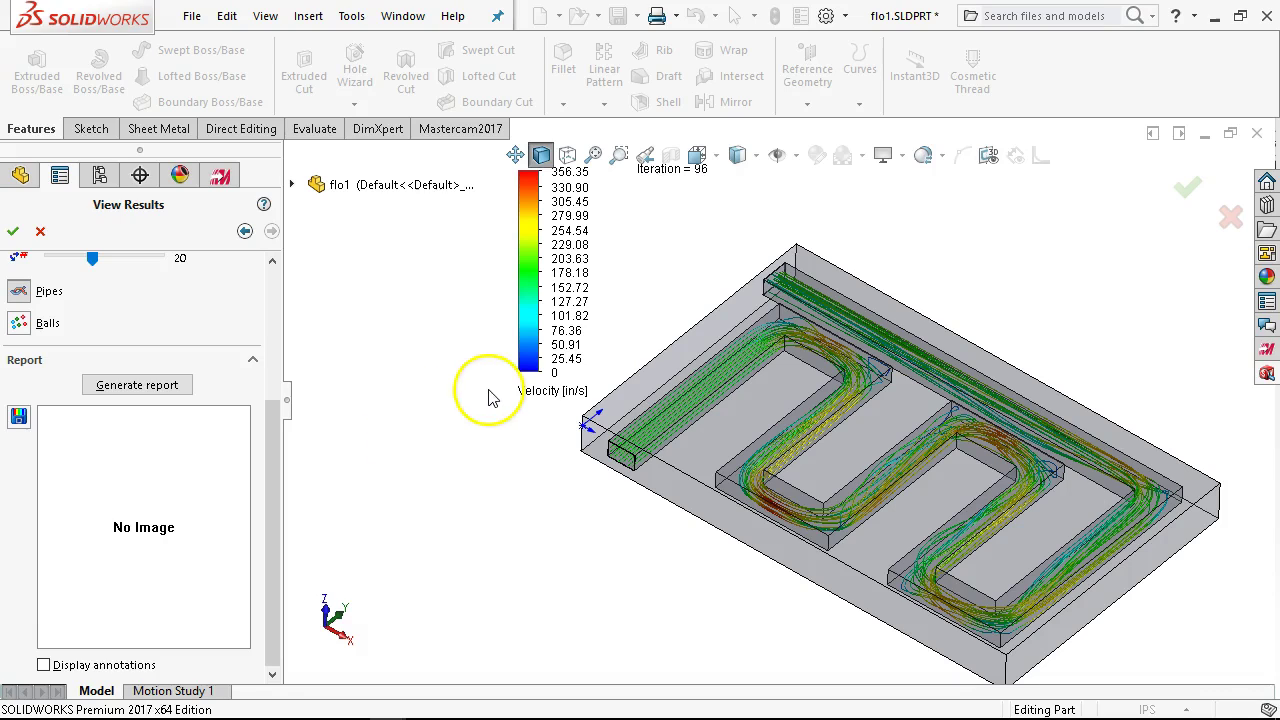
{"action": "left_click_drag", "start_coordinate": [277, 414], "coordinate": [279, 334]}
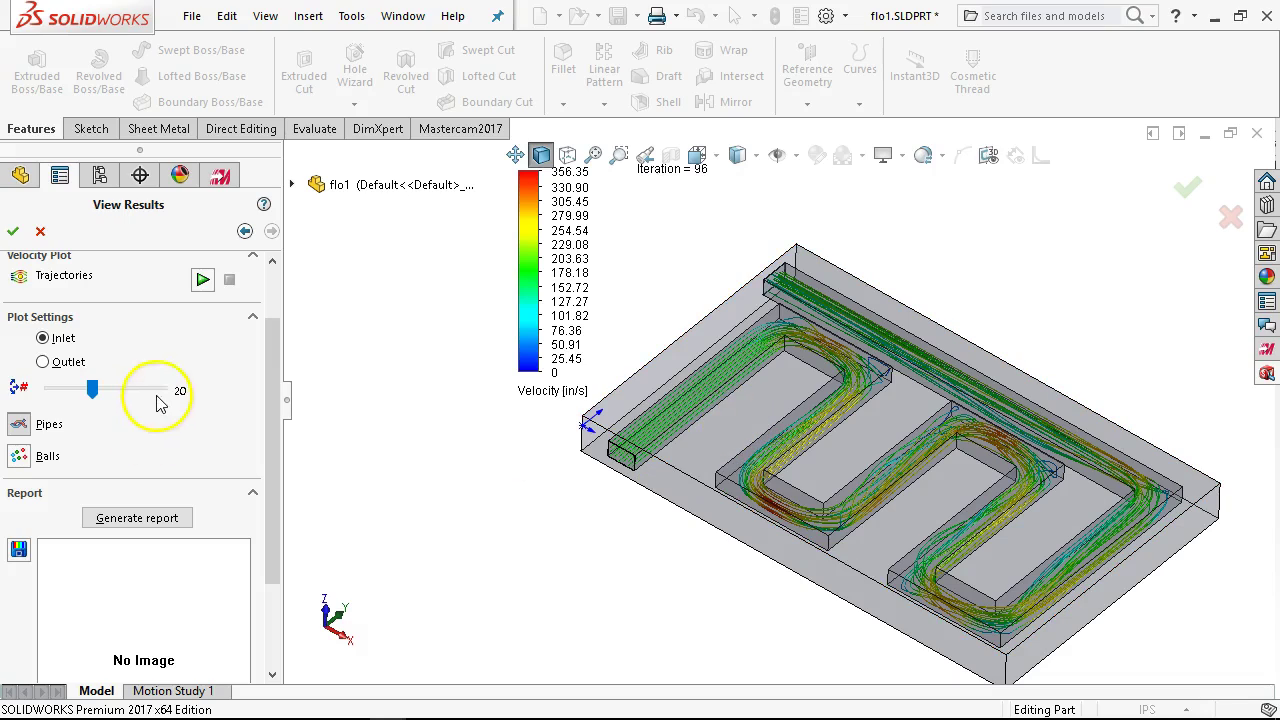
{"action": "scroll", "coordinate": [810, 323], "scroll_direction": "down", "scroll_amount": 3}
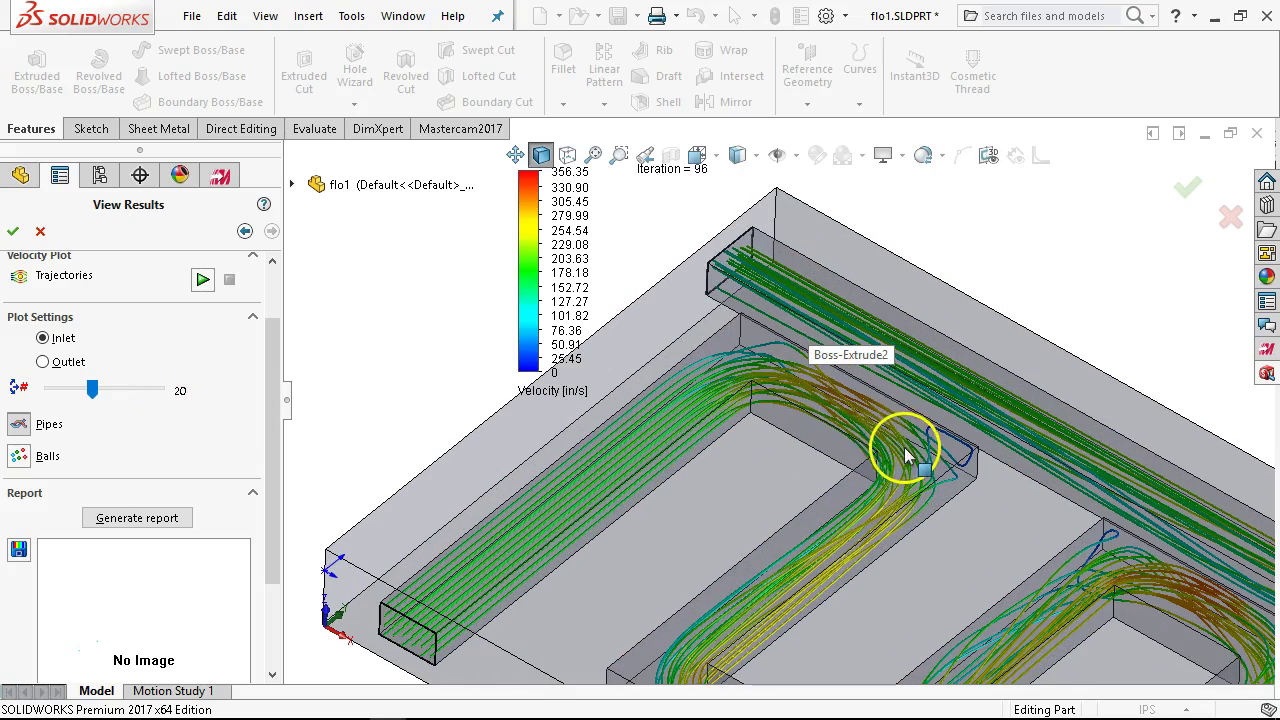
{"action": "scroll", "coordinate": [918, 513], "scroll_direction": "up", "scroll_amount": 2}
{"action": "scroll", "coordinate": [912, 530], "scroll_direction": "down", "scroll_amount": 1}
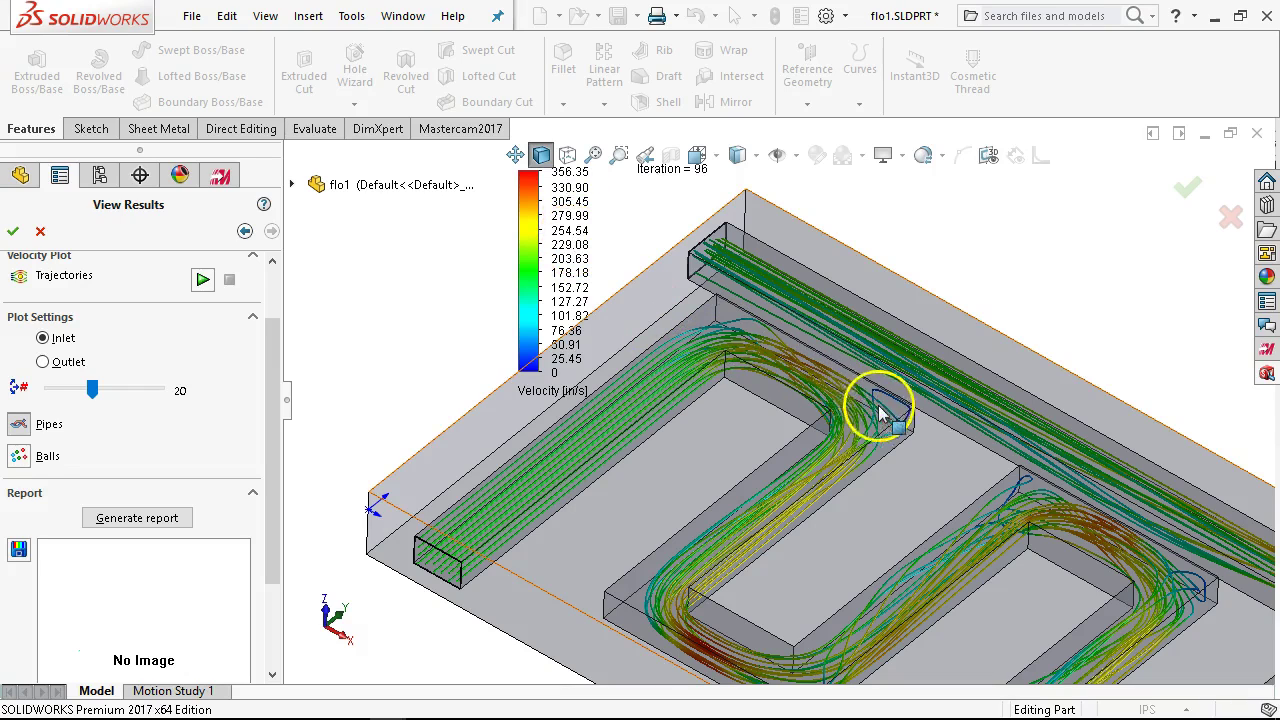
Inspect the trajectories at the channel's first bend, and play the velocity trajectory animation across the whole plate.
{"action": "scroll", "coordinate": [866, 428], "scroll_direction": "down", "scroll_amount": 2}
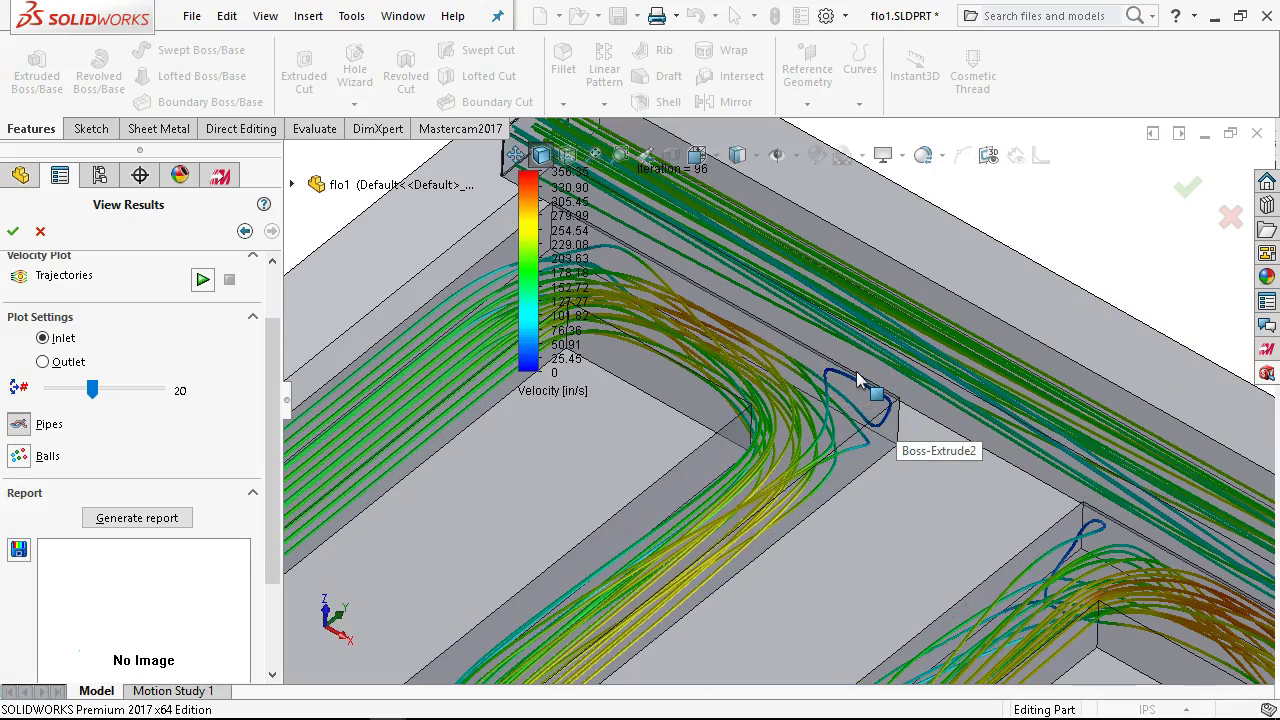
{"action": "scroll", "coordinate": [876, 400], "scroll_direction": "up", "scroll_amount": 5}
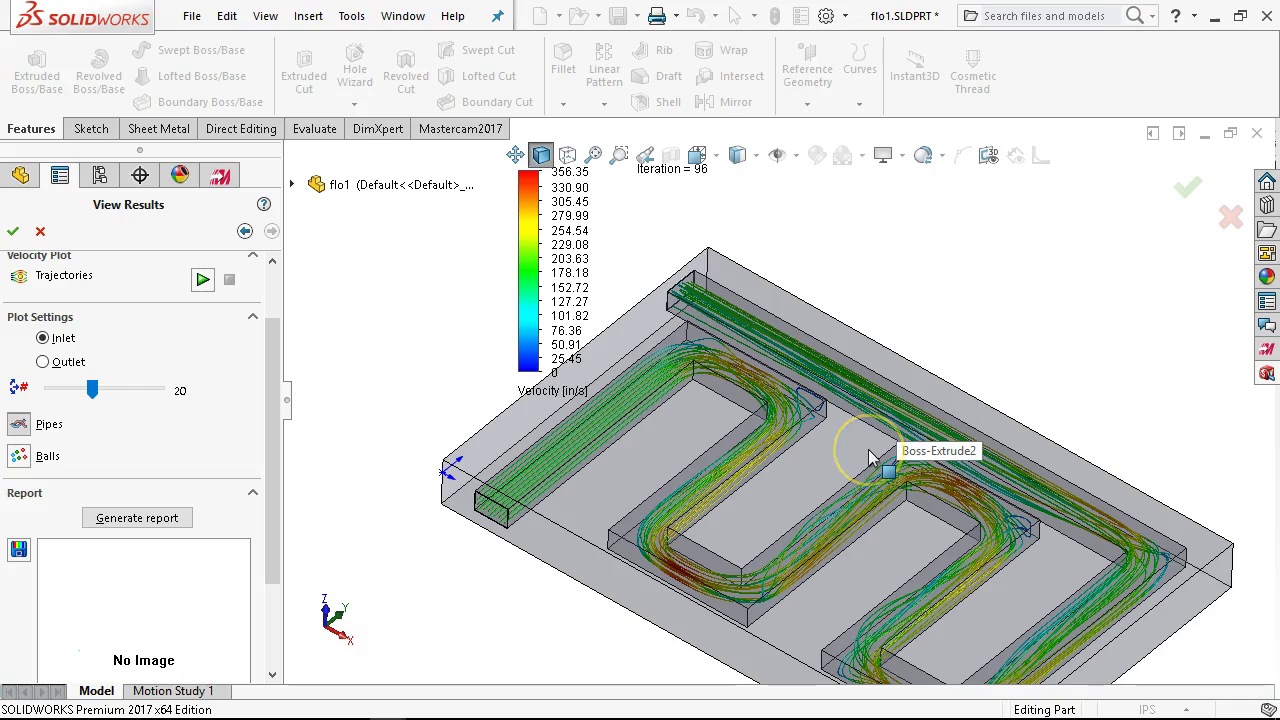
{"action": "middle_click_drag", "start_coordinate": [871, 451], "coordinate": [840, 480]}
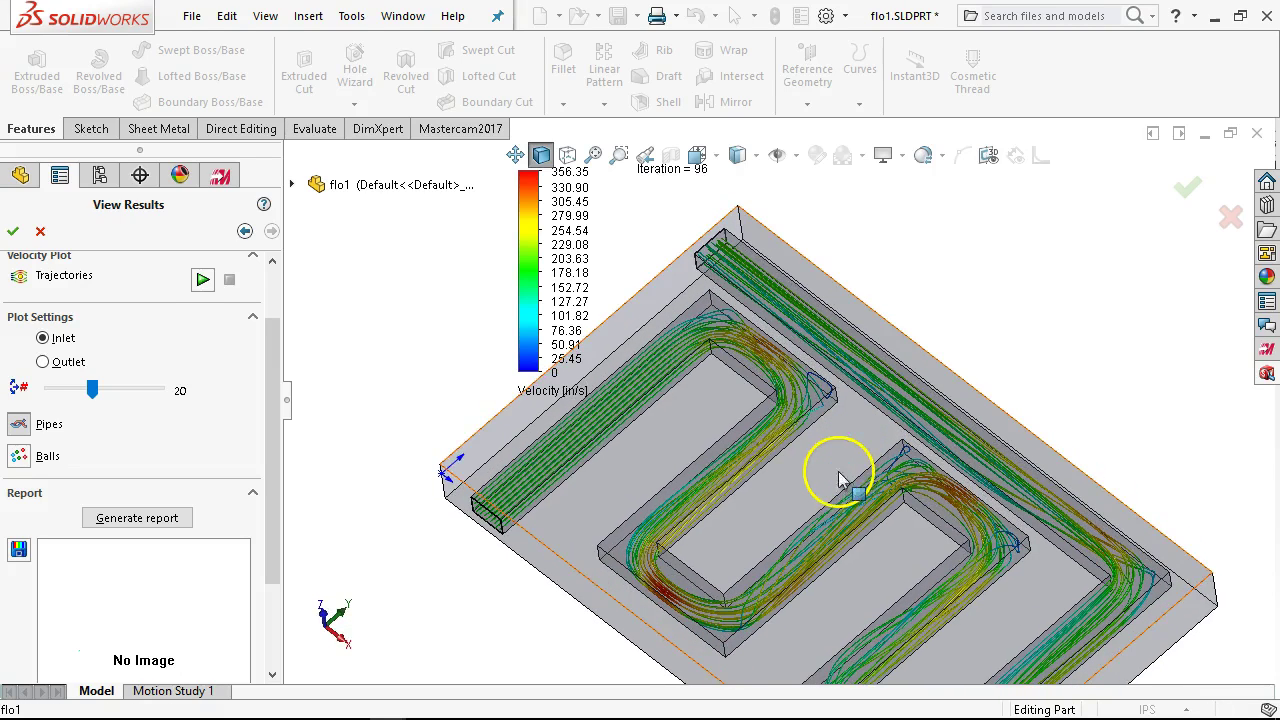
{"action": "mouse_move", "coordinate": [277, 346]}
{"action": "left_mouse_down"}
{"action": "mouse_move", "coordinate": [275, 368]}
{"action": "mouse_move", "coordinate": [275, 325]}
{"action": "left_mouse_up"}
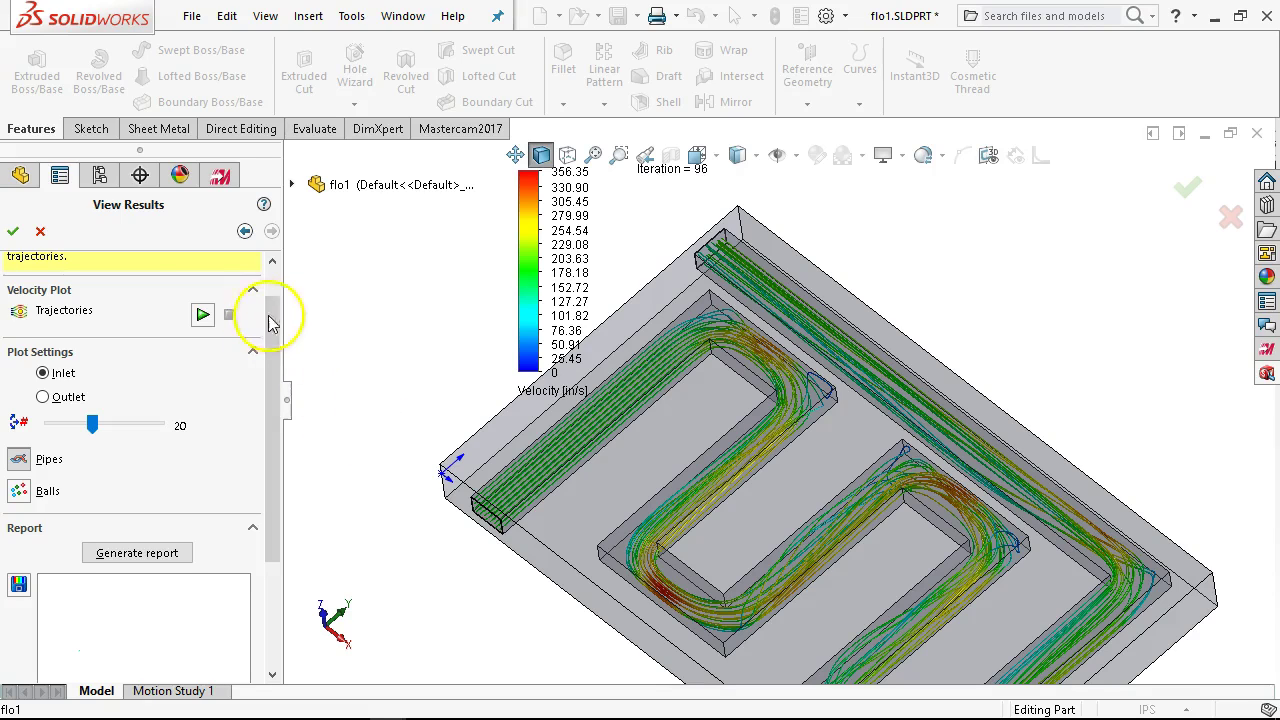
{"action": "left_click", "coordinate": [203, 315]}
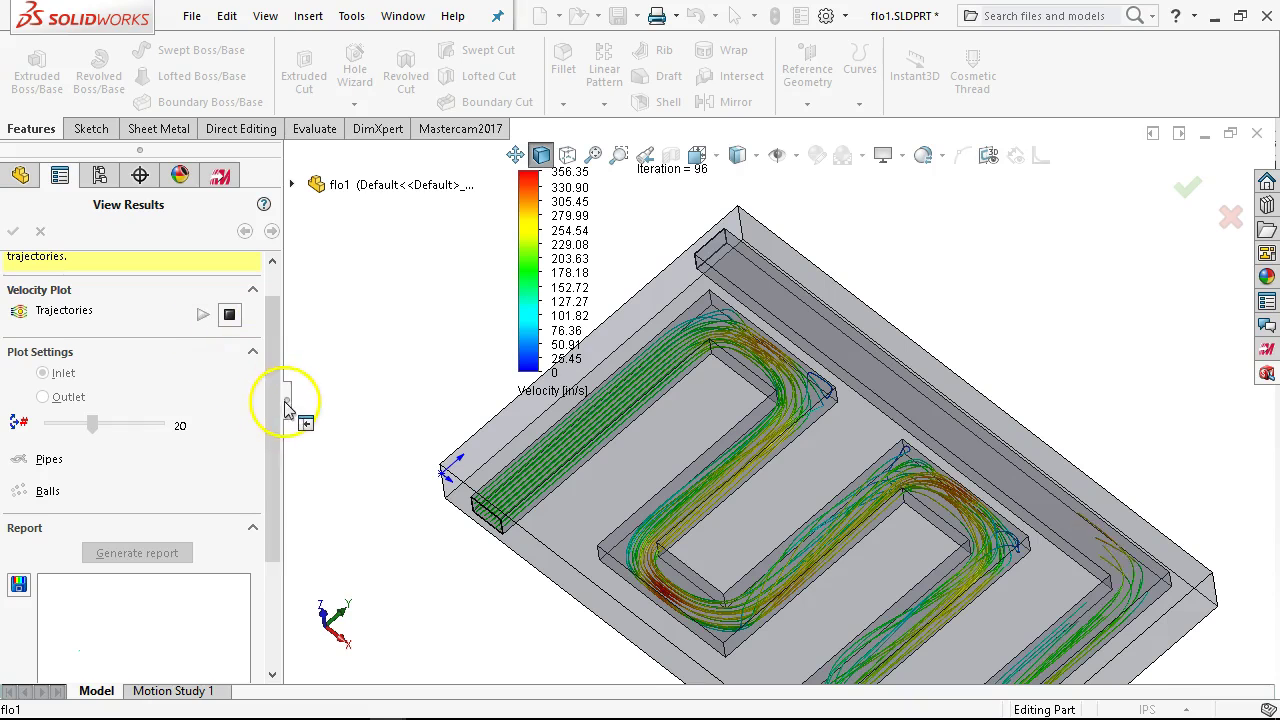
Stop the animation, set the number of trajectories to 38, and replay the velocity plot from the inlet.
{"action": "left_click", "coordinate": [229, 315]}
{"action": "left_click_drag", "start_coordinate": [98, 426], "coordinate": [124, 427]}
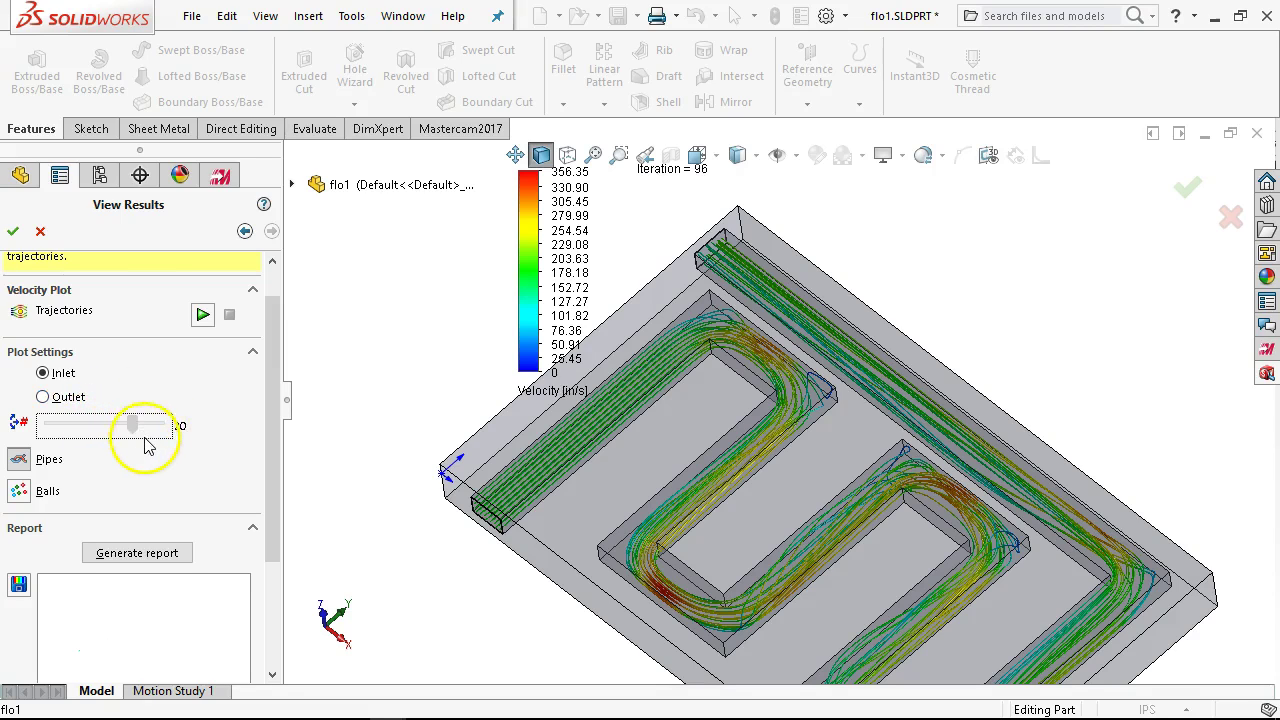
{"action": "left_click", "coordinate": [202, 315]}
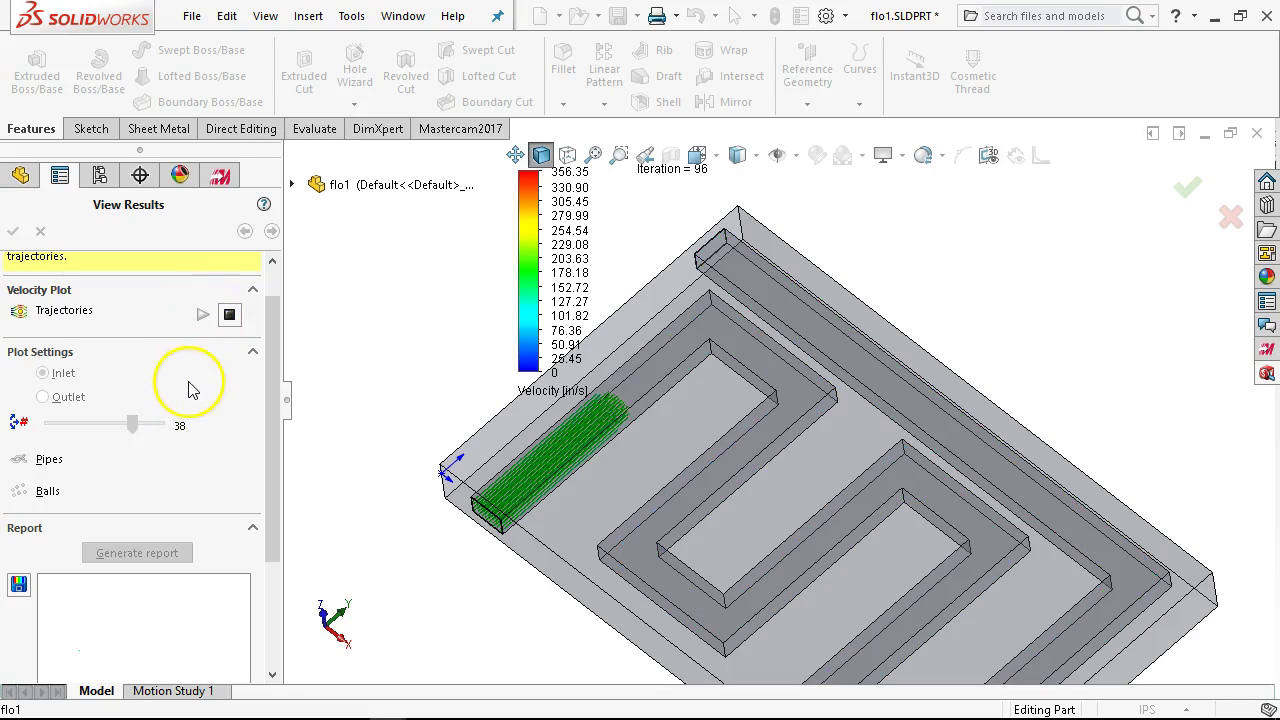
Examine the animated pipe trajectories along the inlet leg, the serpentine bends and their sharp outer corners, and the long outlet run.
{"action": "scroll", "coordinate": [737, 300], "scroll_direction": "down", "scroll_amount": 5}
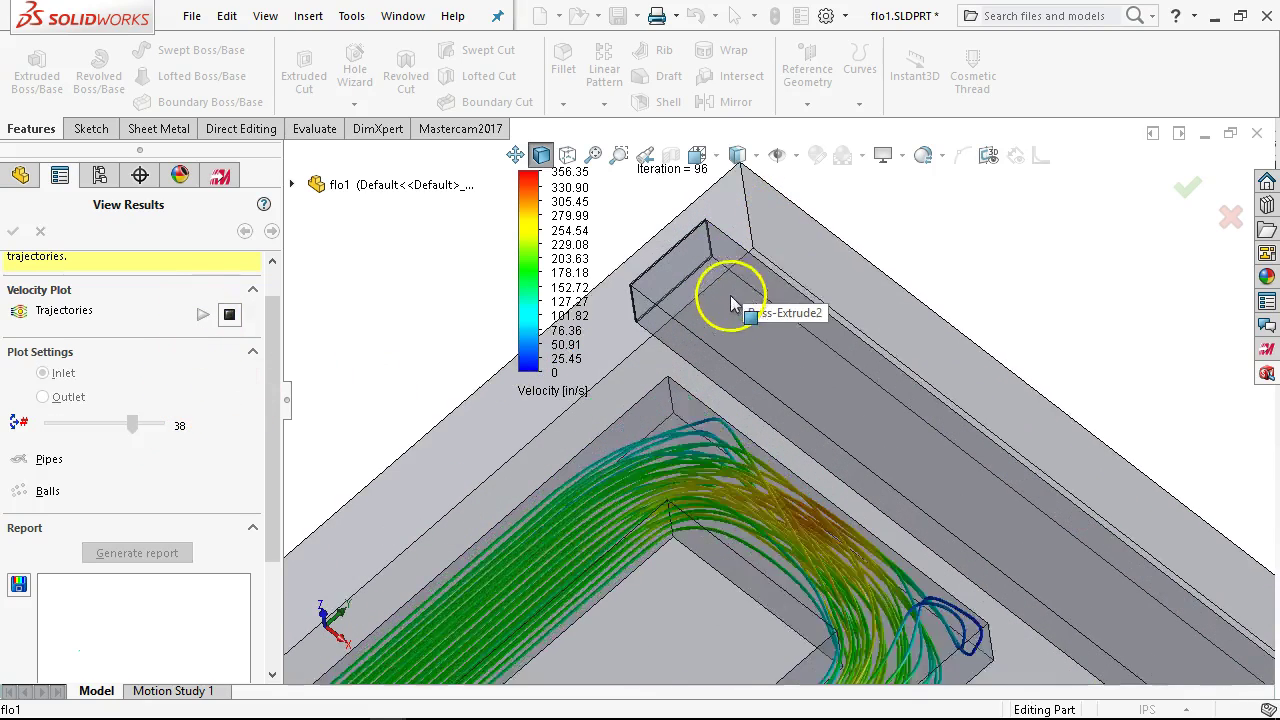
{"action": "scroll", "coordinate": [700, 540], "scroll_direction": "up", "scroll_amount": 3}
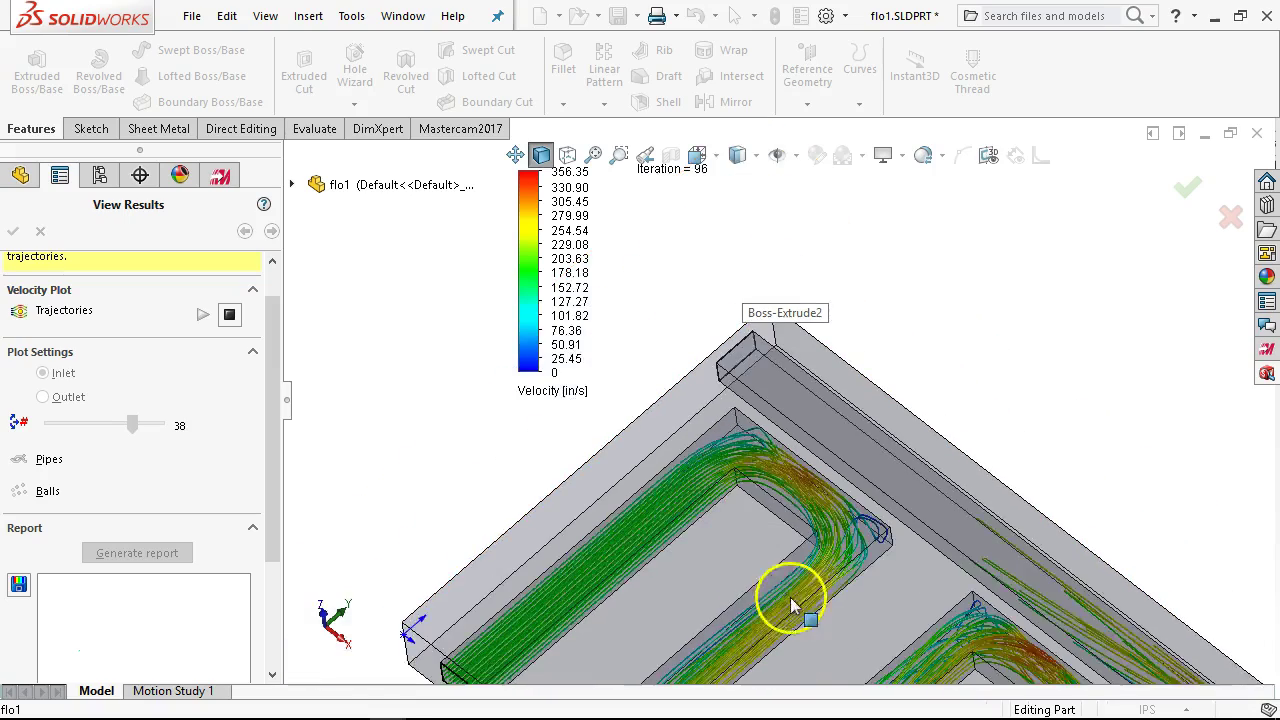
{"action": "scroll", "coordinate": [791, 600], "scroll_direction": "down", "scroll_amount": 1}
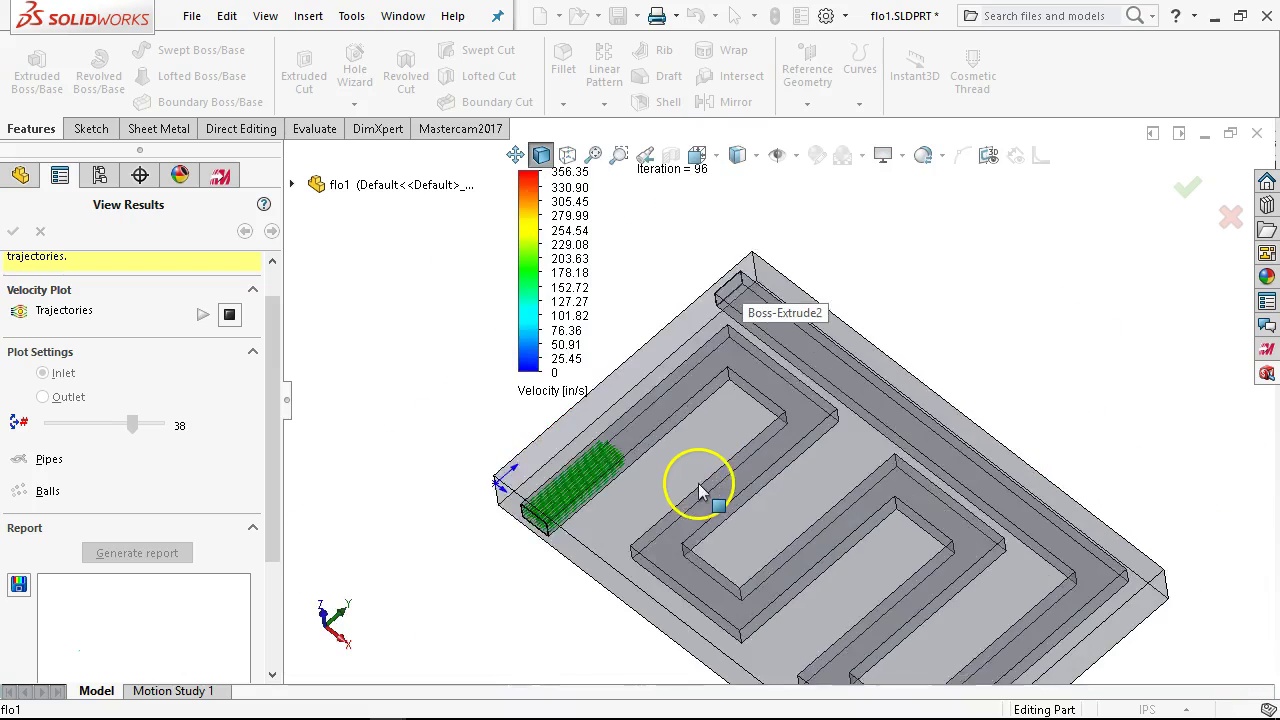
{"action": "scroll", "coordinate": [809, 443], "scroll_direction": "up", "scroll_amount": 5}
{"action": "scroll", "coordinate": [728, 502], "scroll_direction": "down", "scroll_amount": 3}
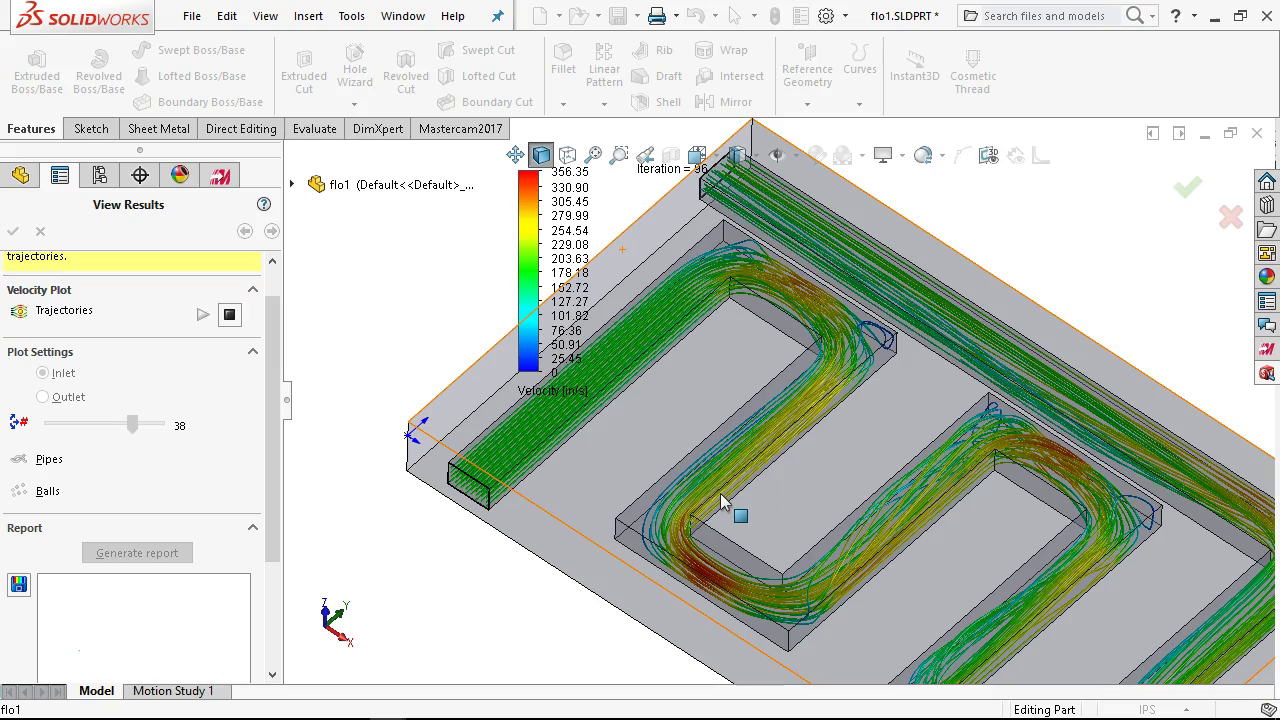
{"action": "scroll", "coordinate": [725, 502], "scroll_direction": "up", "scroll_amount": 5}
{"action": "middle_click_drag", "start_coordinate": [866, 430], "coordinate": [668, 458]}
{"action": "scroll", "coordinate": [665, 490], "scroll_direction": "down", "scroll_amount": 4}
{"action": "middle_click_drag", "start_coordinate": [942, 462], "coordinate": [918, 479]}
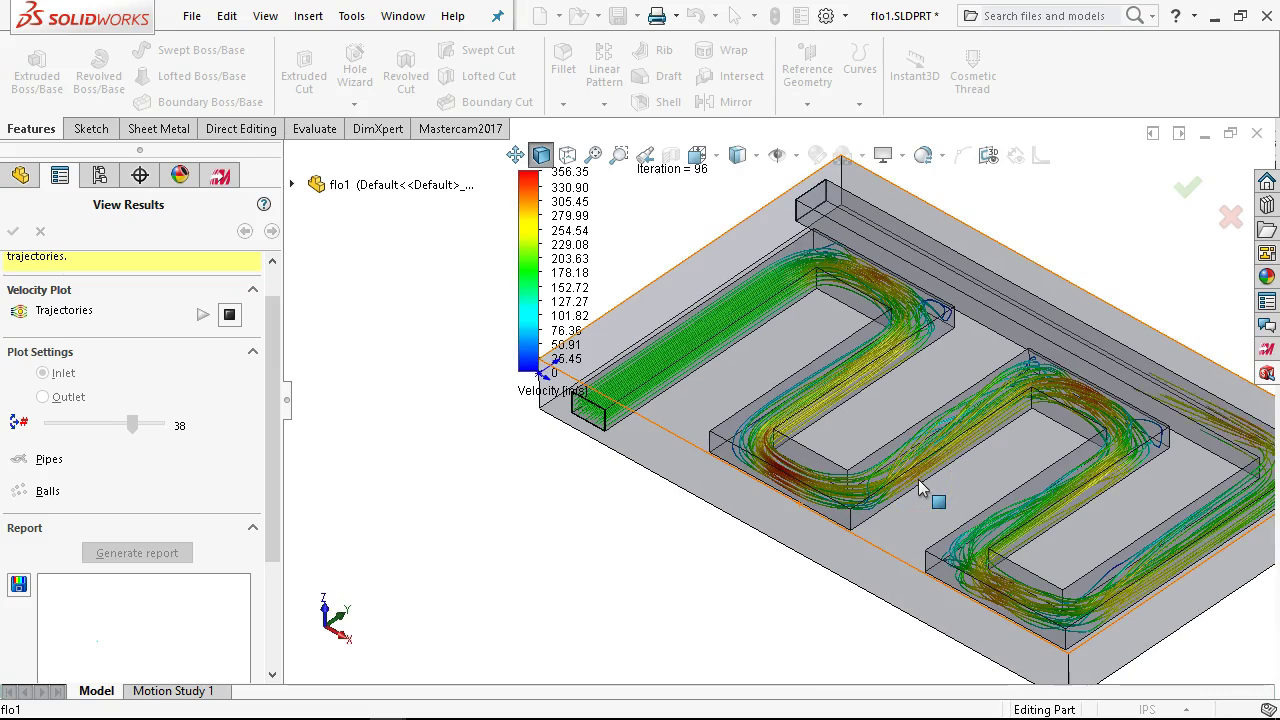
{"action": "left_click", "coordinate": [977, 451]}
{"action": "left_click", "coordinate": [856, 439]}
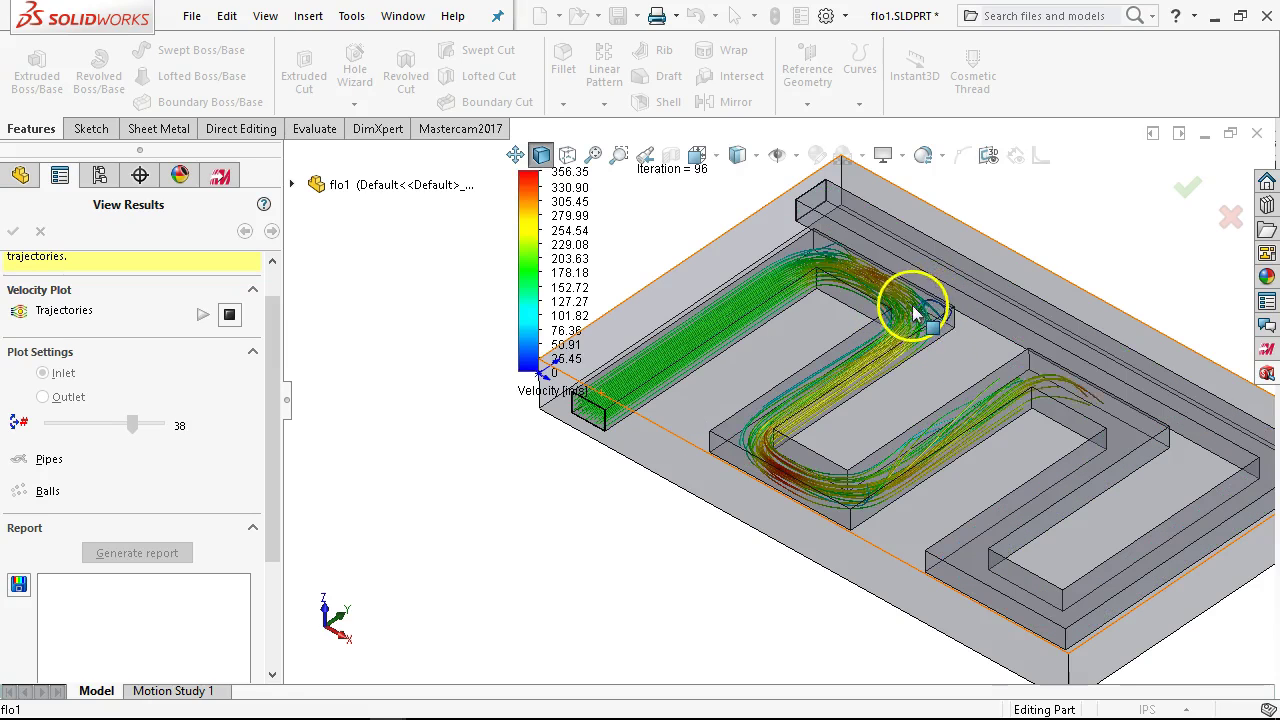
{"action": "scroll", "coordinate": [900, 316], "scroll_direction": "down", "scroll_amount": 2}
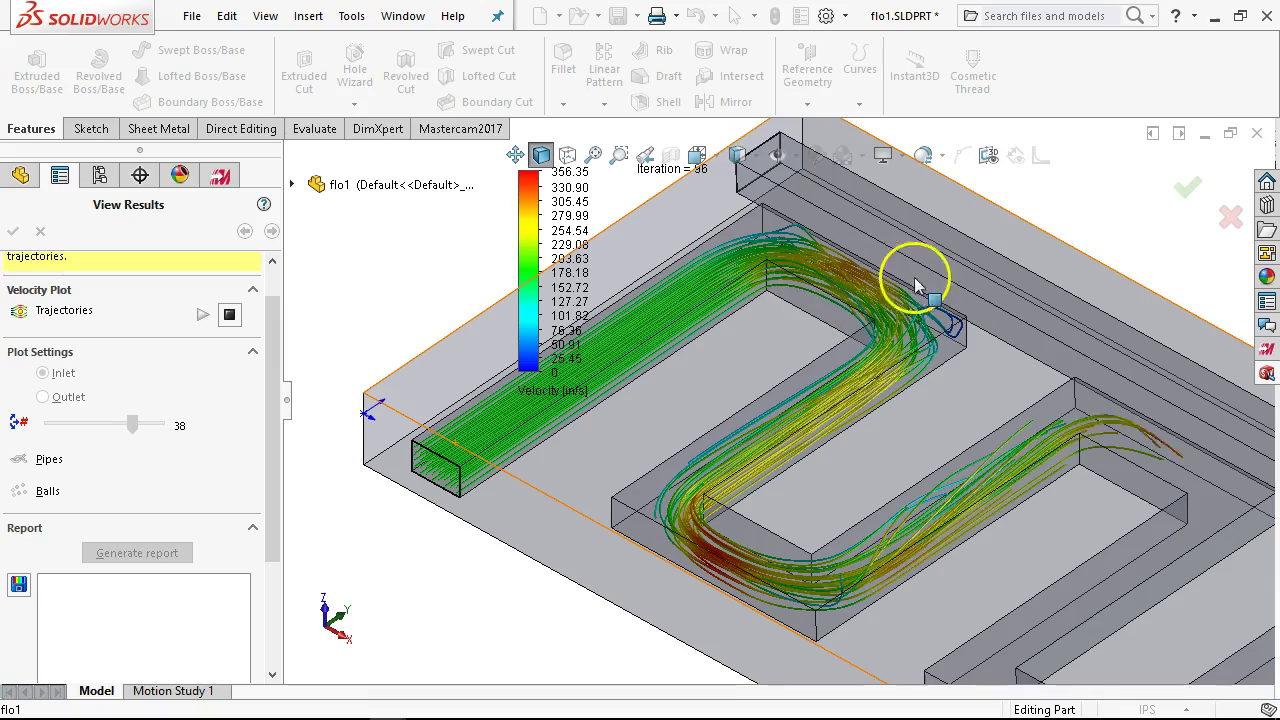
{"action": "scroll", "coordinate": [790, 450], "scroll_direction": "up", "scroll_amount": 3}
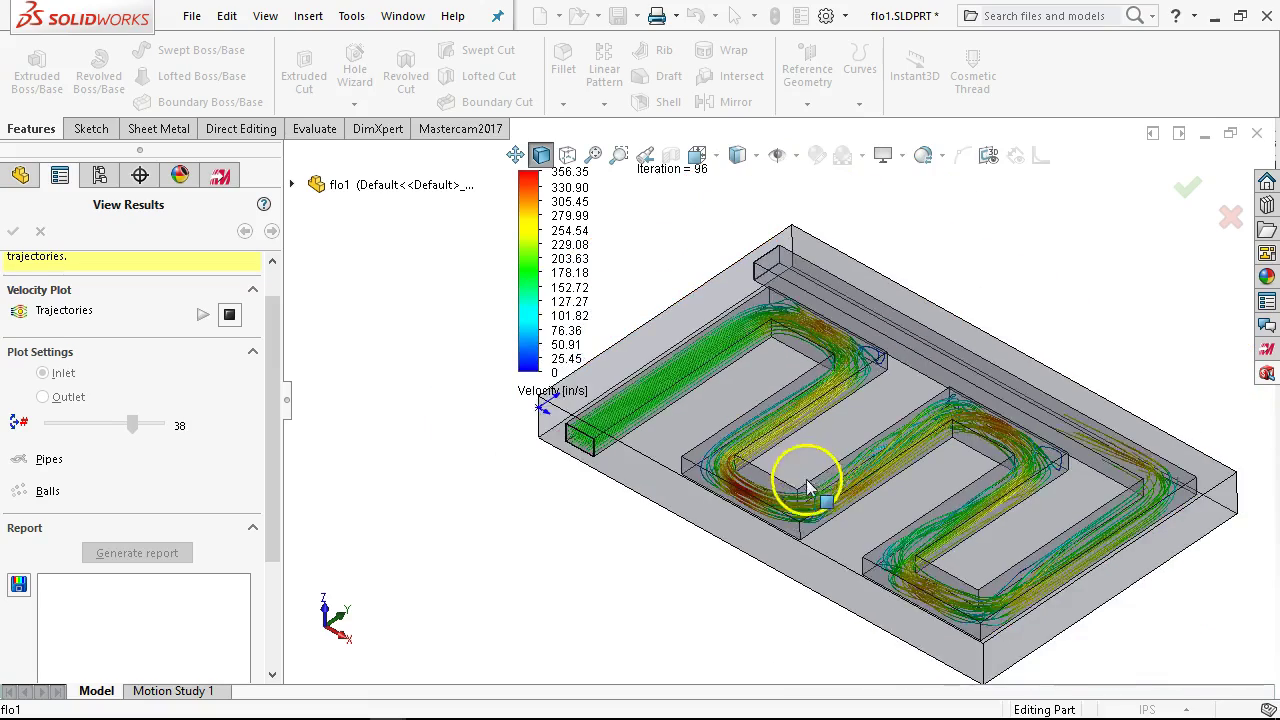
{"action": "middle_click_drag", "start_coordinate": [803, 466], "coordinate": [803, 517]}
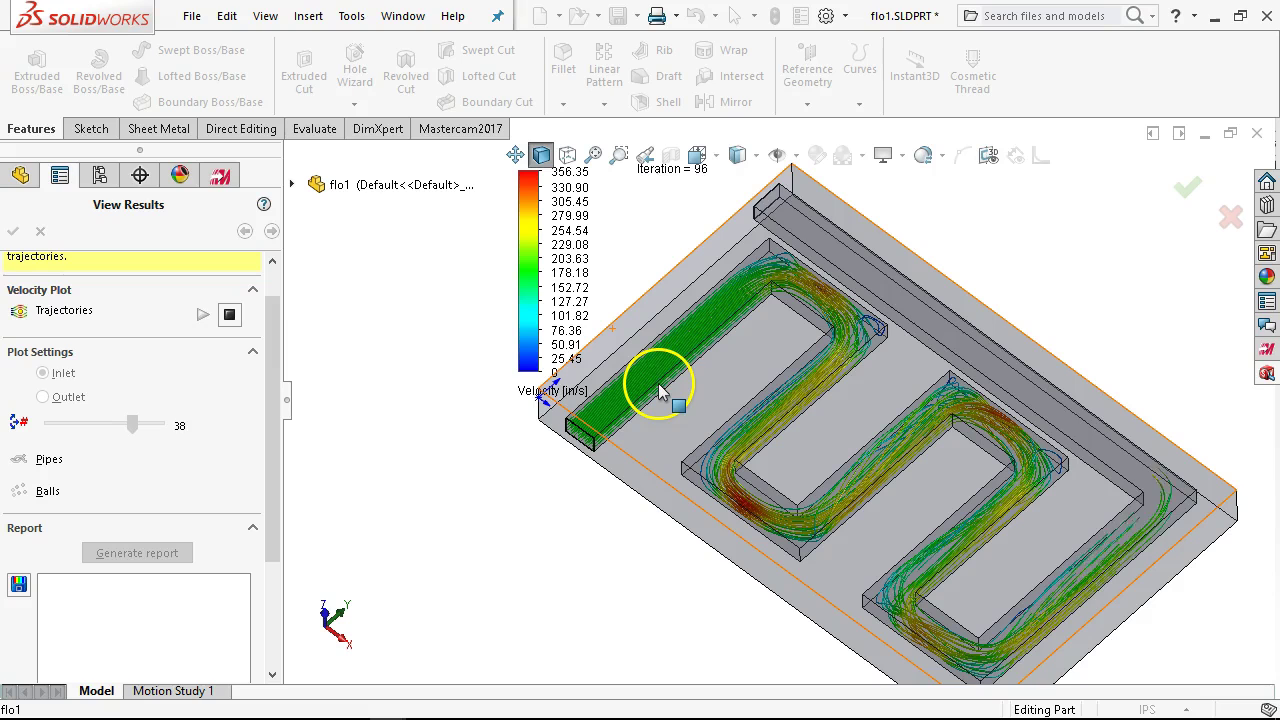
{"action": "left_click", "coordinate": [735, 419]}
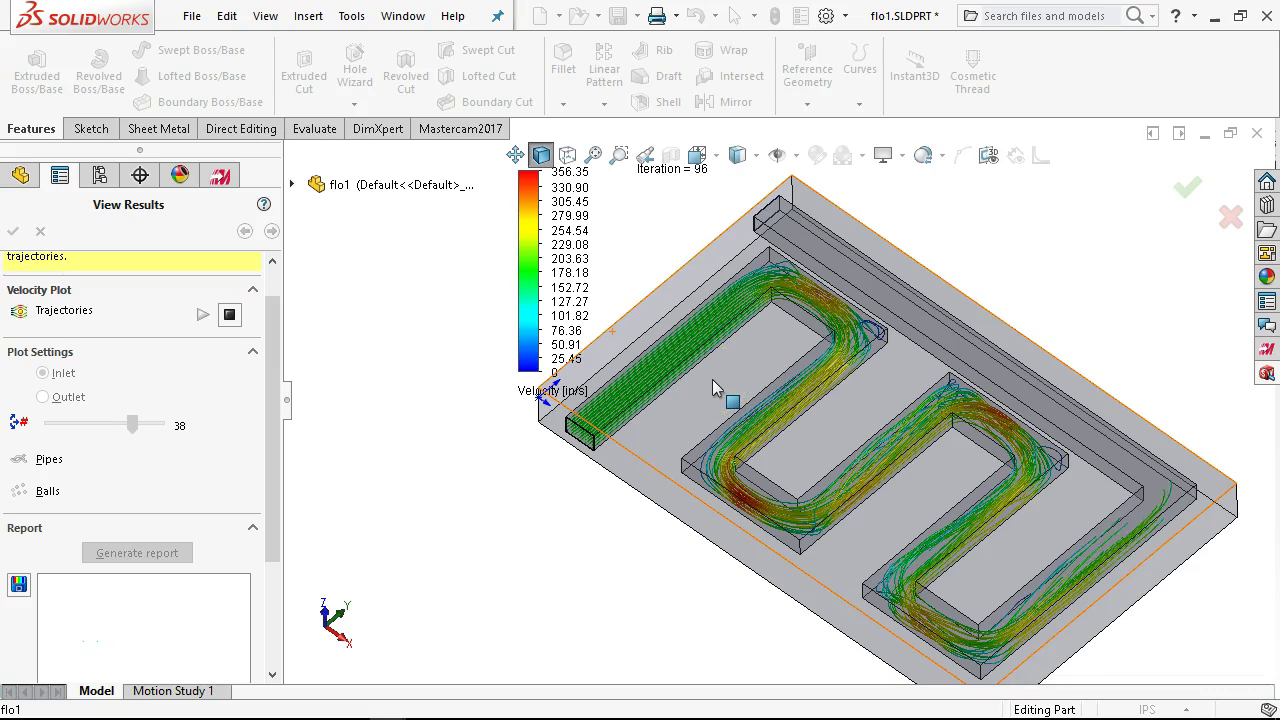
{"action": "left_click", "coordinate": [784, 355]}
{"action": "left_click", "coordinate": [684, 432]}
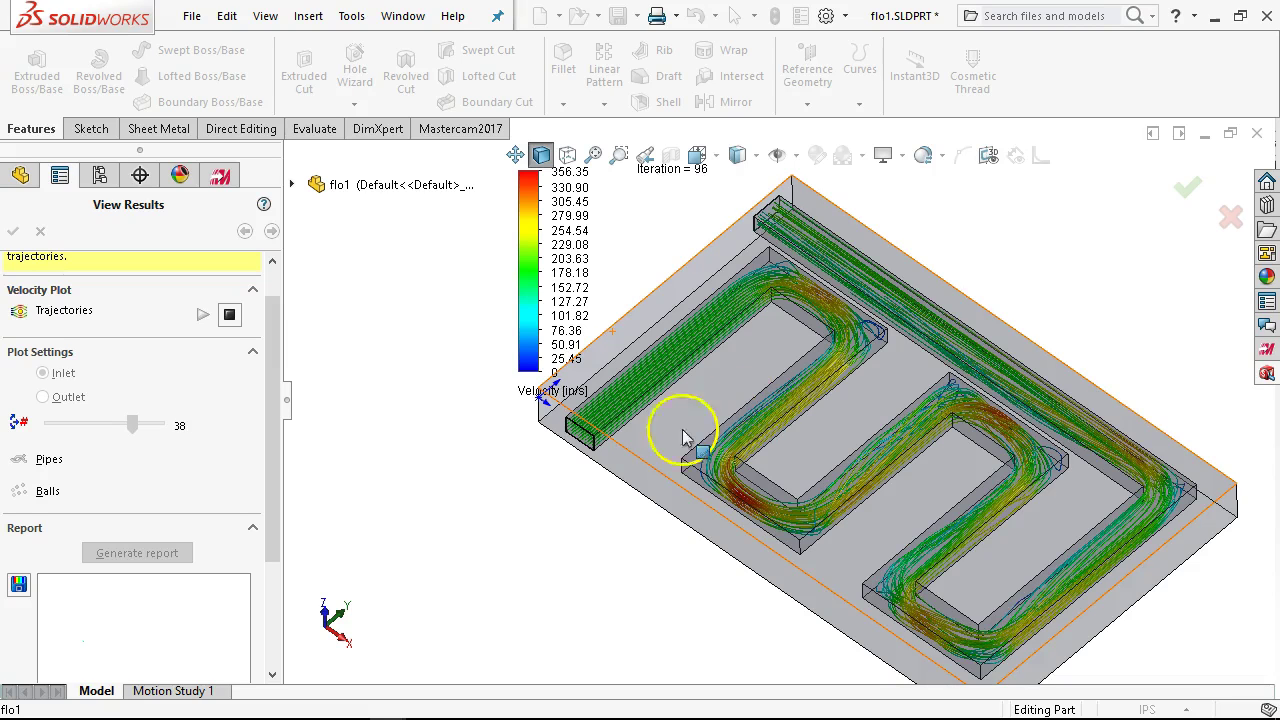
Stop the animation, switch the trajectory display from pipes to balls, and replay the velocity plot.
{"action": "scroll", "coordinate": [278, 336], "scroll_direction": "up", "scroll_amount": 1}
{"action": "mouse_move", "coordinate": [278, 336]}
{"action": "left_mouse_down"}
{"action": "mouse_move", "coordinate": [282, 372]}
{"action": "mouse_move", "coordinate": [289, 314]}
{"action": "left_mouse_up"}
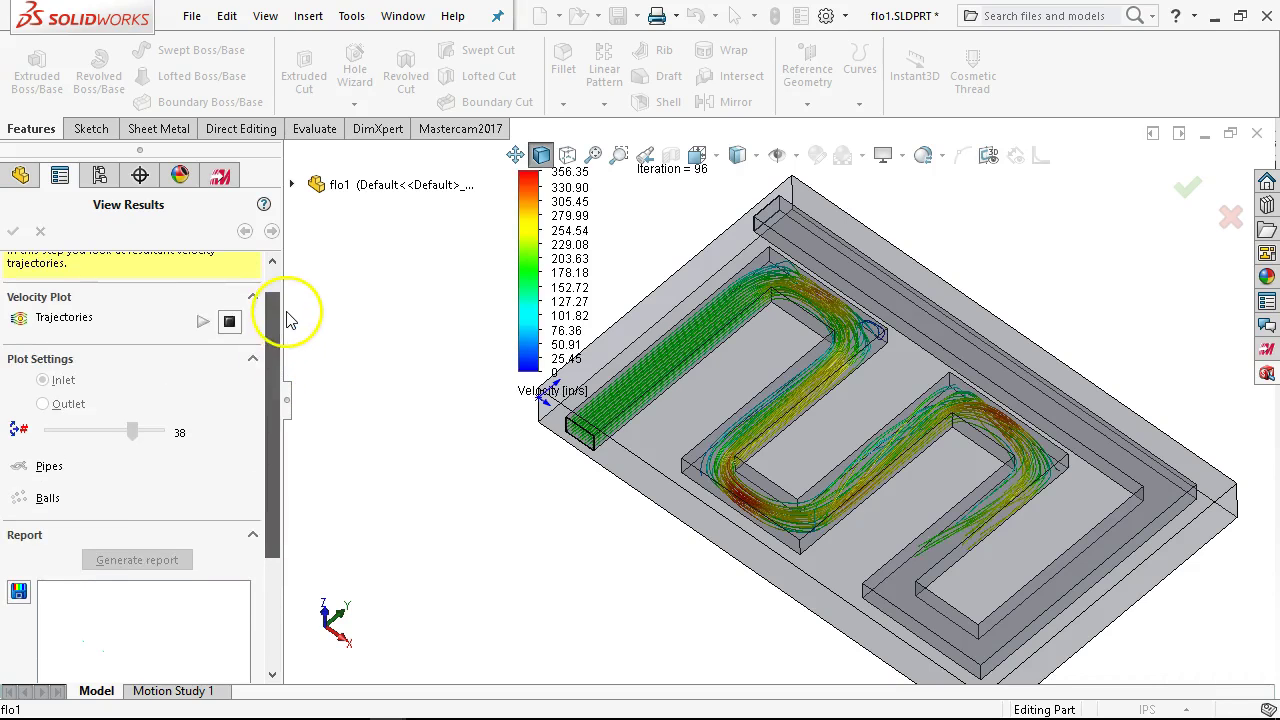
{"action": "left_click", "coordinate": [236, 326]}
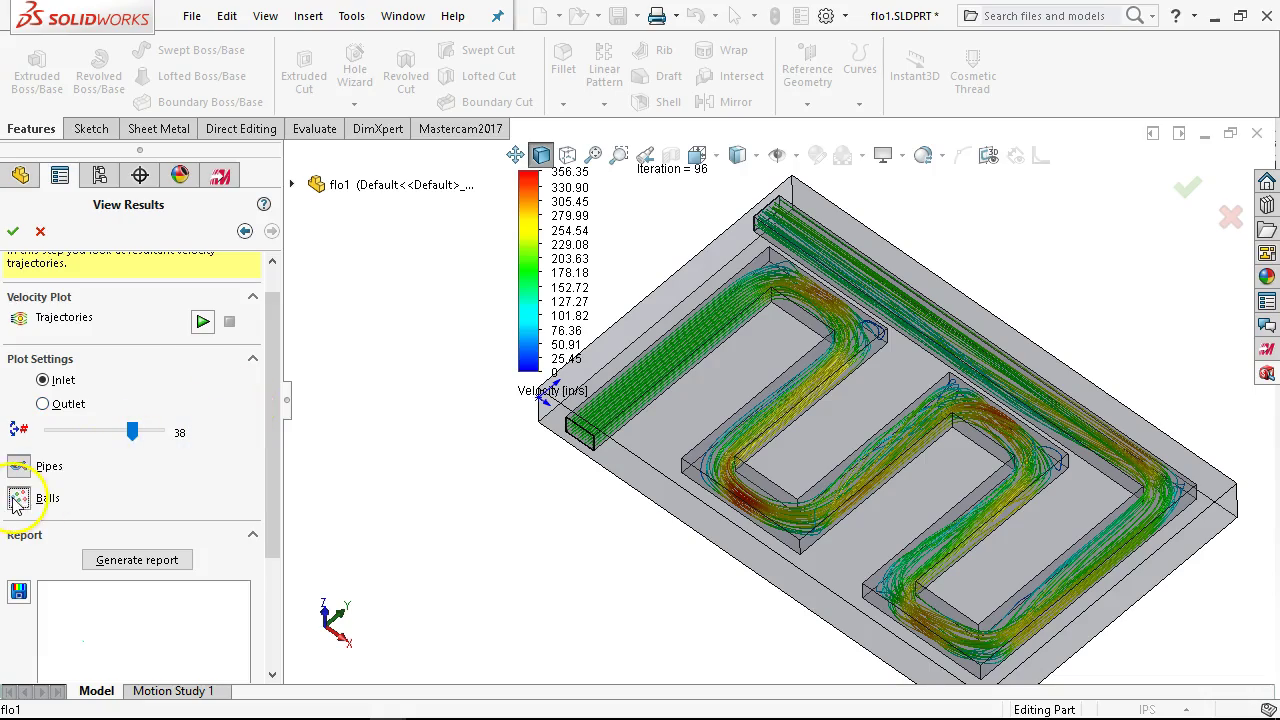
{"action": "left_click", "coordinate": [17, 499]}
{"action": "left_click", "coordinate": [199, 323]}
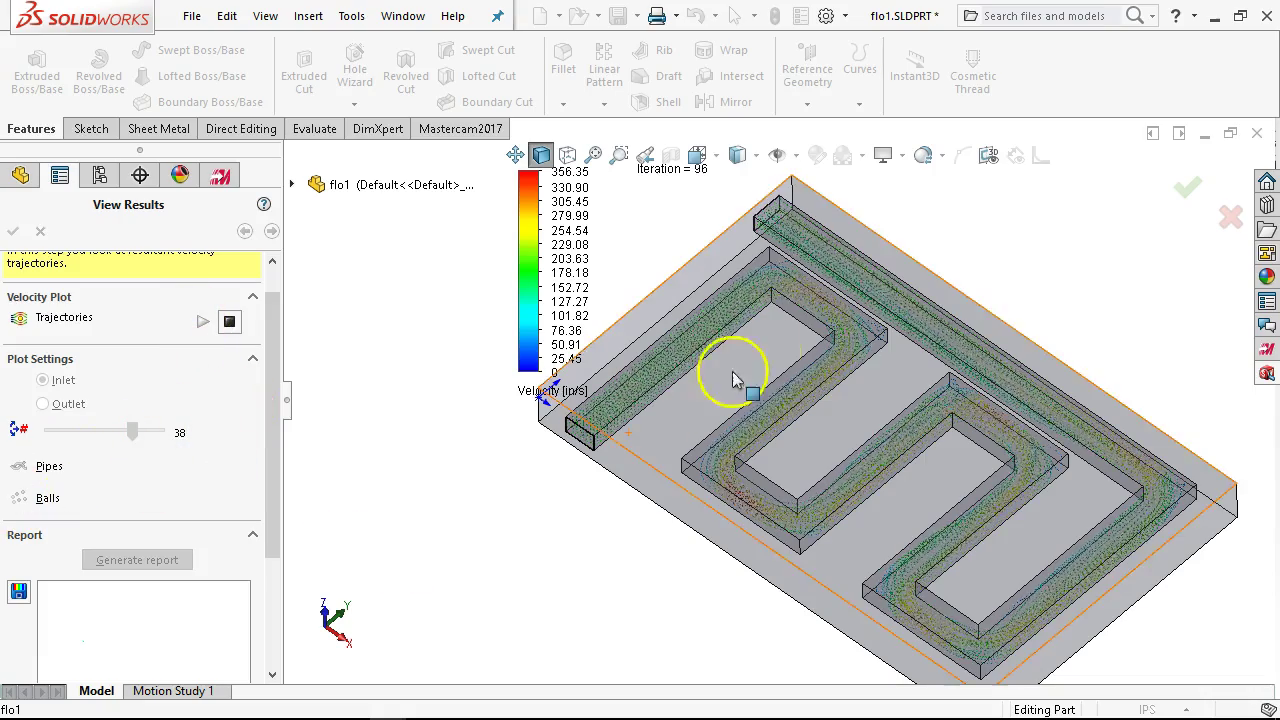
Examine the ball trajectories around the first bend and over the whole plate, and stop the animation.
{"action": "scroll", "coordinate": [745, 330], "scroll_direction": "down", "scroll_amount": 5}
{"action": "scroll", "coordinate": [763, 313], "scroll_direction": "down", "scroll_amount": 1}
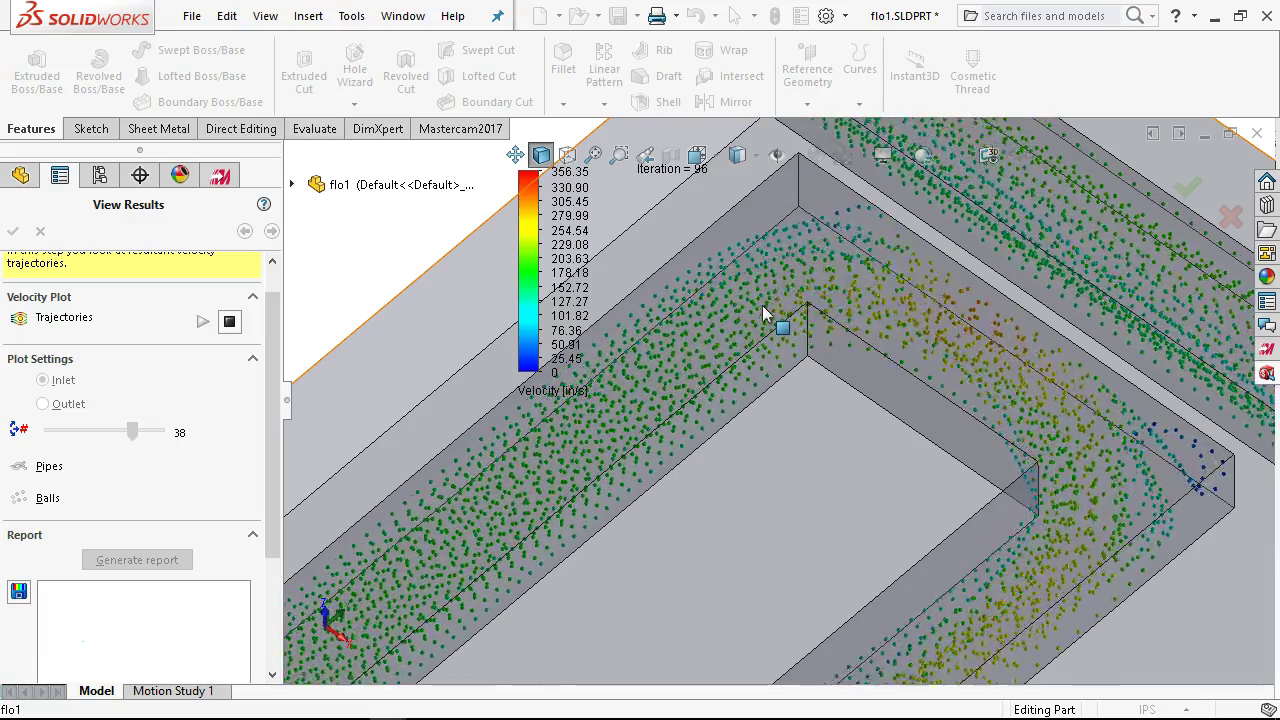
{"action": "middle_click_drag", "start_coordinate": [765, 310], "coordinate": [856, 375]}
{"action": "scroll", "coordinate": [1057, 606], "scroll_direction": "up", "scroll_amount": 6}
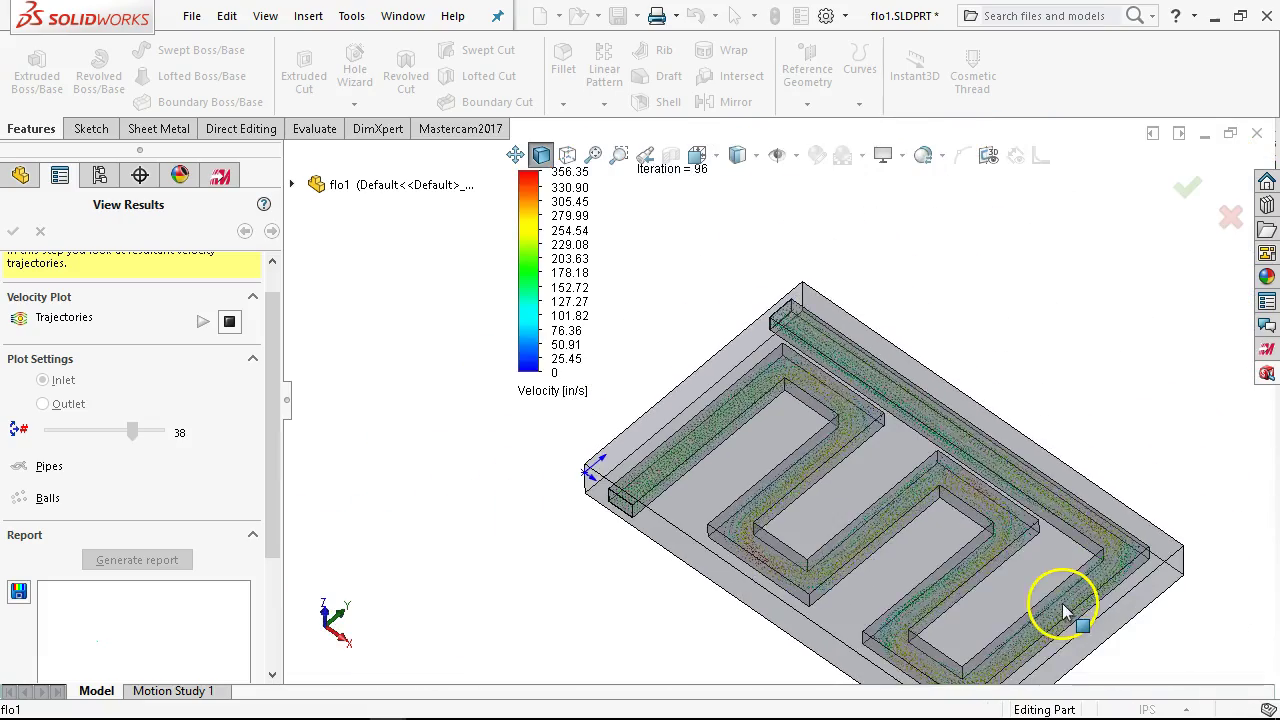
{"action": "scroll", "coordinate": [781, 560], "scroll_direction": "up", "scroll_amount": 1}
{"action": "scroll", "coordinate": [809, 583], "scroll_direction": "down", "scroll_amount": 3}
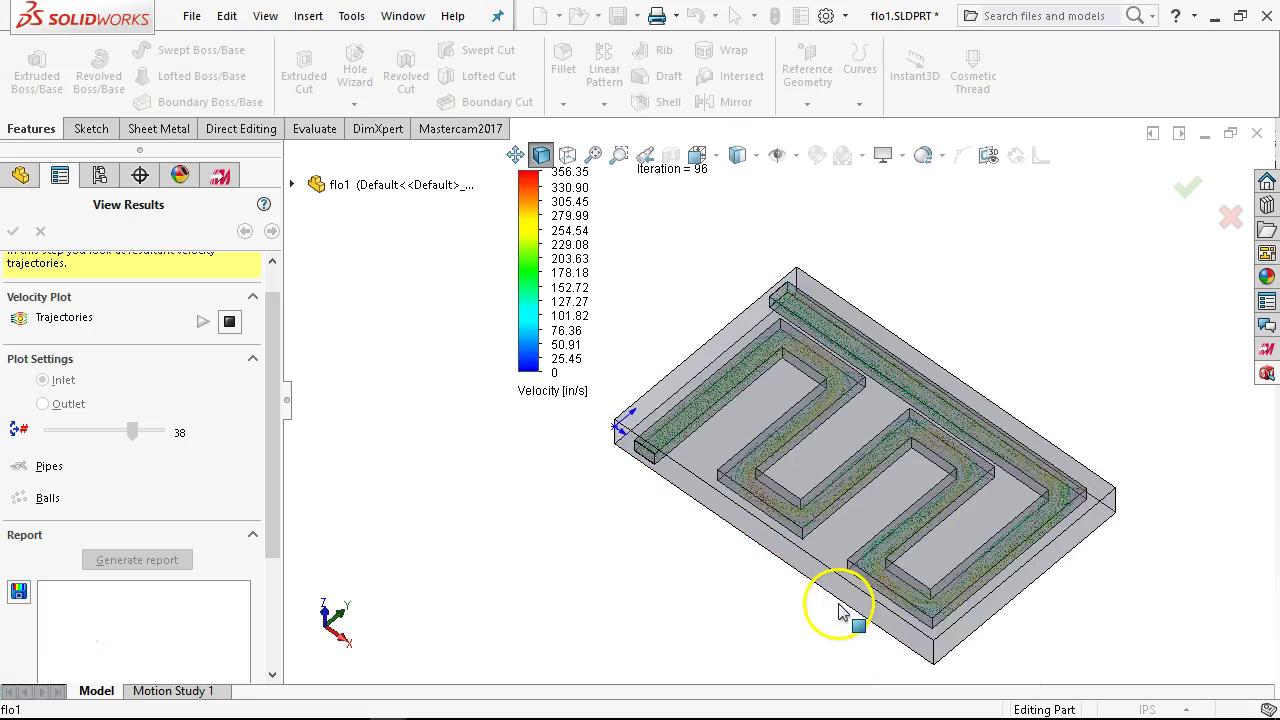
{"action": "left_click", "coordinate": [229, 322]}
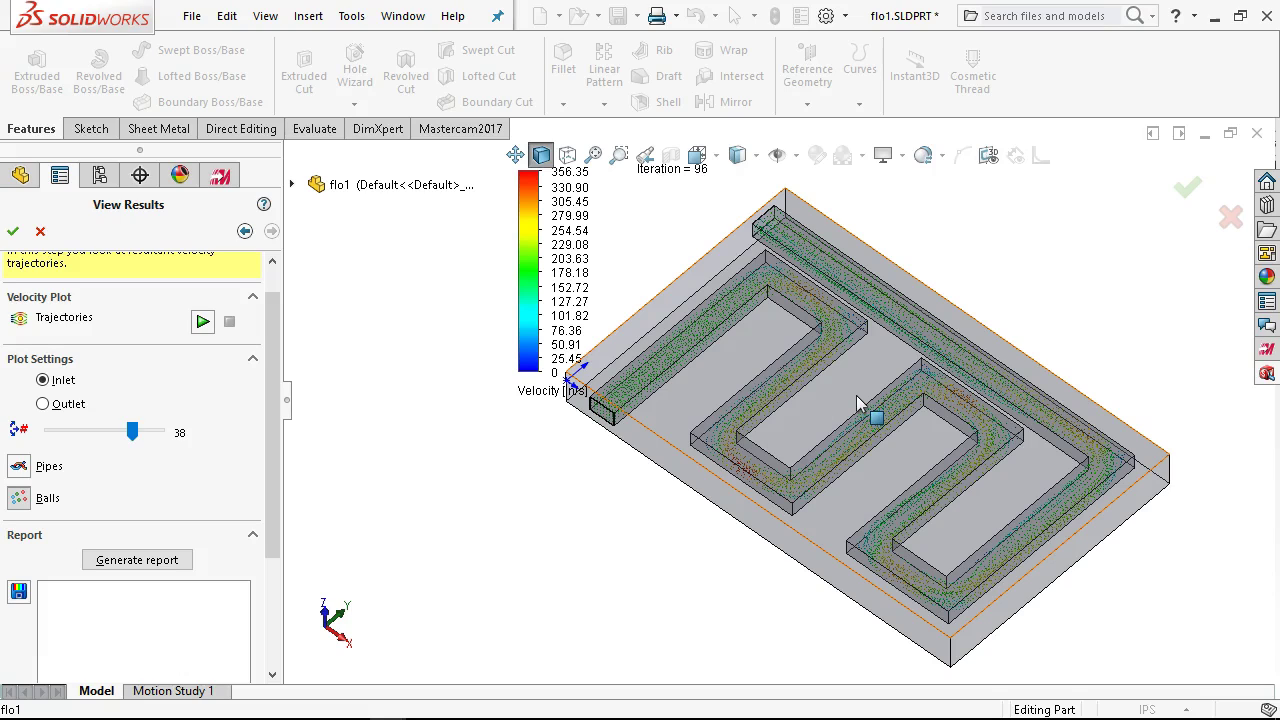
{"action": "left_click_drag", "start_coordinate": [856, 395], "coordinate": [778, 378]}
{"action": "left_click_drag", "start_coordinate": [679, 363], "coordinate": [829, 336]}
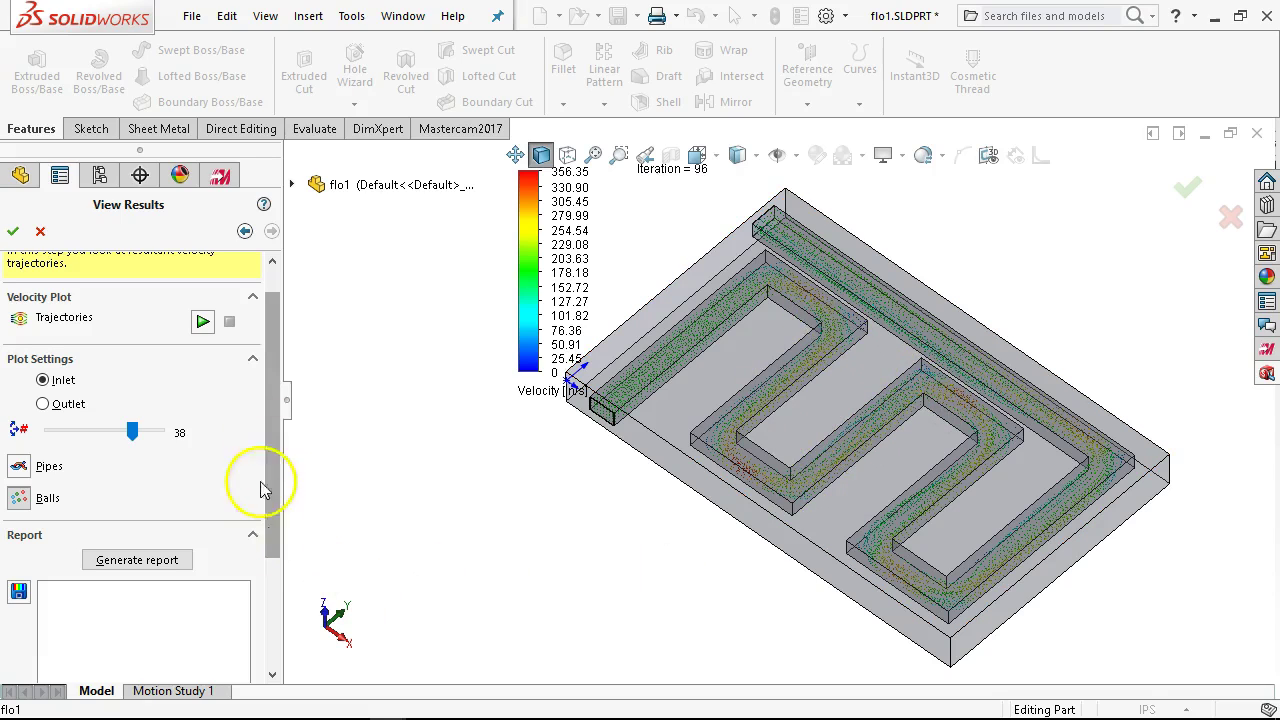
Cancel out of the FloXpress results and close the flo1 part.
{"action": "scroll", "coordinate": [278, 355], "scroll_direction": "up", "scroll_amount": 1}
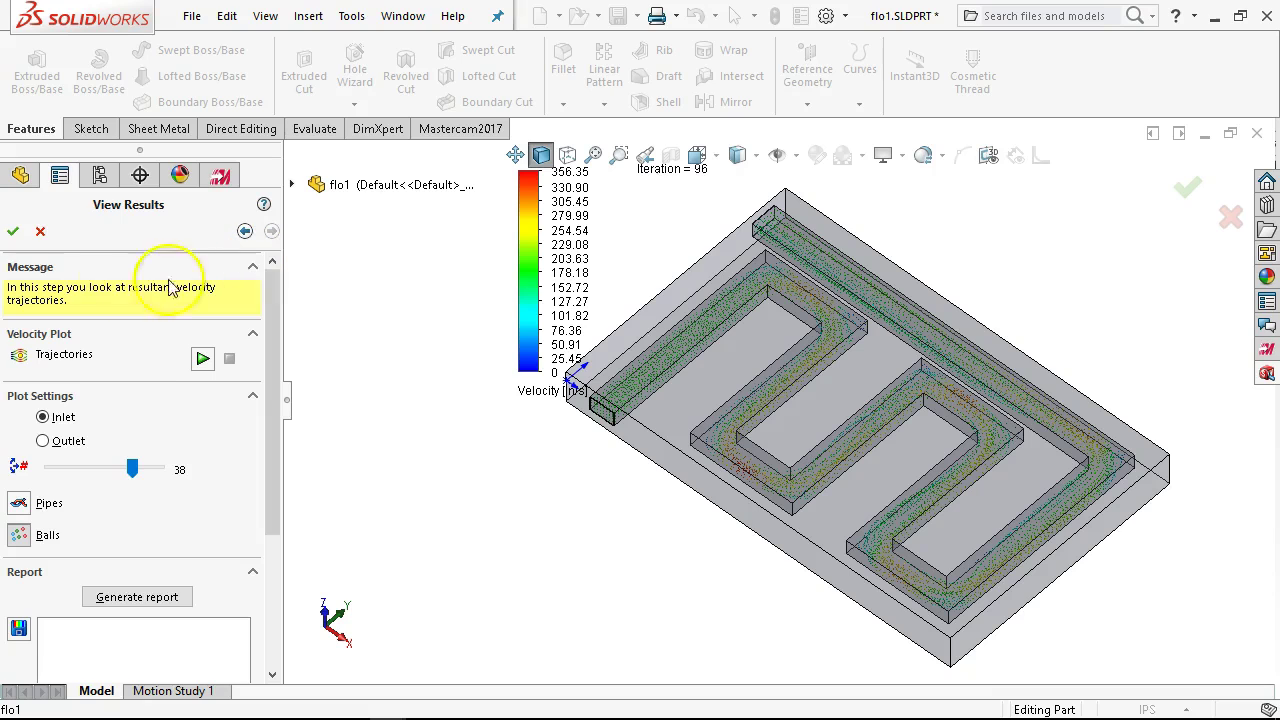
{"action": "left_click", "coordinate": [40, 233]}
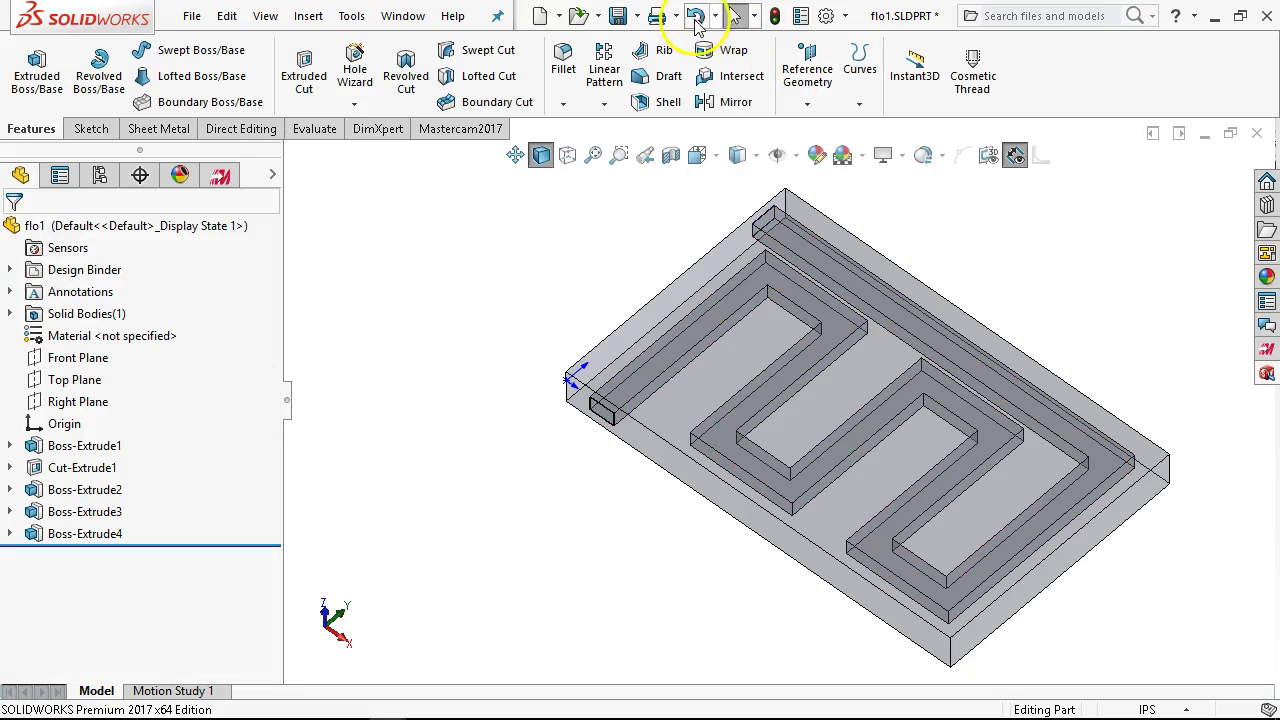
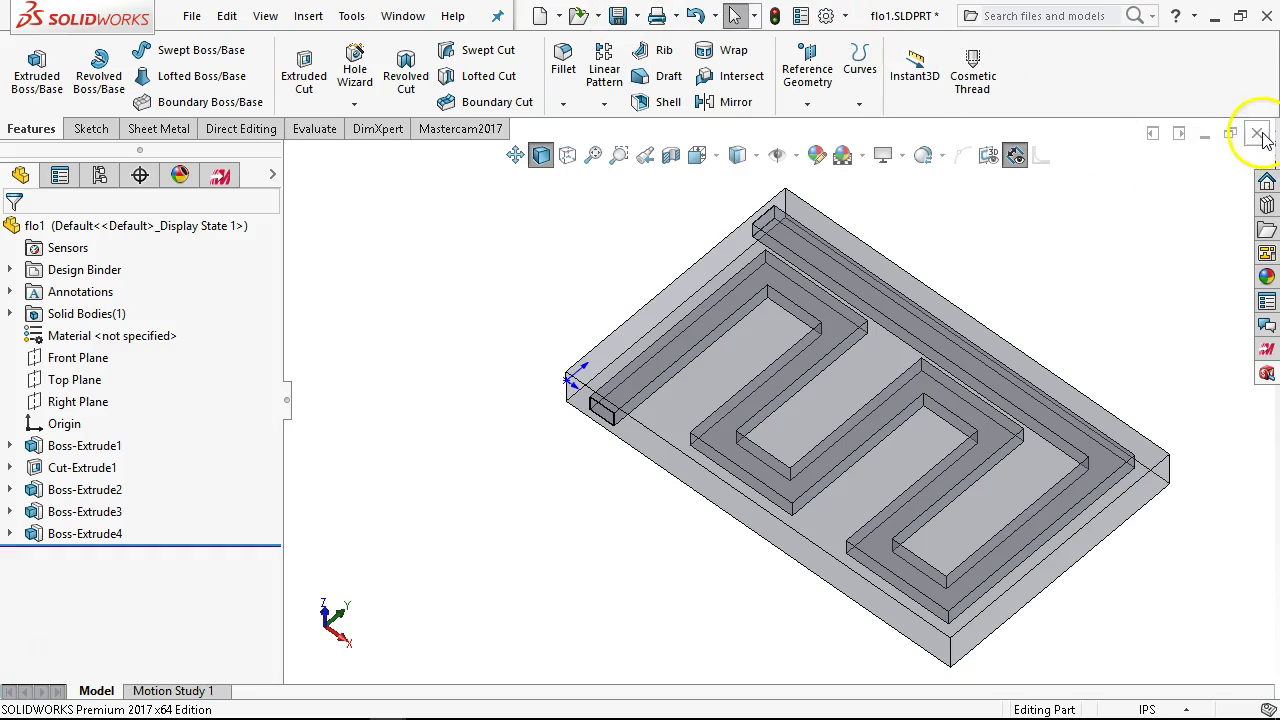
{"action": "left_click", "coordinate": [509, 382]}
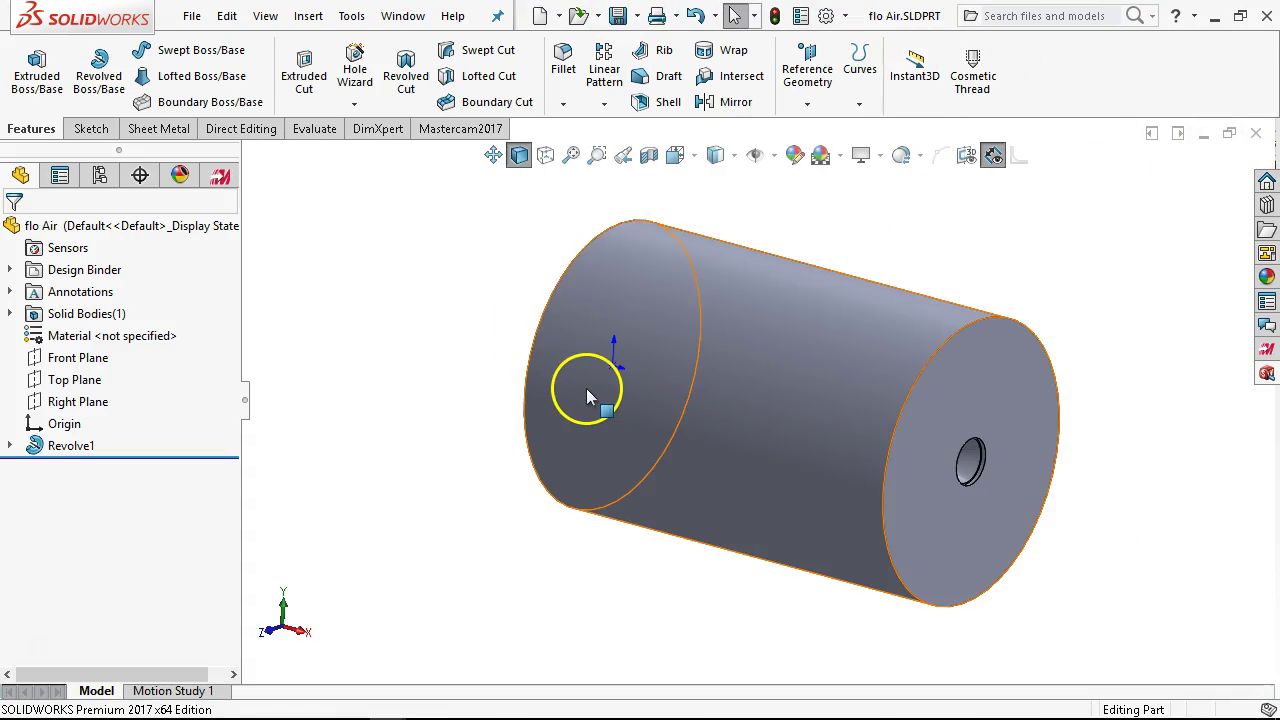
Open the part flo.SLDPRT, the serpentine plate with rounded channel bends, from the F: drive.
{"action": "left_click", "coordinate": [192, 17]}
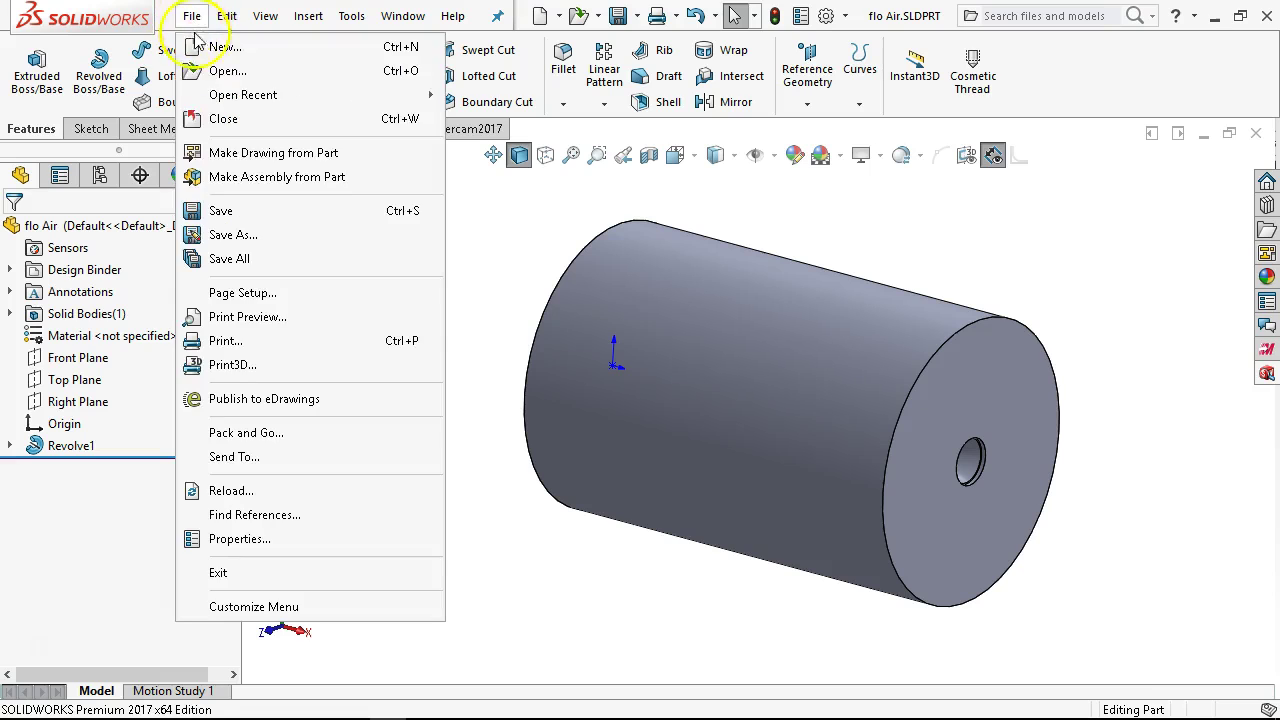
{"action": "left_click", "coordinate": [229, 78]}
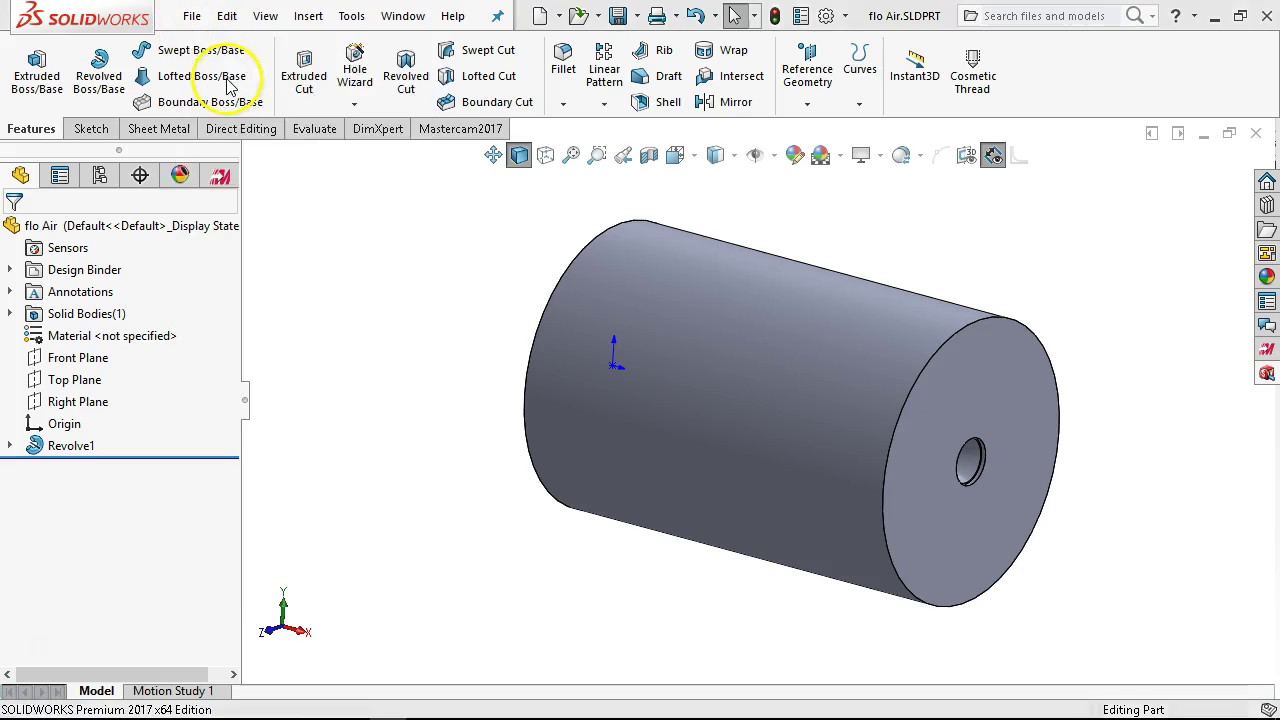
{"action": "left_click_drag", "start_coordinate": [506, 257], "coordinate": [434, 451]}
{"action": "left_click", "coordinate": [295, 281]}
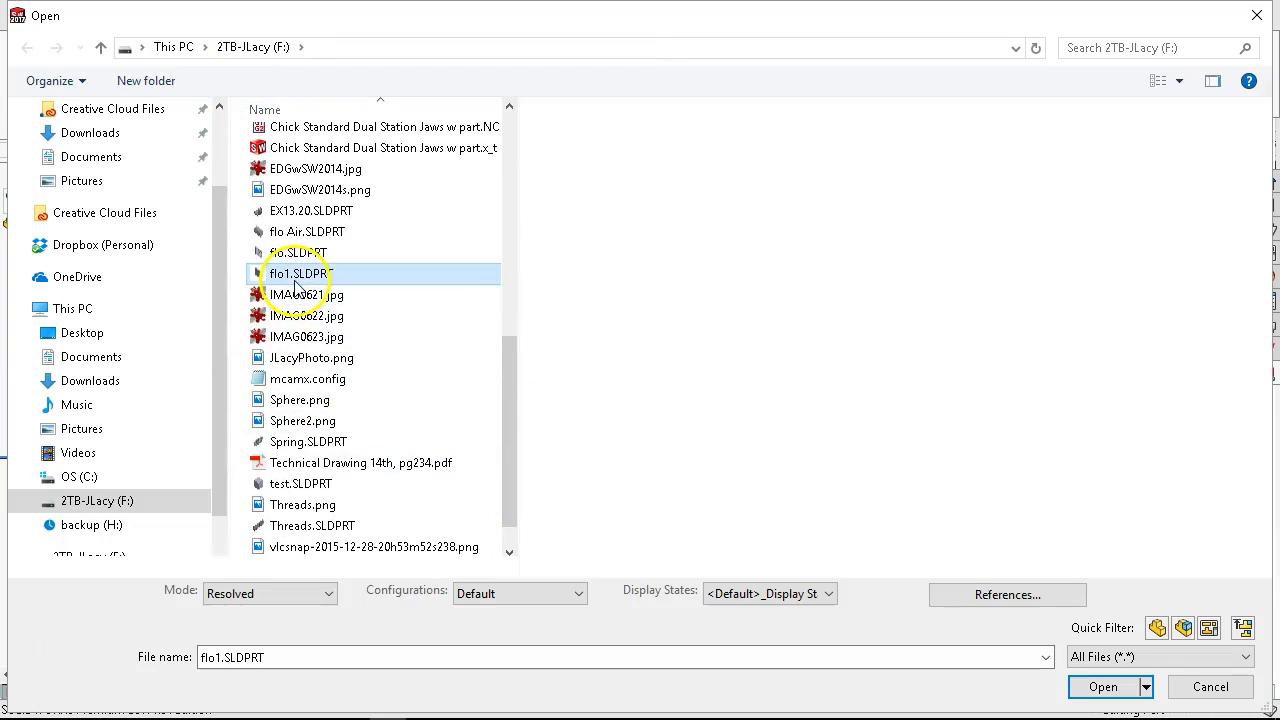
{"action": "left_click", "coordinate": [305, 253]}
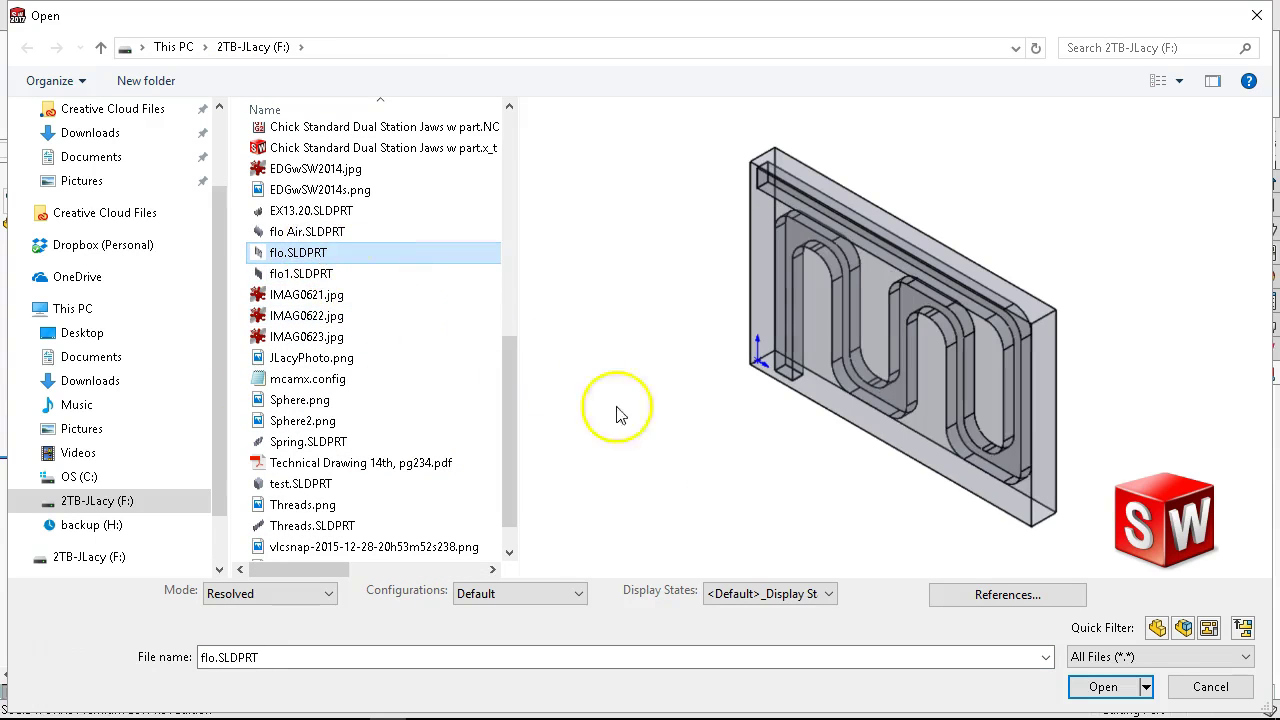
{"action": "left_click", "coordinate": [1100, 687]}
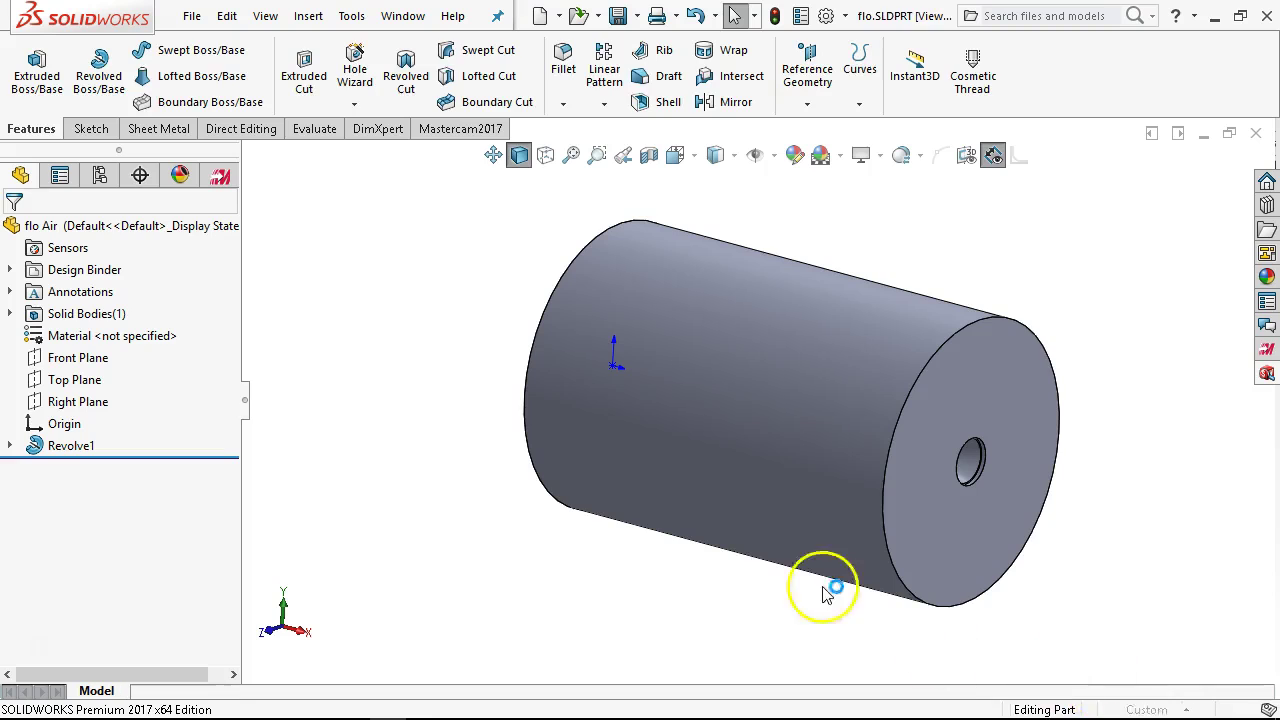
Start FloXpress on the flo part and solve the flow model to show its velocity trajectories.
{"action": "middle_click_drag", "start_coordinate": [663, 455], "coordinate": [857, 400]}
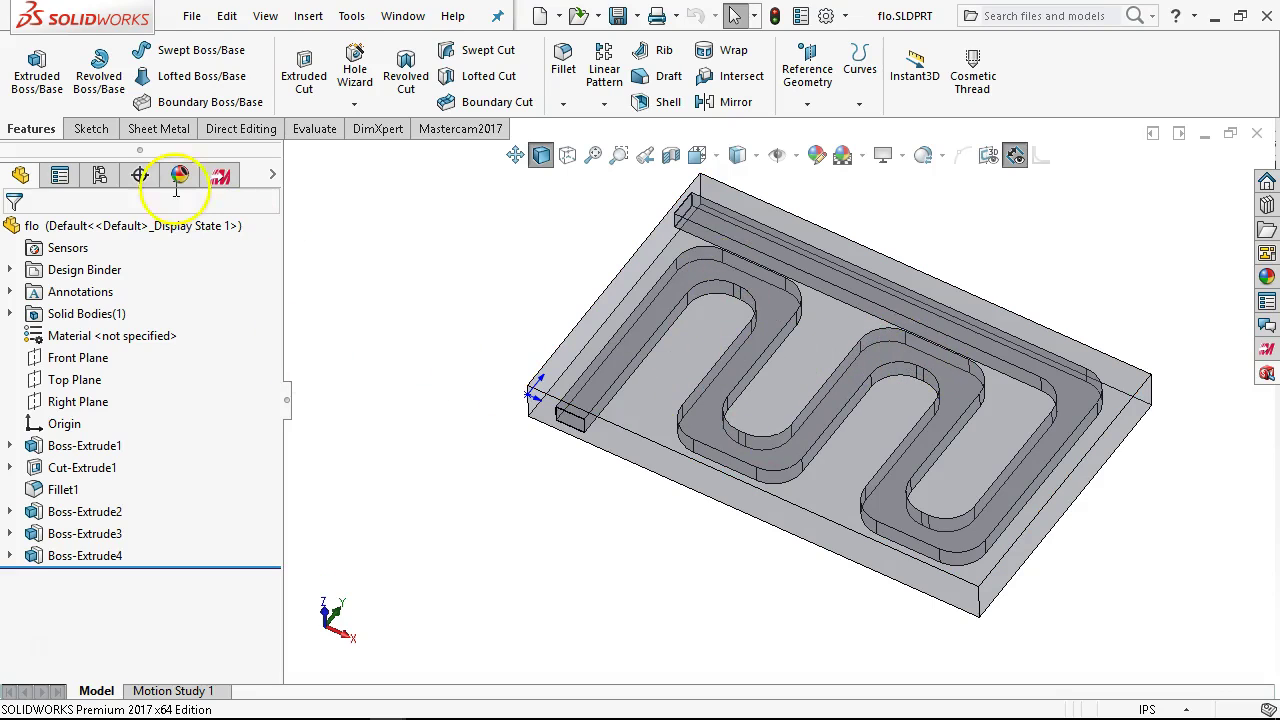
{"action": "left_click", "coordinate": [351, 17]}
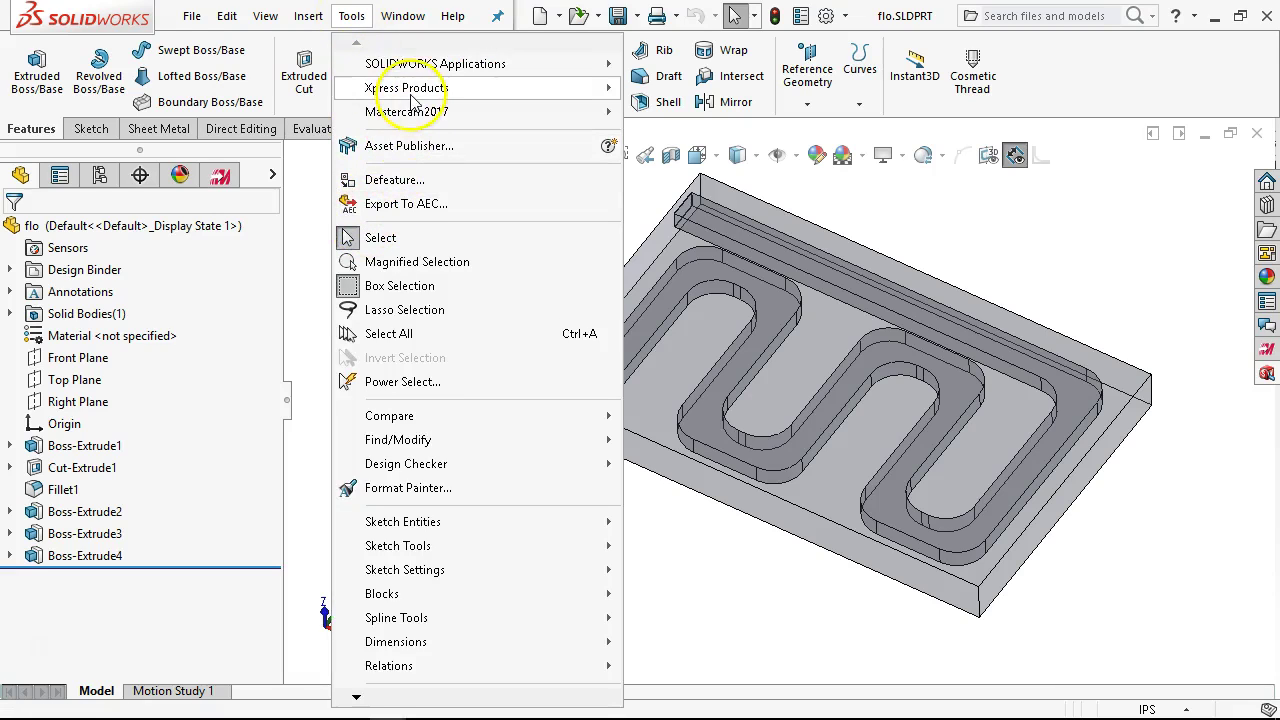
{"action": "mouse_move", "coordinate": [457, 87]}
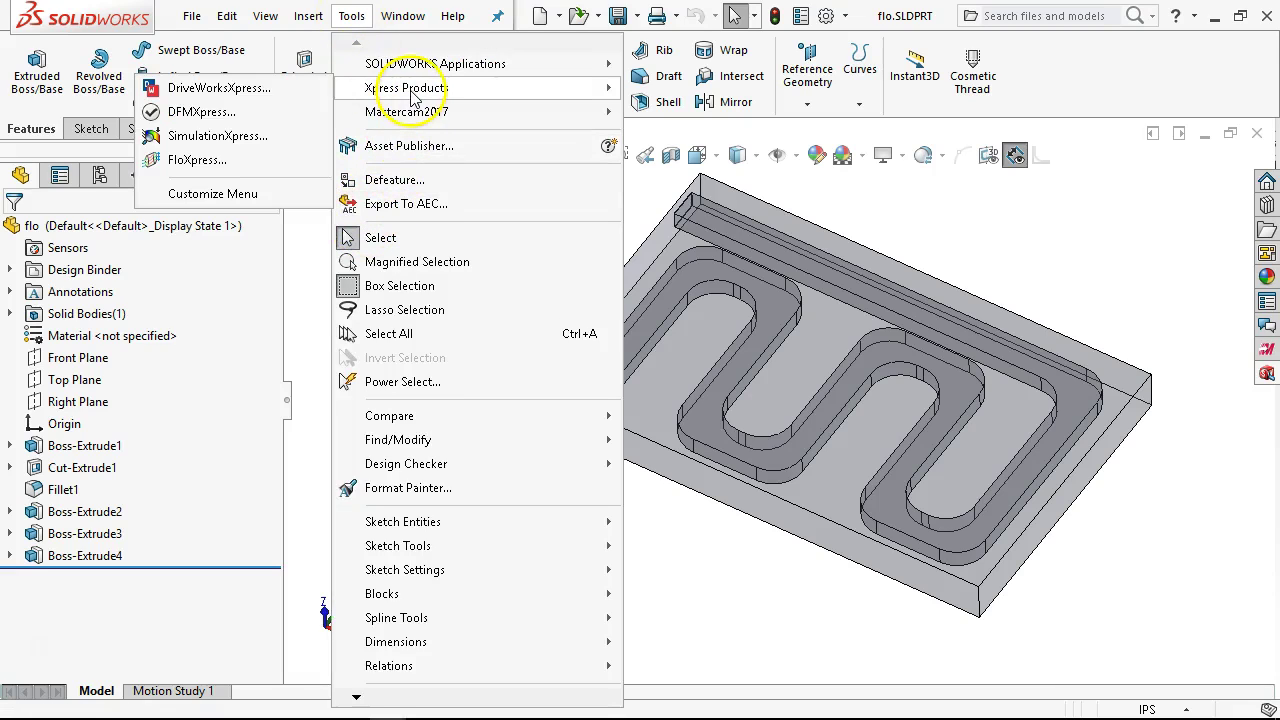
{"action": "left_click", "coordinate": [218, 160]}
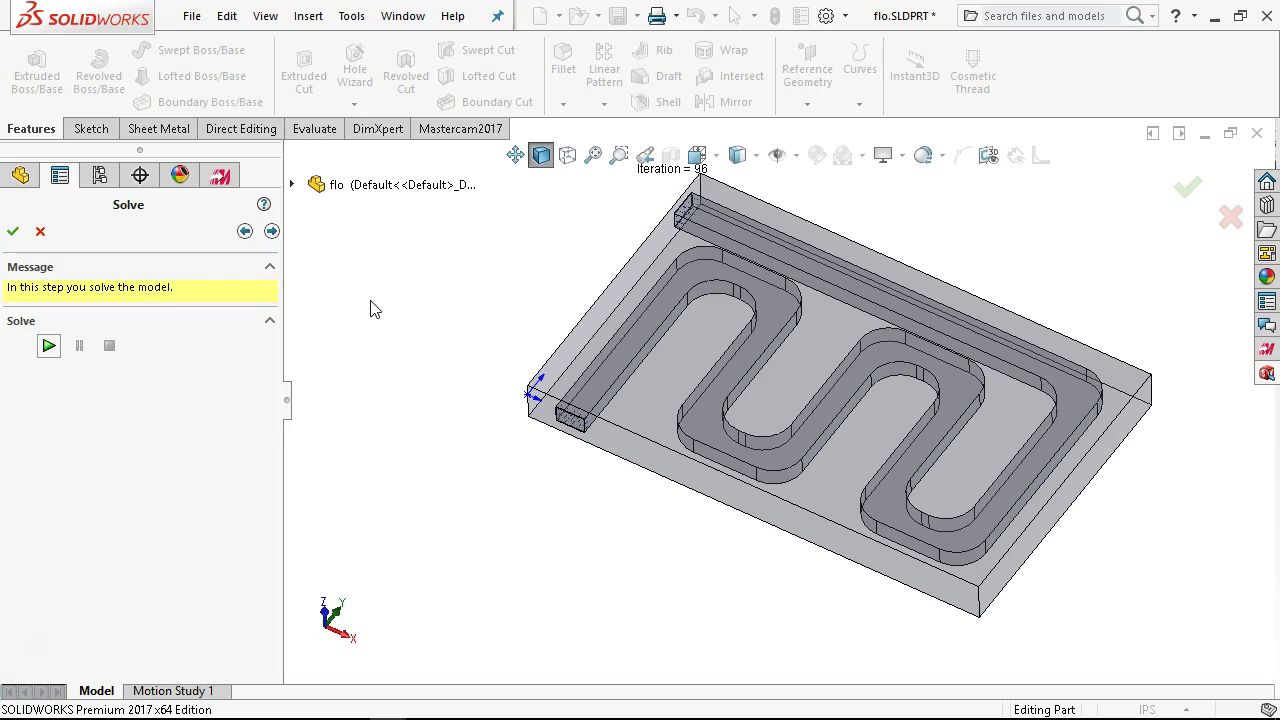
{"action": "scroll", "coordinate": [563, 255], "scroll_direction": "down", "scroll_amount": 5}
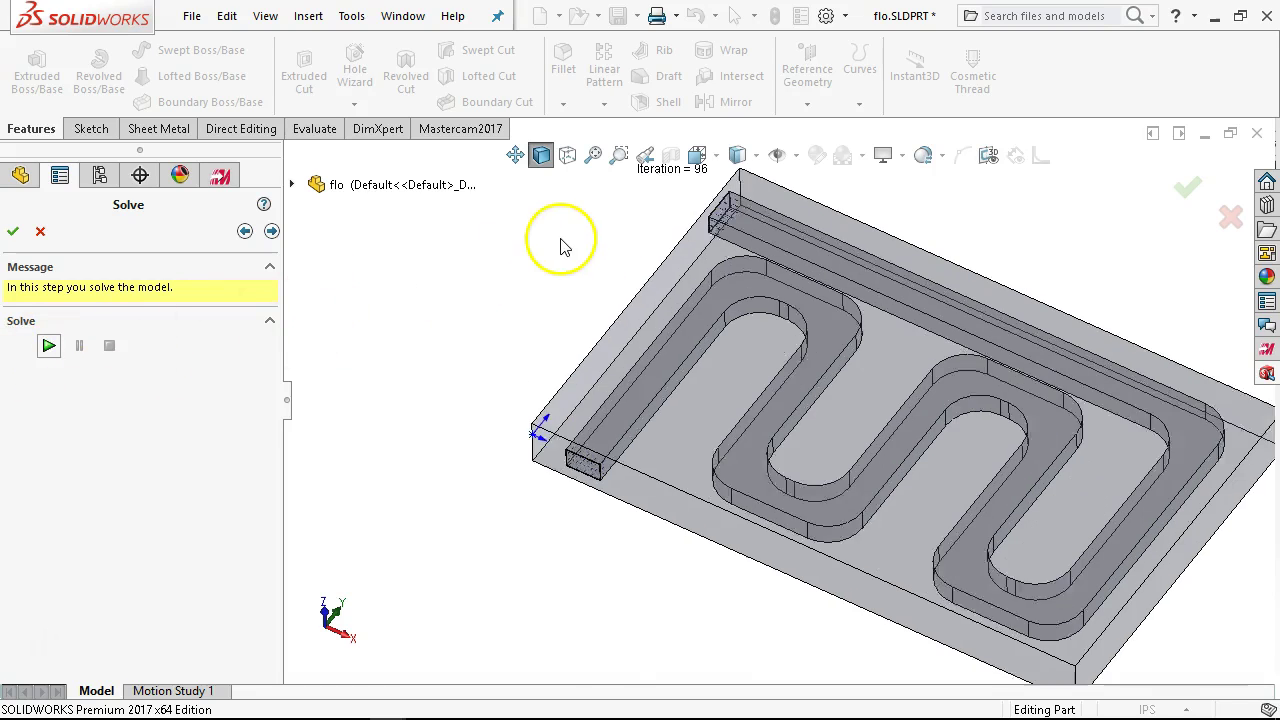
{"action": "left_click", "coordinate": [50, 345]}
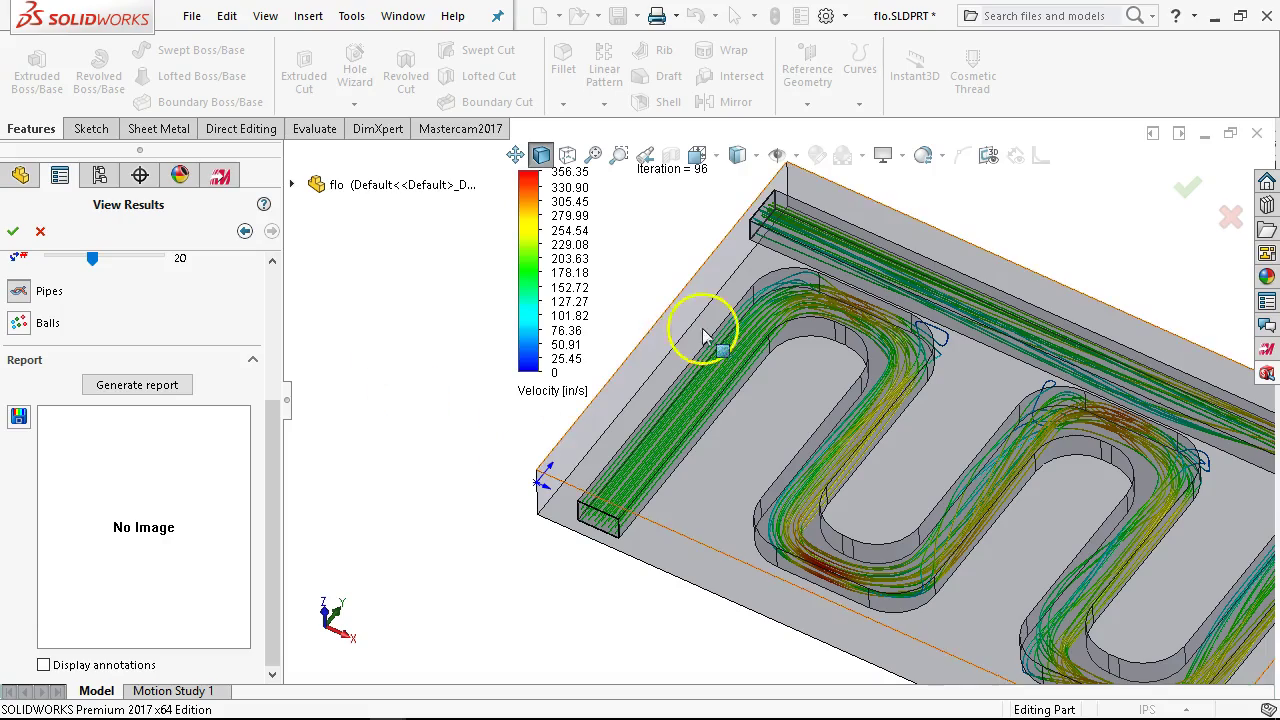
Set the number of inlet trajectories to 40 and inspect the flow around the rounded bends.
{"action": "scroll", "coordinate": [857, 300], "scroll_direction": "down", "scroll_amount": 5}
{"action": "middle_click_drag", "start_coordinate": [868, 345], "coordinate": [920, 329]}
{"action": "scroll", "coordinate": [845, 492], "scroll_direction": "up", "scroll_amount": 3}
{"action": "scroll", "coordinate": [843, 505], "scroll_direction": "down", "scroll_amount": 4}
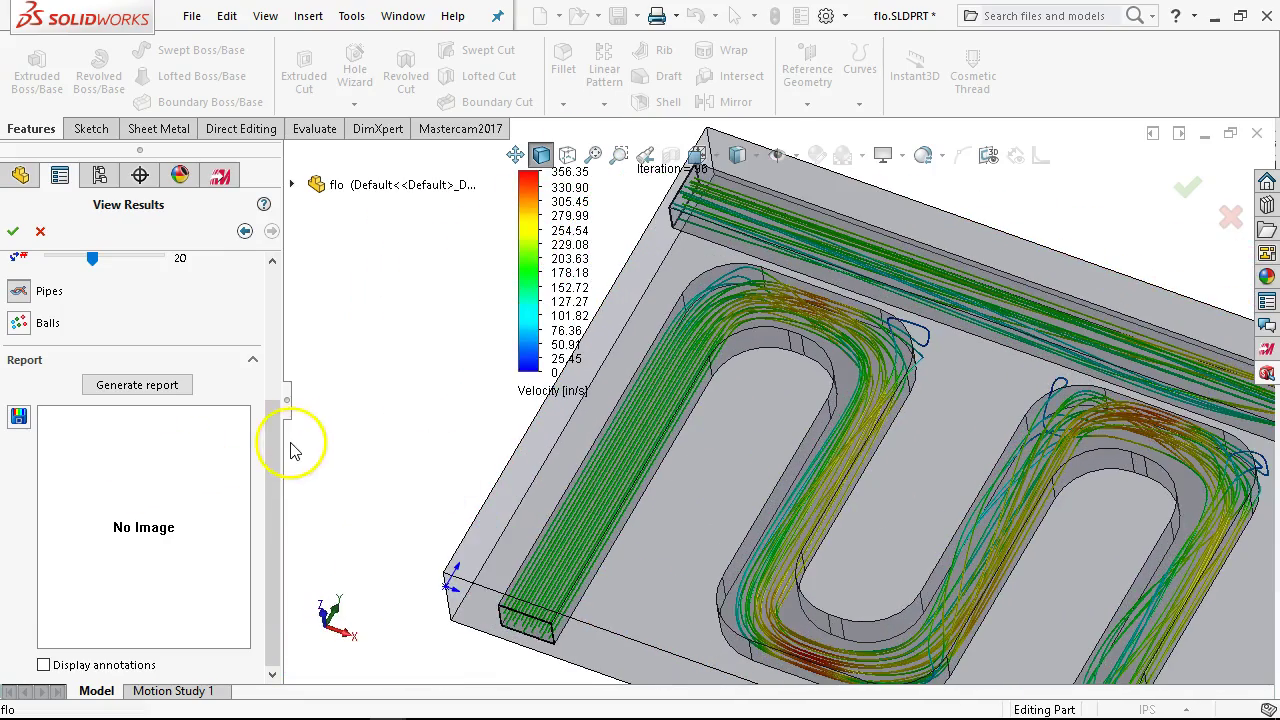
{"action": "left_click_drag", "start_coordinate": [260, 450], "coordinate": [277, 329]}
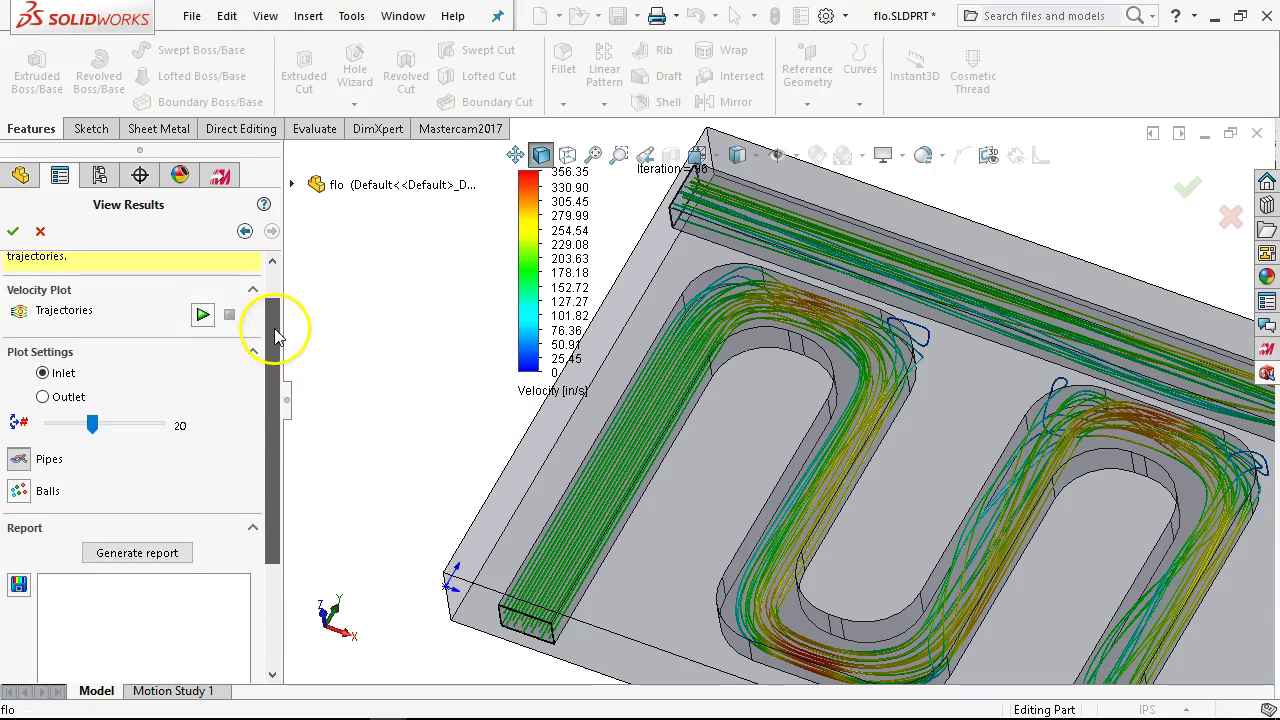
{"action": "left_click", "coordinate": [145, 428]}
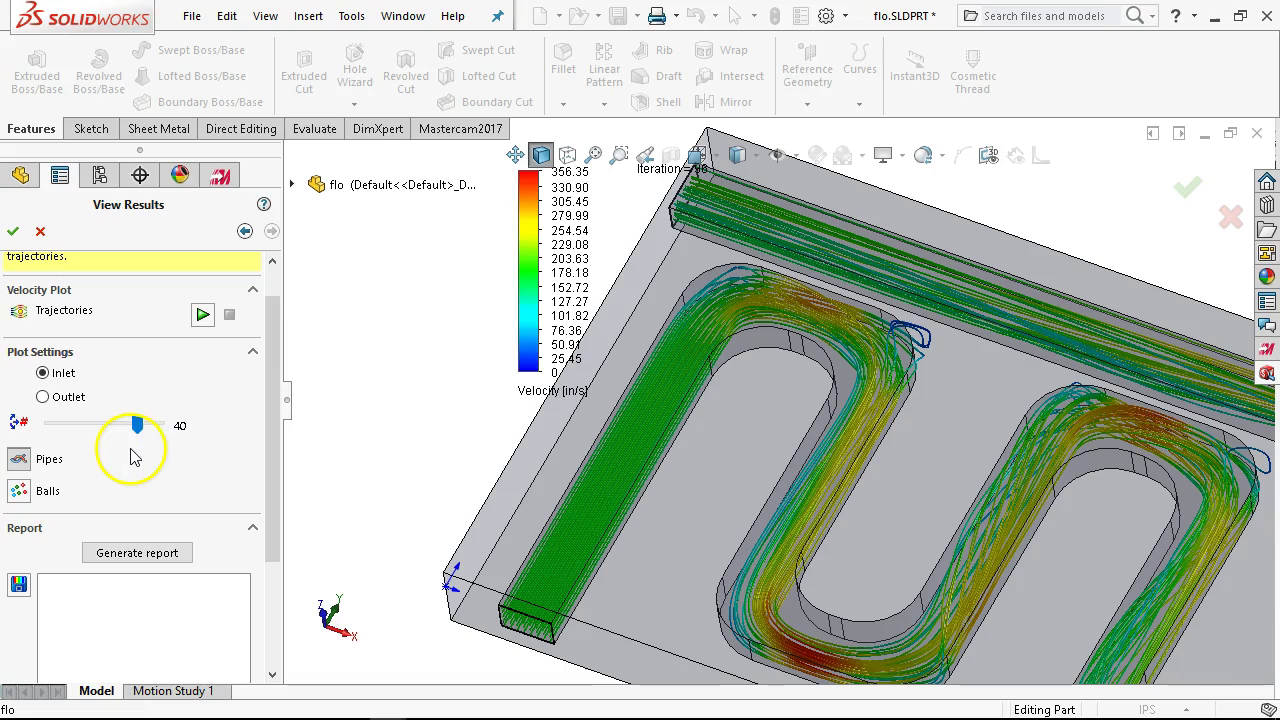
{"action": "scroll", "coordinate": [770, 283], "scroll_direction": "down", "scroll_amount": 1}
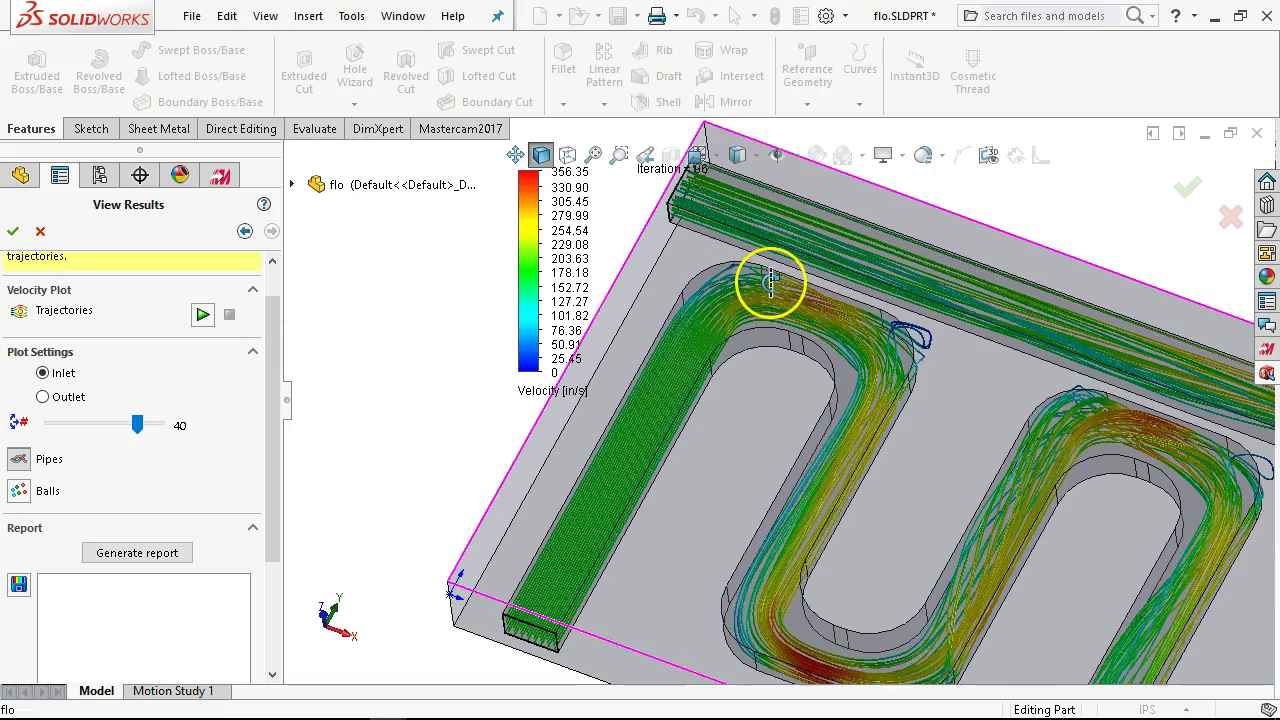
{"action": "scroll", "coordinate": [770, 283], "scroll_direction": "down", "scroll_amount": 1}
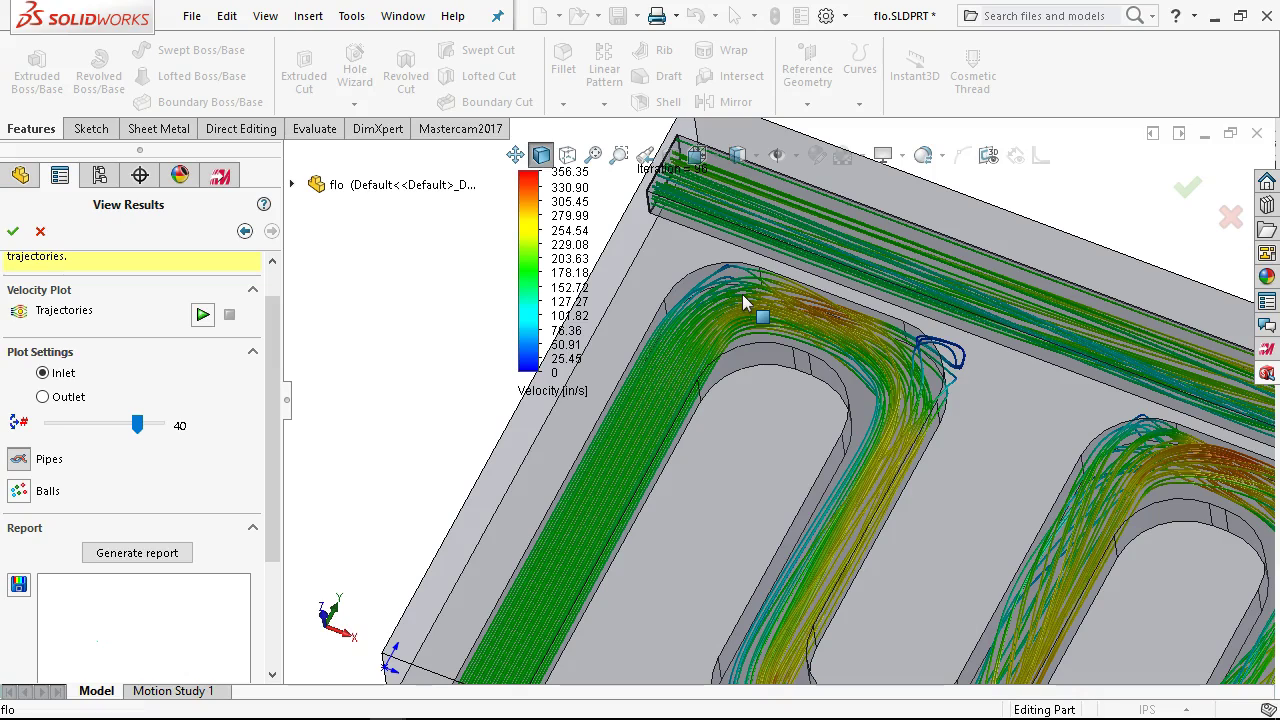
{"action": "scroll", "coordinate": [962, 380], "scroll_direction": "up", "scroll_amount": 1}
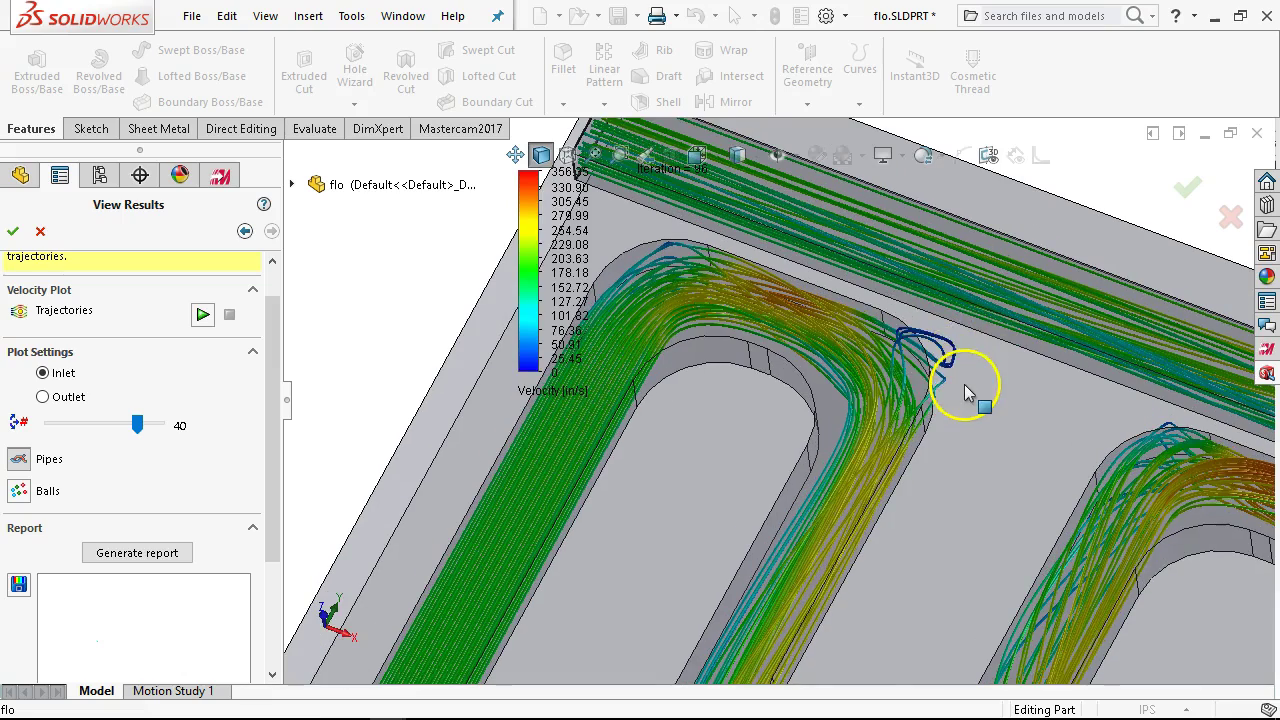
{"action": "scroll", "coordinate": [912, 400], "scroll_direction": "up", "scroll_amount": 1}
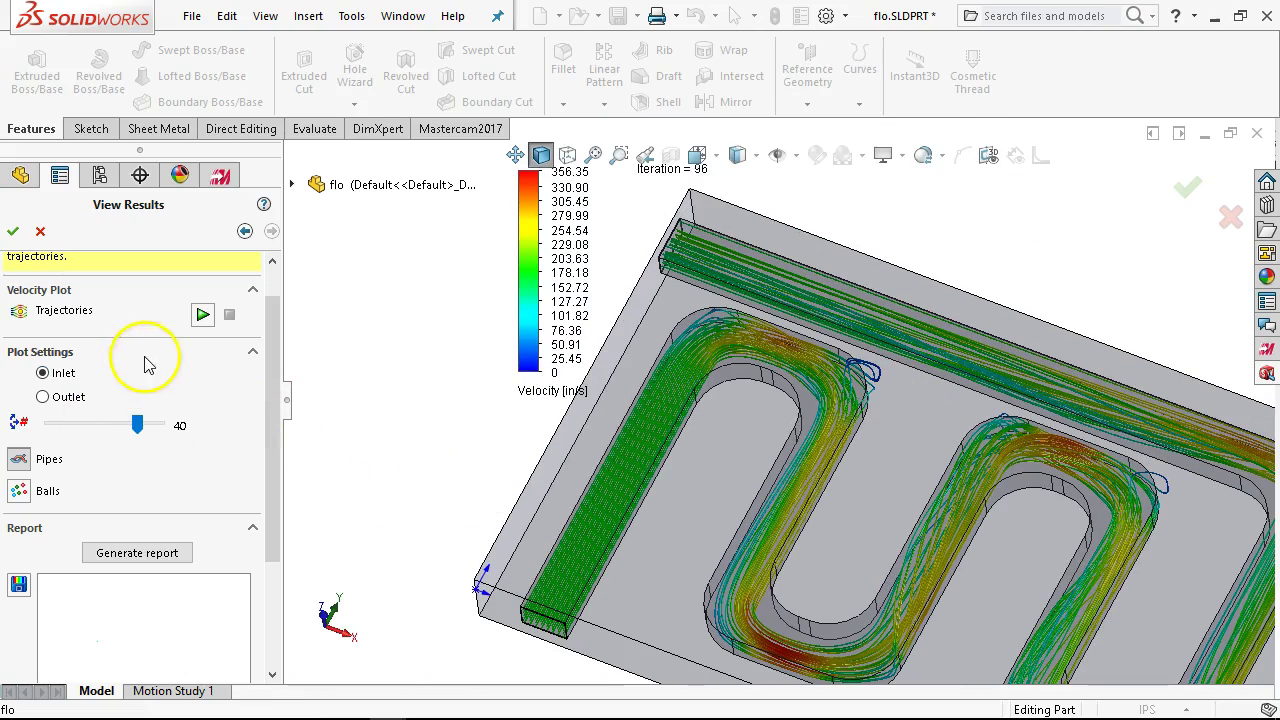
Play the pipe trajectory animation, examine the flow over the whole serpentine plate, and stop the animation.
{"action": "left_click", "coordinate": [201, 318]}
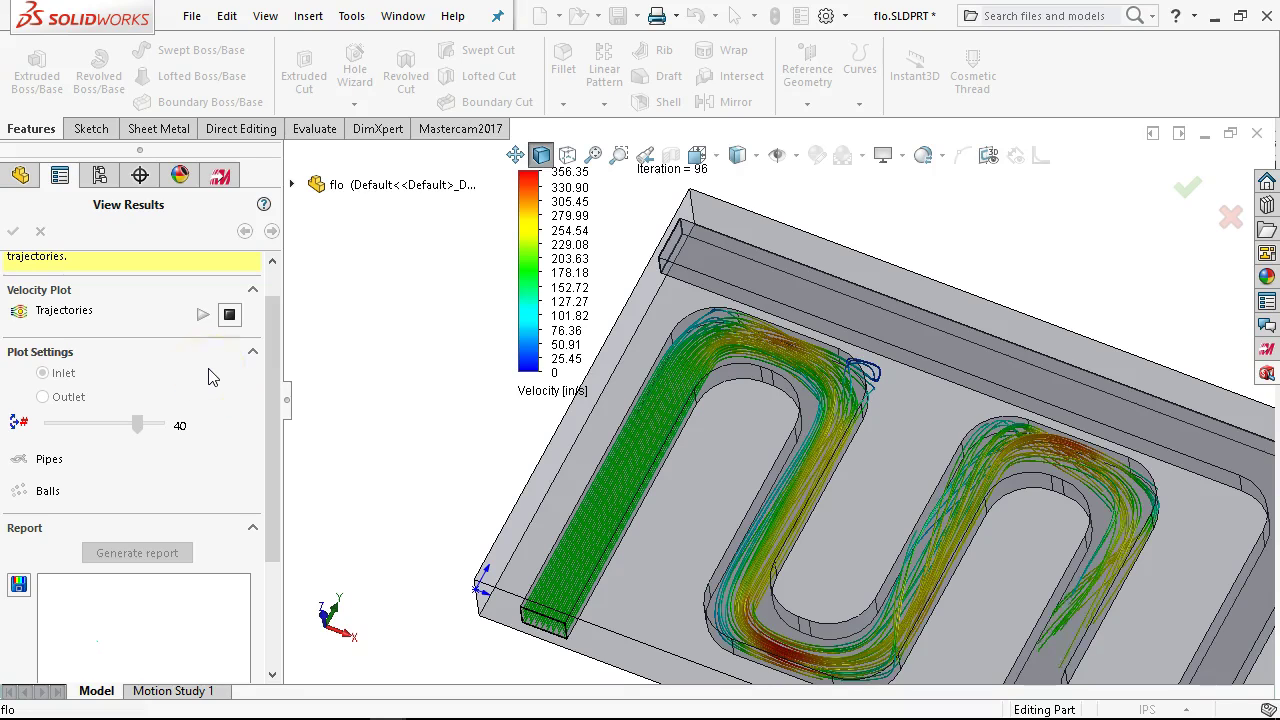
{"action": "key", "text": "f"}
{"action": "middle_click_drag", "start_coordinate": [971, 423], "coordinate": [986, 374]}
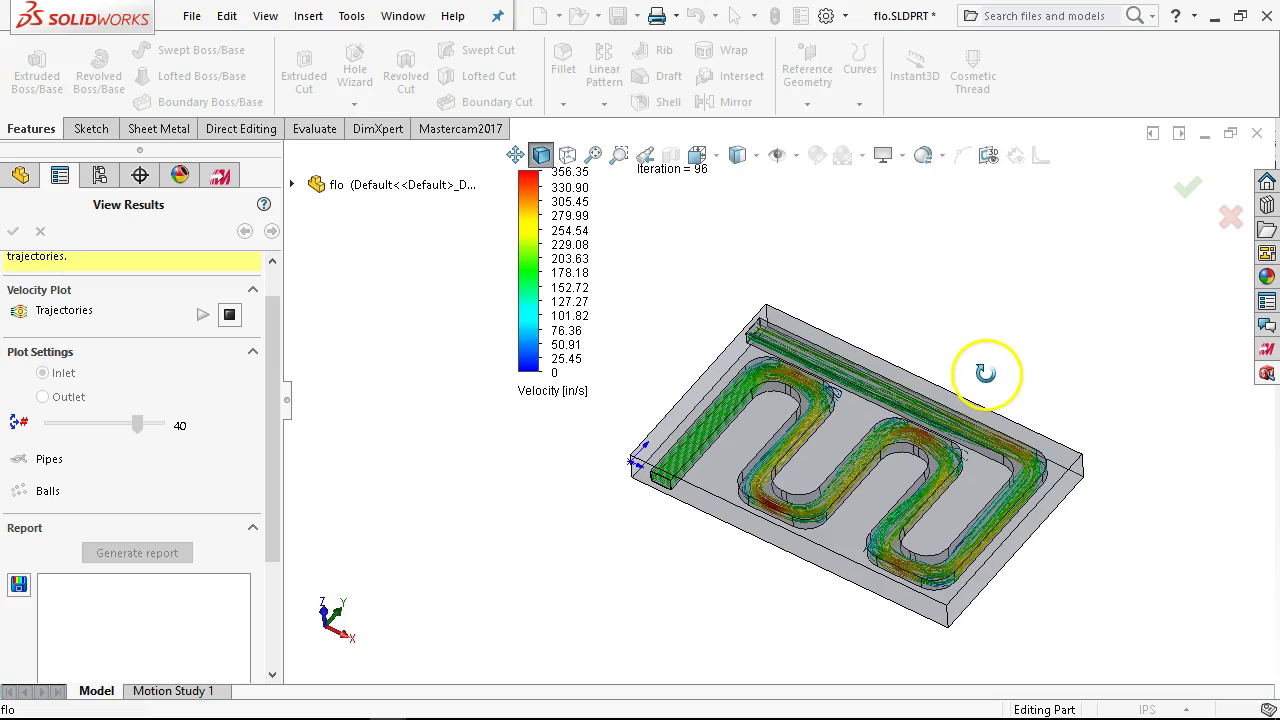
{"action": "scroll", "coordinate": [871, 534], "scroll_direction": "down", "scroll_amount": 3}
{"action": "scroll", "coordinate": [873, 545], "scroll_direction": "down", "scroll_amount": 1}
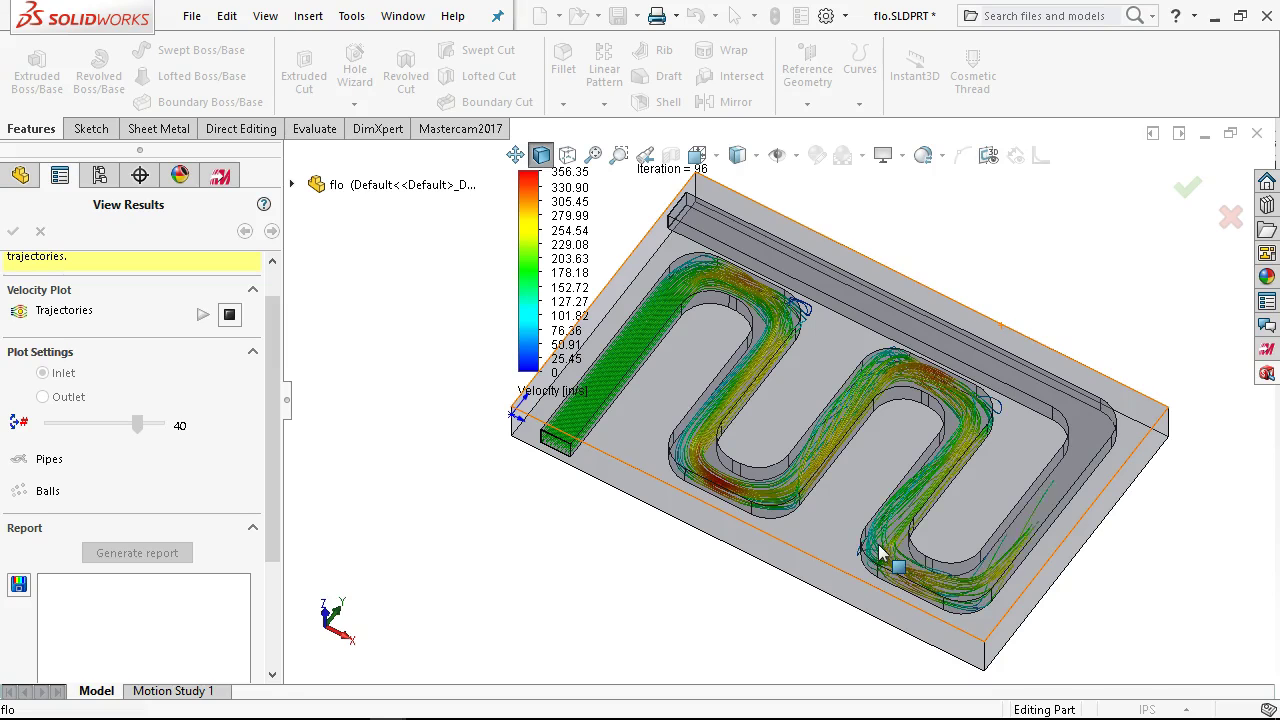
{"action": "left_click", "coordinate": [1013, 445]}
{"action": "left_click", "coordinate": [885, 546]}
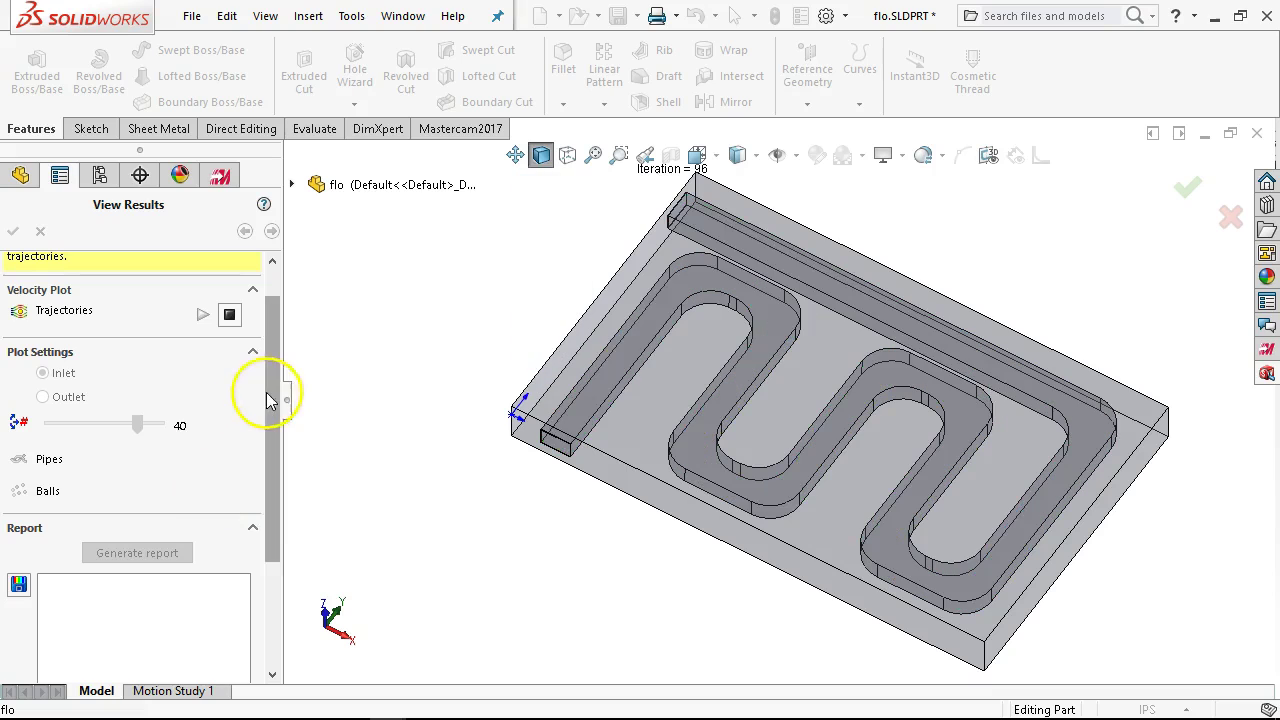
{"action": "scroll", "coordinate": [284, 350], "scroll_direction": "up", "scroll_amount": 2}
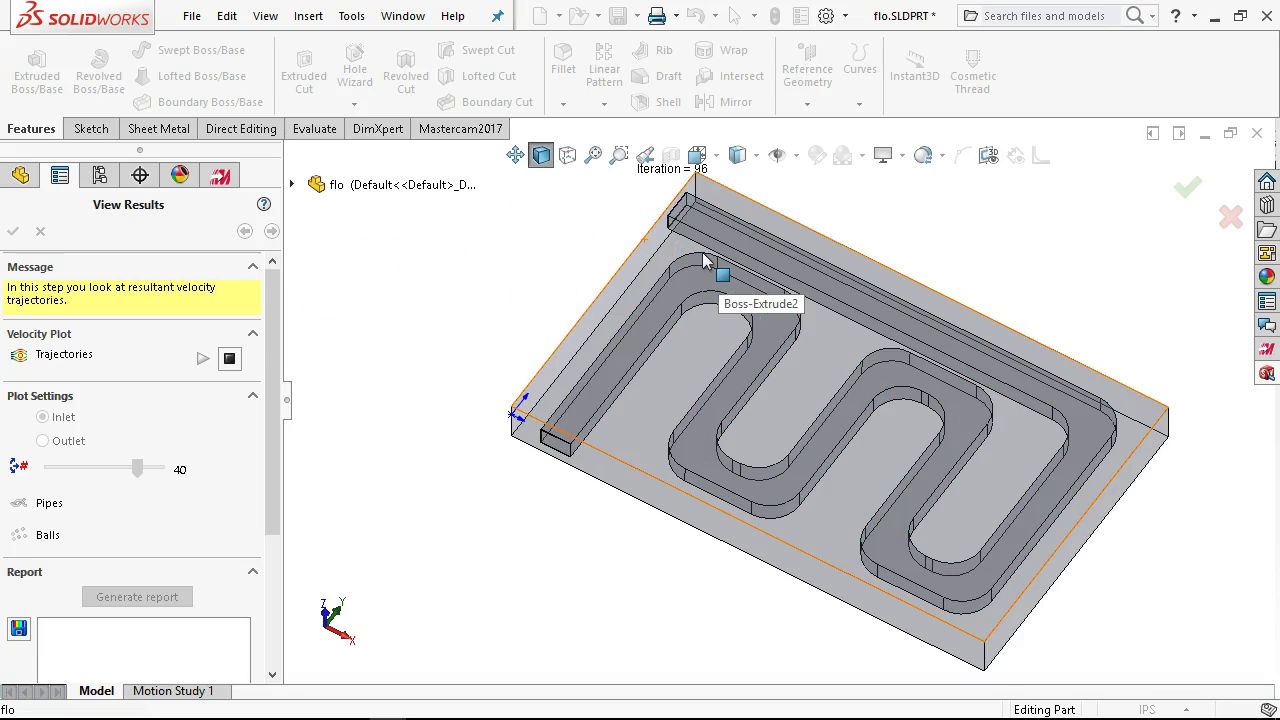
{"action": "left_click_drag", "start_coordinate": [274, 320], "coordinate": [300, 337]}
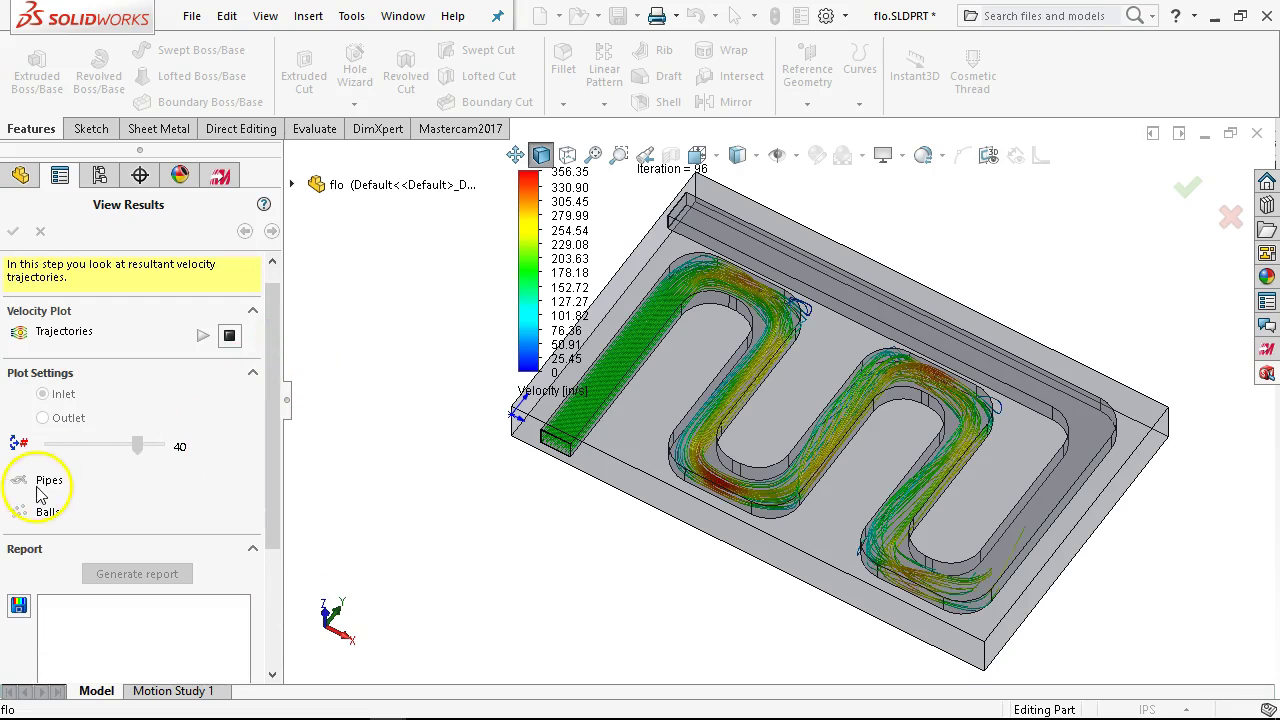
{"action": "left_click", "coordinate": [229, 337]}
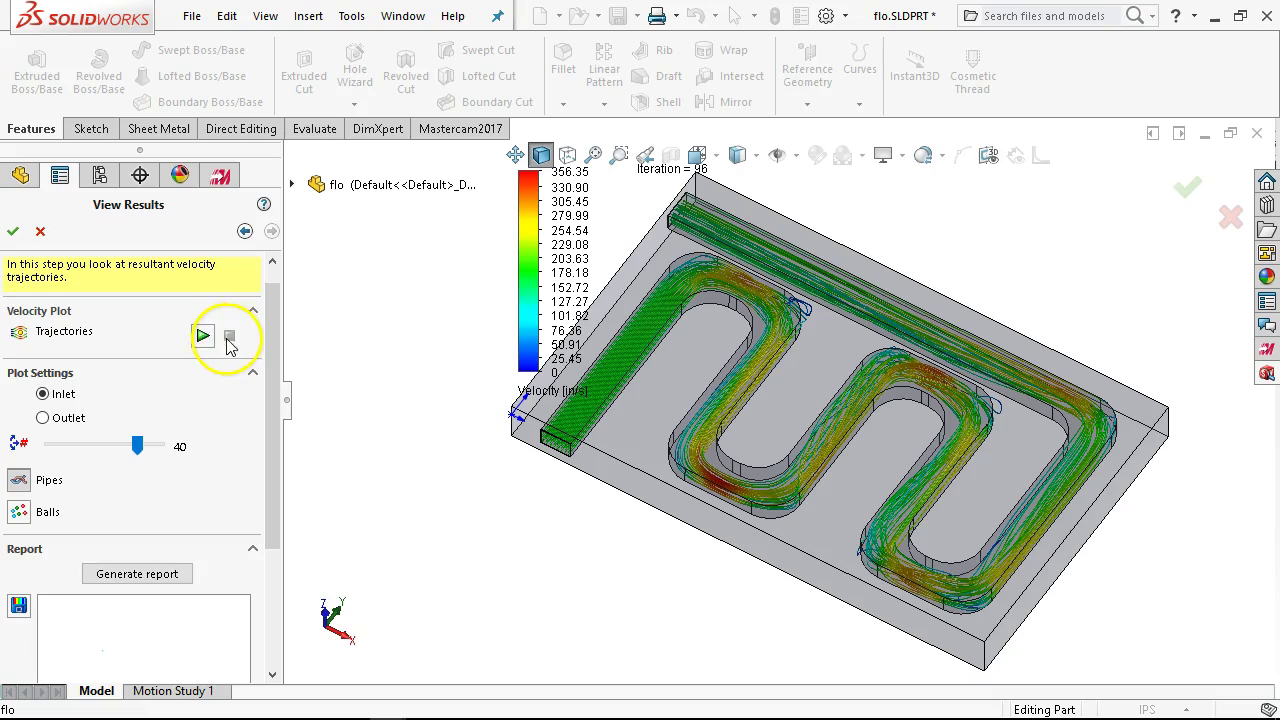
Review the FloXpress outlet and inlet flow conditions and return to the solve stage.
{"action": "left_click", "coordinate": [244, 232]}
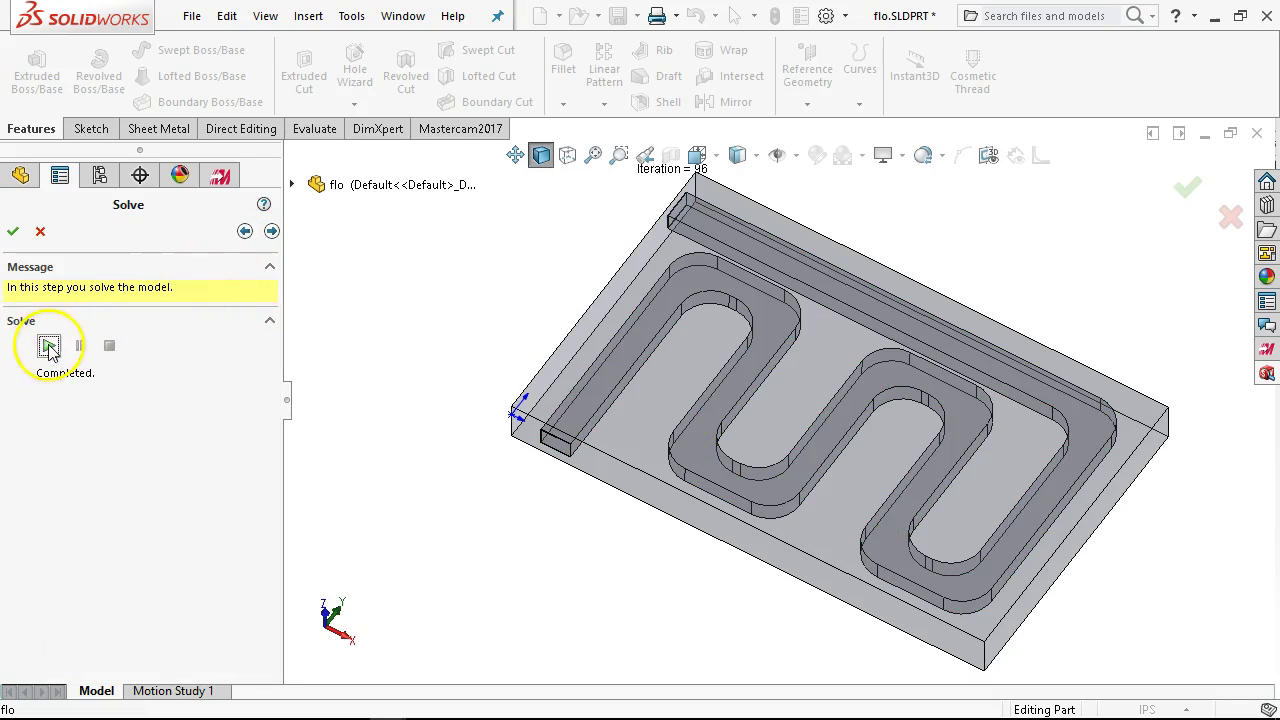
{"action": "left_click", "coordinate": [244, 232]}
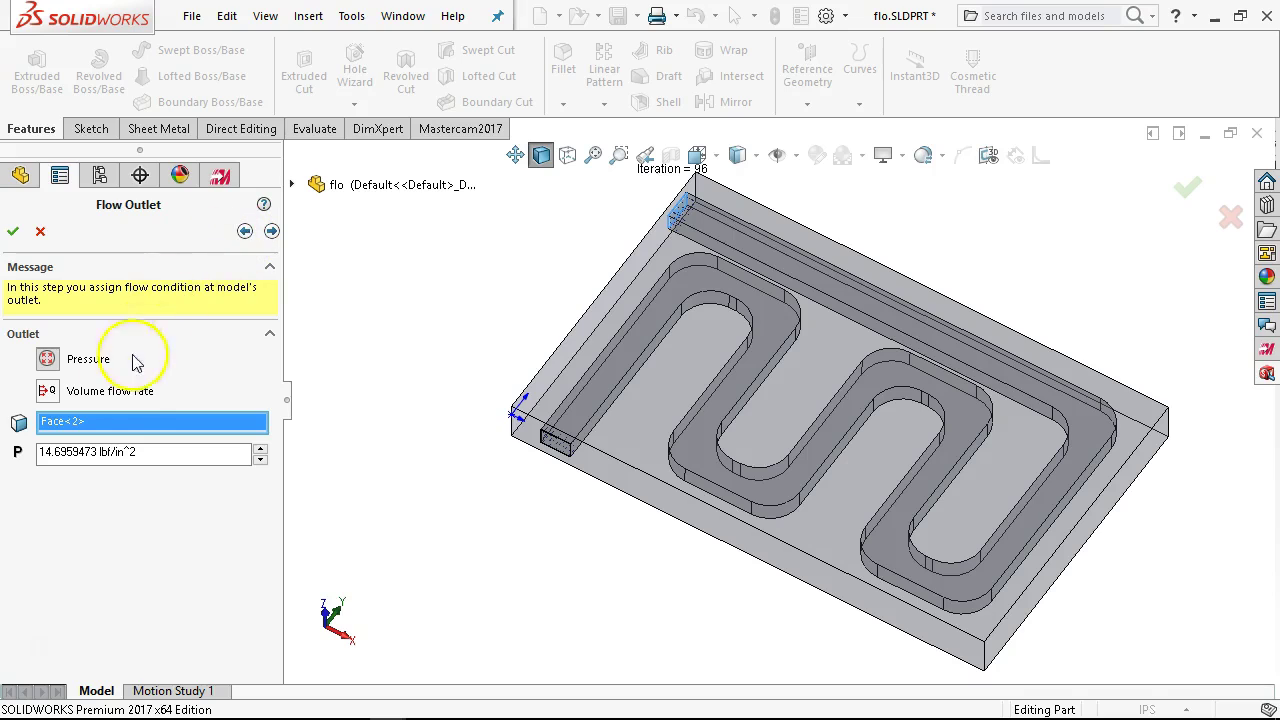
{"action": "left_click", "coordinate": [245, 232]}
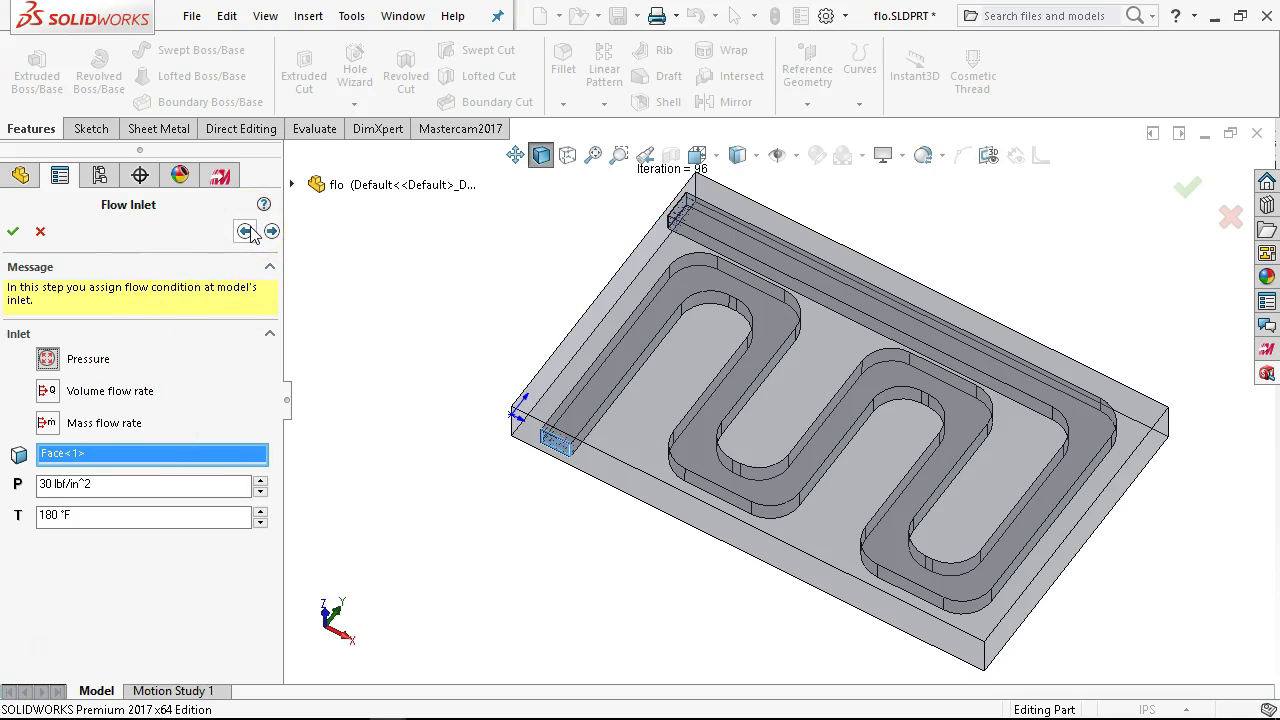
{"action": "left_click", "coordinate": [272, 231]}
{"action": "left_click", "coordinate": [272, 232]}
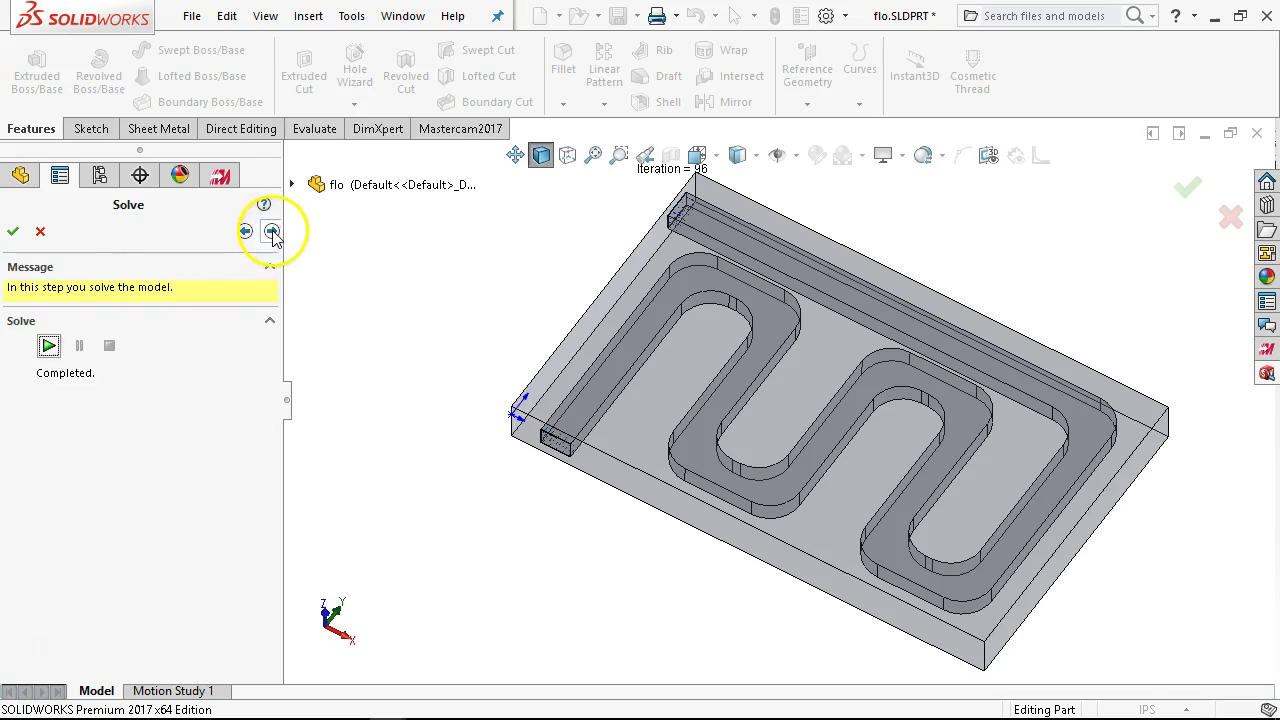
Solve the flow model again and cancel out of the FloXpress results.
{"action": "left_click", "coordinate": [48, 346]}
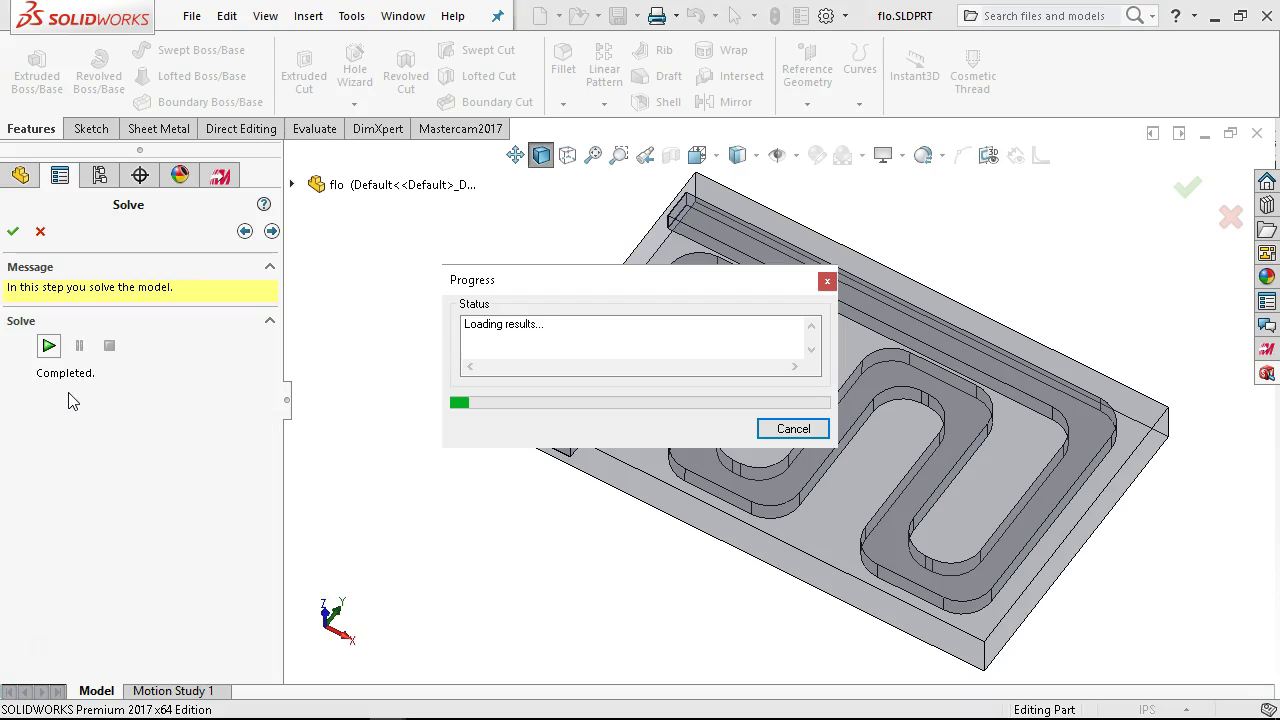
{"action": "left_click", "coordinate": [199, 266]}
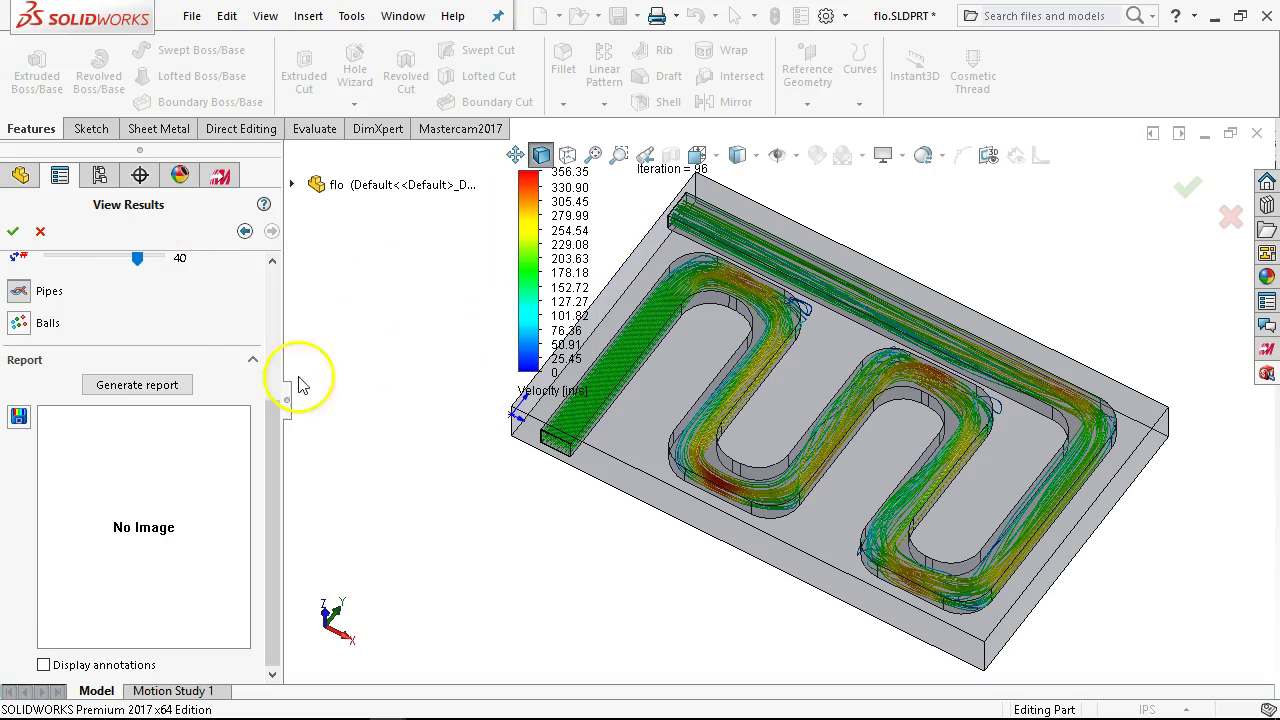
{"action": "left_click", "coordinate": [40, 230]}
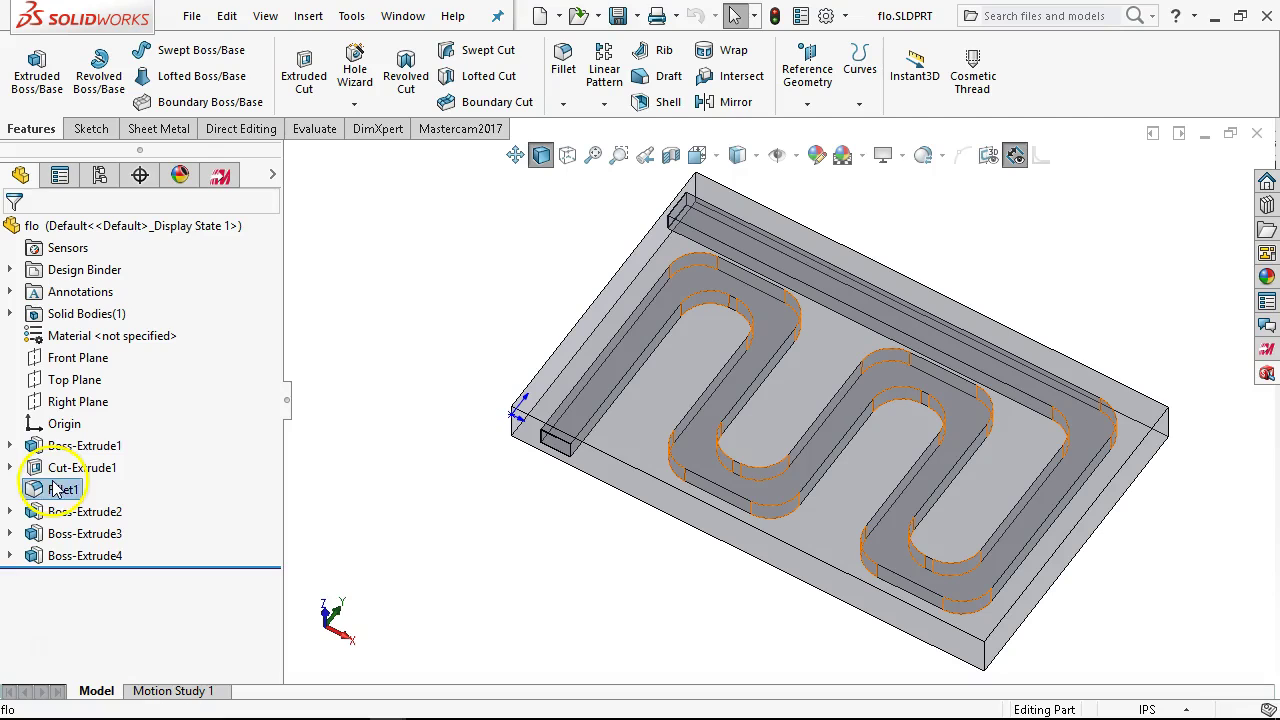
Set the radius of Fillet1 on the channel bends to 0.625 in.
{"action": "left_click", "coordinate": [60, 489]}
{"action": "scroll", "coordinate": [610, 275], "scroll_direction": "down", "scroll_amount": 3}
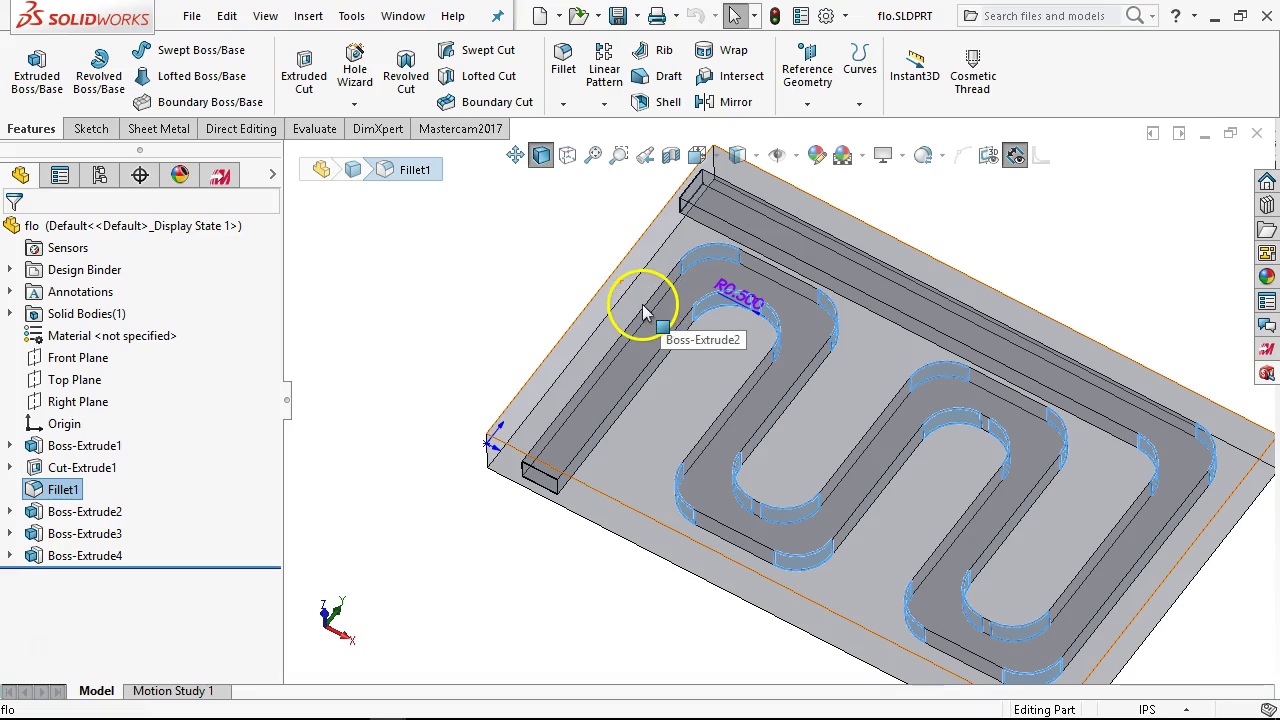
{"action": "left_click", "coordinate": [350, 17]}
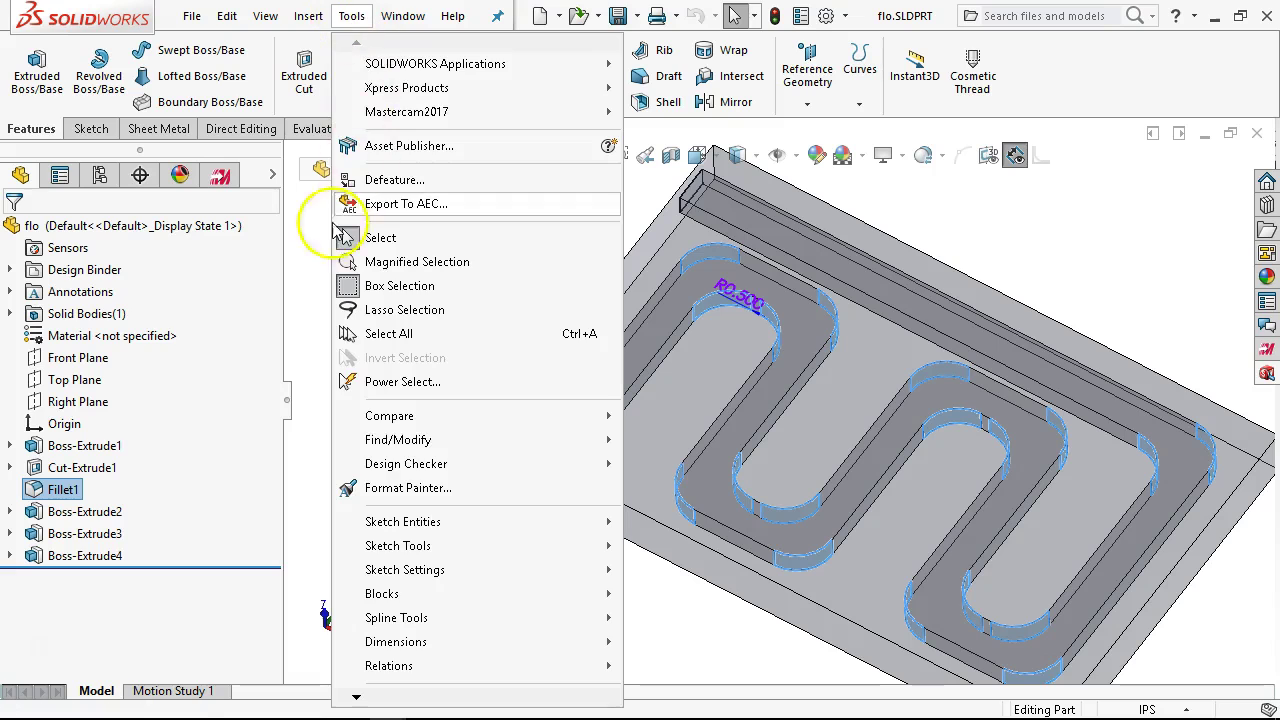
{"action": "left_click", "coordinate": [300, 230]}
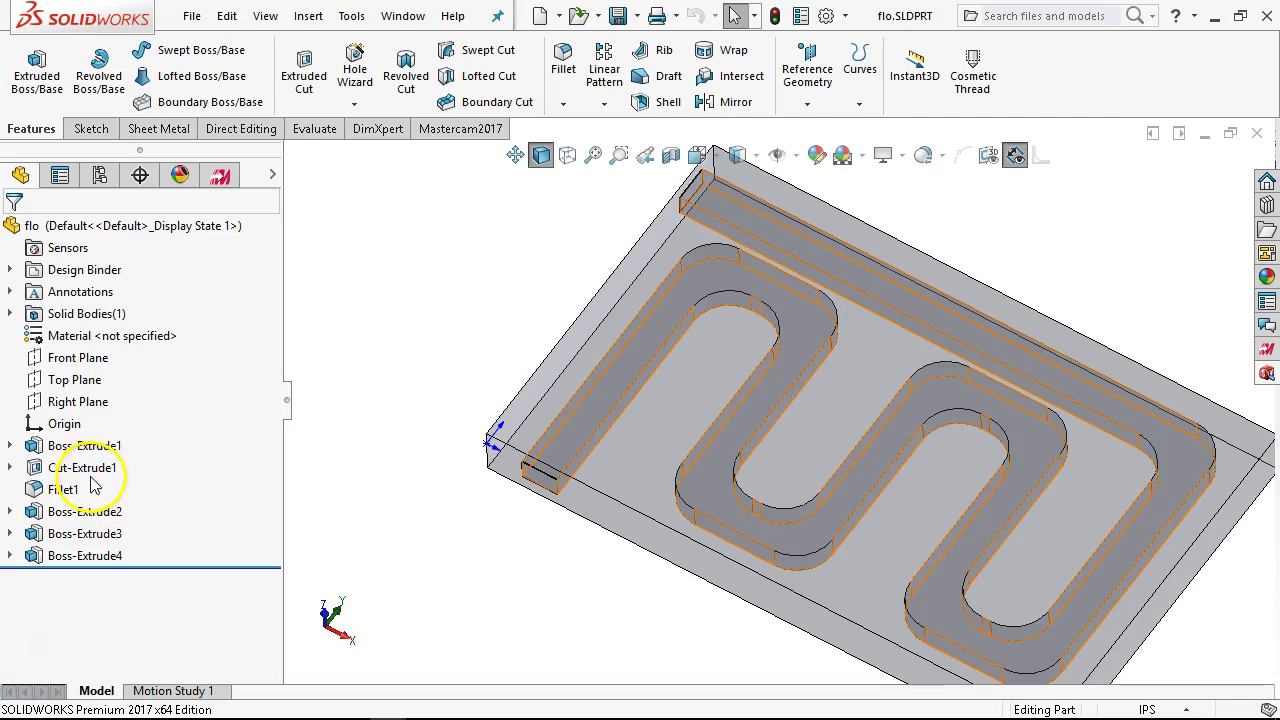
{"action": "left_click", "coordinate": [62, 489]}
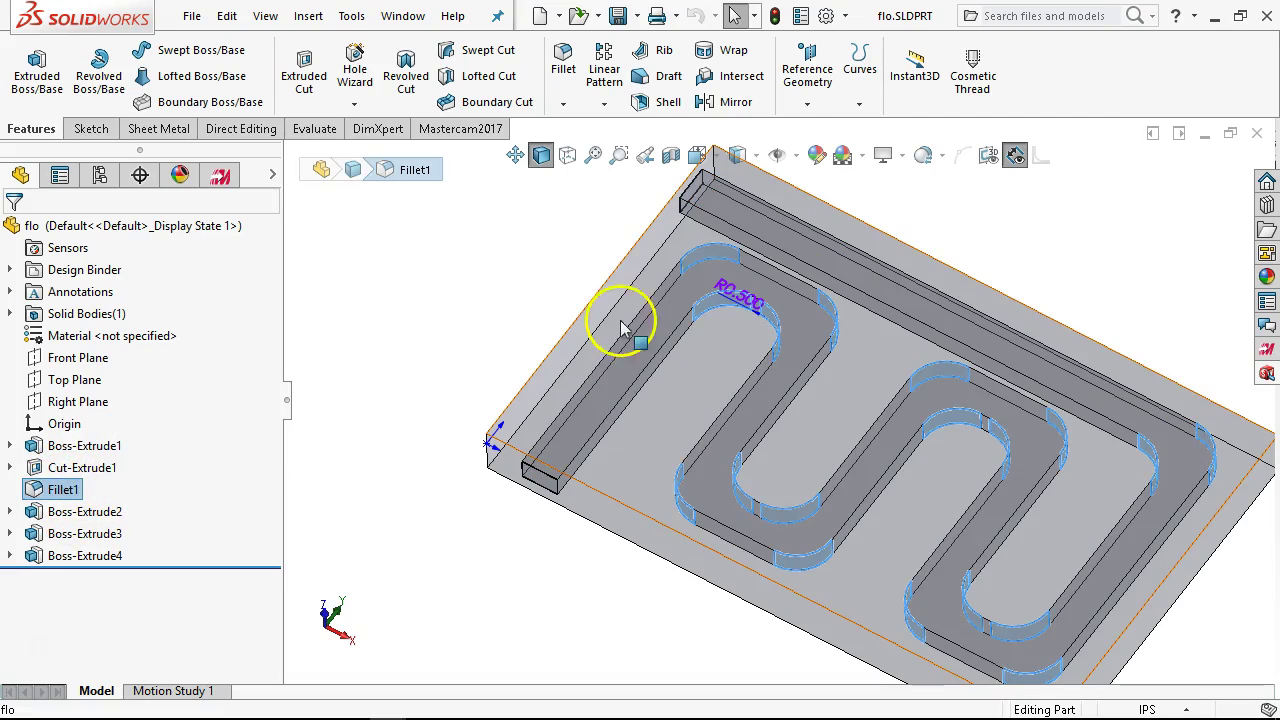
{"action": "double_click", "coordinate": [746, 292]}
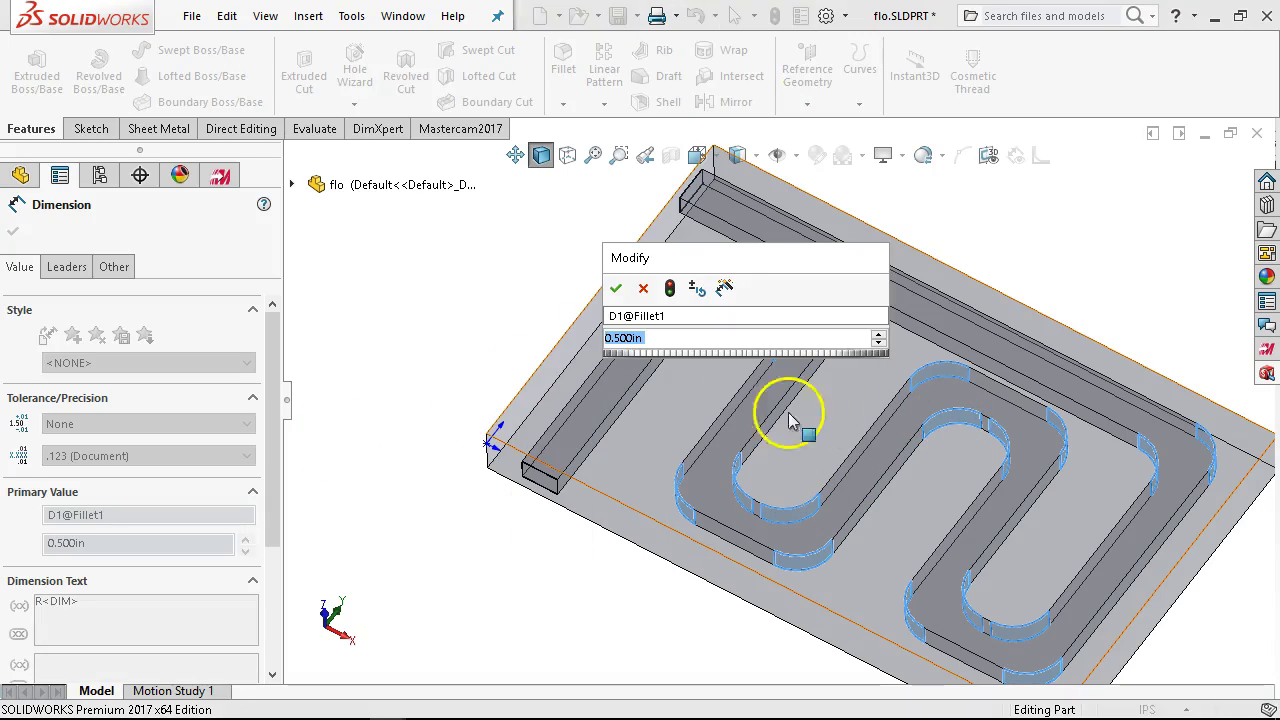
{"action": "type", "text": ".6"}
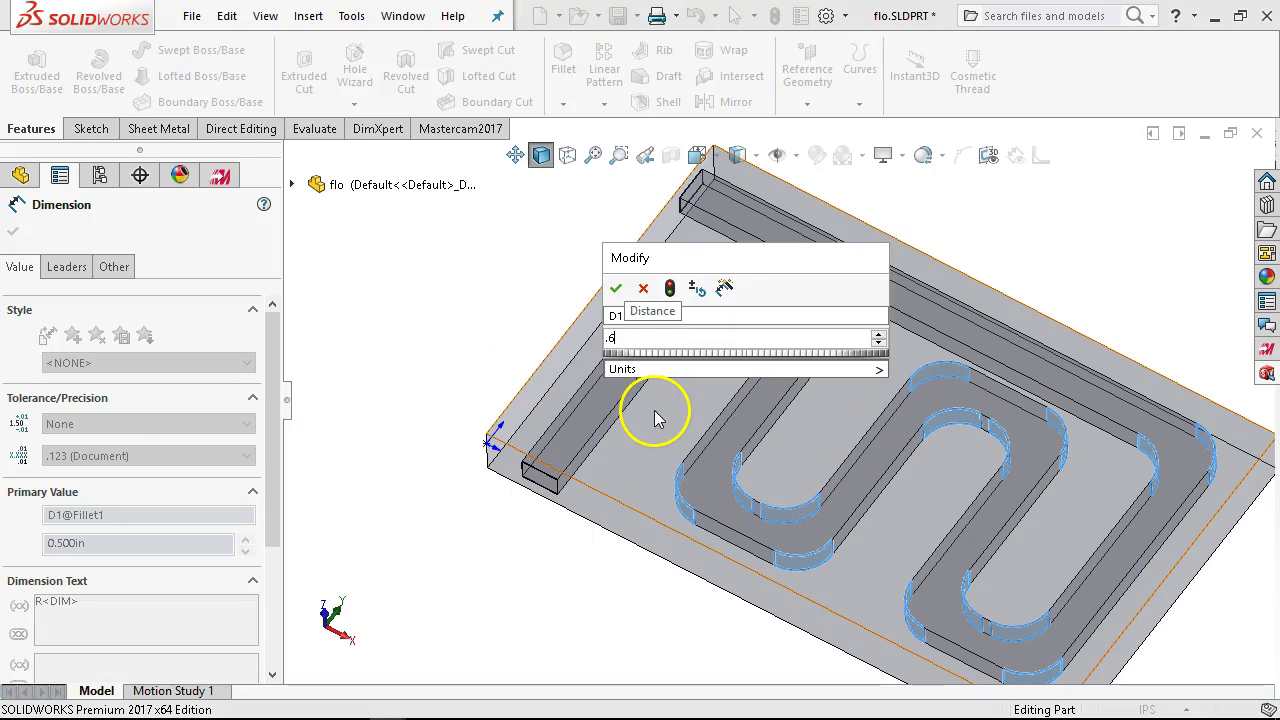
{"action": "type", "text": "25"}
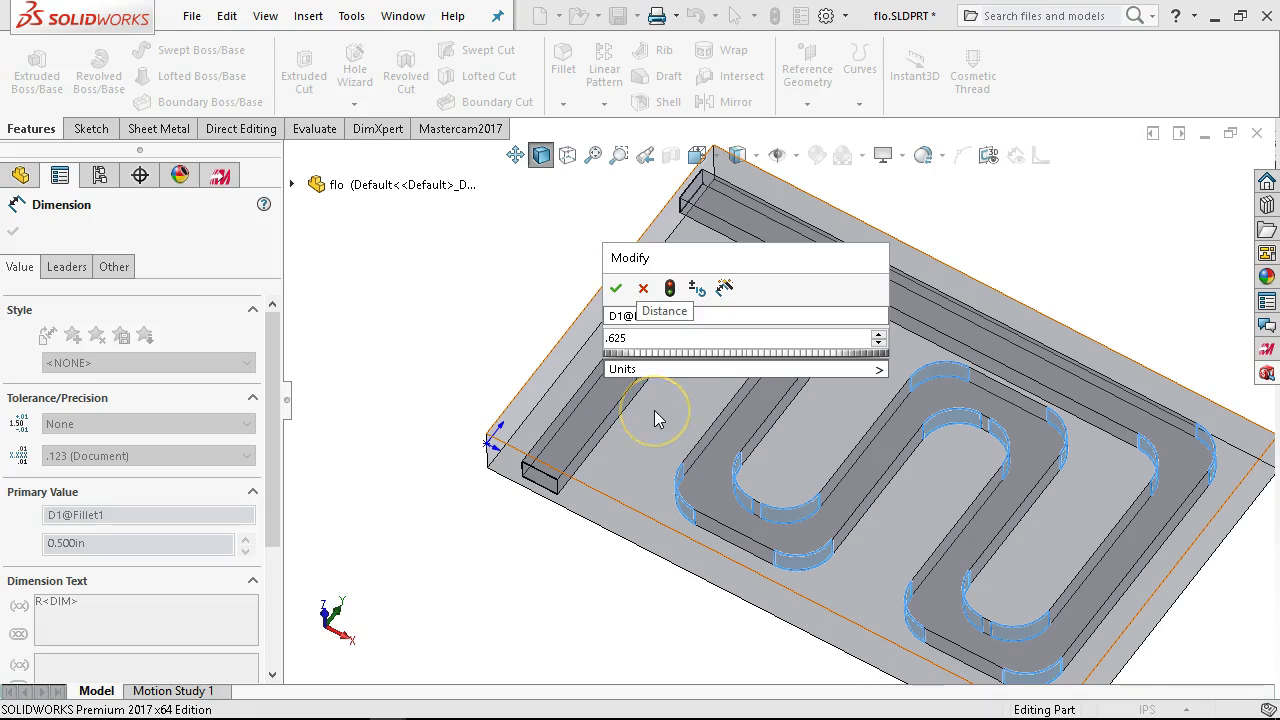
{"action": "key", "text": "Return"}
{"action": "scroll", "coordinate": [775, 288], "scroll_direction": "down", "scroll_amount": 2}
{"action": "scroll", "coordinate": [775, 288], "scroll_direction": "down", "scroll_amount": 3}
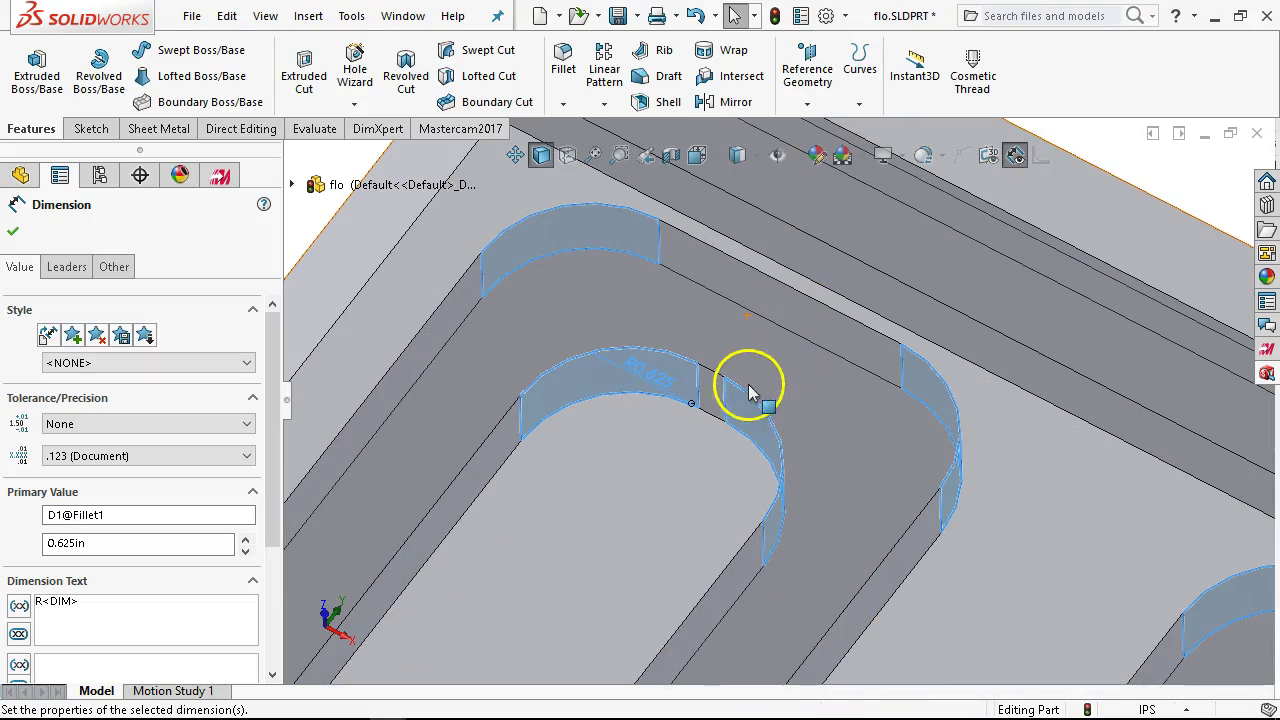
Accept the fillet dimension change, restart FloXpress on the flo plate and solve the flow model.
{"action": "left_click", "coordinate": [12, 234]}
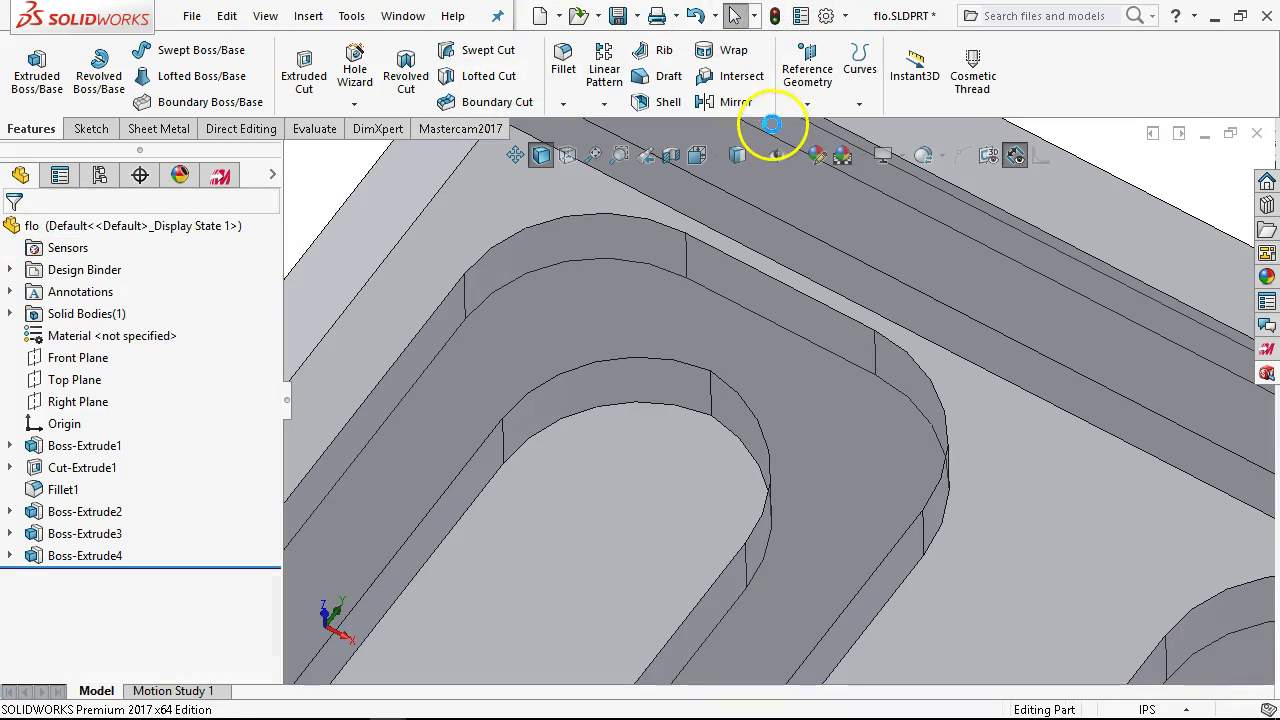
{"action": "scroll", "coordinate": [880, 450], "scroll_direction": "up", "scroll_amount": 1}
{"action": "scroll", "coordinate": [890, 455], "scroll_direction": "up", "scroll_amount": 5}
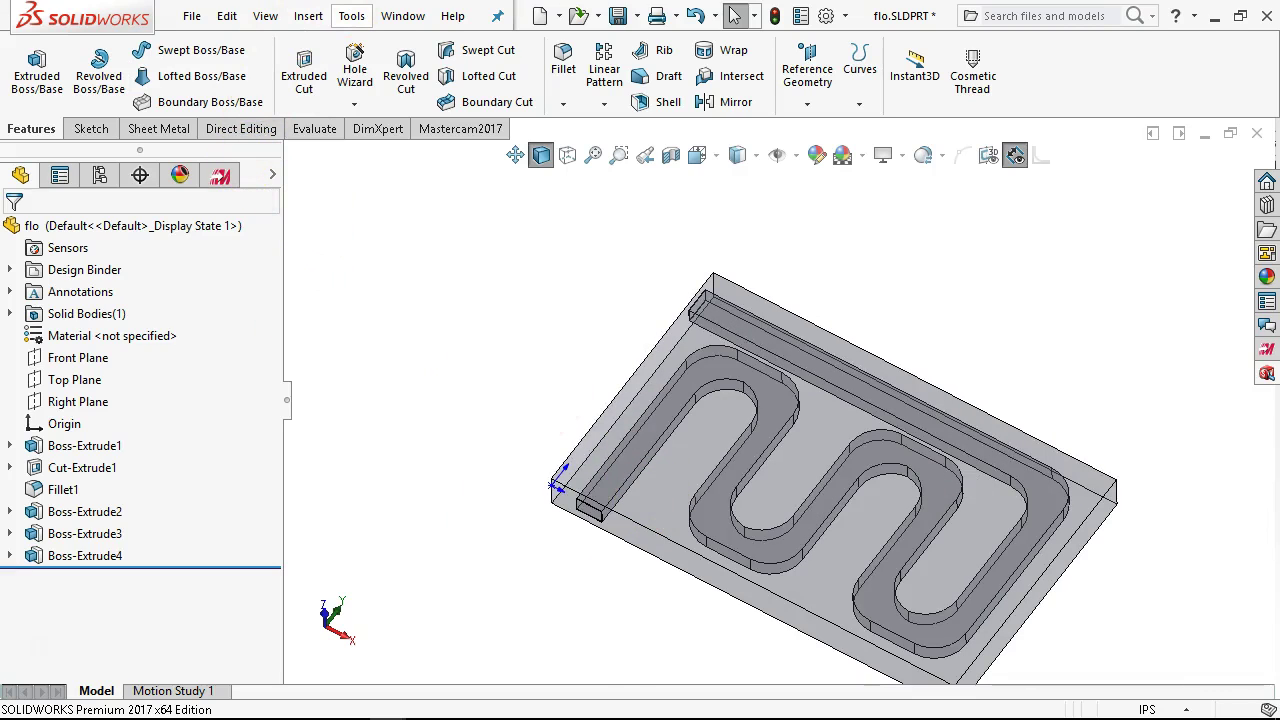
{"action": "left_click", "coordinate": [356, 16]}
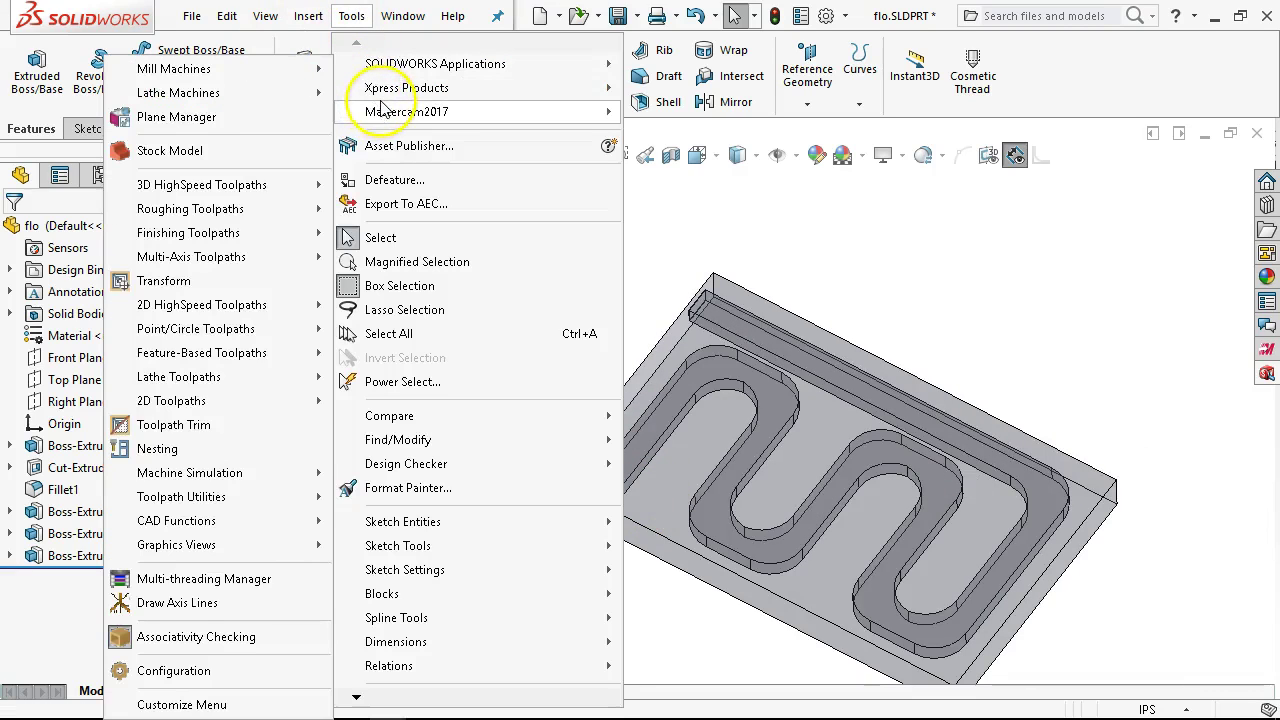
{"action": "mouse_move", "coordinate": [381, 95]}
{"action": "left_click", "coordinate": [240, 160]}
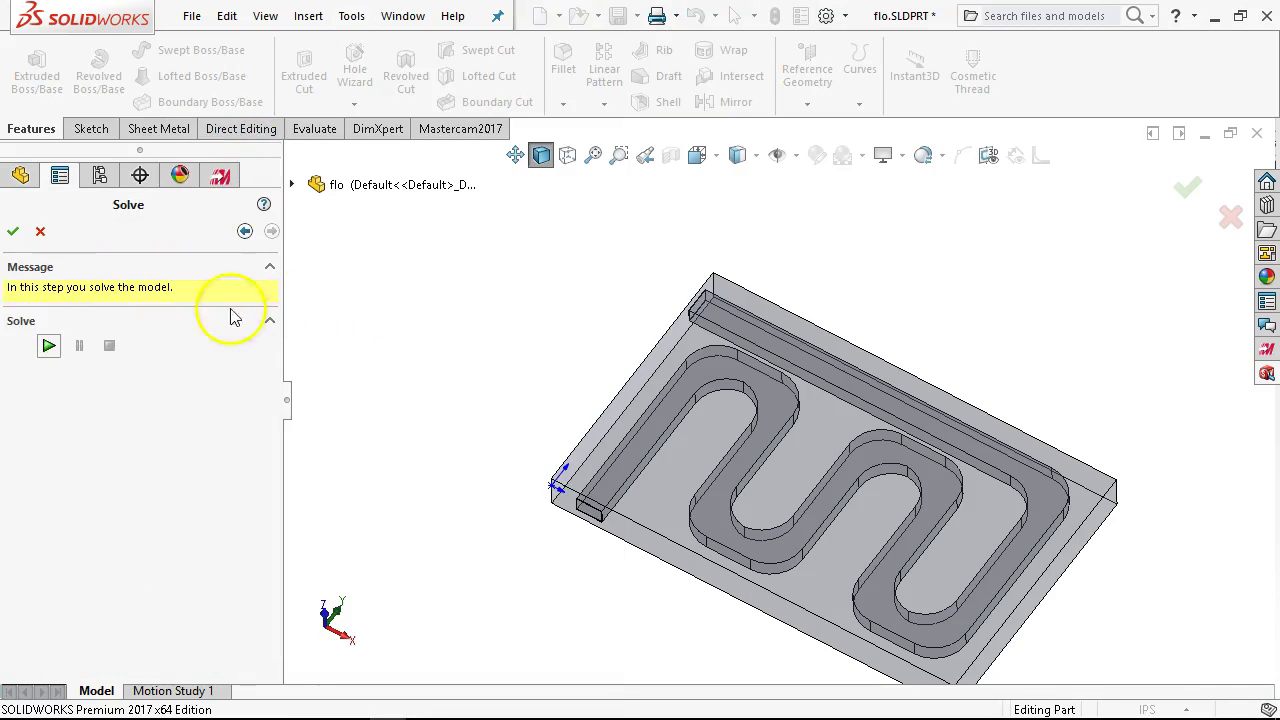
{"action": "left_click", "coordinate": [48, 345]}
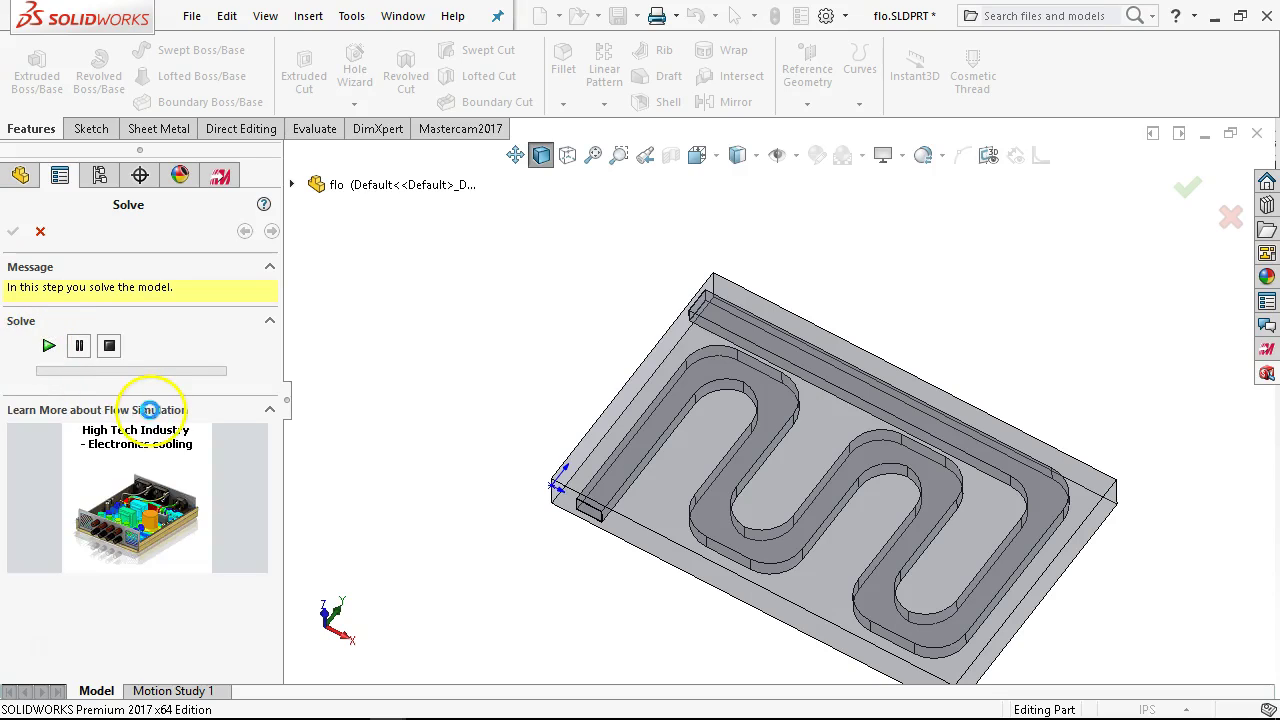
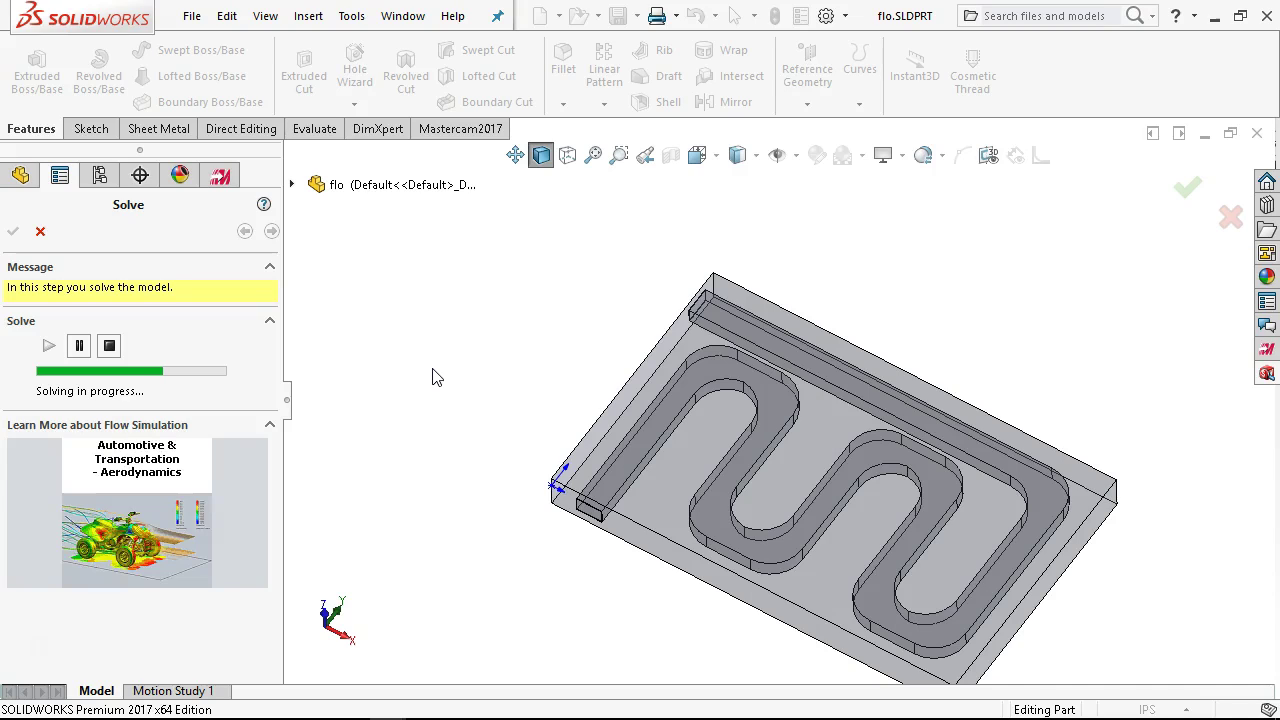
{"action": "left_click", "coordinate": [622, 508]}
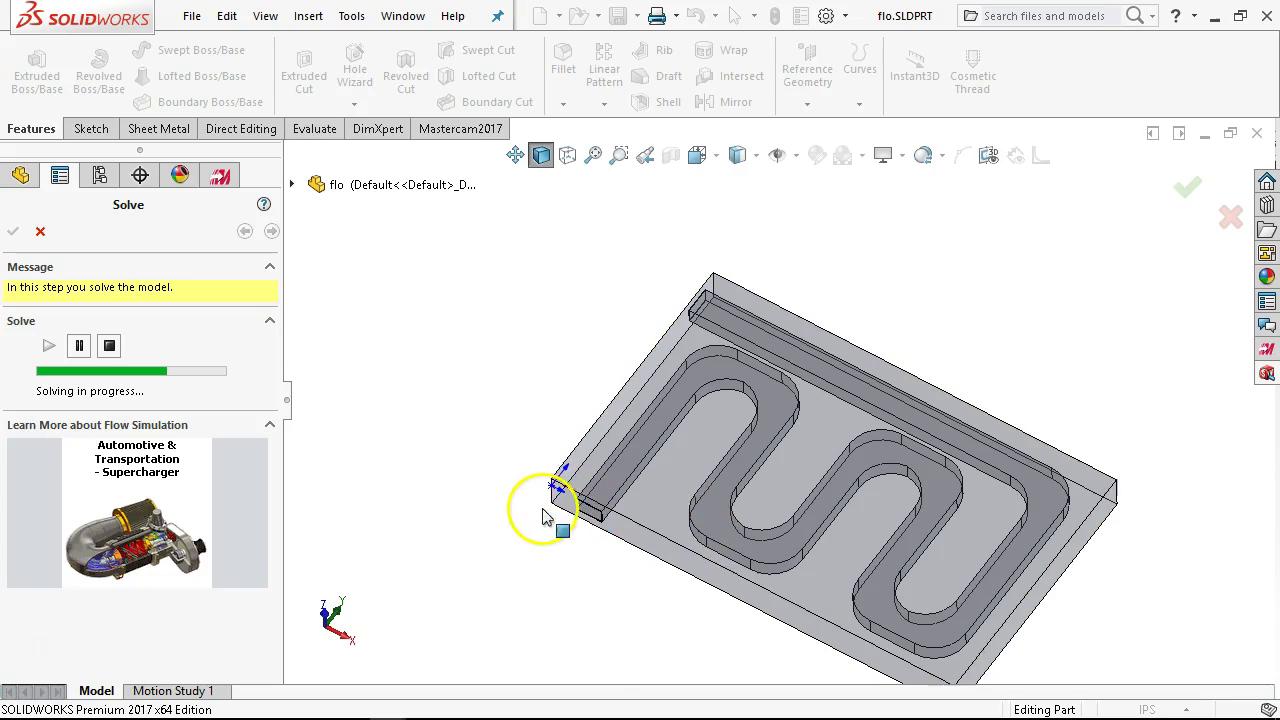
{"action": "middle_click_drag", "start_coordinate": [864, 587], "coordinate": [848, 520]}
{"action": "scroll", "coordinate": [510, 386], "scroll_direction": "down", "scroll_amount": 3}
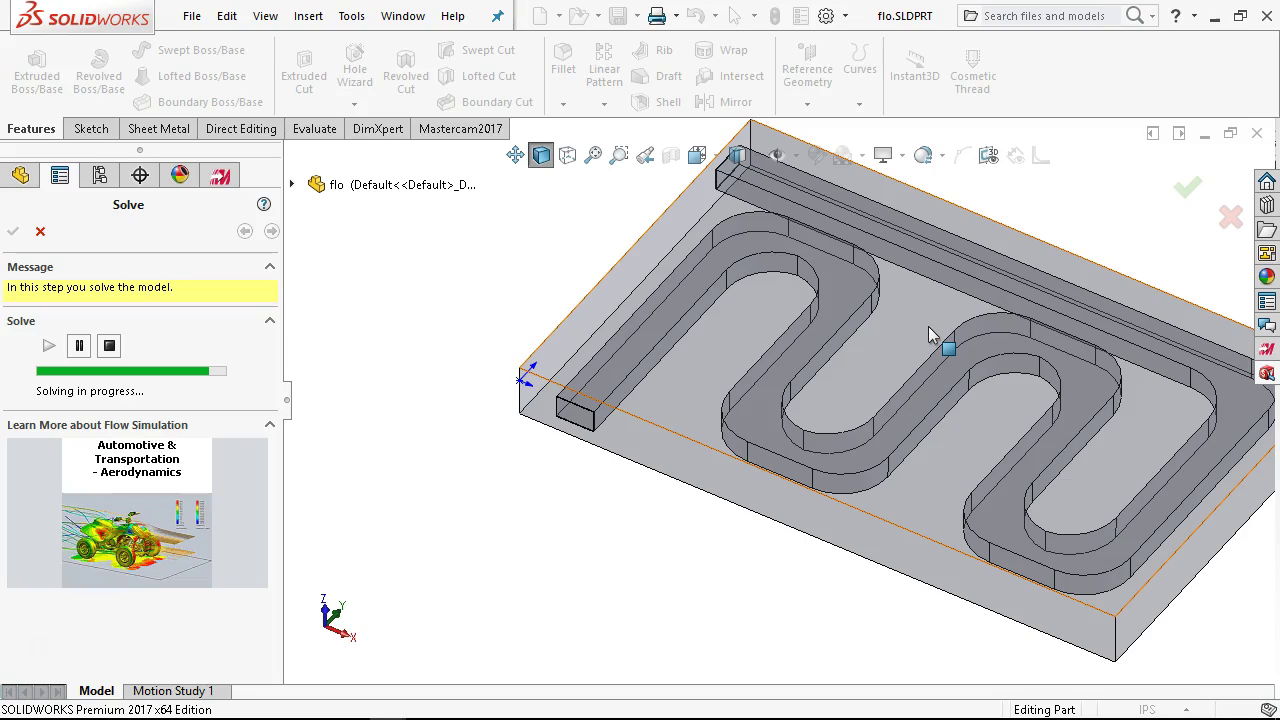
{"action": "left_click", "coordinate": [774, 298]}
{"action": "left_click", "coordinate": [686, 265]}
{"action": "left_click", "coordinate": [792, 320]}
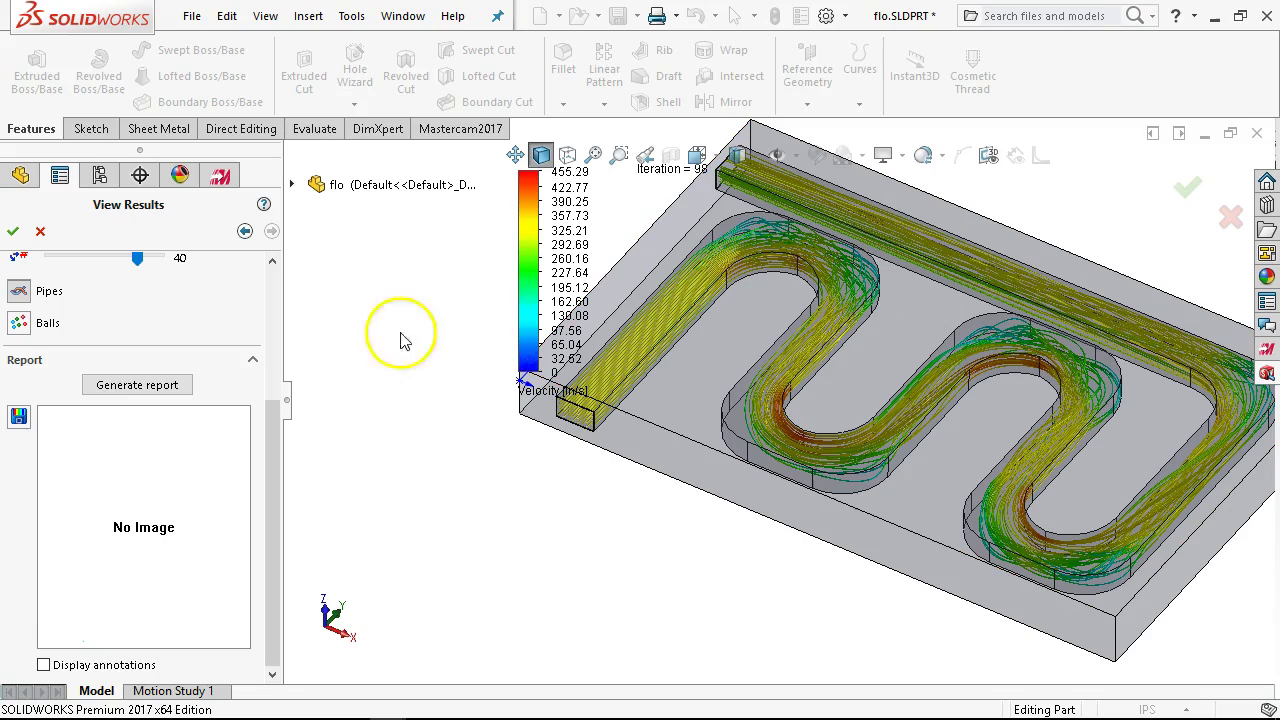
Play the inlet pipe trajectory animation, stop it after examining the flow around the bends, and cancel out of the FloXpress results.
{"action": "scroll", "coordinate": [282, 428], "scroll_direction": "up", "scroll_amount": 3}
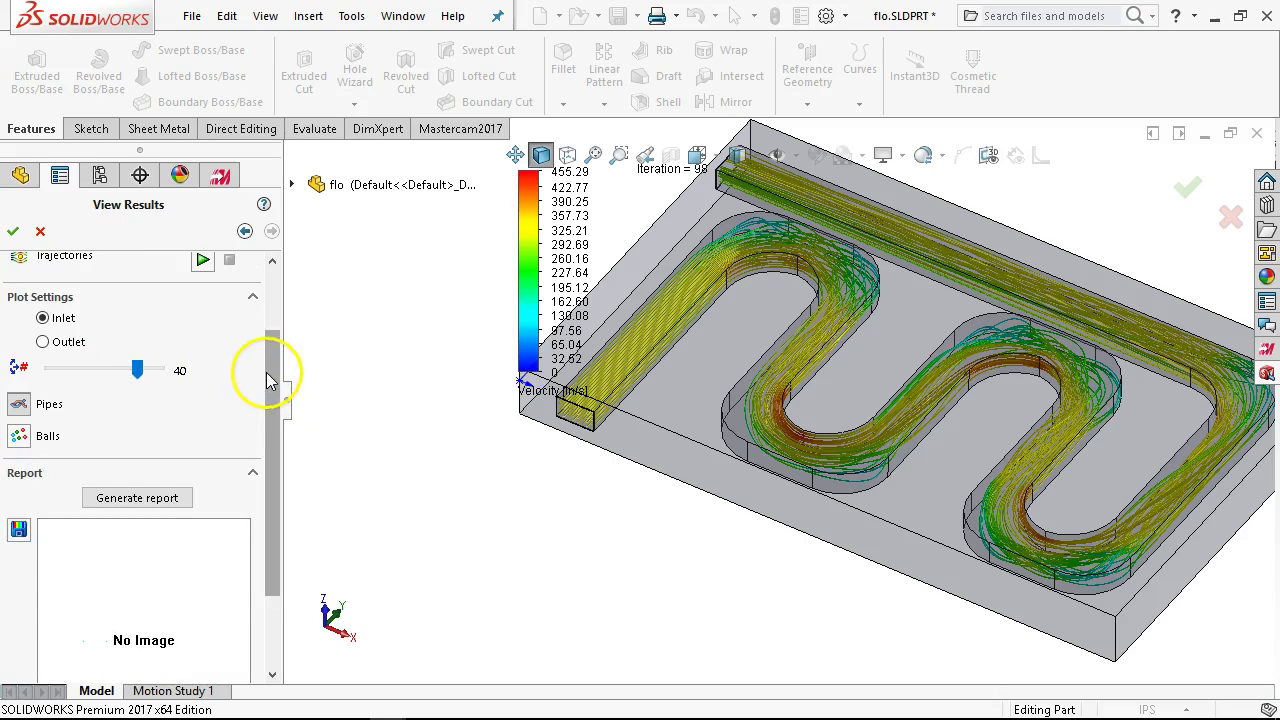
{"action": "left_click_drag", "start_coordinate": [266, 371], "coordinate": [271, 314]}
{"action": "left_click", "coordinate": [201, 339]}
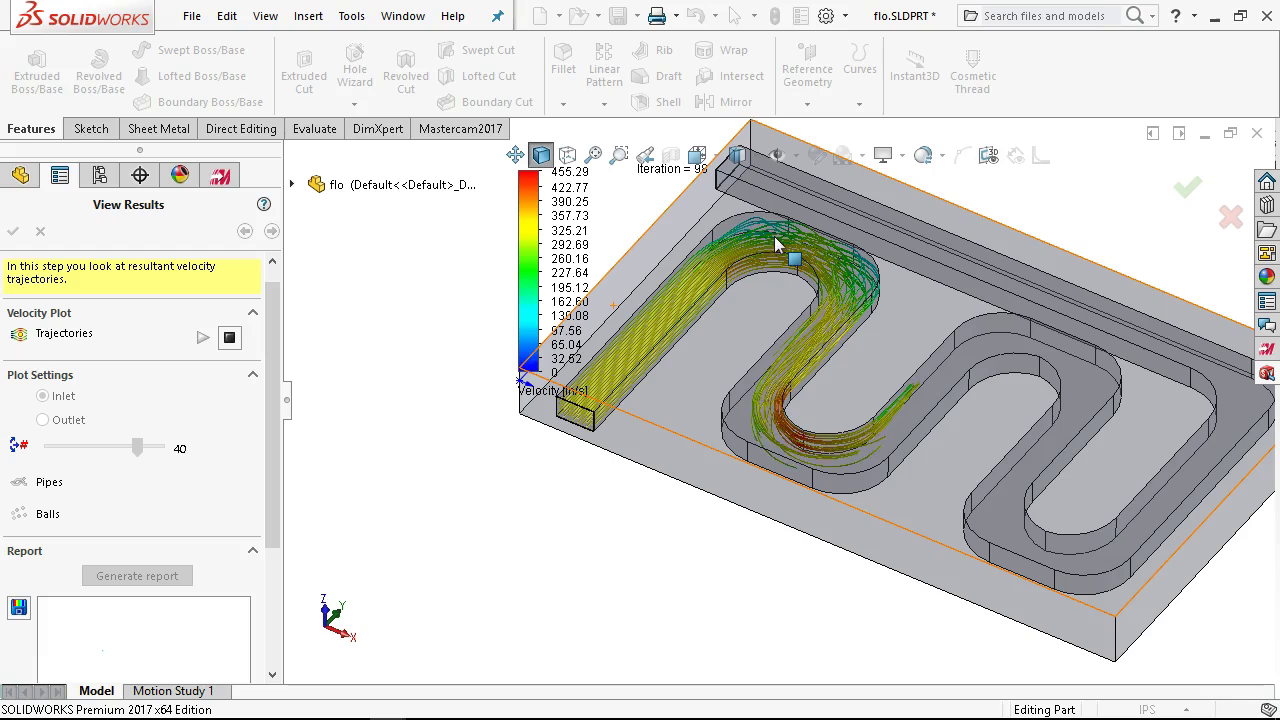
{"action": "left_click", "coordinate": [229, 338]}
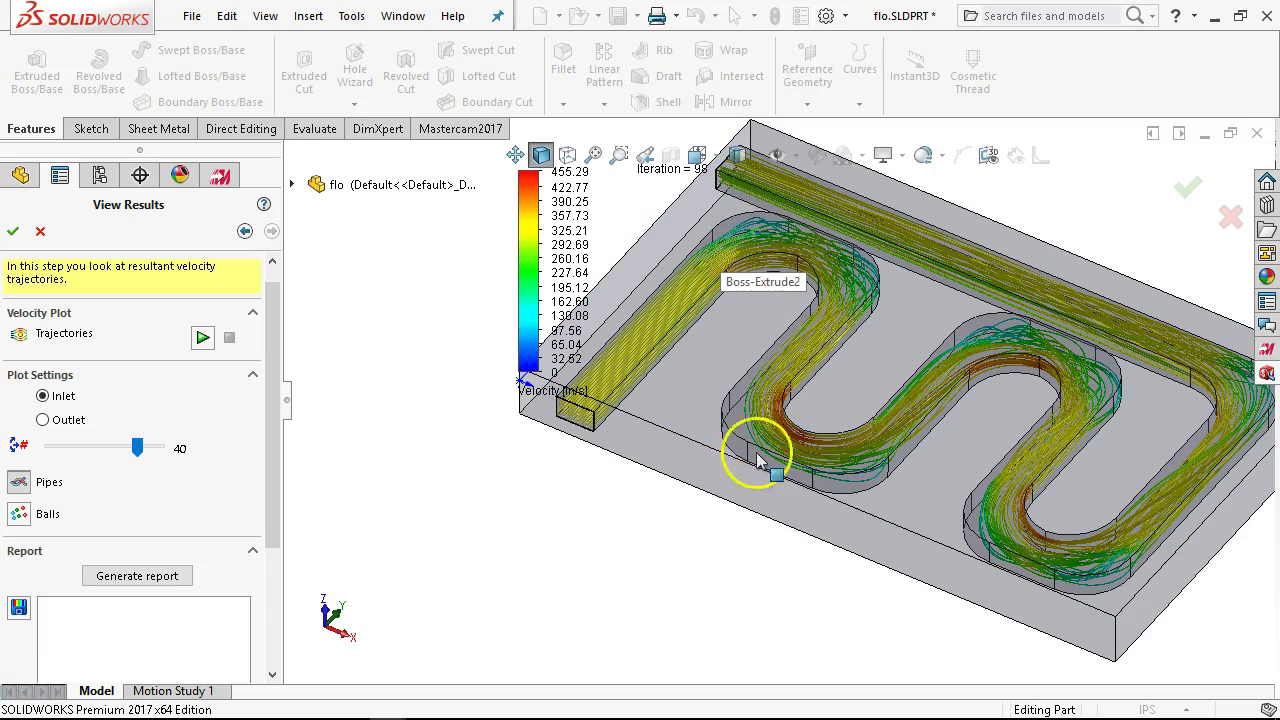
{"action": "left_click", "coordinate": [40, 232]}
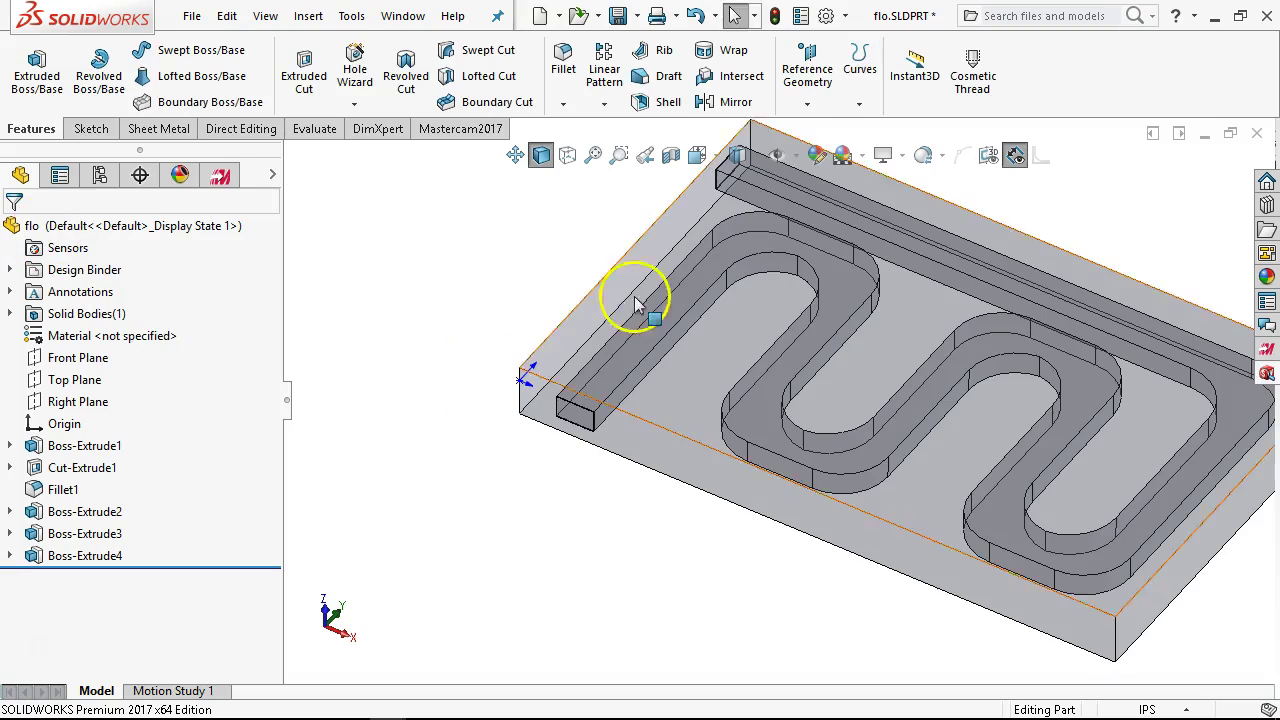
Save the flo part and close its document.
{"action": "middle_click_drag", "start_coordinate": [634, 300], "coordinate": [620, 294]}
{"action": "scroll", "coordinate": [1020, 300], "scroll_direction": "down", "scroll_amount": 2}
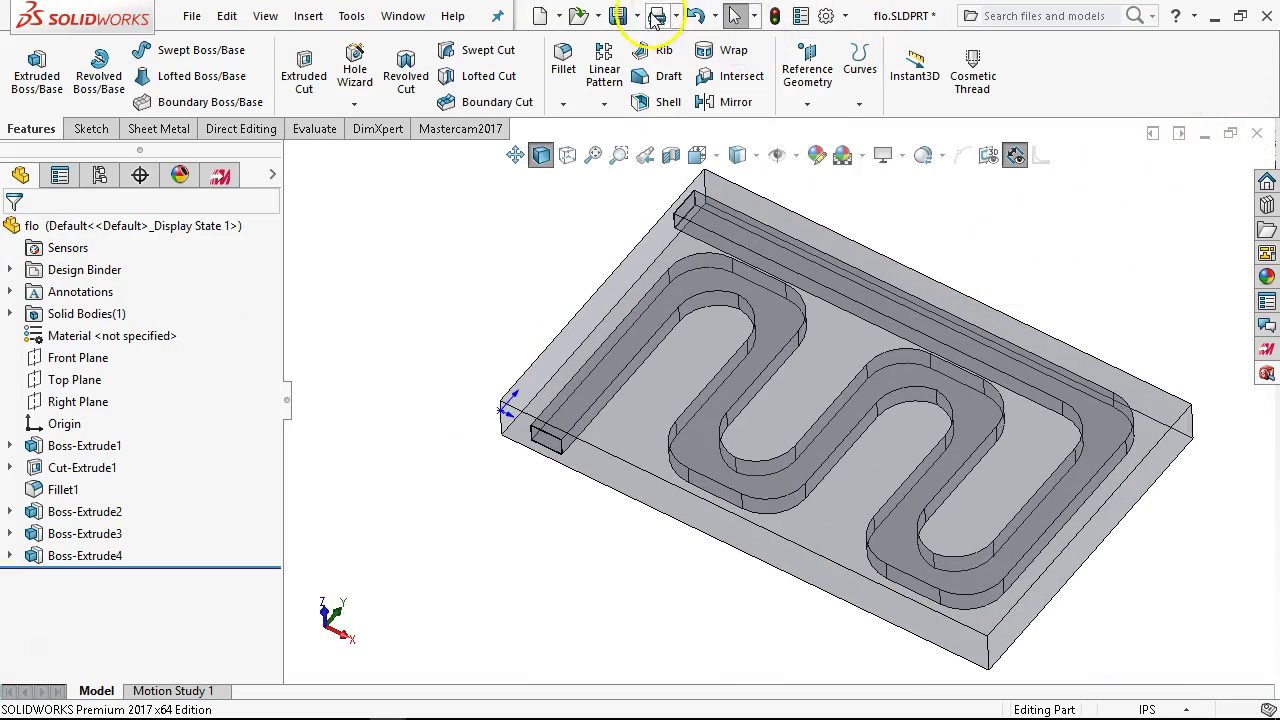
{"action": "left_click", "coordinate": [620, 16]}
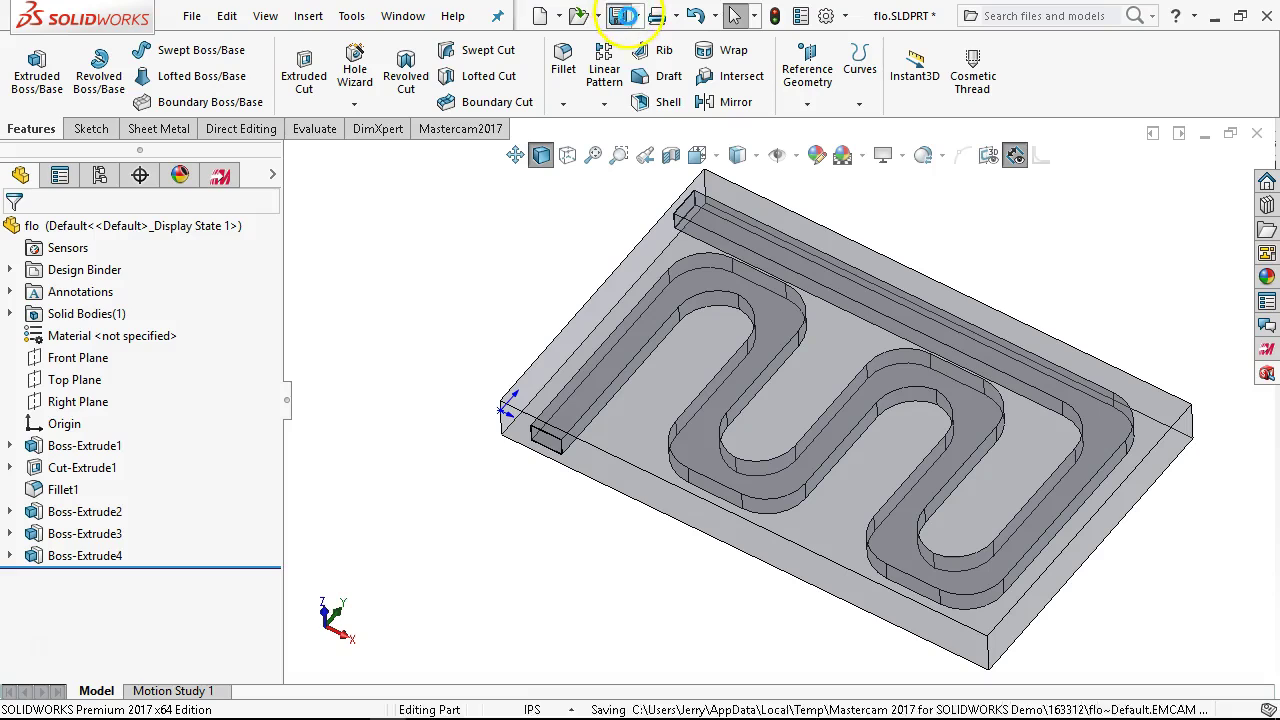
{"action": "left_click", "coordinate": [1257, 135]}
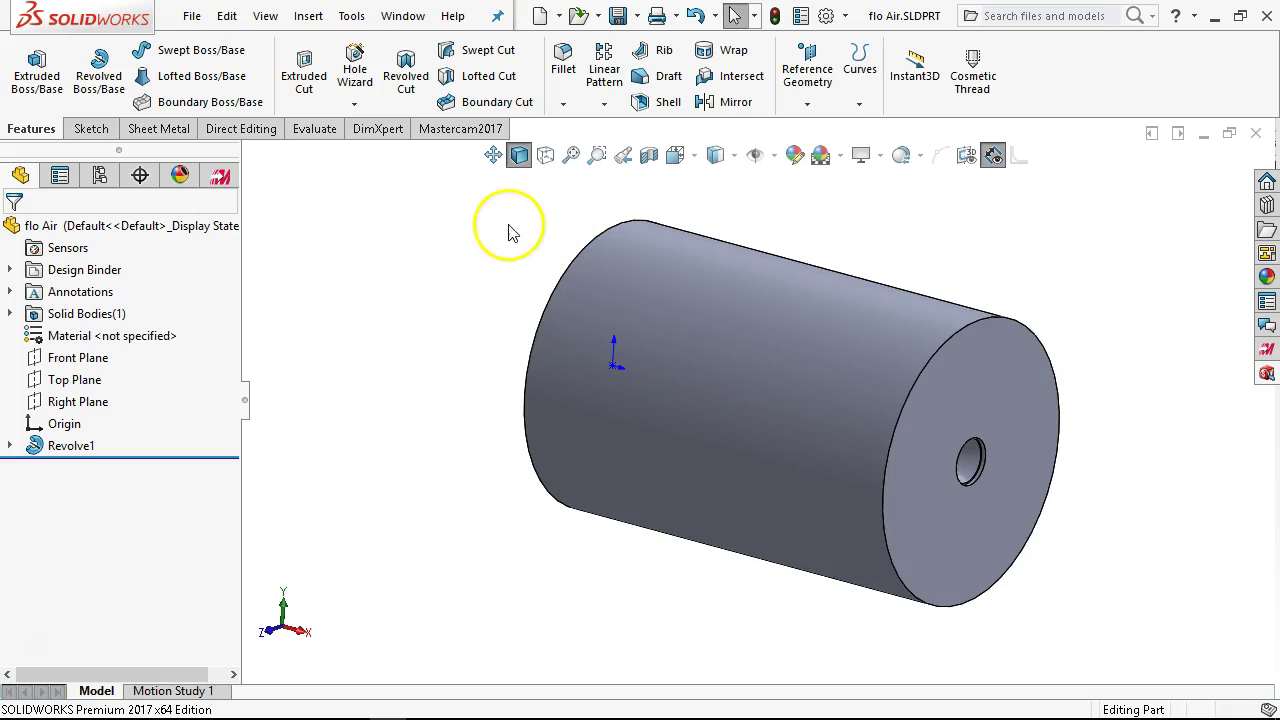
Section the flo Air part on the Front Plane and examine its revolved inner profile in the front view.
{"action": "left_click", "coordinate": [650, 157]}
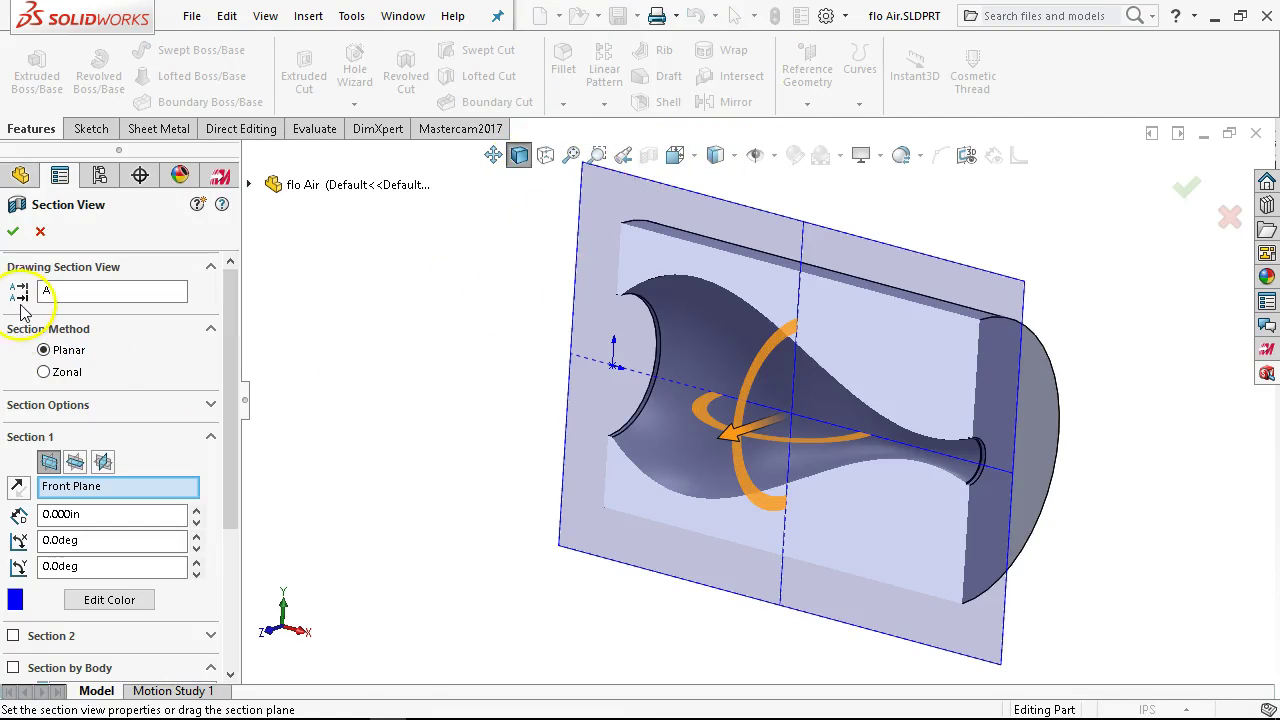
{"action": "left_click", "coordinate": [13, 233]}
{"action": "middle_click_drag", "start_coordinate": [363, 380], "coordinate": [434, 360]}
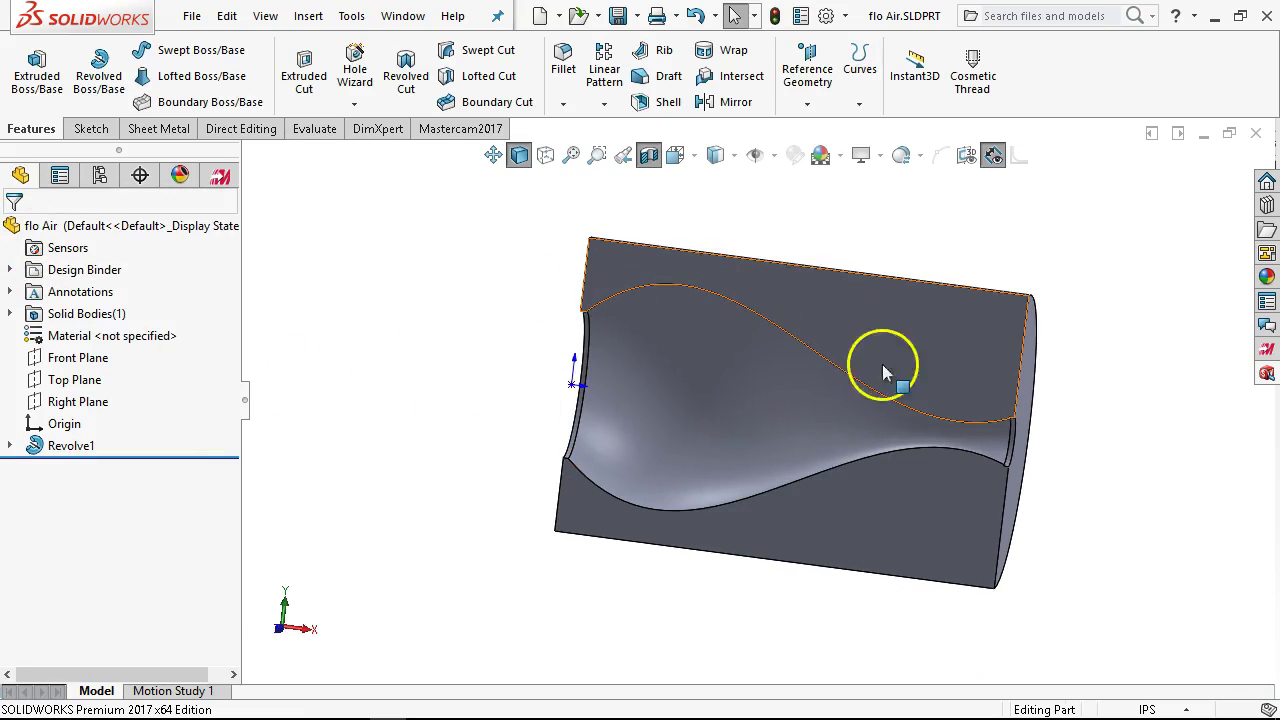
{"action": "middle_click_drag", "start_coordinate": [900, 400], "coordinate": [1131, 449]}
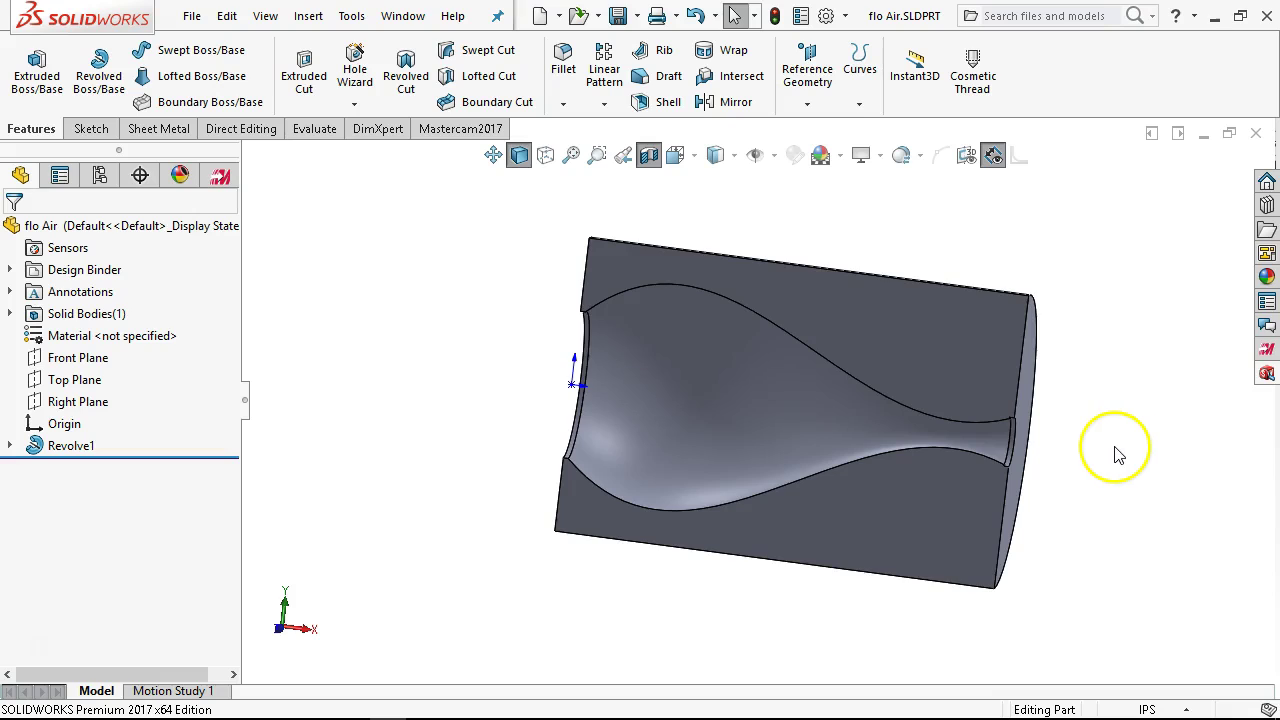
{"action": "scroll", "coordinate": [1110, 447], "scroll_direction": "down", "scroll_amount": 2}
{"action": "key", "text": "ctrl+1"}
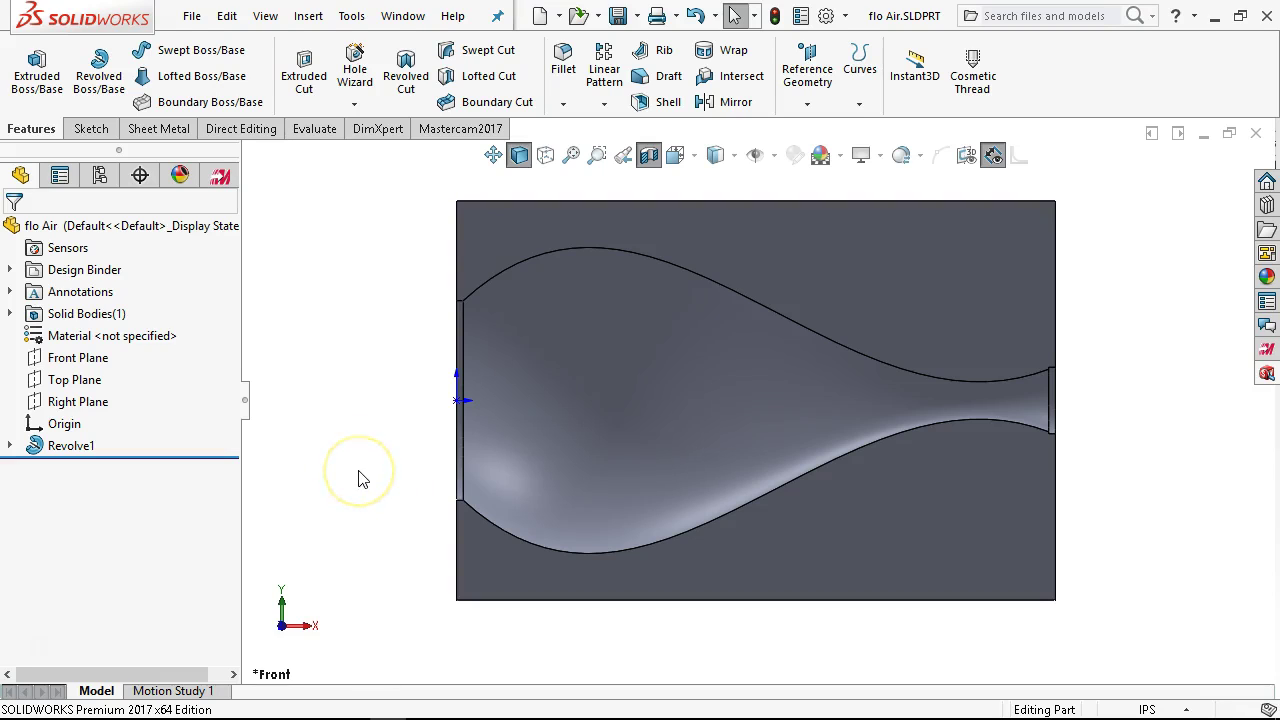
Examine the recessed opening at the narrow end of the bore and turn off the section view.
{"action": "middle_click_drag", "start_coordinate": [366, 463], "coordinate": [382, 440]}
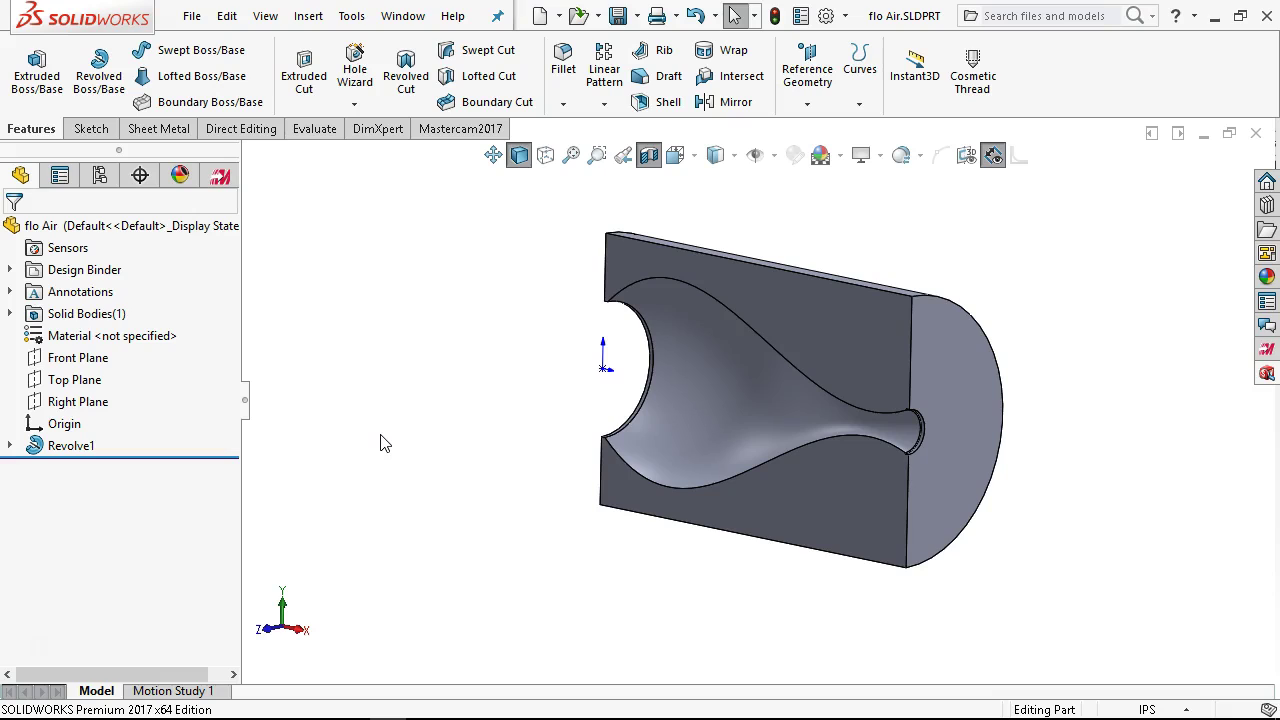
{"action": "mouse_move", "coordinate": [569, 429]}
{"action": "middle_mouse_down"}
{"action": "mouse_move", "coordinate": [571, 409]}
{"action": "mouse_move", "coordinate": [569, 428]}
{"action": "middle_mouse_up"}
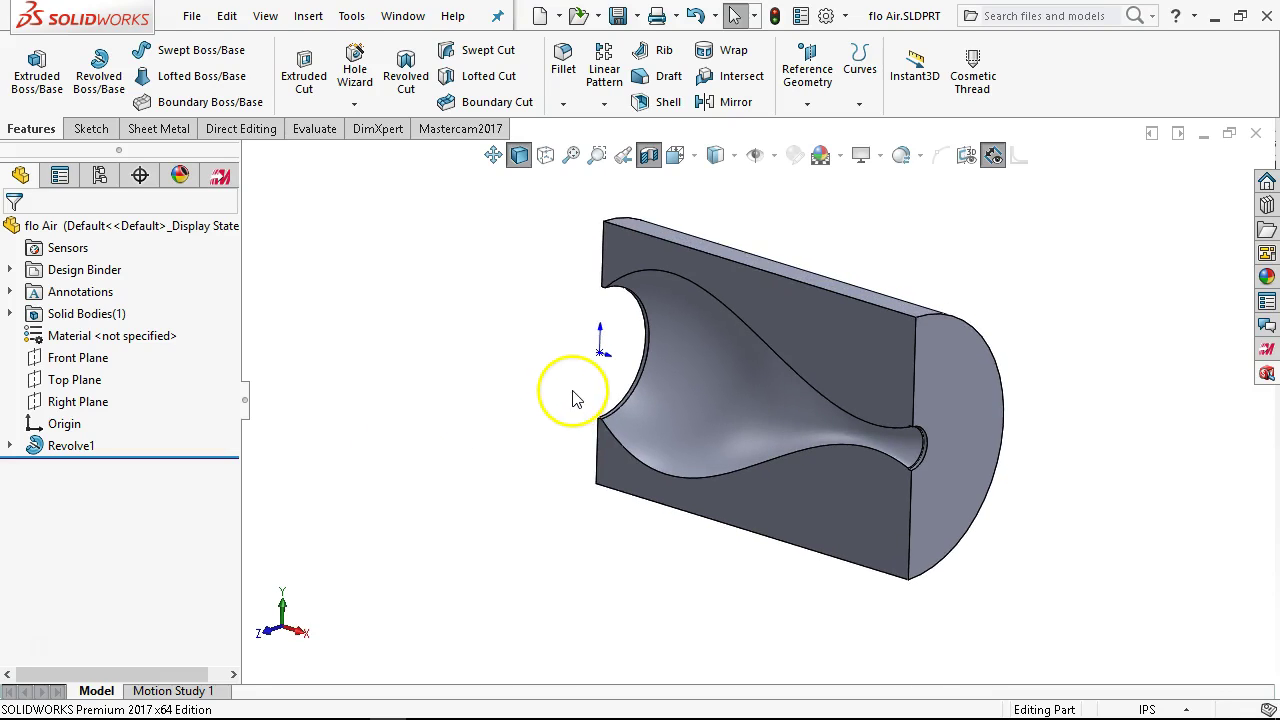
{"action": "scroll", "coordinate": [903, 418], "scroll_direction": "down", "scroll_amount": 3}
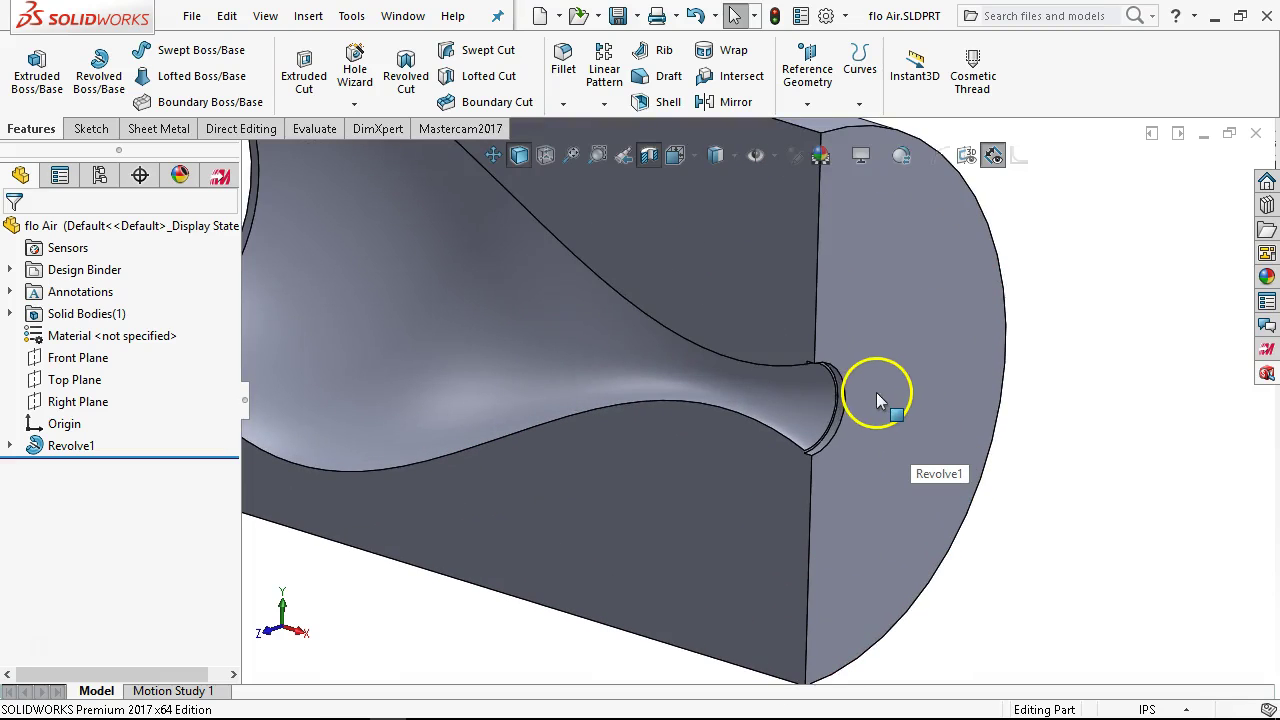
{"action": "left_click", "coordinate": [877, 395]}
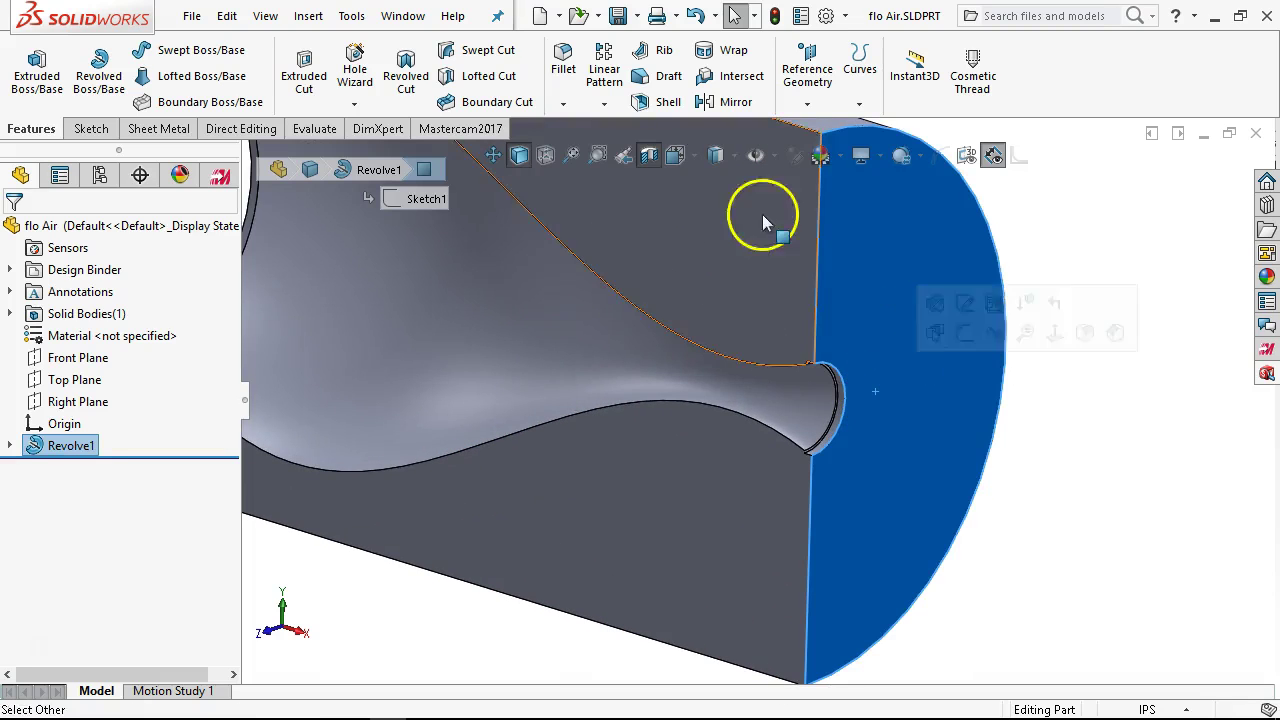
{"action": "scroll", "coordinate": [980, 377], "scroll_direction": "up", "scroll_amount": 3}
{"action": "left_click", "coordinate": [649, 155]}
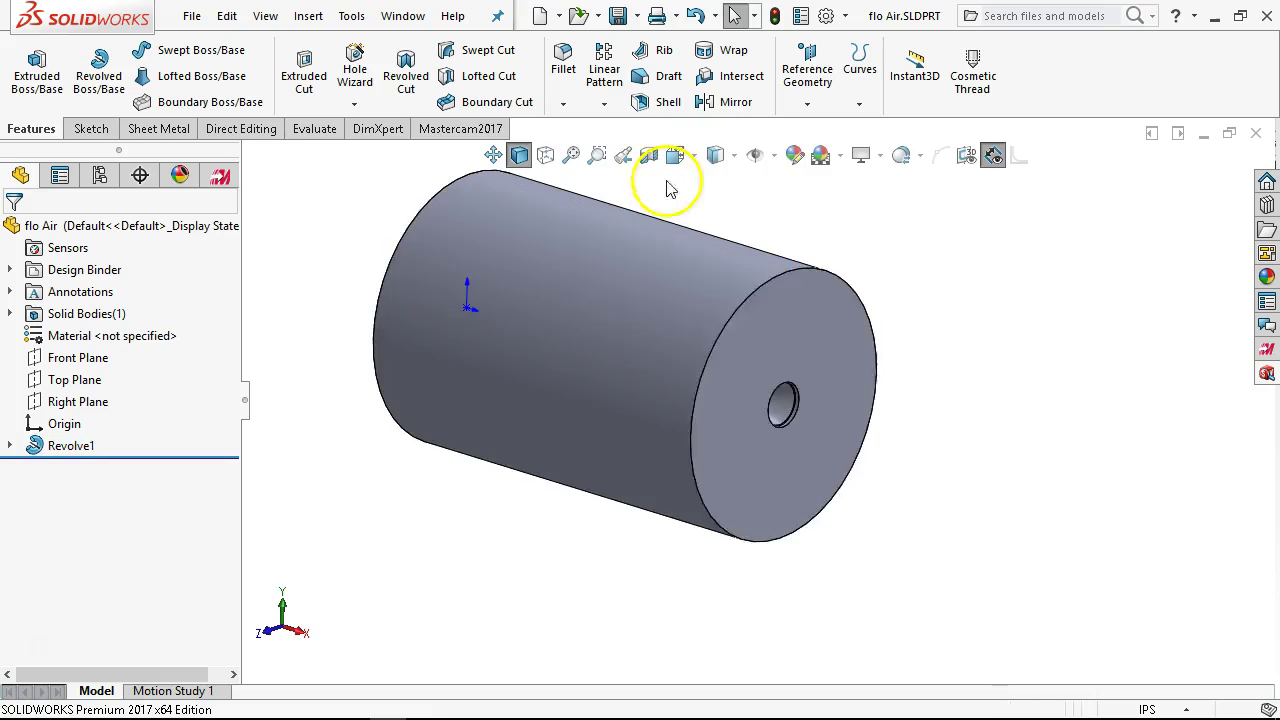
Sketch on the end face around the small hole and convert the hole's circular edge into a sketch circle.
{"action": "scroll", "coordinate": [809, 417], "scroll_direction": "down", "scroll_amount": 5}
{"action": "left_click", "coordinate": [814, 406]}
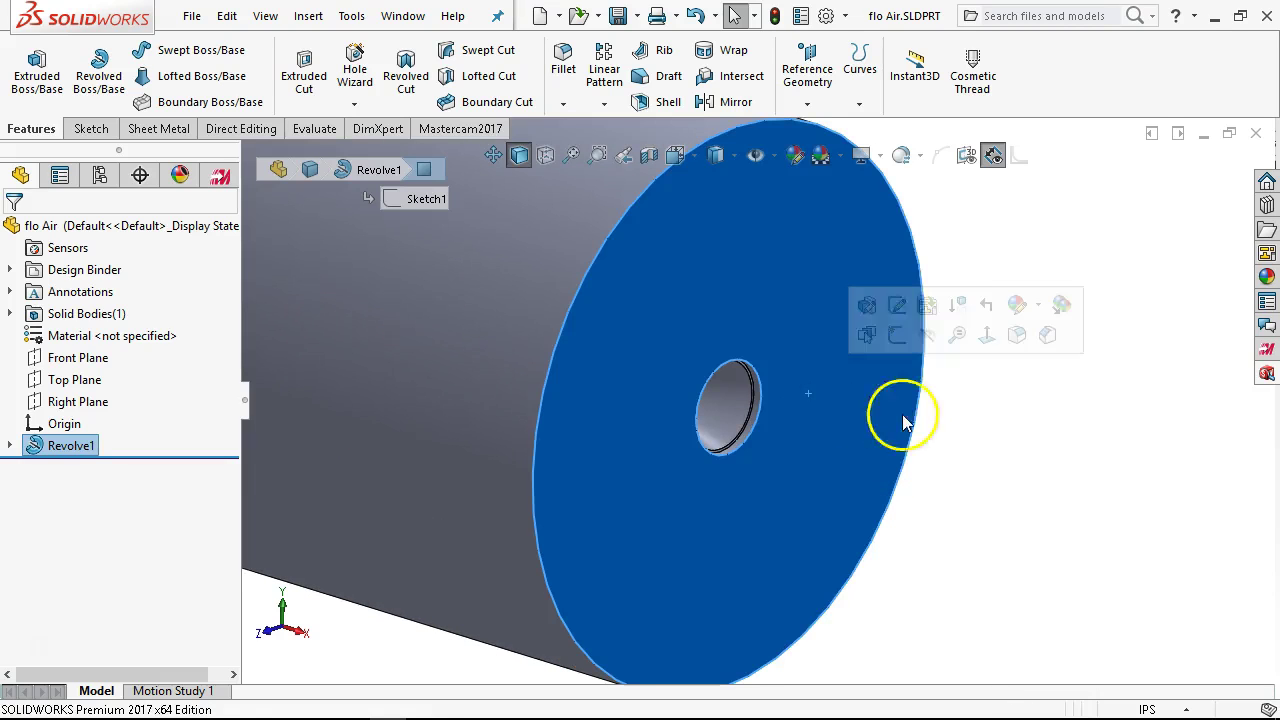
{"action": "left_click", "coordinate": [897, 338]}
{"action": "scroll", "coordinate": [748, 391], "scroll_direction": "down", "scroll_amount": 2}
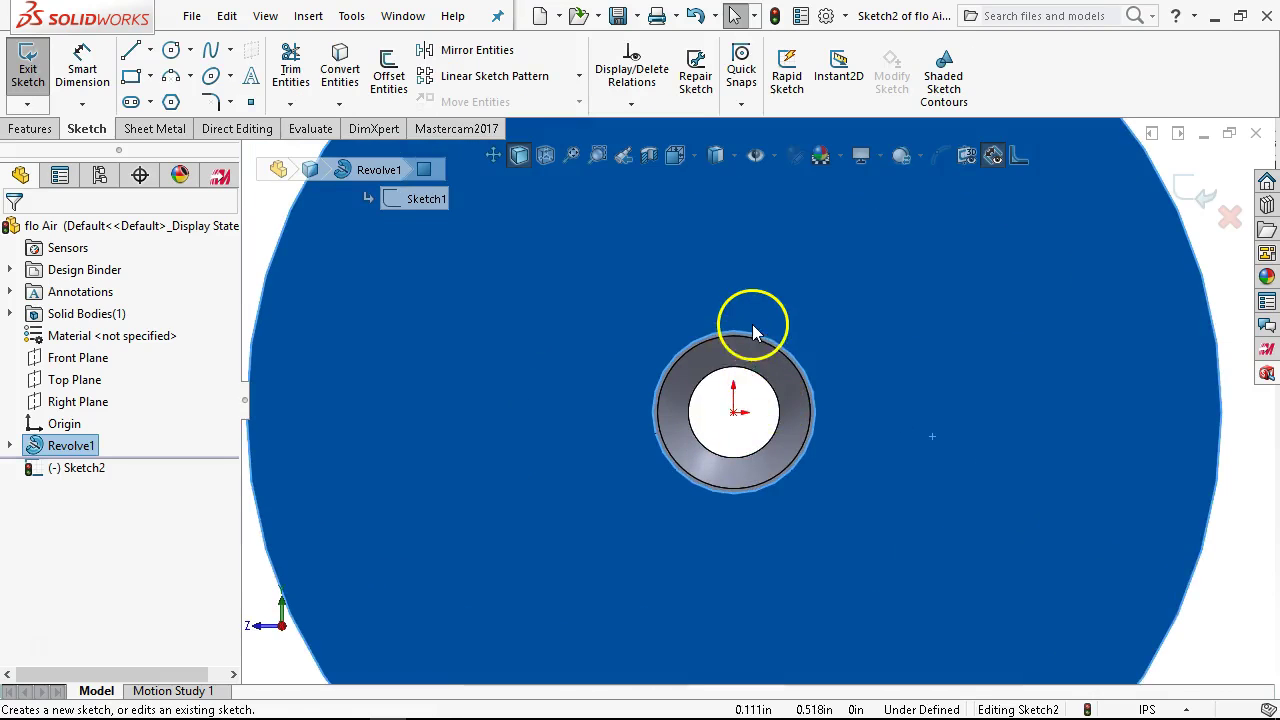
{"action": "key", "text": "Escape"}
{"action": "left_click", "coordinate": [808, 450]}
{"action": "left_click", "coordinate": [340, 74]}
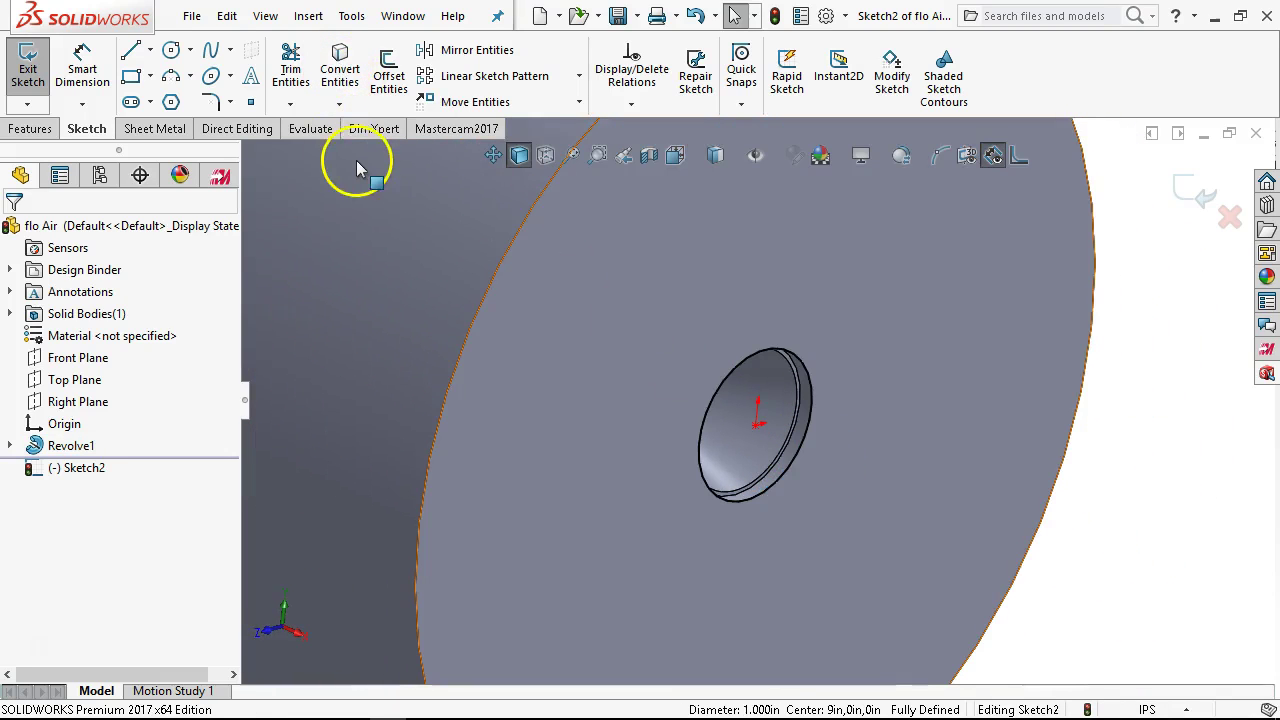
Extrude the converted circle 0.01 in with a Mid Plane end condition to cap the small hole.
{"action": "left_click", "coordinate": [29, 128]}
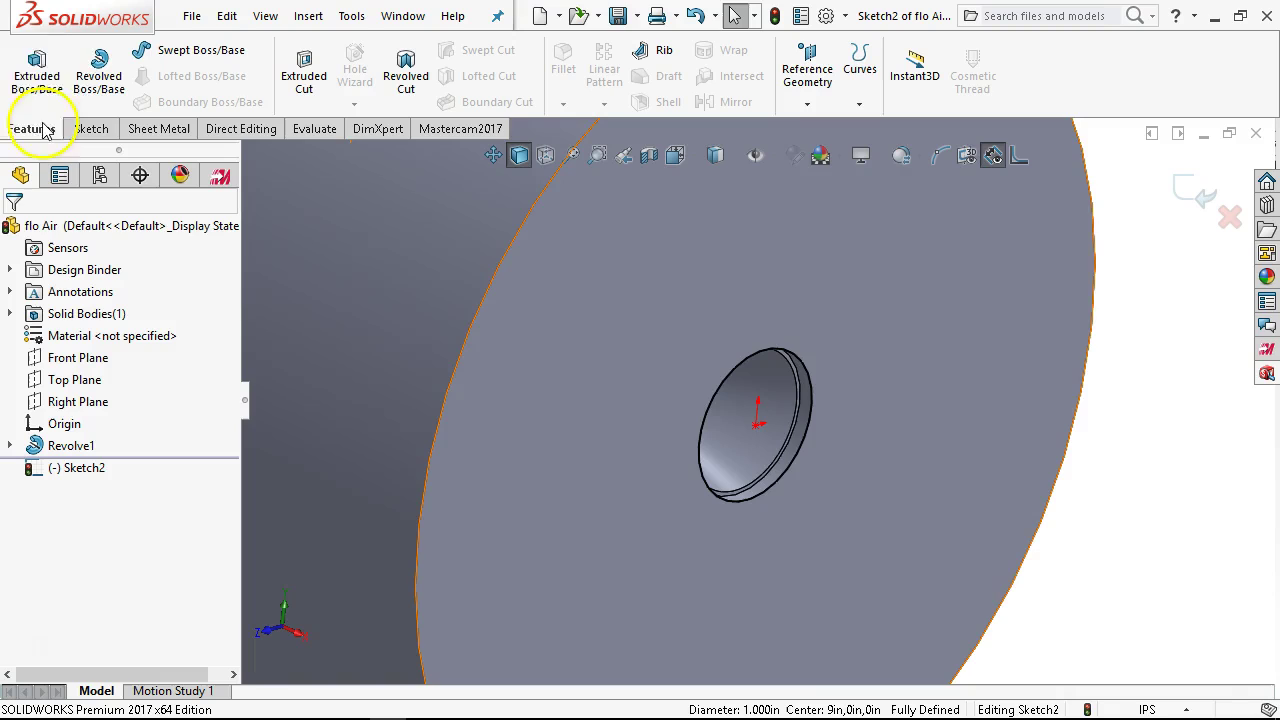
{"action": "left_click", "coordinate": [36, 70]}
{"action": "double_click", "coordinate": [126, 422]}
{"action": "key", "text": "BackSpace"}
{"action": "type", "text": ".02"}
{"action": "key", "text": "BackSpace"}
{"action": "type", "text": "1"}
{"action": "left_click", "coordinate": [97, 352]}
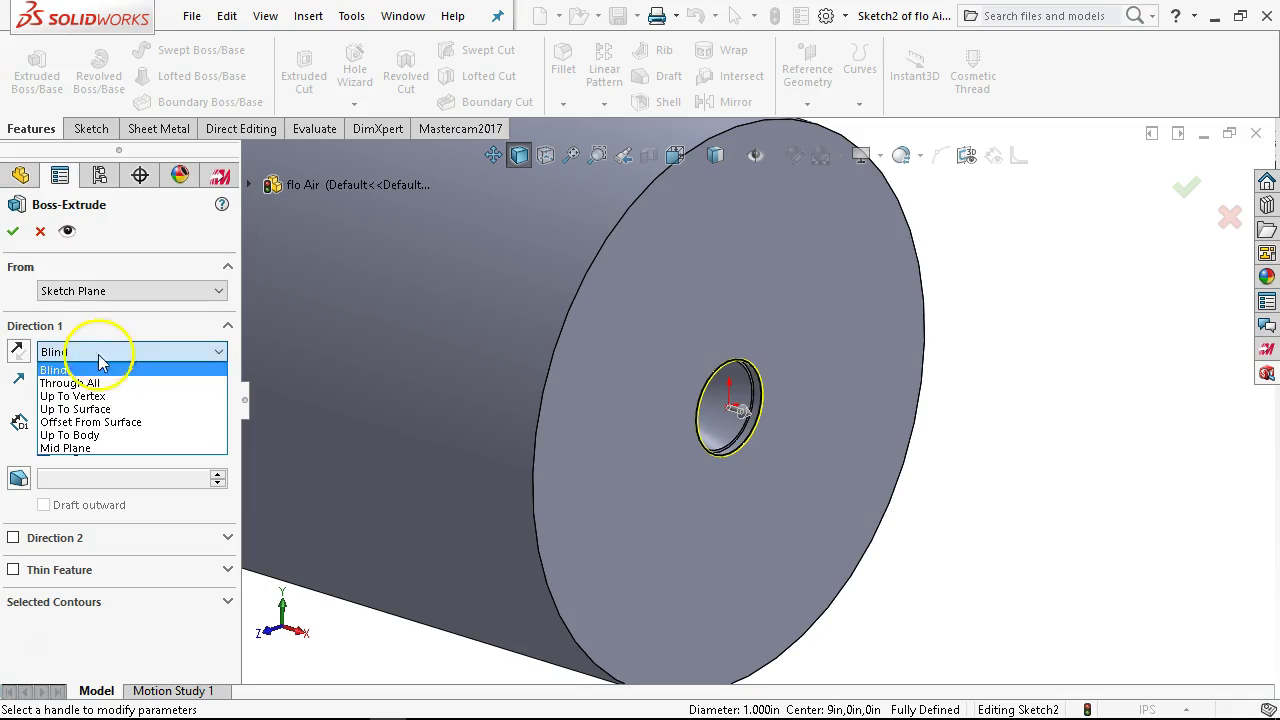
{"action": "left_click", "coordinate": [82, 448]}
{"action": "left_click", "coordinate": [13, 231]}
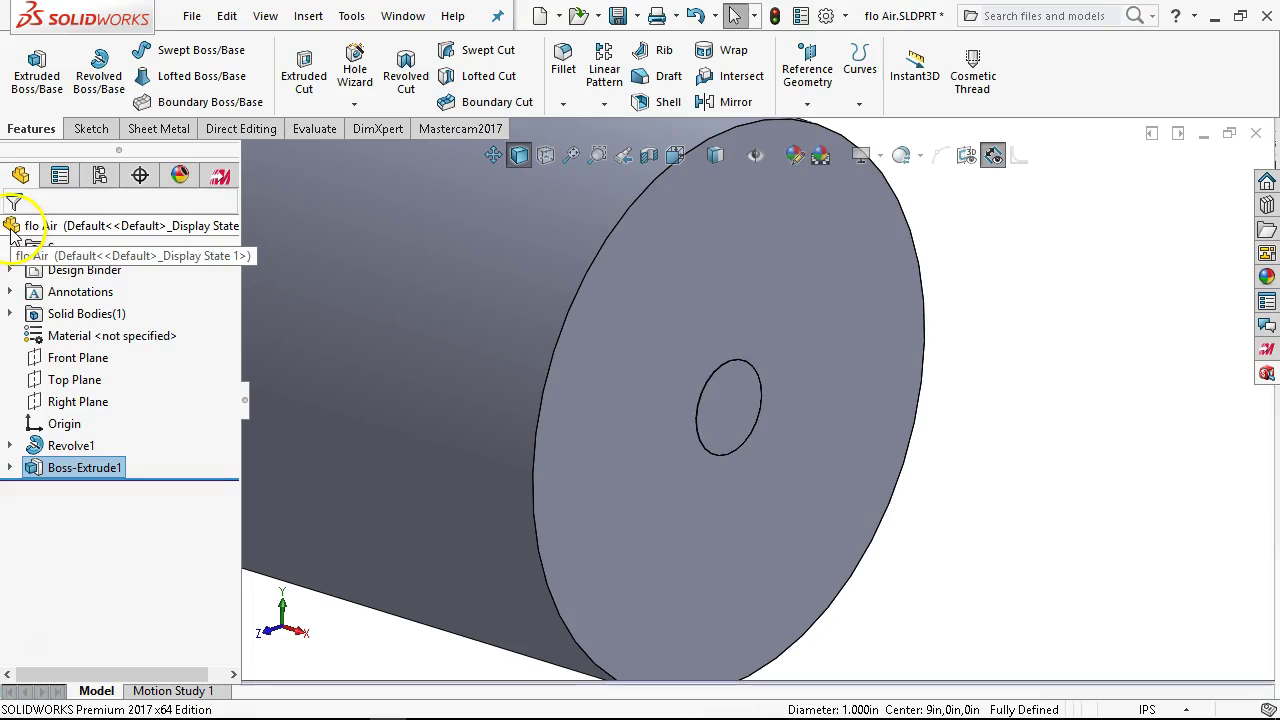
Sketch on the end face around the wide opening and convert the opening's outer circular edge into a sketch circle.
{"action": "scroll", "coordinate": [636, 338], "scroll_direction": "up", "scroll_amount": 2}
{"action": "middle_click_drag", "start_coordinate": [636, 338], "coordinate": [751, 423]}
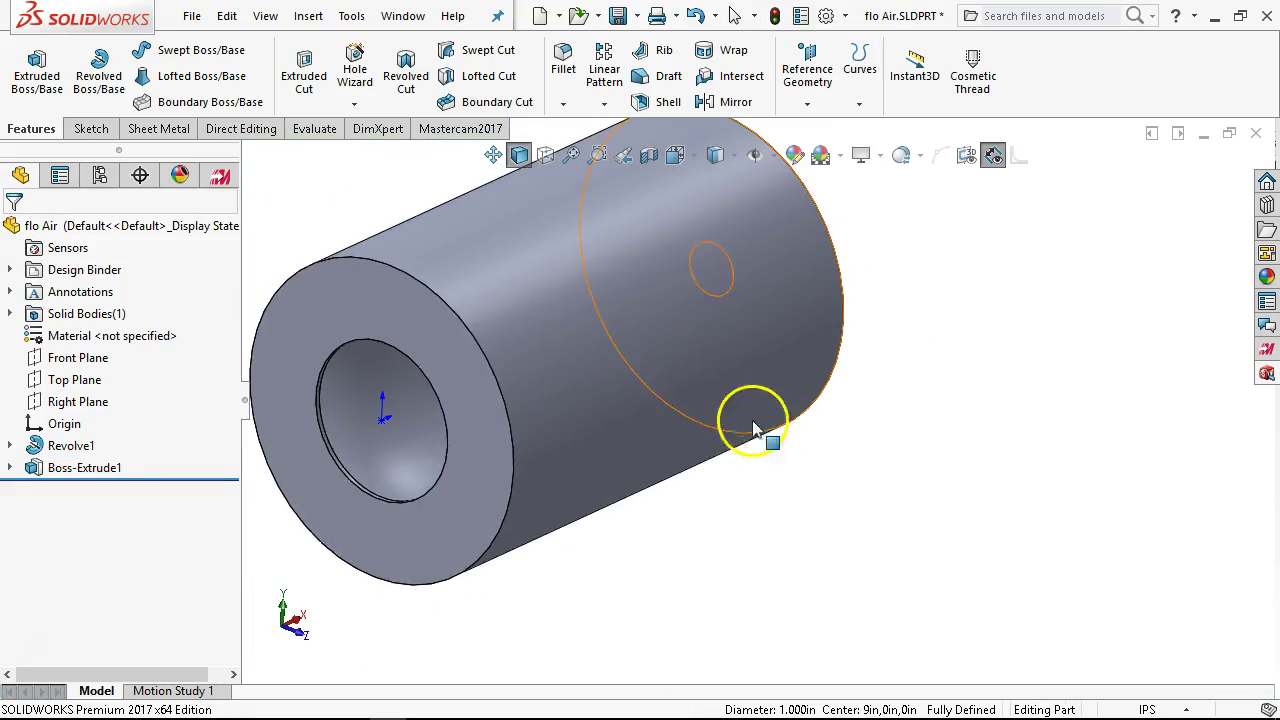
{"action": "left_click", "coordinate": [447, 511]}
{"action": "left_click", "coordinate": [474, 466]}
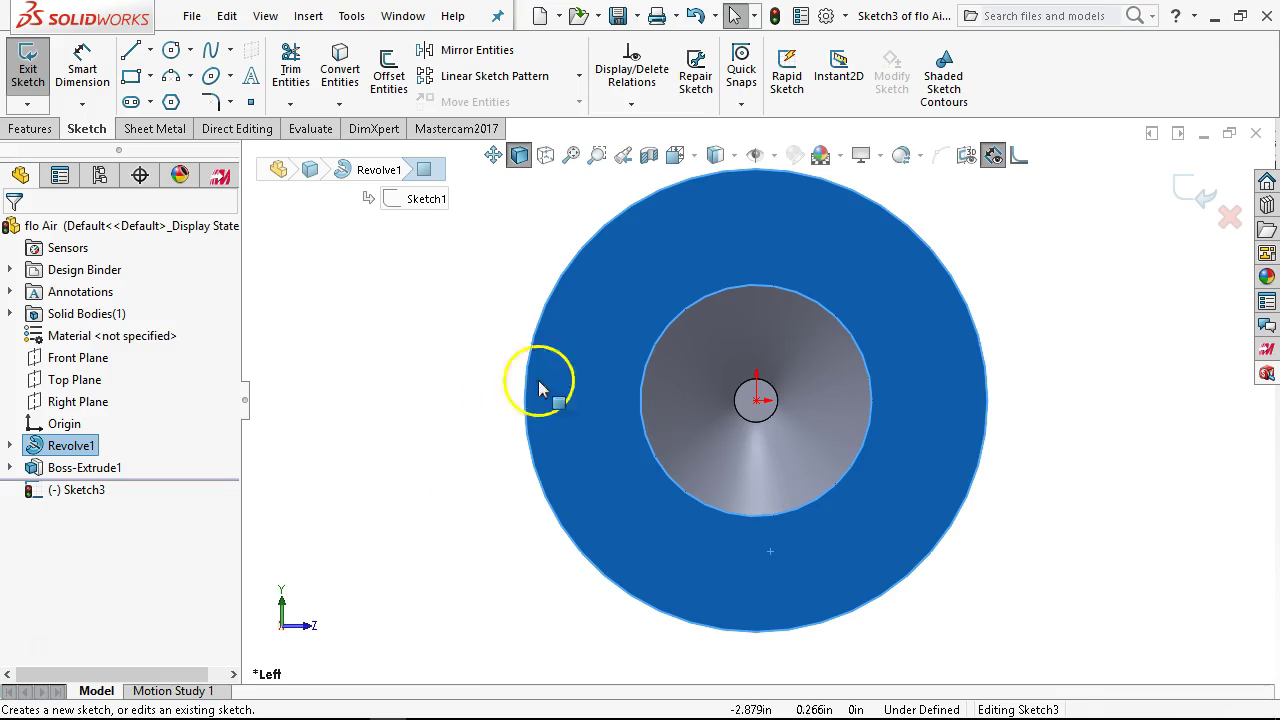
{"action": "left_click", "coordinate": [686, 312]}
{"action": "middle_click_drag", "start_coordinate": [476, 284], "coordinate": [391, 325]}
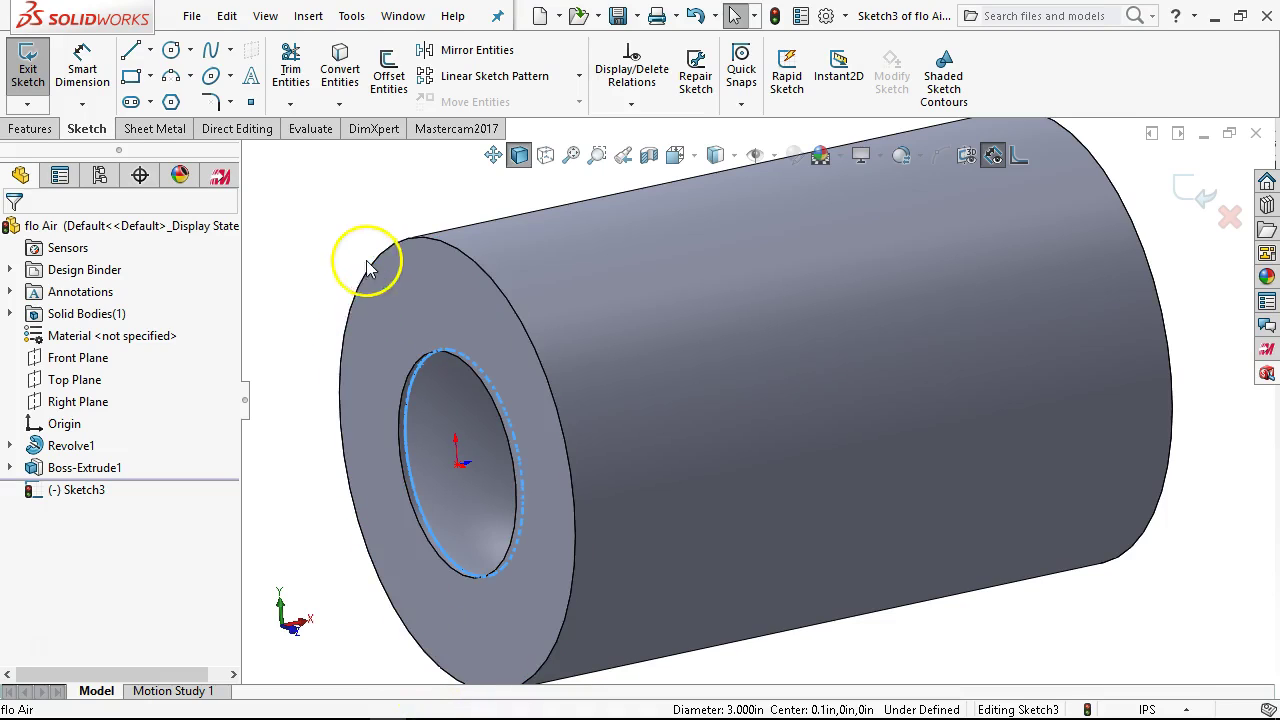
{"action": "mouse_move", "coordinate": [310, 300]}
{"action": "middle_mouse_down"}
{"action": "mouse_move", "coordinate": [286, 257]}
{"action": "mouse_move", "coordinate": [323, 320]}
{"action": "middle_mouse_up"}
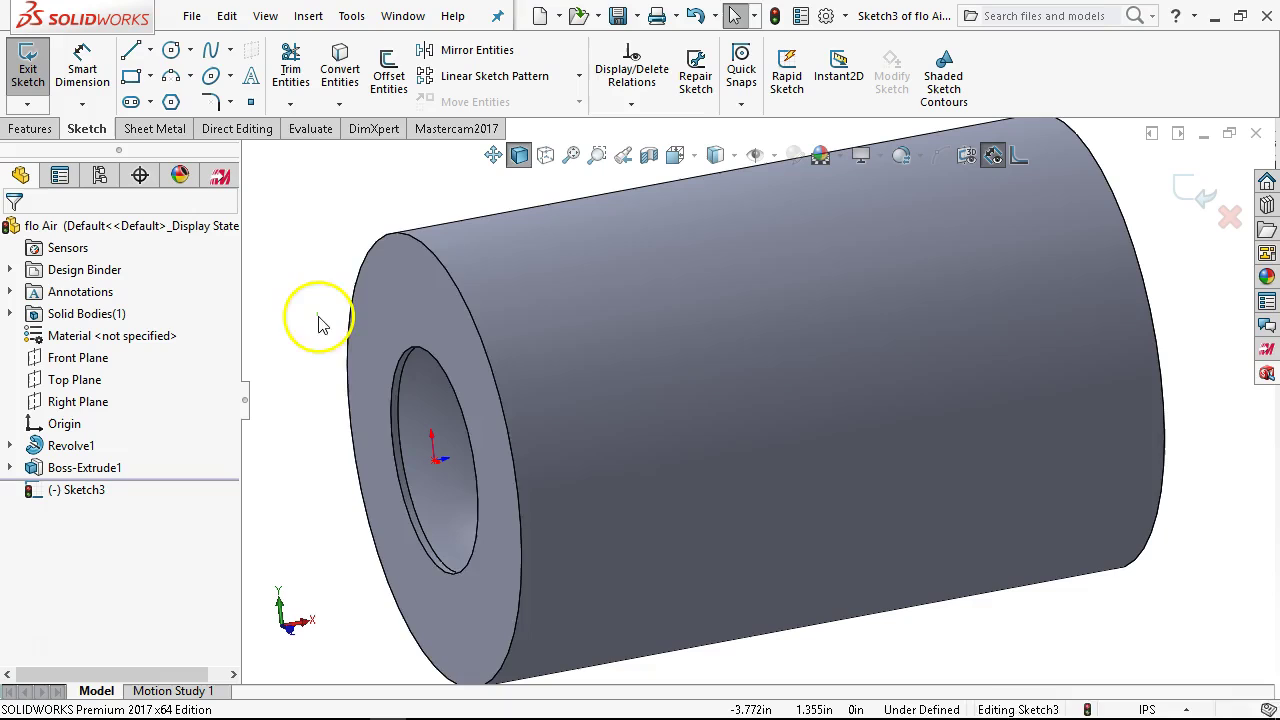
{"action": "left_click", "coordinate": [395, 400]}
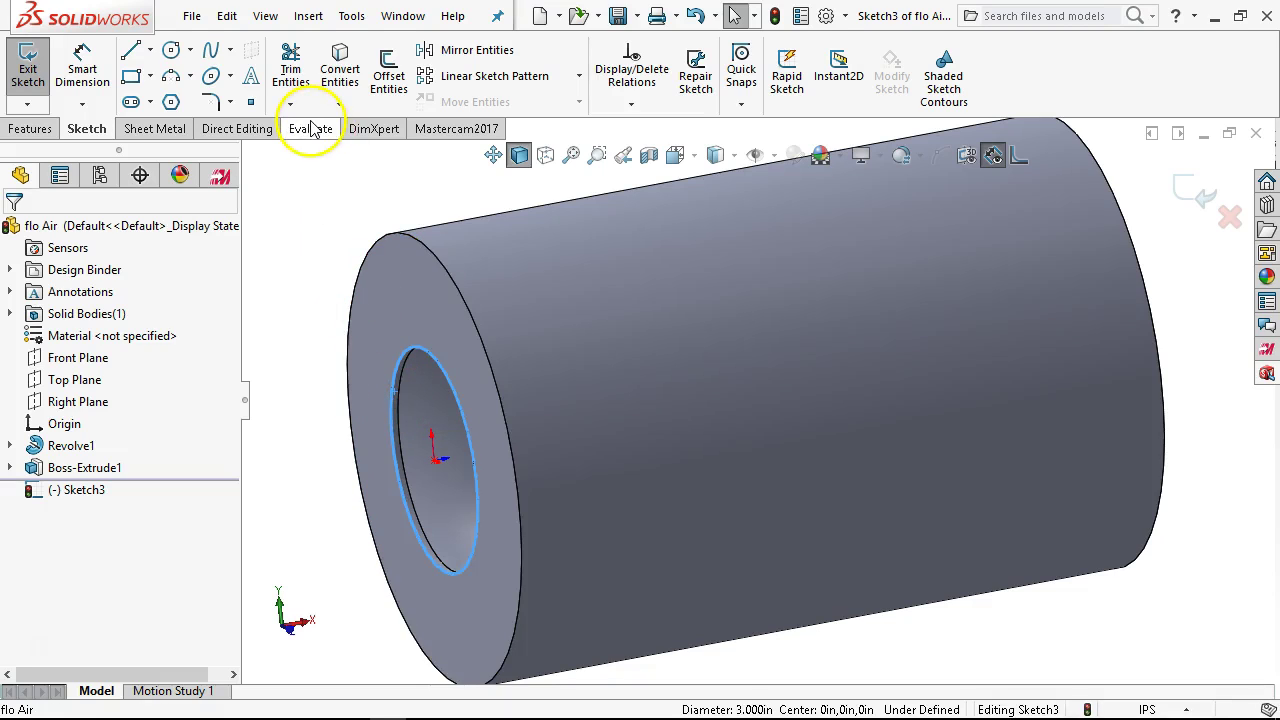
{"action": "left_click", "coordinate": [340, 65]}
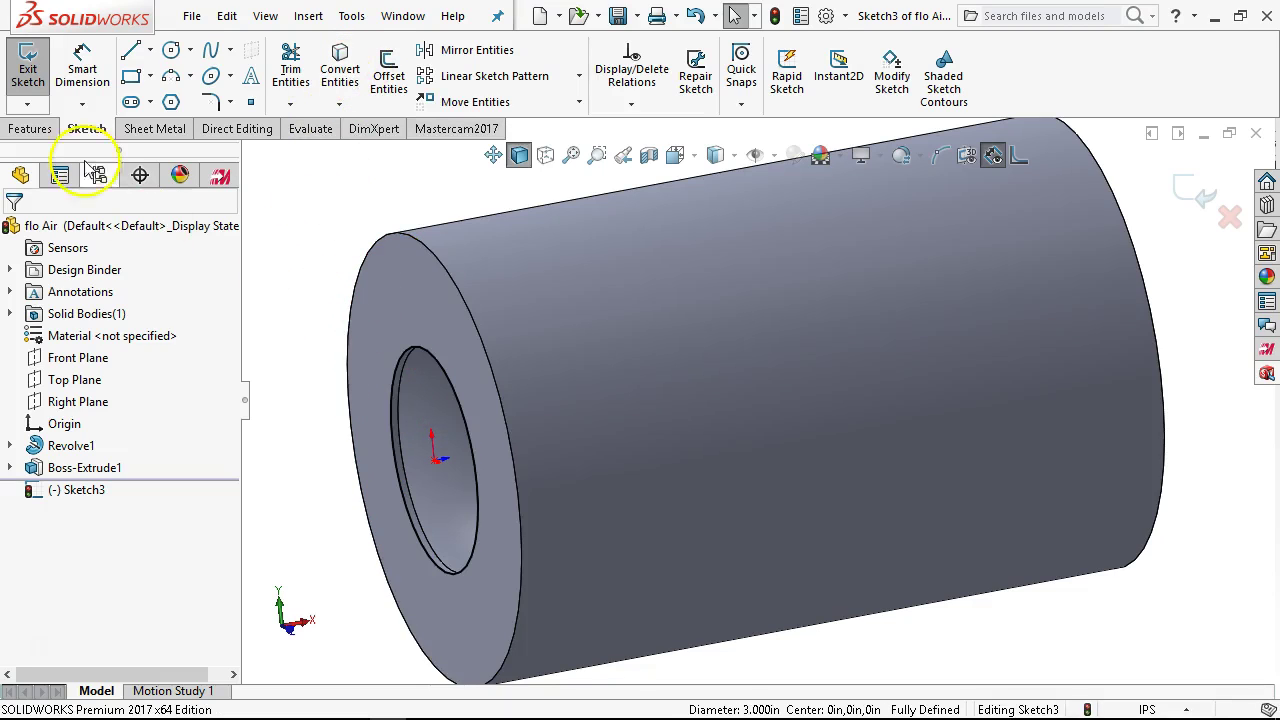
Extrude the converted circle 0.01 in with a Mid Plane end condition to cap the wide opening.
{"action": "left_click", "coordinate": [30, 128]}
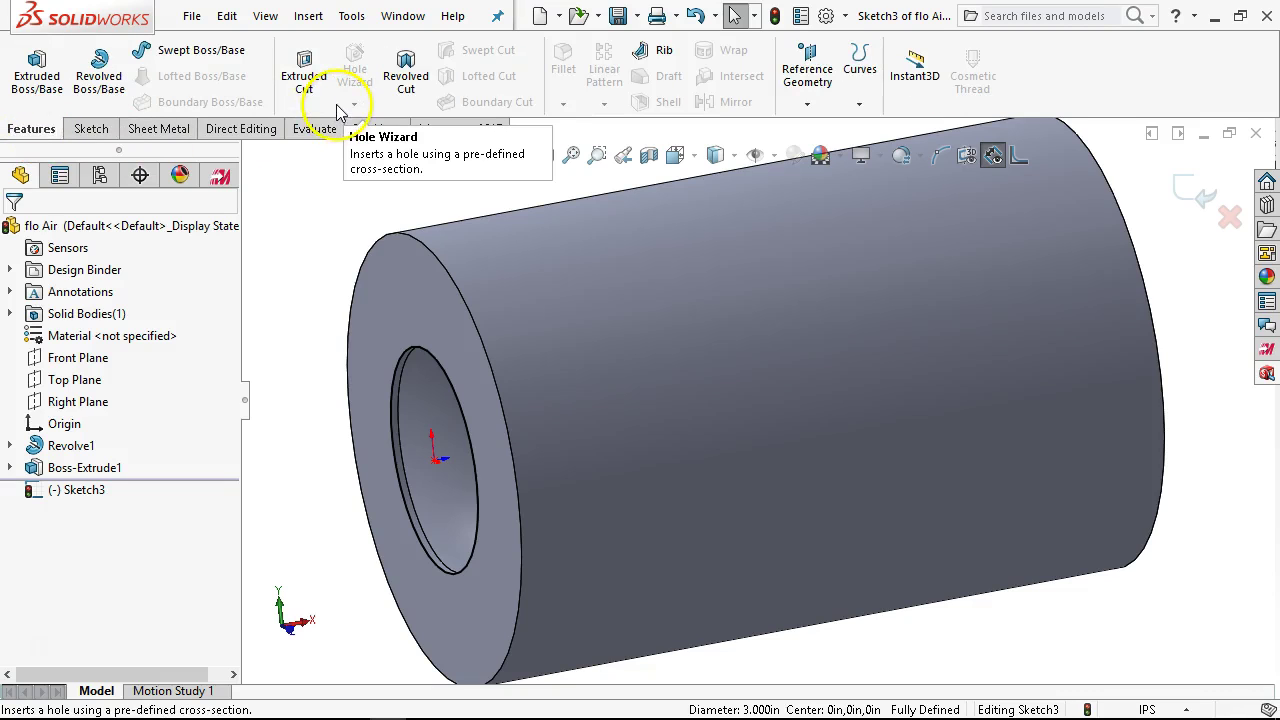
{"action": "left_click", "coordinate": [37, 64]}
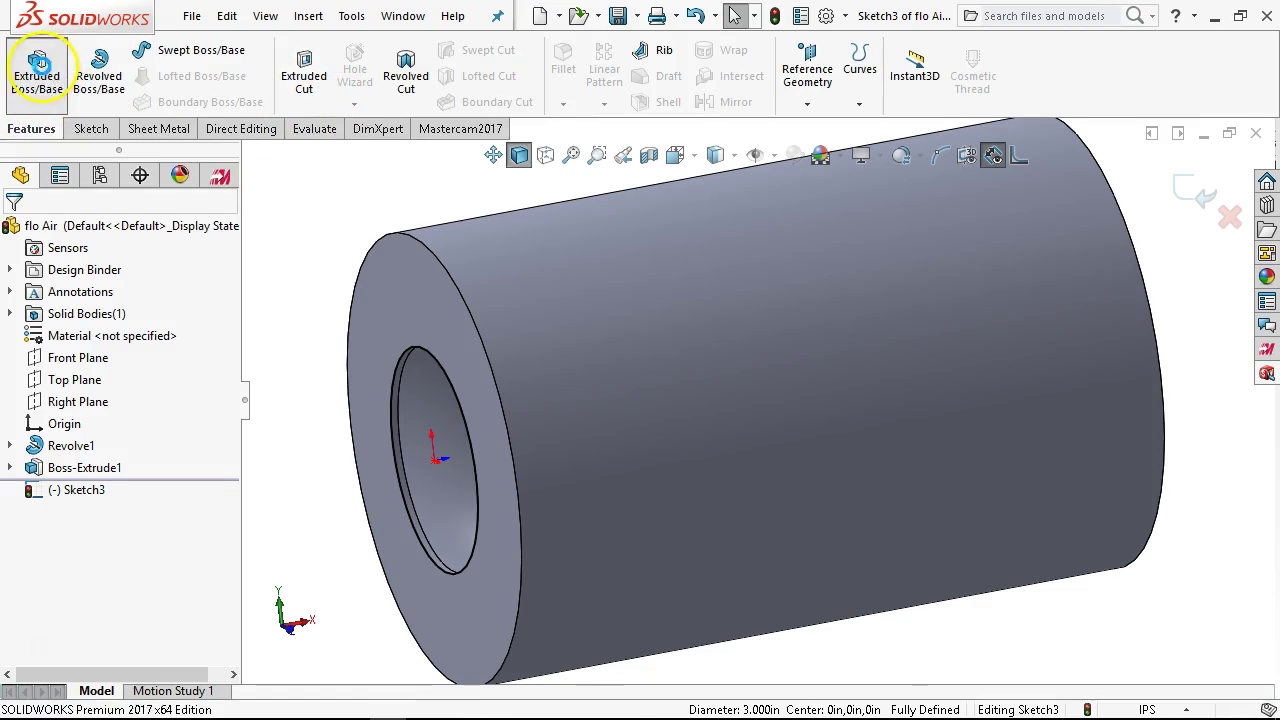
{"action": "left_click", "coordinate": [77, 352]}
{"action": "left_click", "coordinate": [80, 448]}
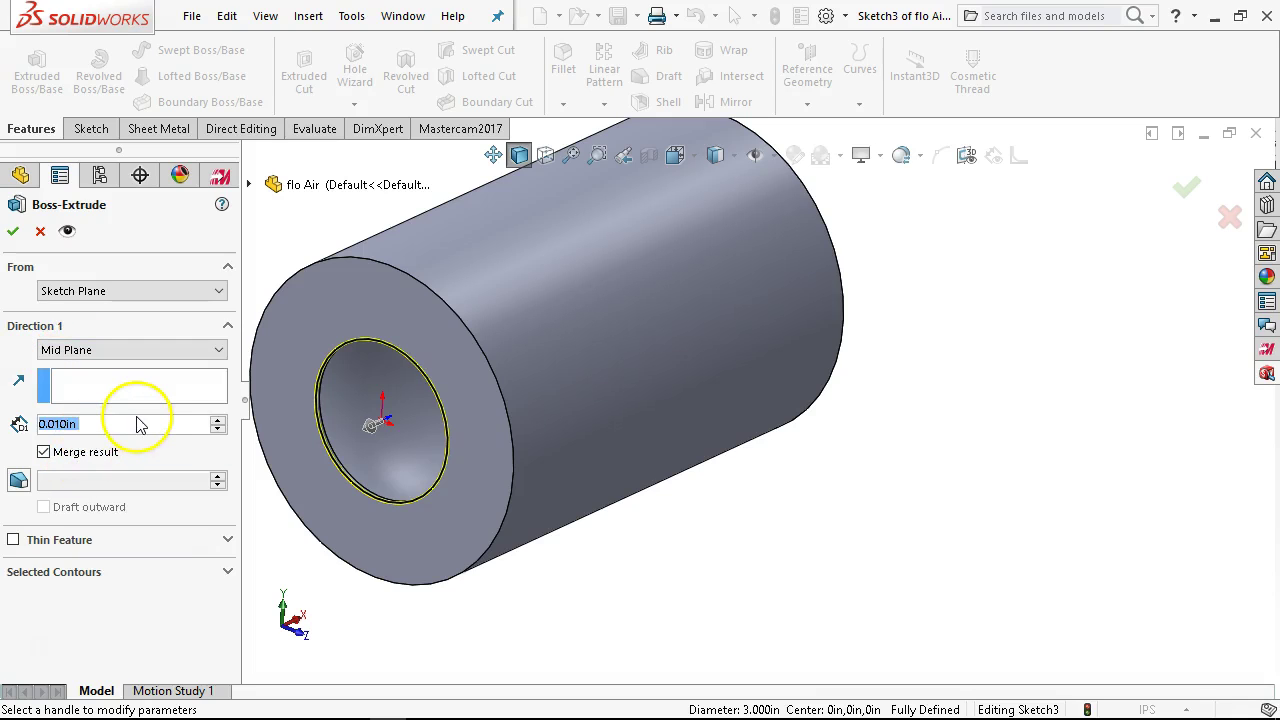
{"action": "left_click", "coordinate": [14, 232]}
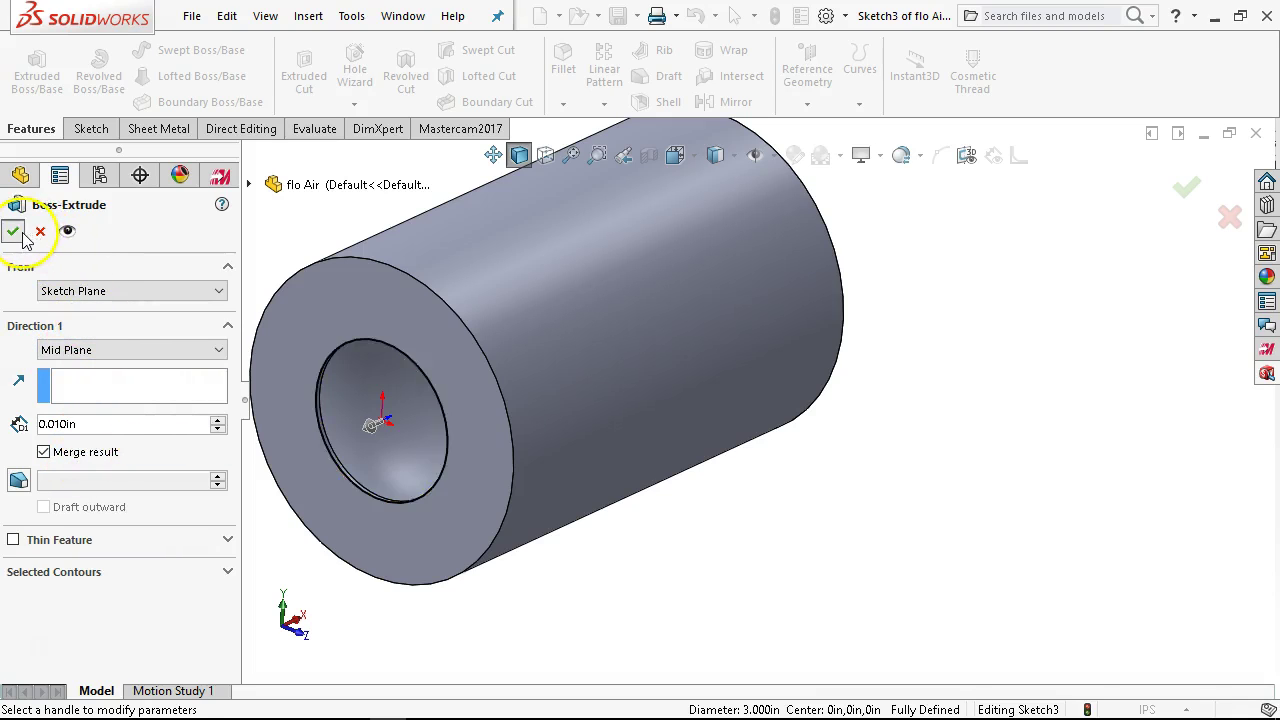
Section the capped part on the Front Plane and turn it to expose the cavity and both caps.
{"action": "middle_click_drag", "start_coordinate": [636, 436], "coordinate": [606, 366]}
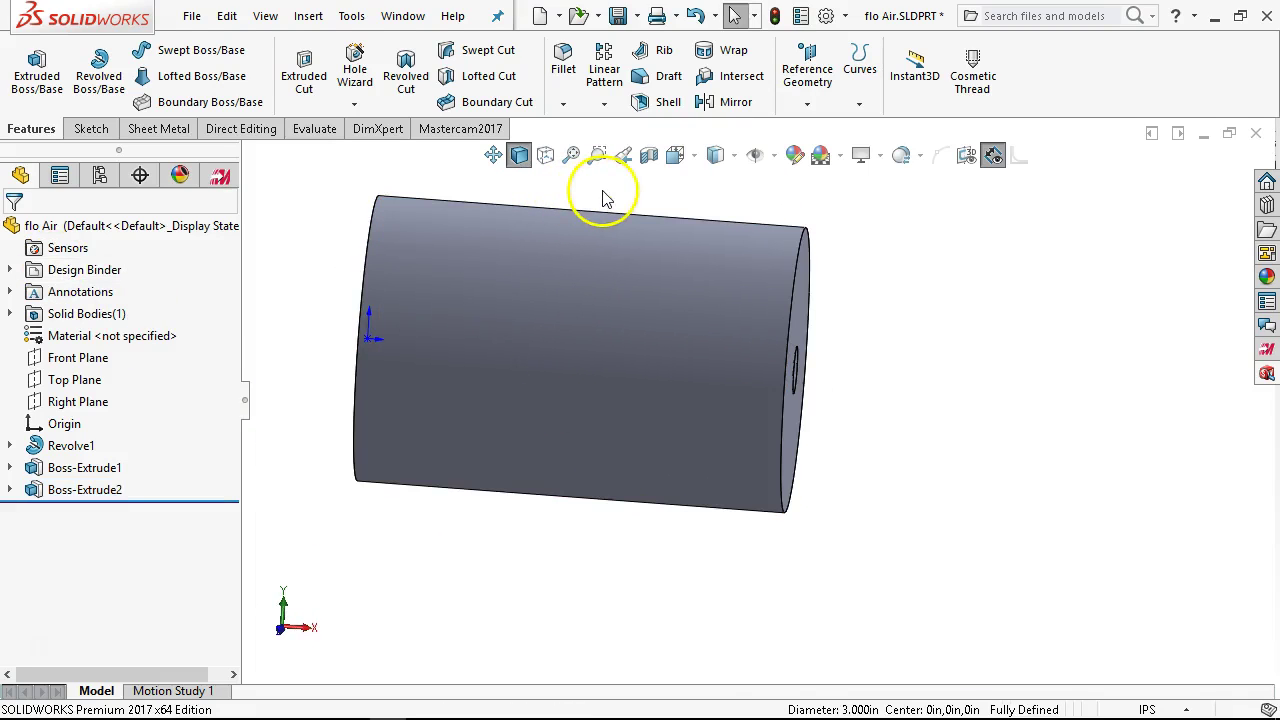
{"action": "left_click", "coordinate": [650, 156]}
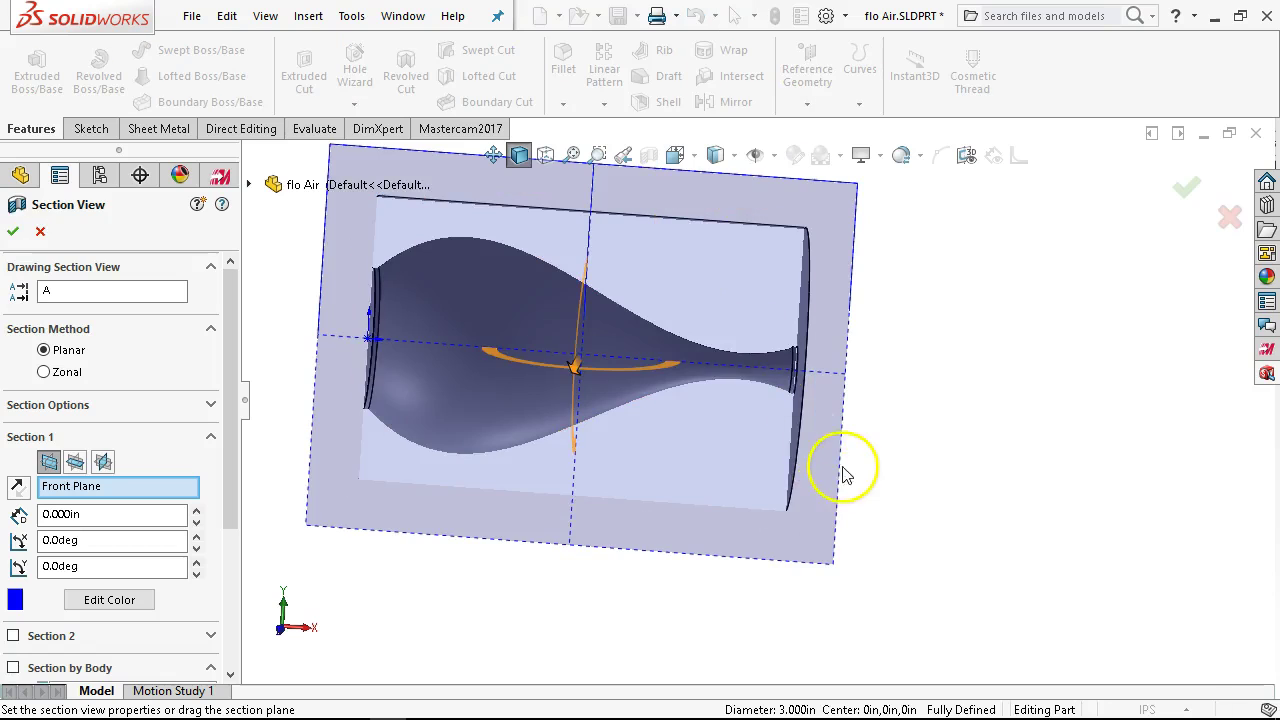
{"action": "left_click", "coordinate": [13, 231]}
{"action": "middle_click_drag", "start_coordinate": [686, 414], "coordinate": [397, 370]}
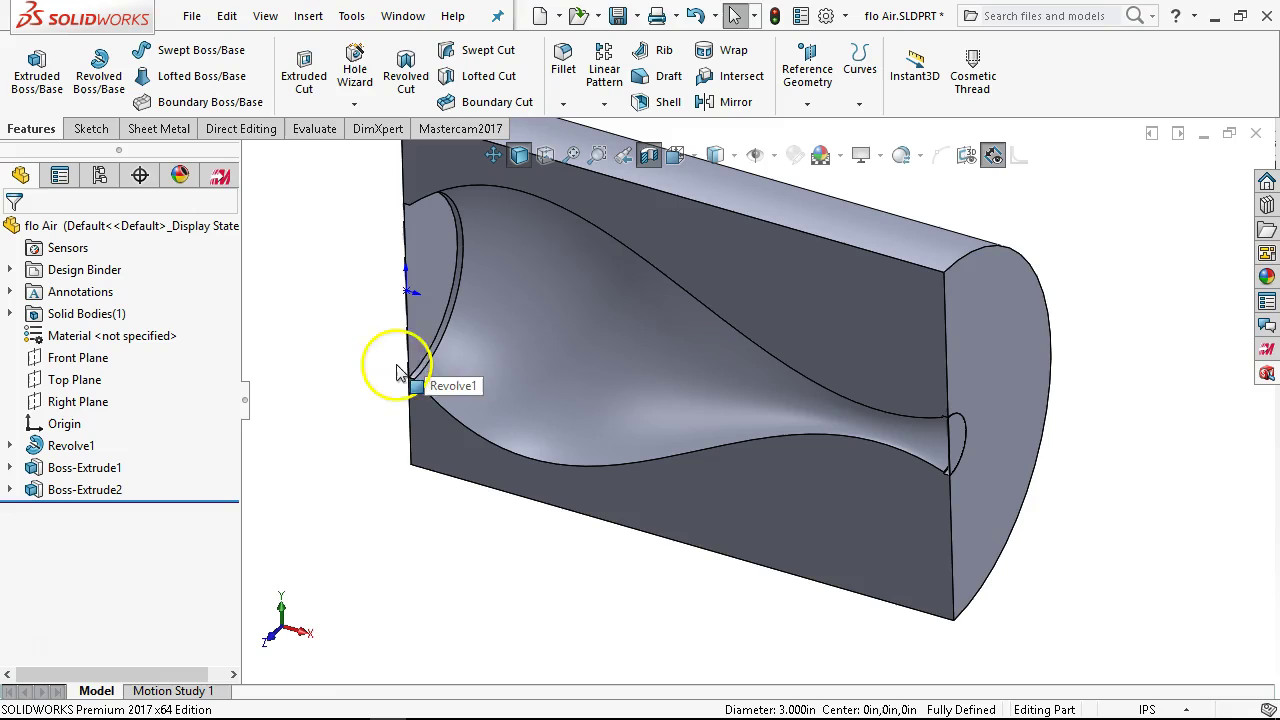
Start a FloXpress study on the part, run the geometry check and display the fluid volume.
{"action": "left_click", "coordinate": [350, 16]}
{"action": "left_click", "coordinate": [281, 214]}
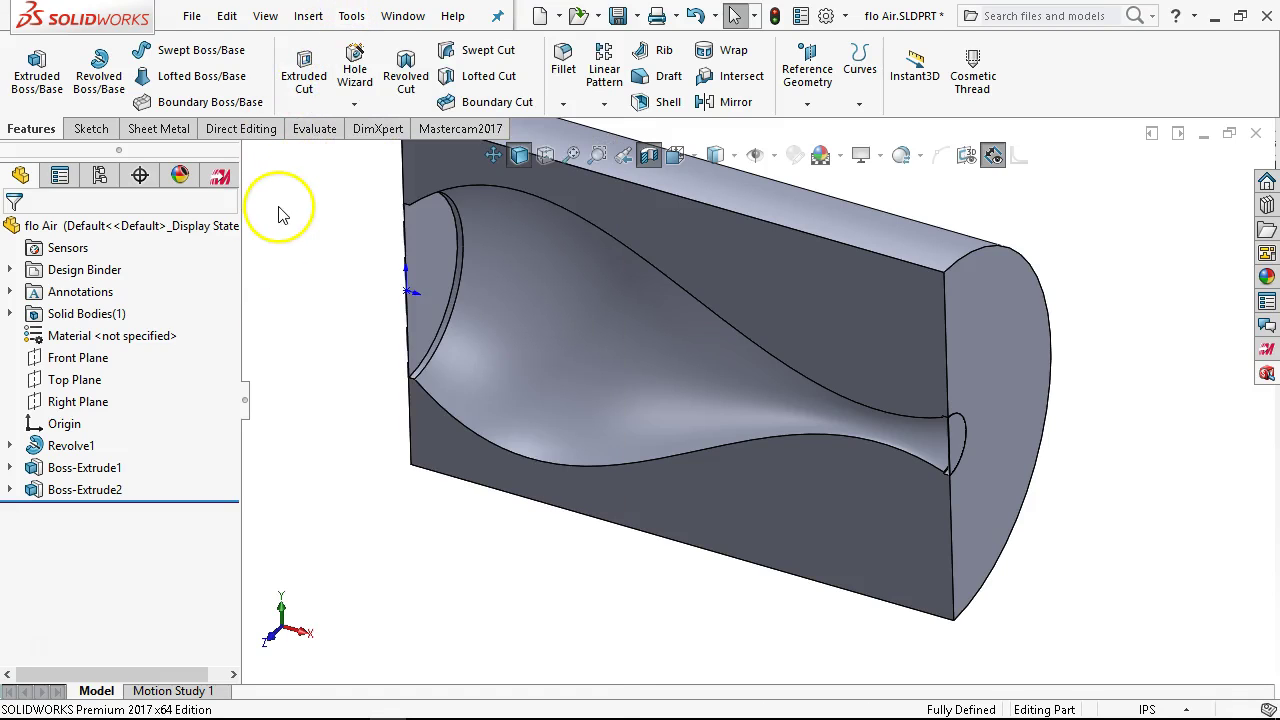
{"action": "left_click", "coordinate": [354, 16]}
{"action": "mouse_move", "coordinate": [443, 86]}
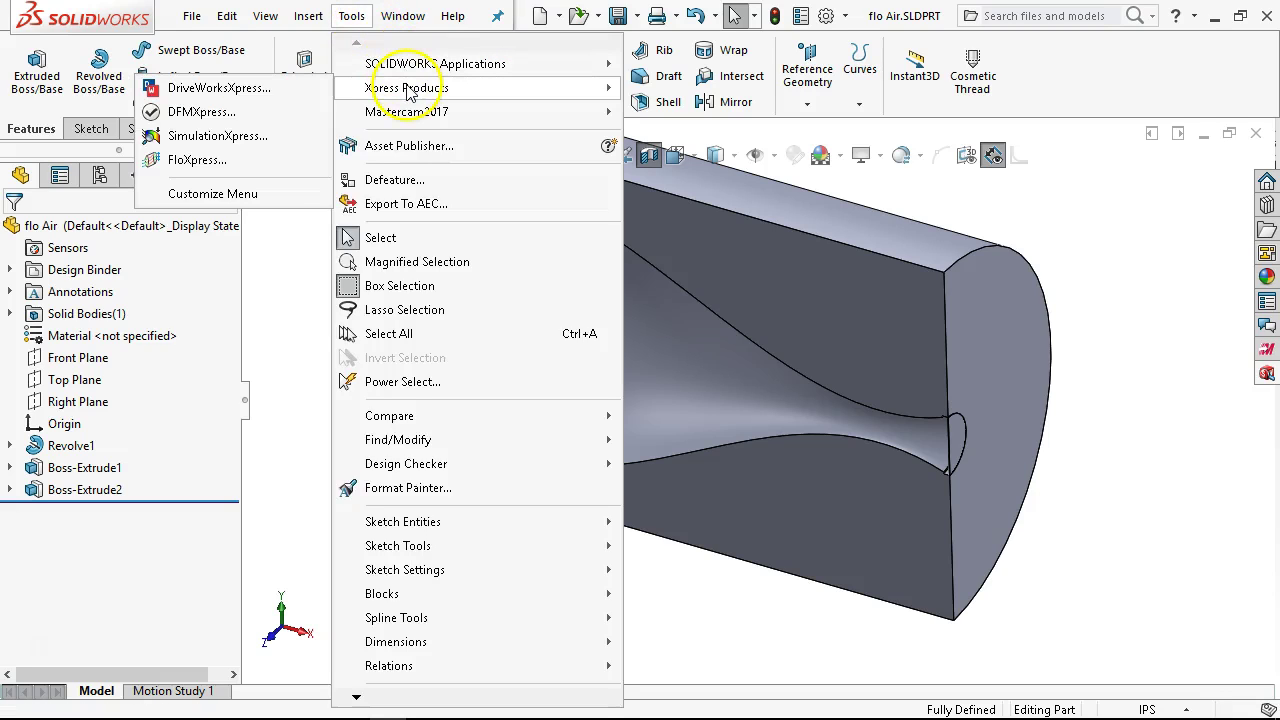
{"action": "left_click", "coordinate": [197, 160]}
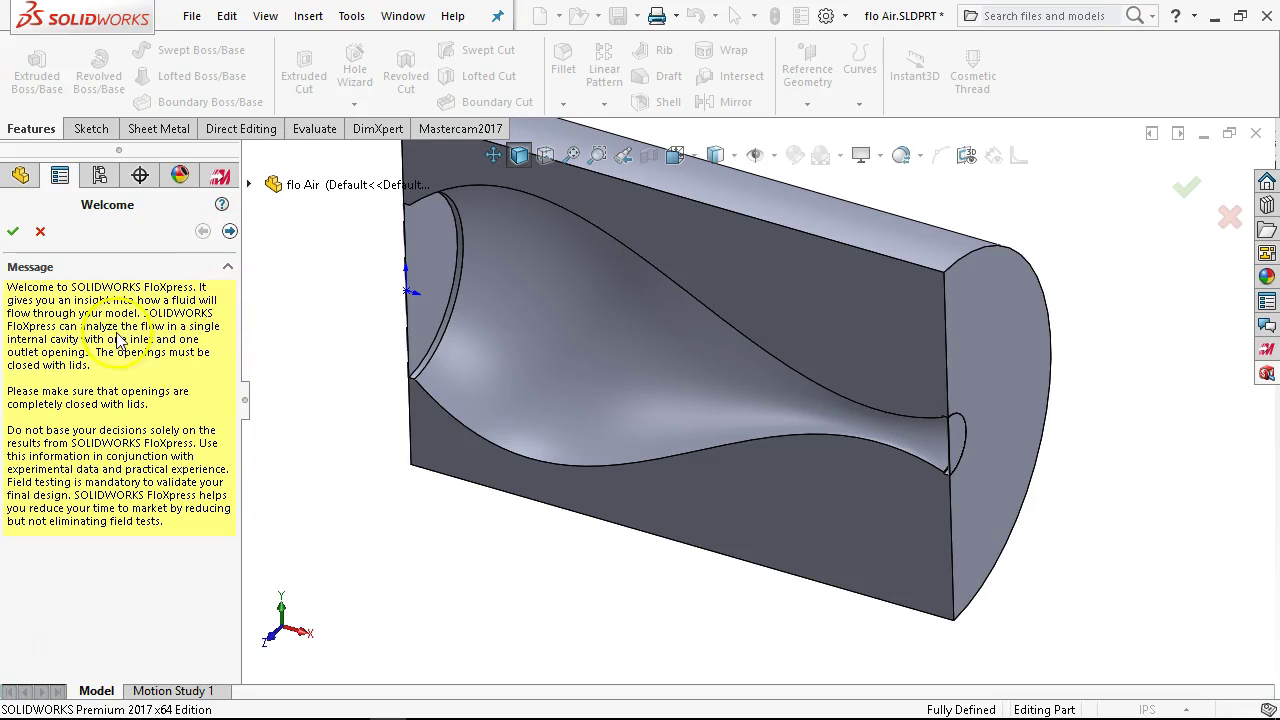
{"action": "left_click", "coordinate": [229, 231]}
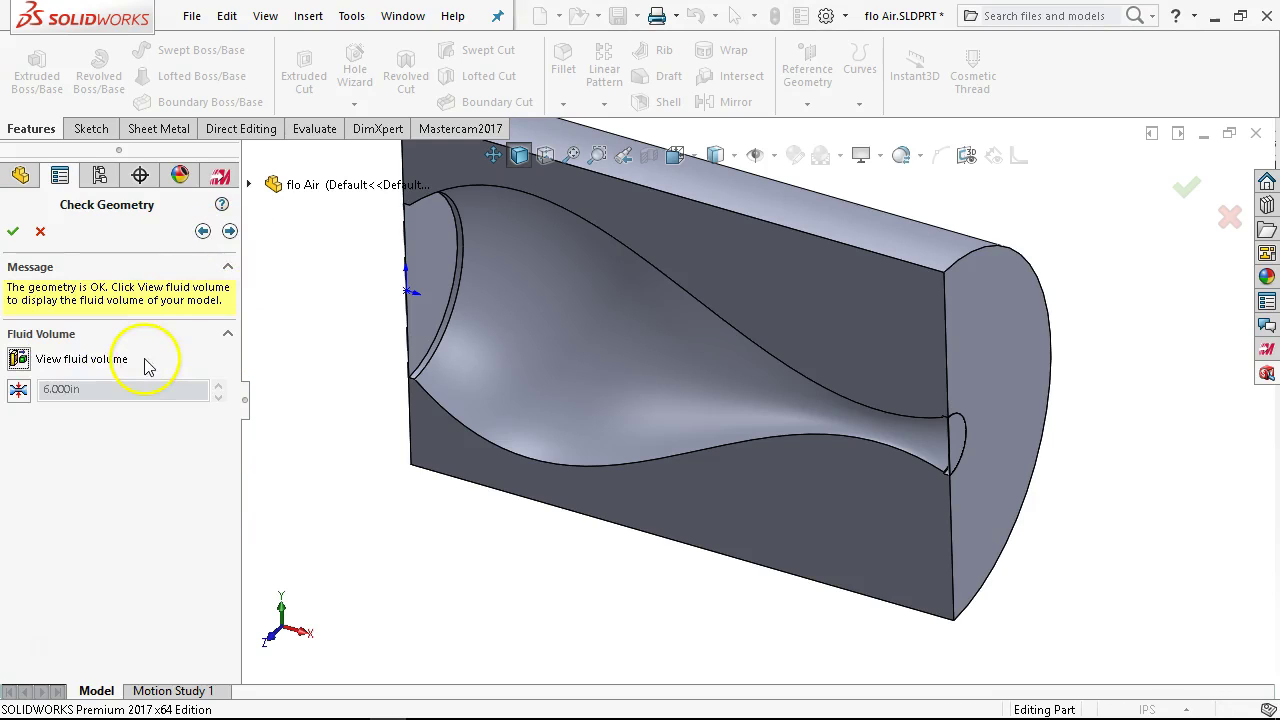
{"action": "left_click", "coordinate": [19, 360]}
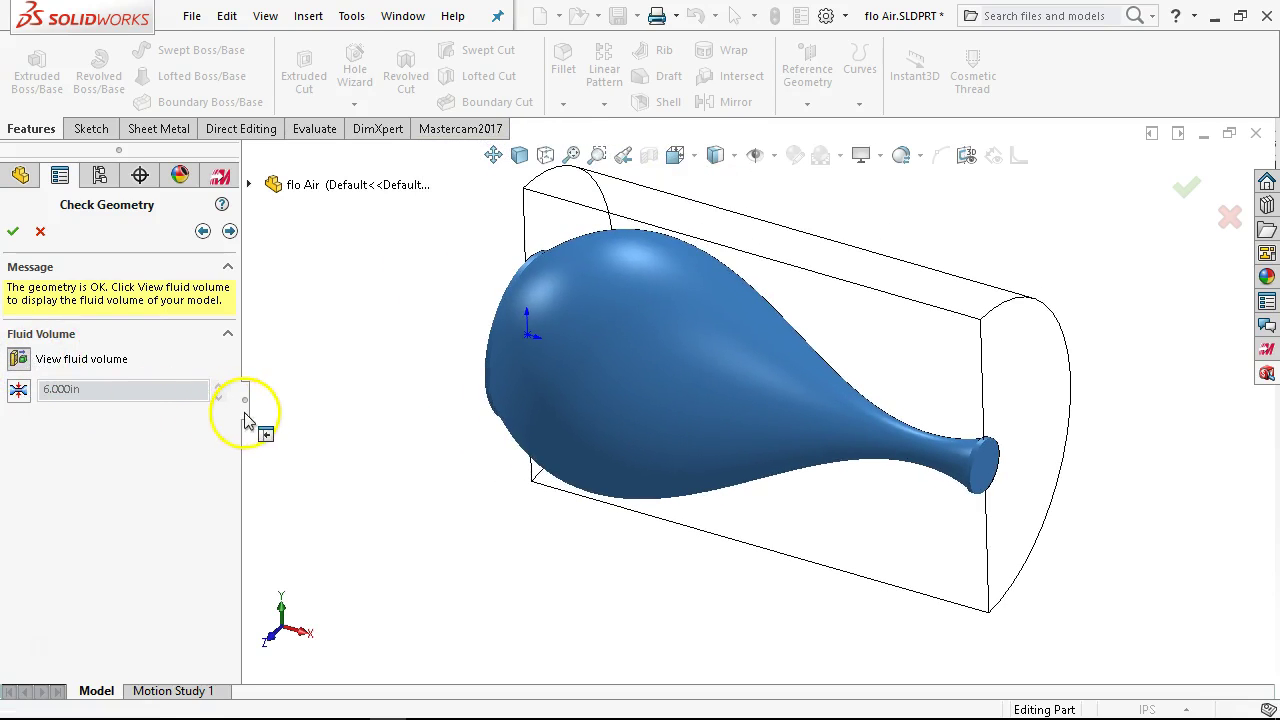
Turn on the smallest flow passage check, set it to 0.25 in and examine the fluid volume.
{"action": "left_click", "coordinate": [19, 392]}
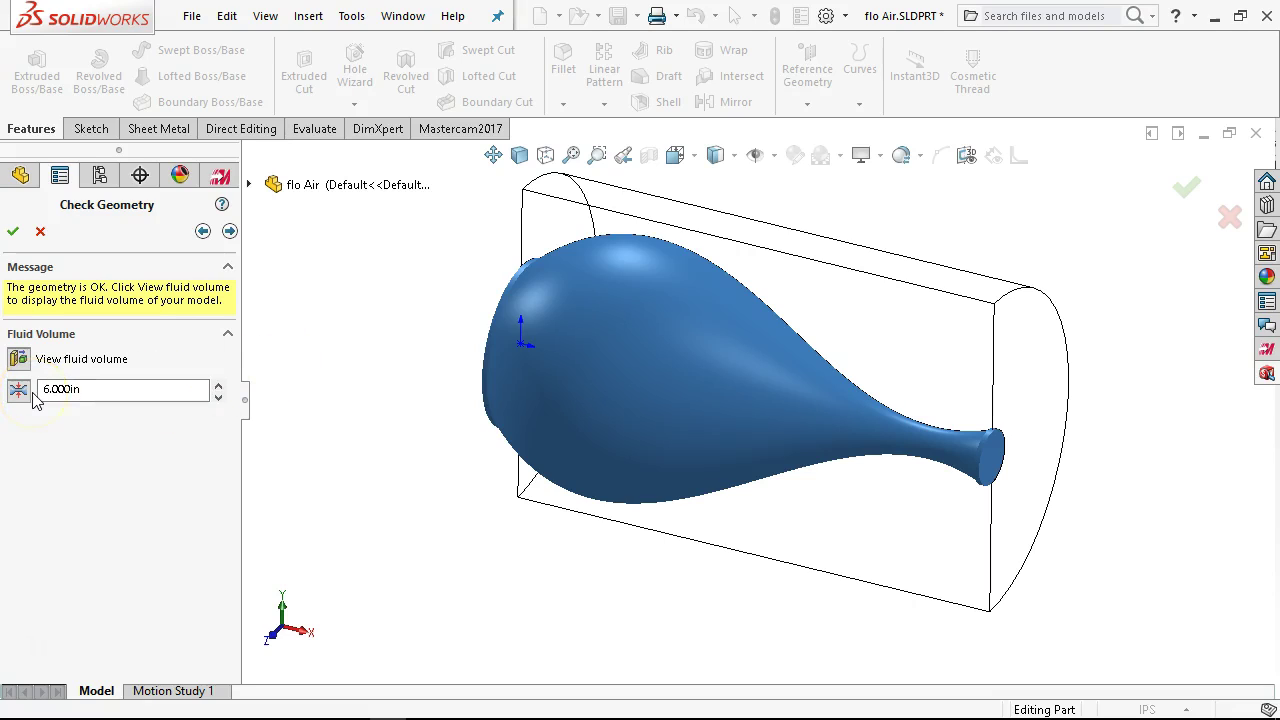
{"action": "double_click", "coordinate": [90, 389]}
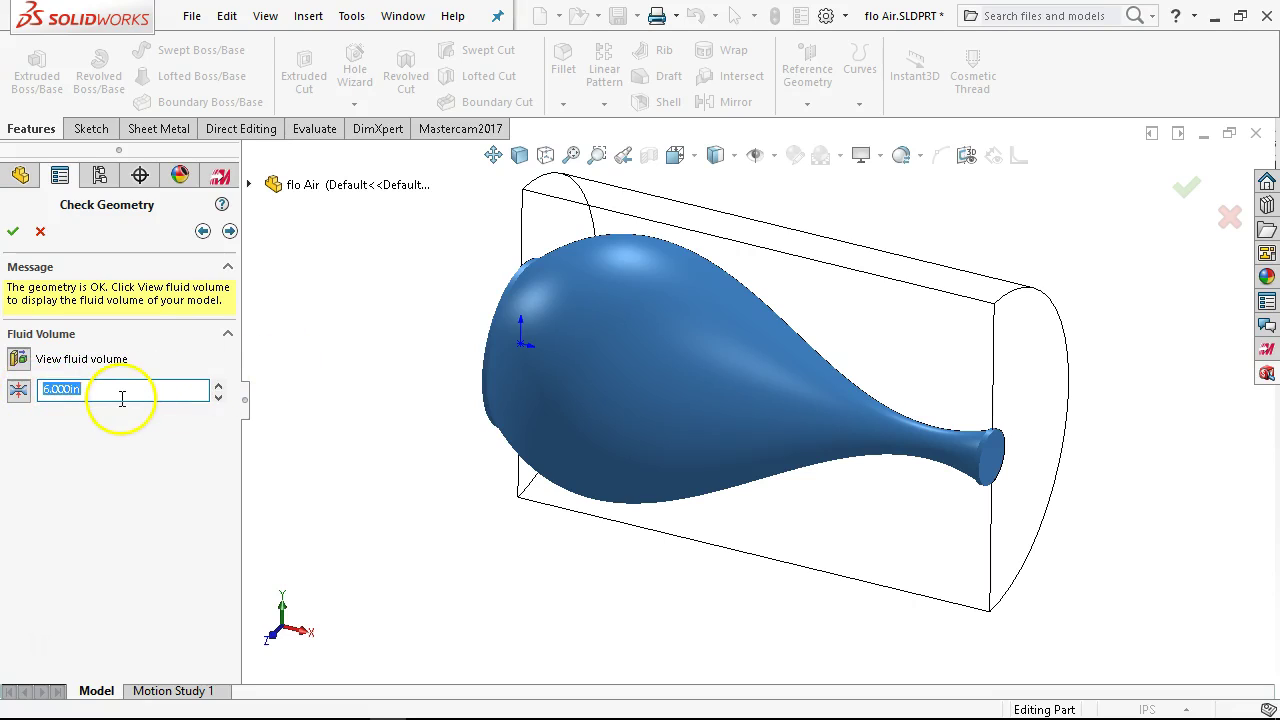
{"action": "left_click", "coordinate": [219, 397]}
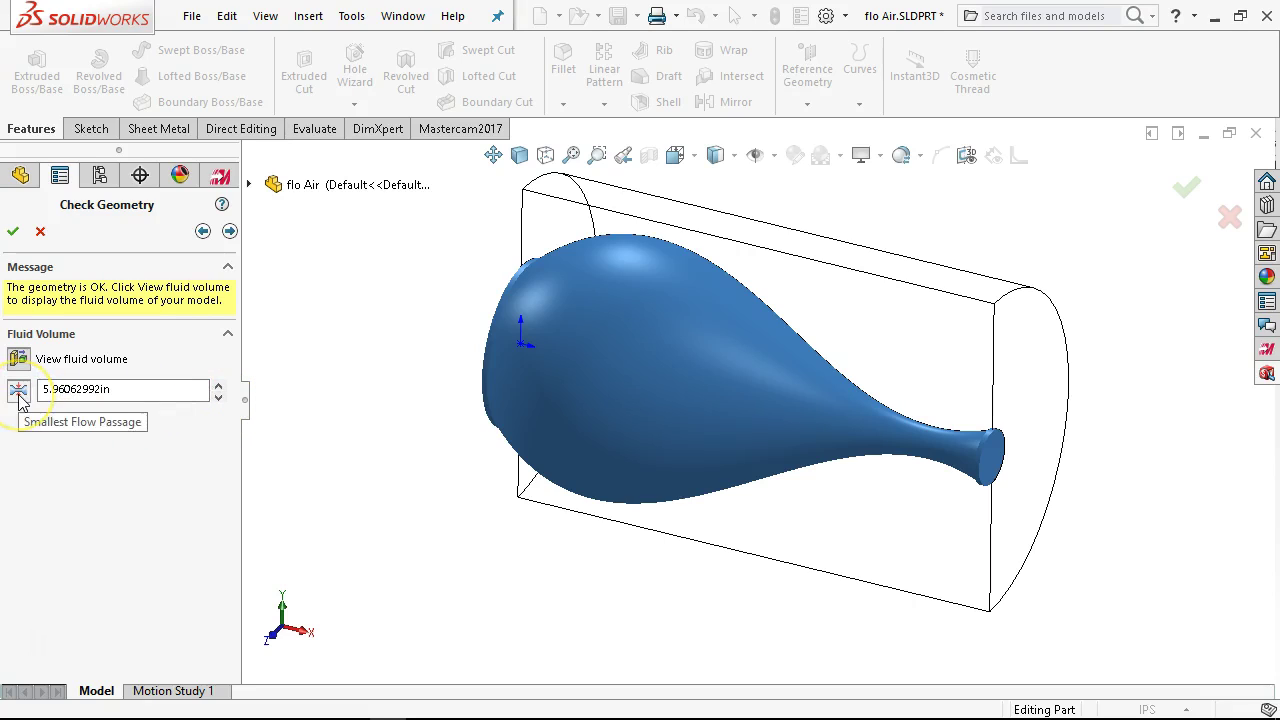
{"action": "left_click", "coordinate": [104, 389]}
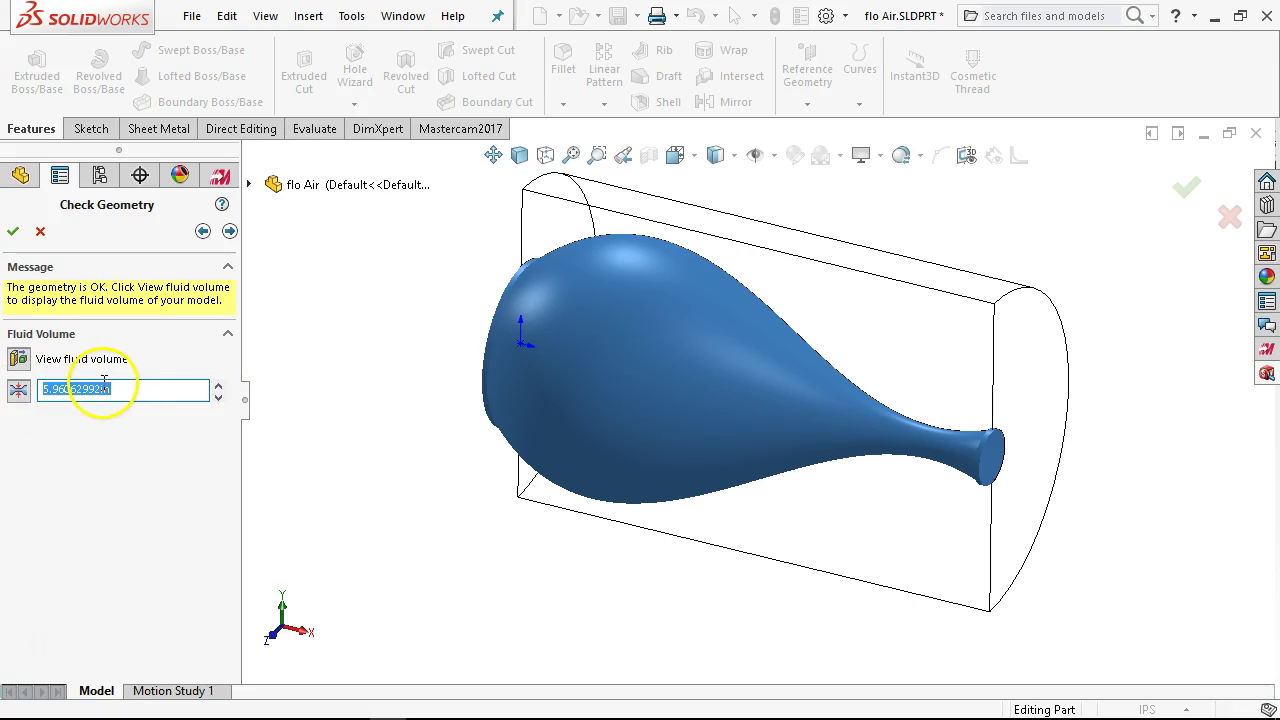
{"action": "type", "text": ".250in"}
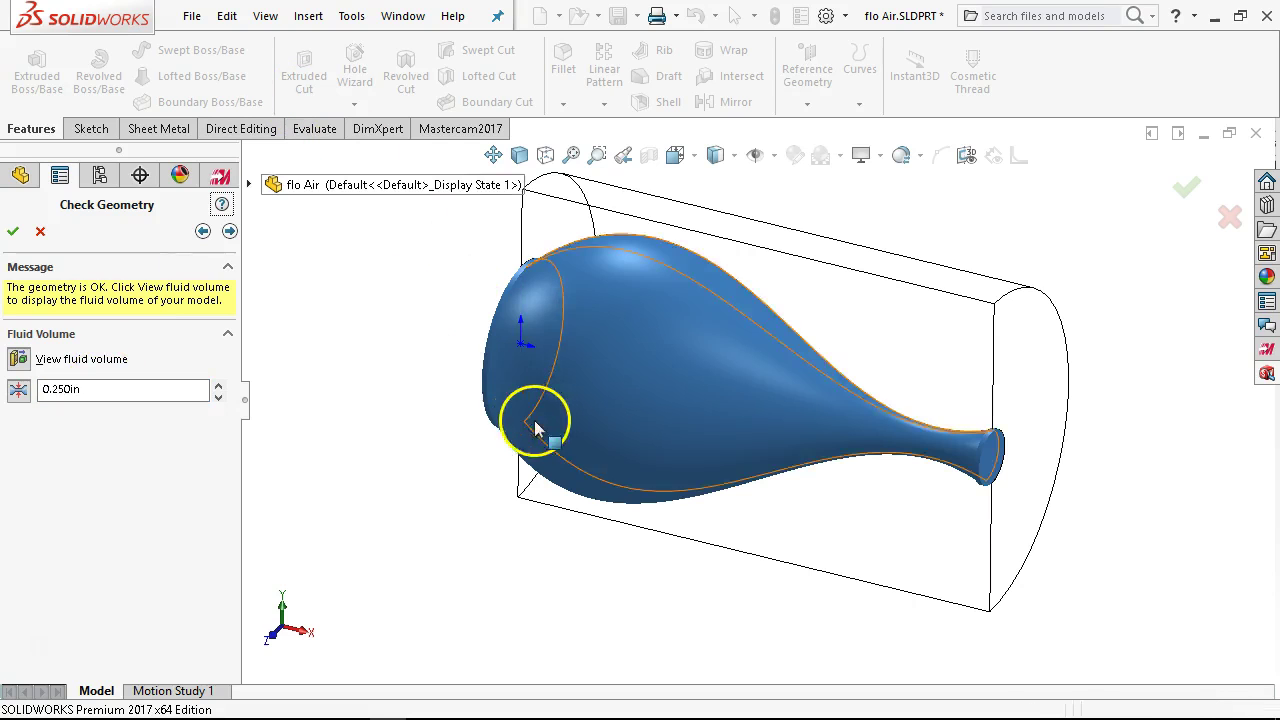
{"action": "middle_click_drag", "start_coordinate": [534, 421], "coordinate": [597, 410]}
Set the smallest flow passage to 0.5 in and turn the passage check off.
{"action": "left_click", "coordinate": [124, 389]}
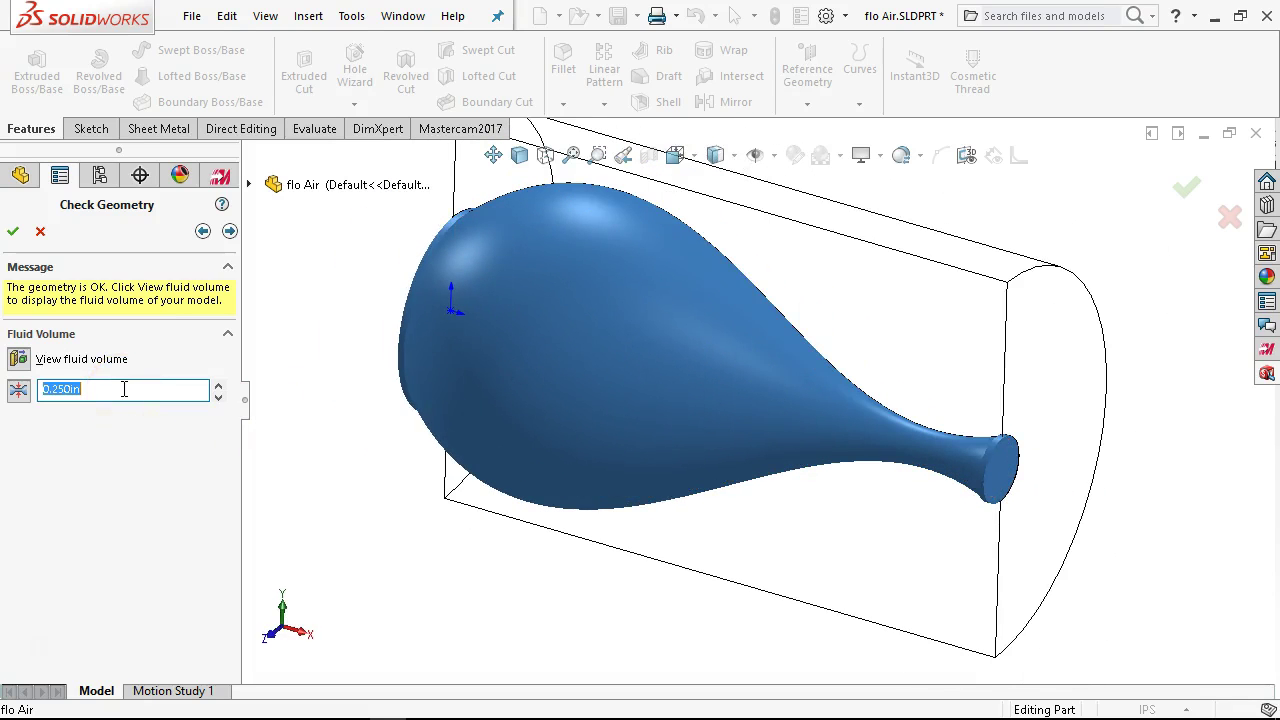
{"action": "type", "text": "."}
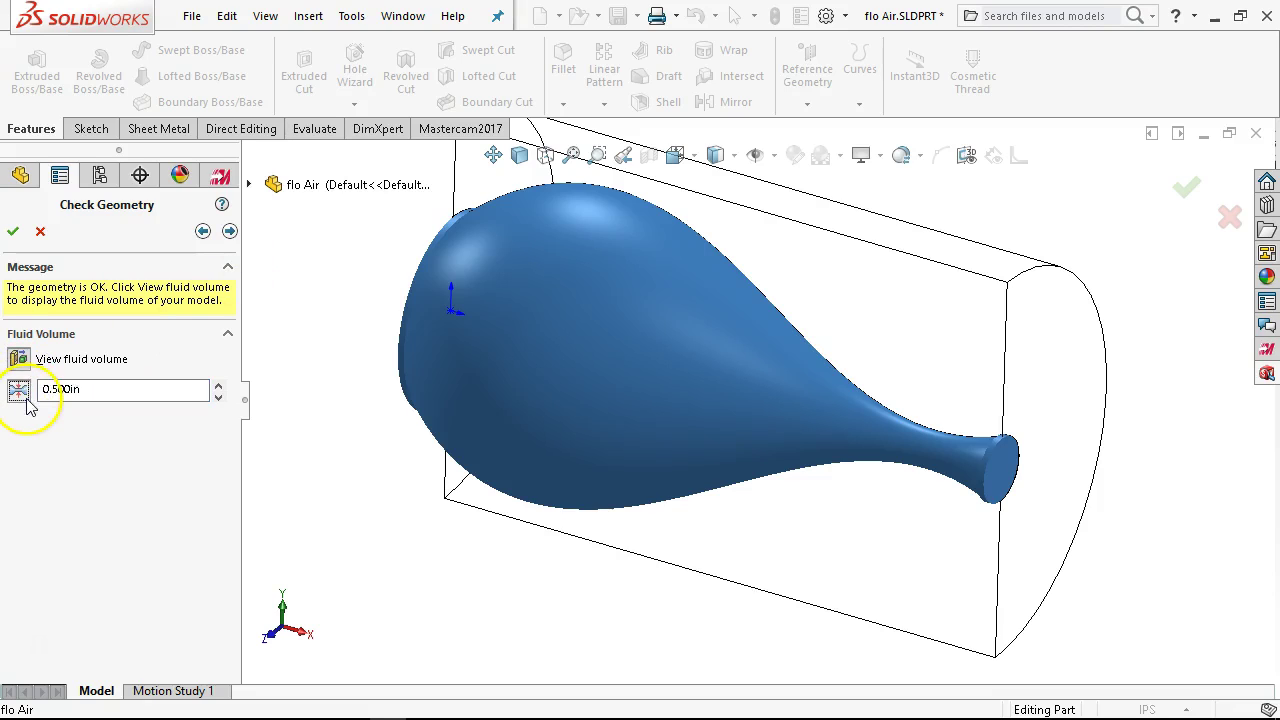
{"action": "left_click", "coordinate": [19, 392]}
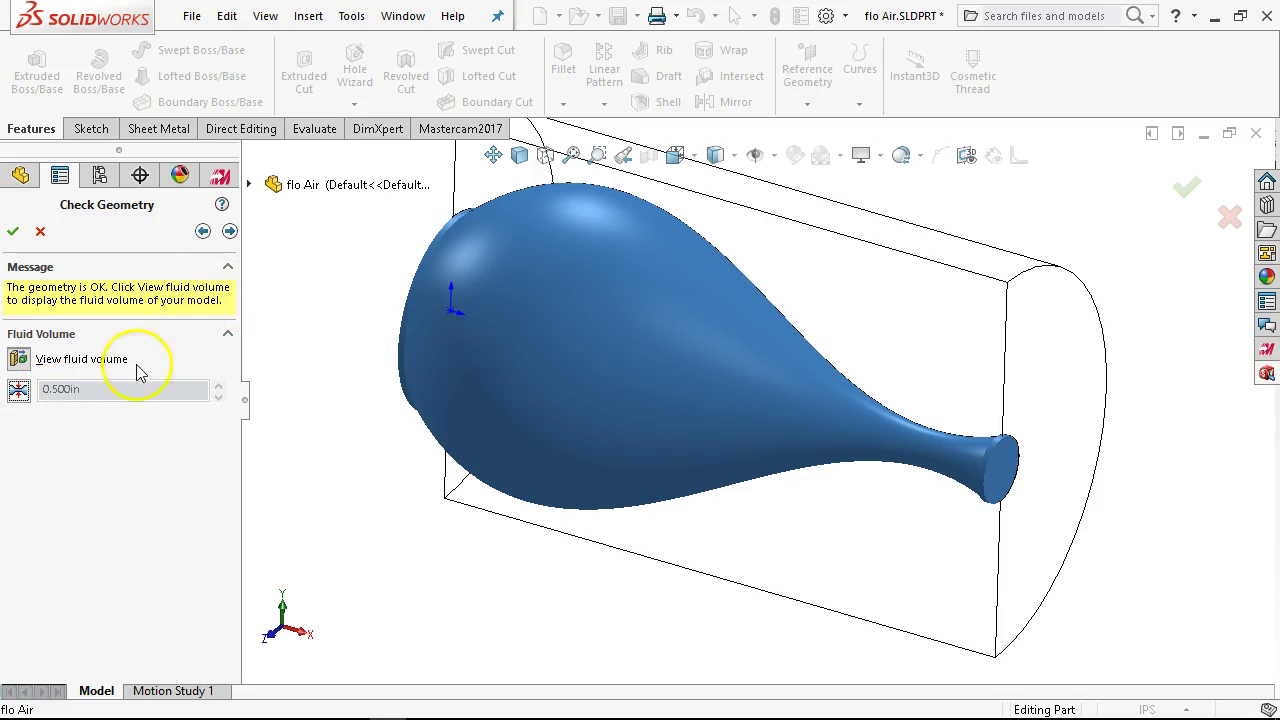
Continue past the geometry check and choose Air as the fluid flowing through the model.
{"action": "left_click", "coordinate": [229, 231]}
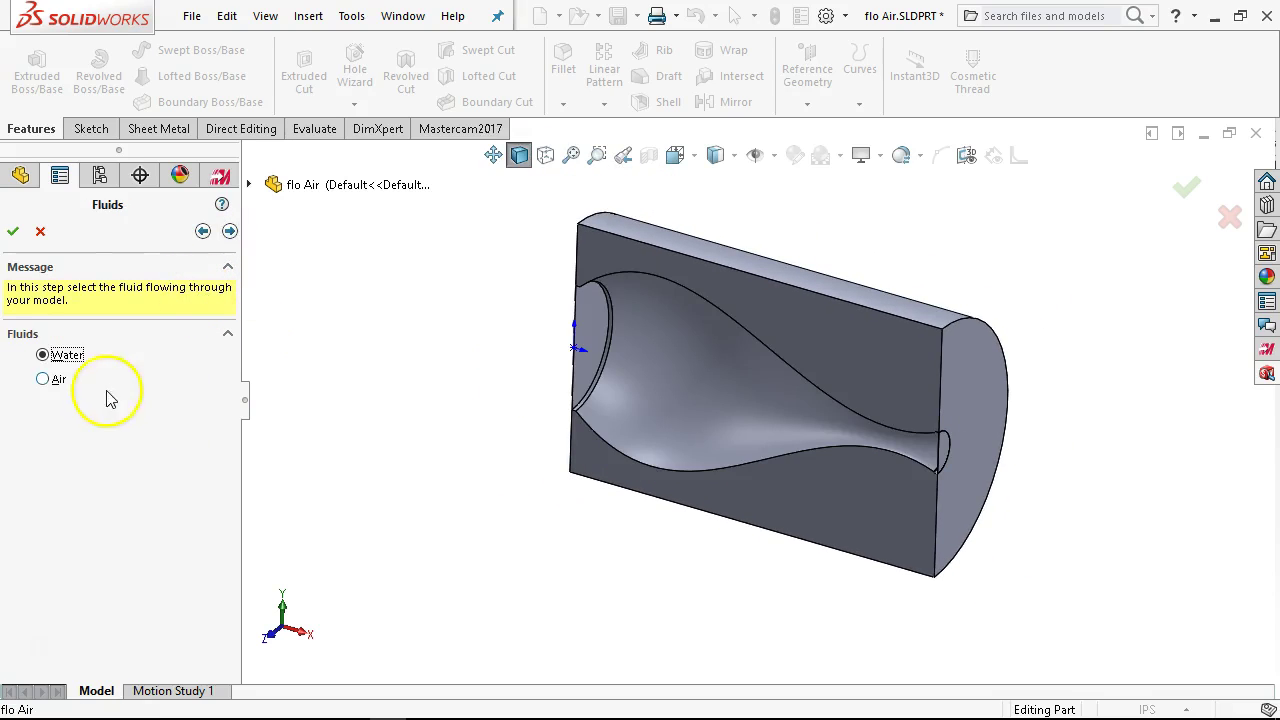
{"action": "left_click", "coordinate": [50, 378]}
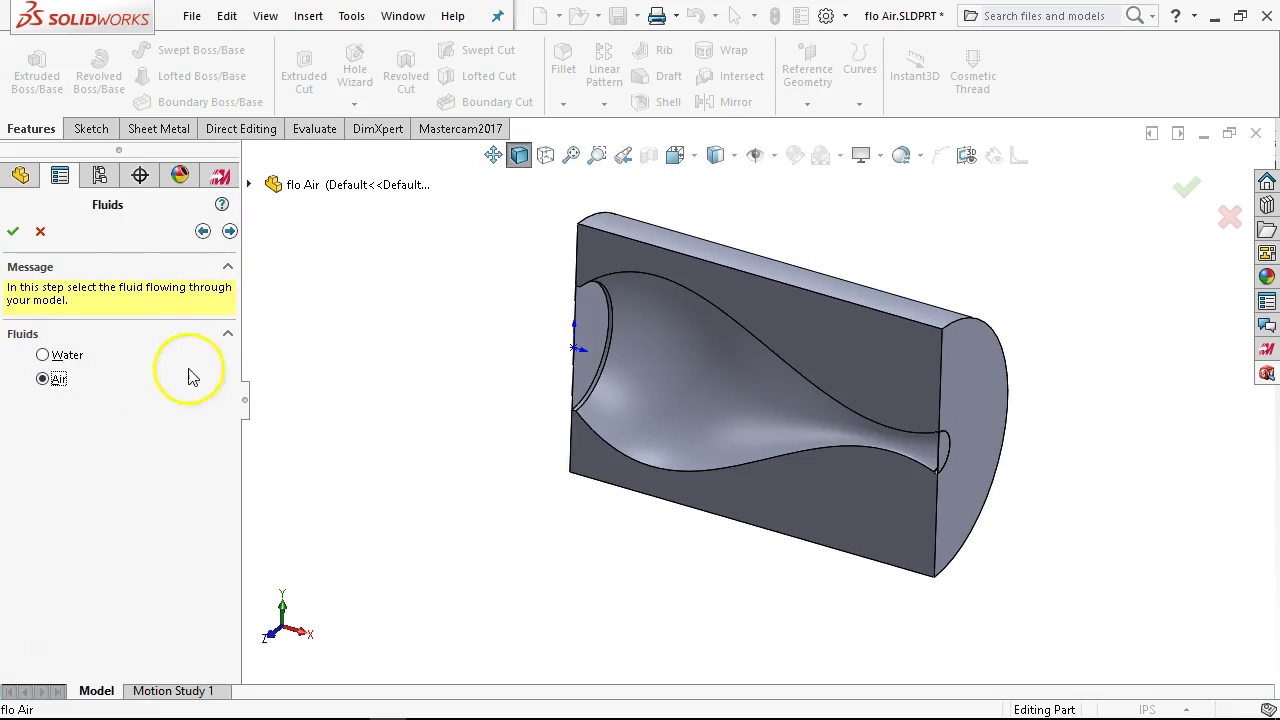
{"action": "left_click", "coordinate": [234, 239]}
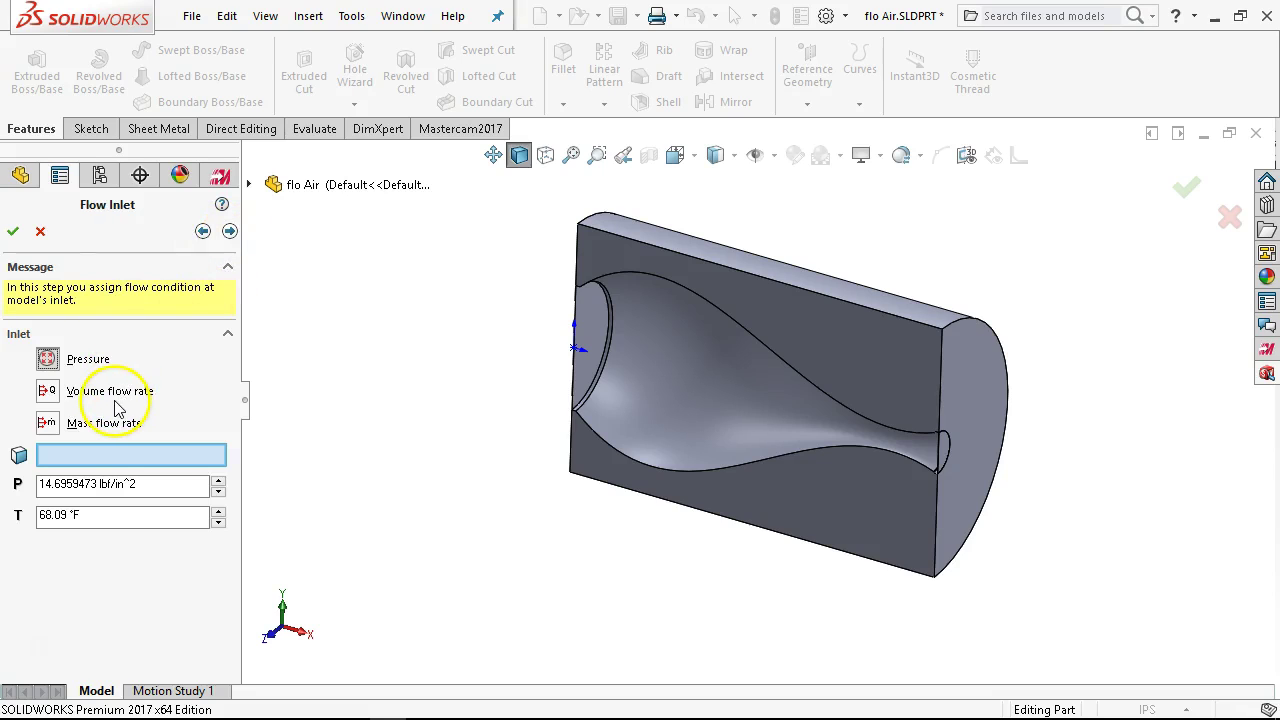
Assign an inlet pressure of 120 lbf/in^2 to the inner face of the cap on the wide opening.
{"action": "double_click", "coordinate": [104, 483]}
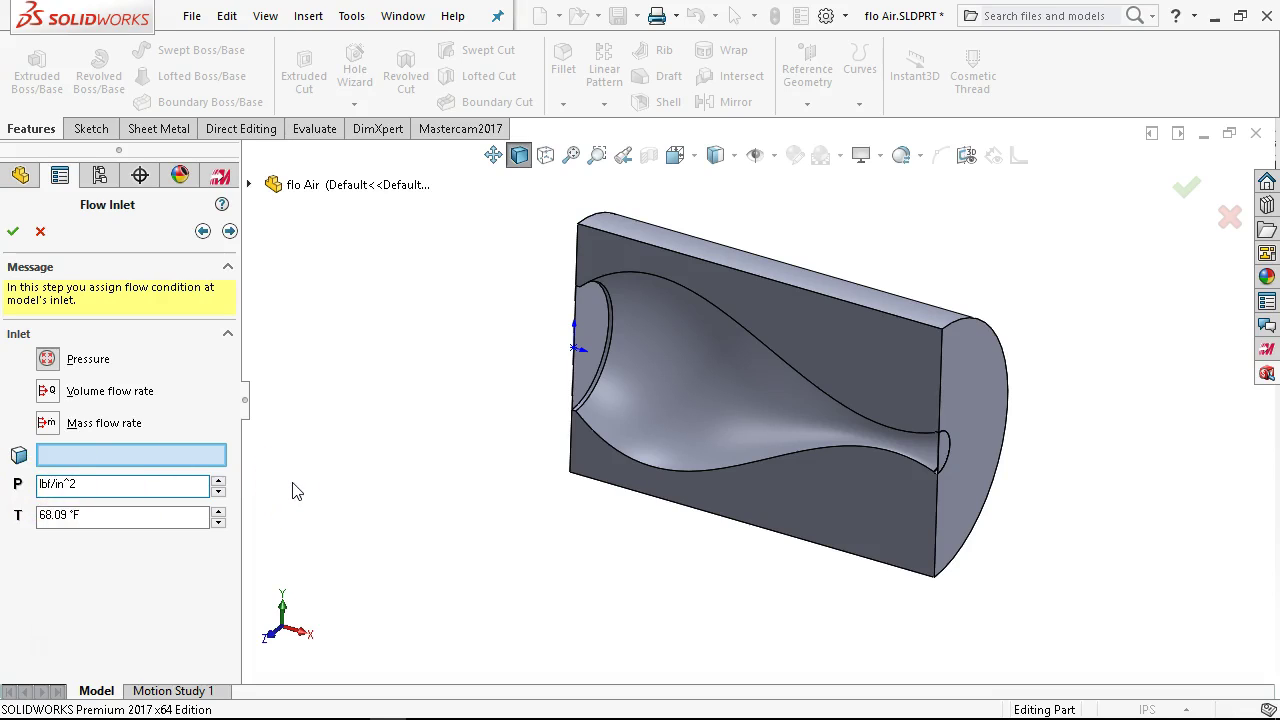
{"action": "left_click", "coordinate": [582, 332]}
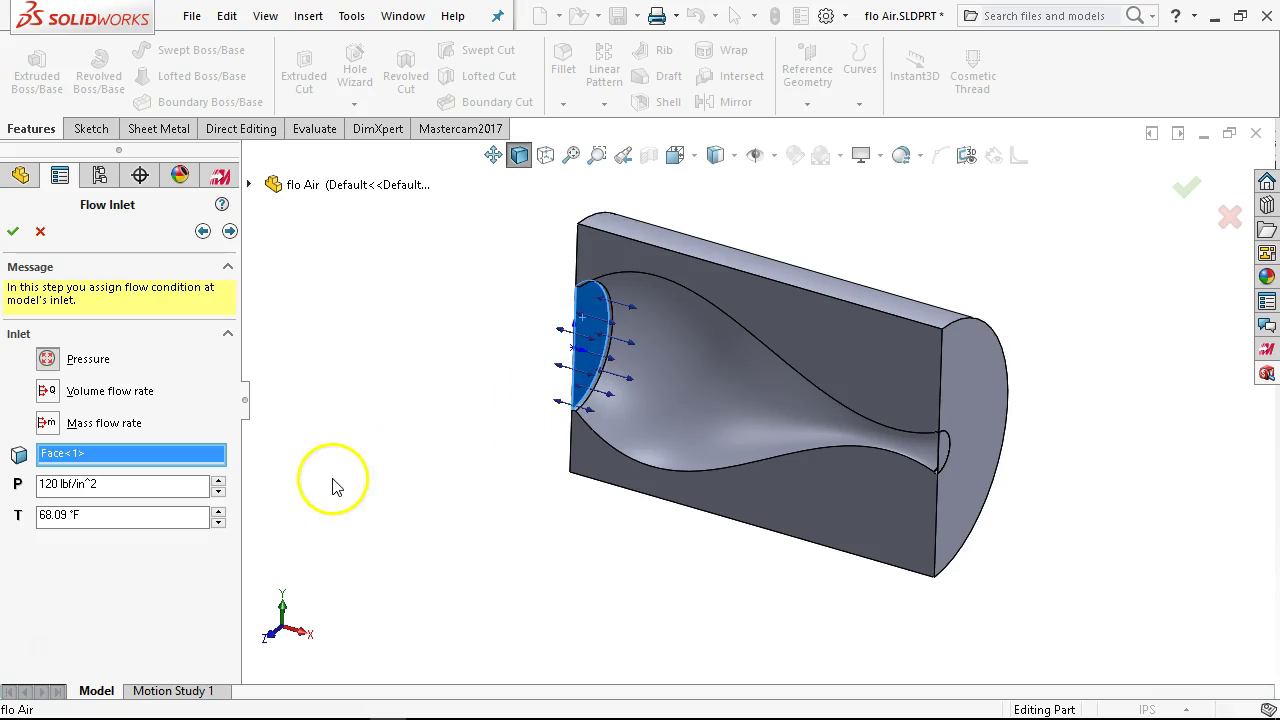
{"action": "left_click", "coordinate": [230, 231]}
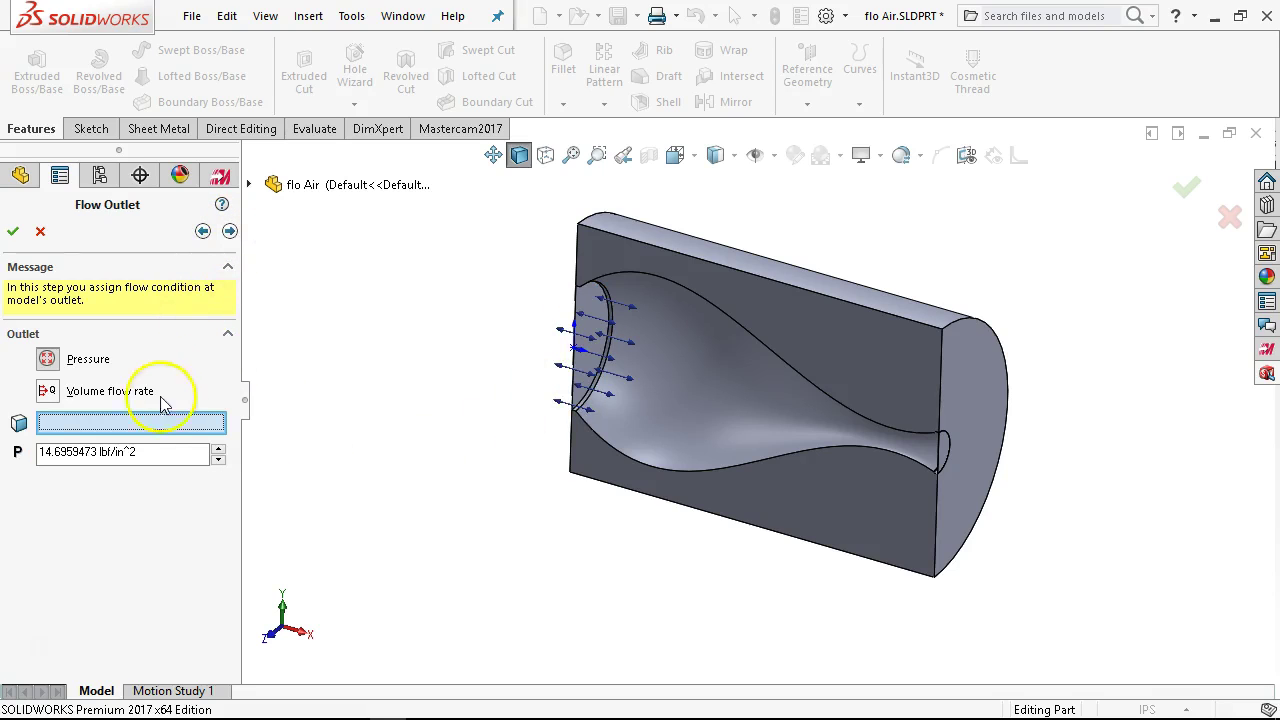
Assign the pressure outlet to the inner face of the small hole's cap and accept the FloXpress setup.
{"action": "middle_click_drag", "start_coordinate": [309, 497], "coordinate": [543, 527]}
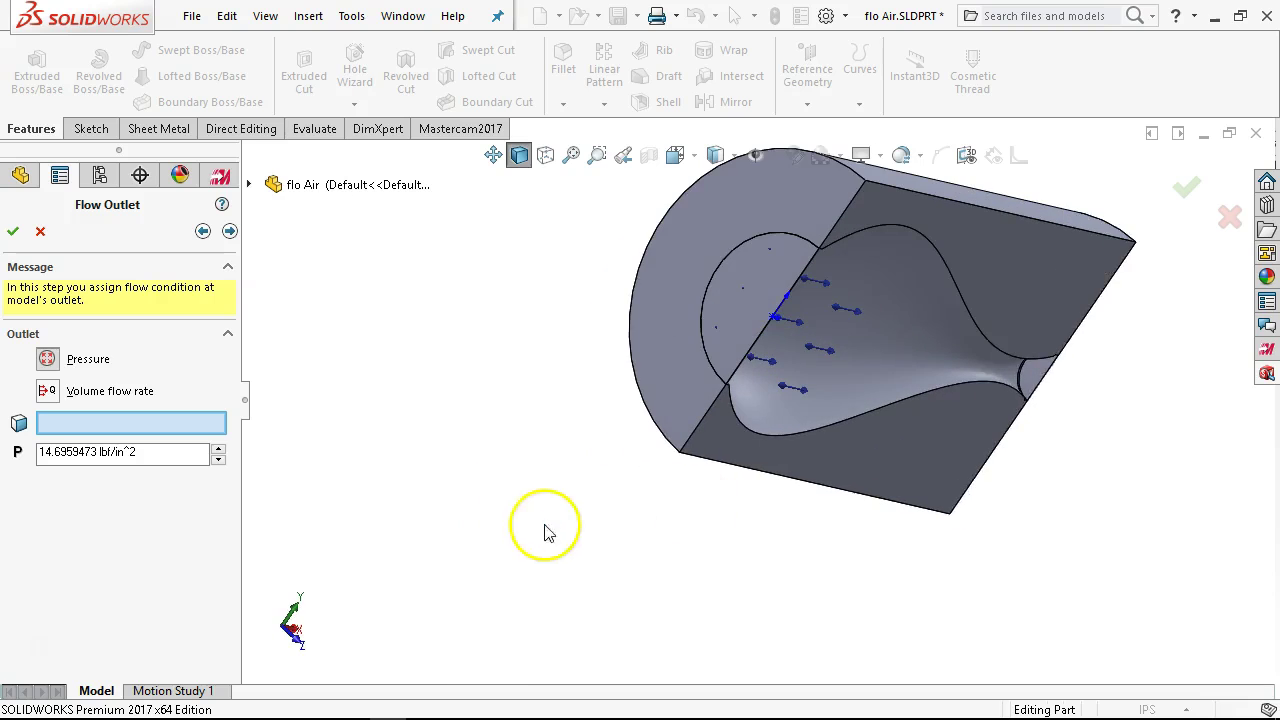
{"action": "left_click", "coordinate": [1036, 374]}
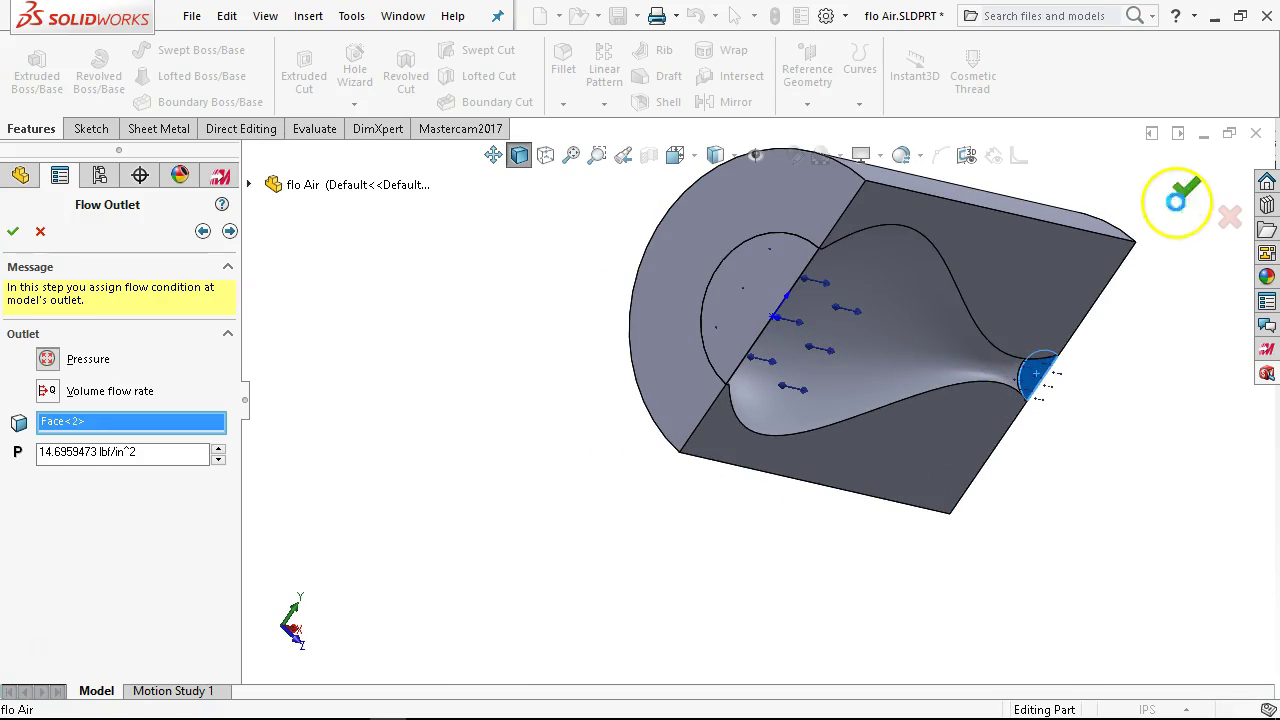
{"action": "left_click", "coordinate": [1182, 190]}
{"action": "middle_click_drag", "start_coordinate": [1152, 414], "coordinate": [909, 294]}
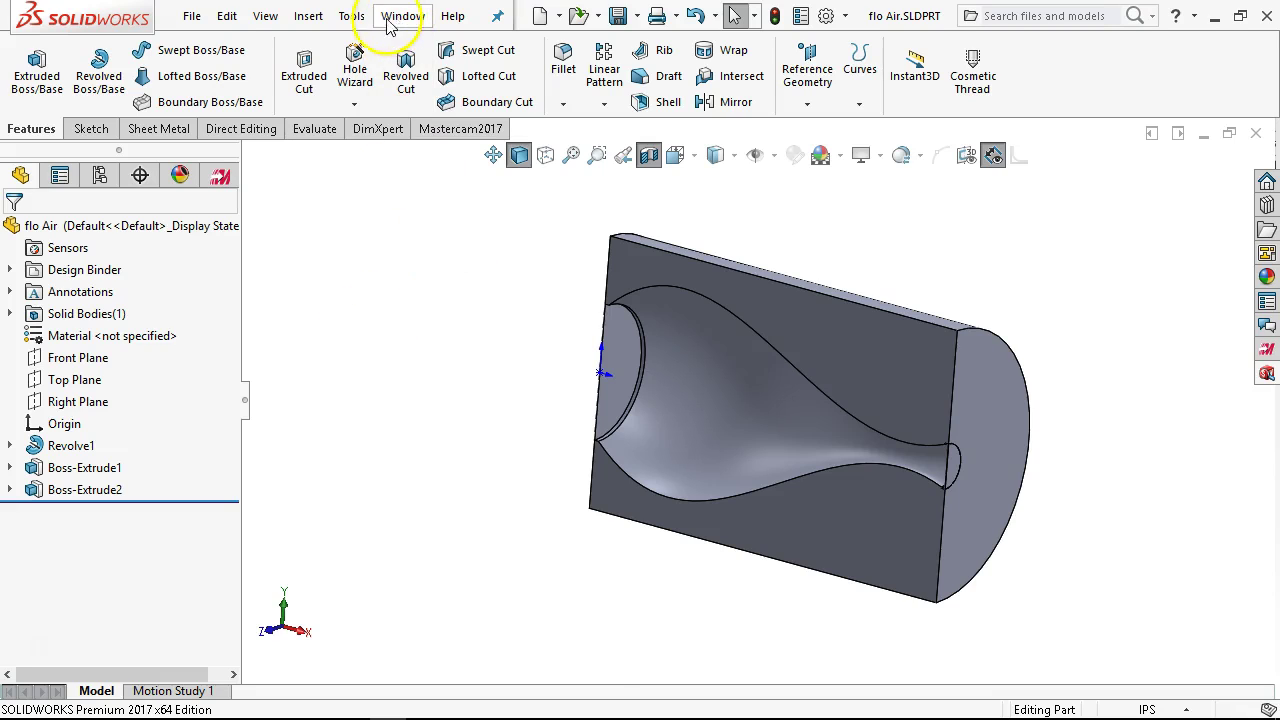
Reopen FloXpress on the flo Air part, continue past the outlet settings and solve the air flow model.
{"action": "left_click", "coordinate": [355, 18]}
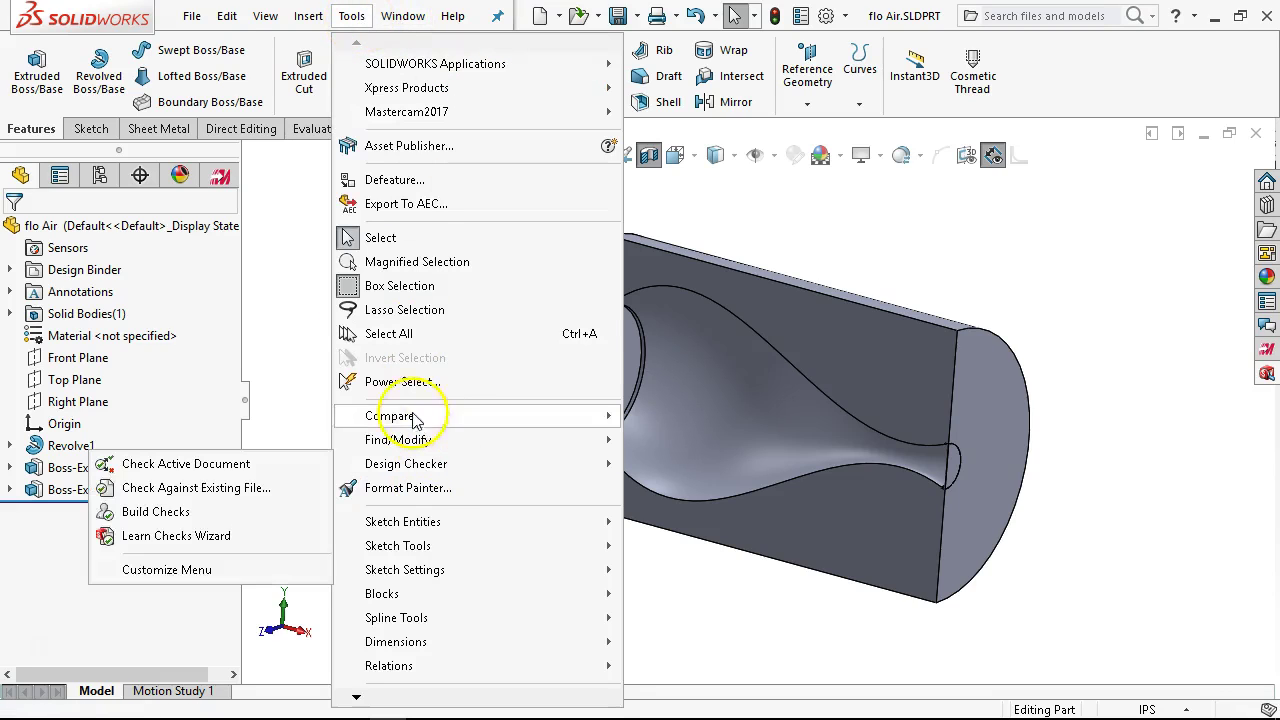
{"action": "mouse_move", "coordinate": [404, 97]}
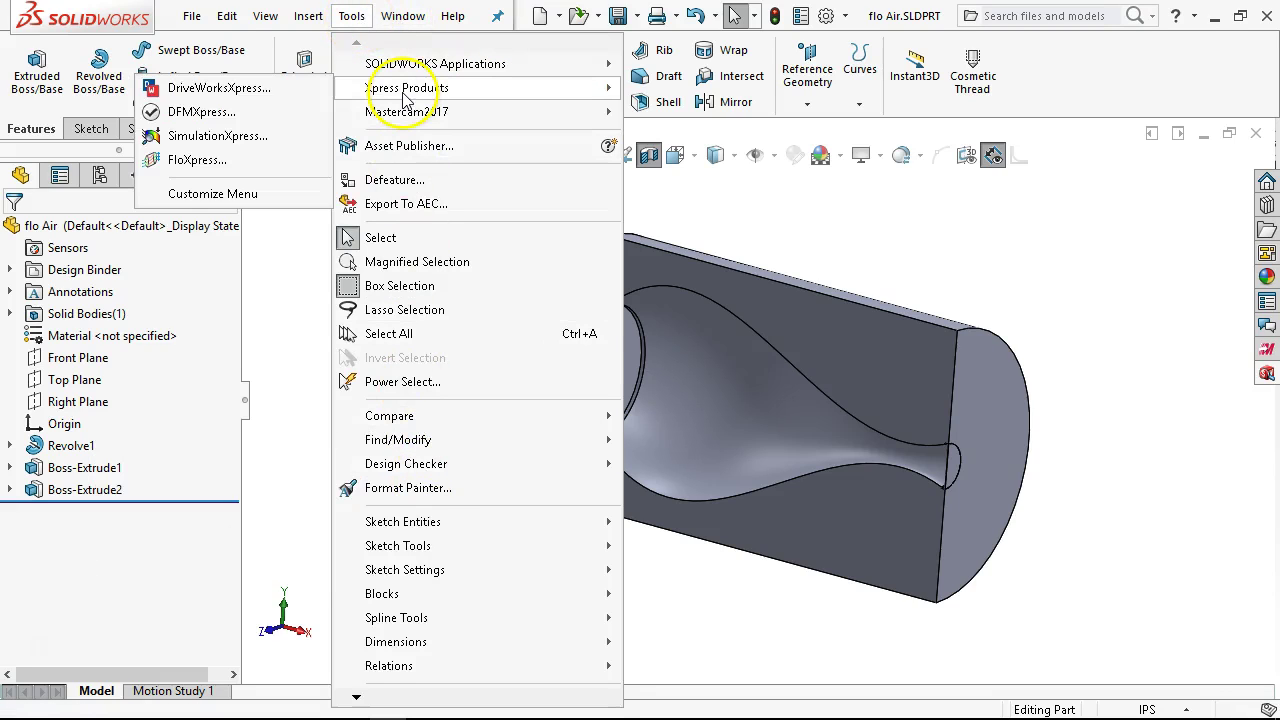
{"action": "left_click", "coordinate": [190, 165]}
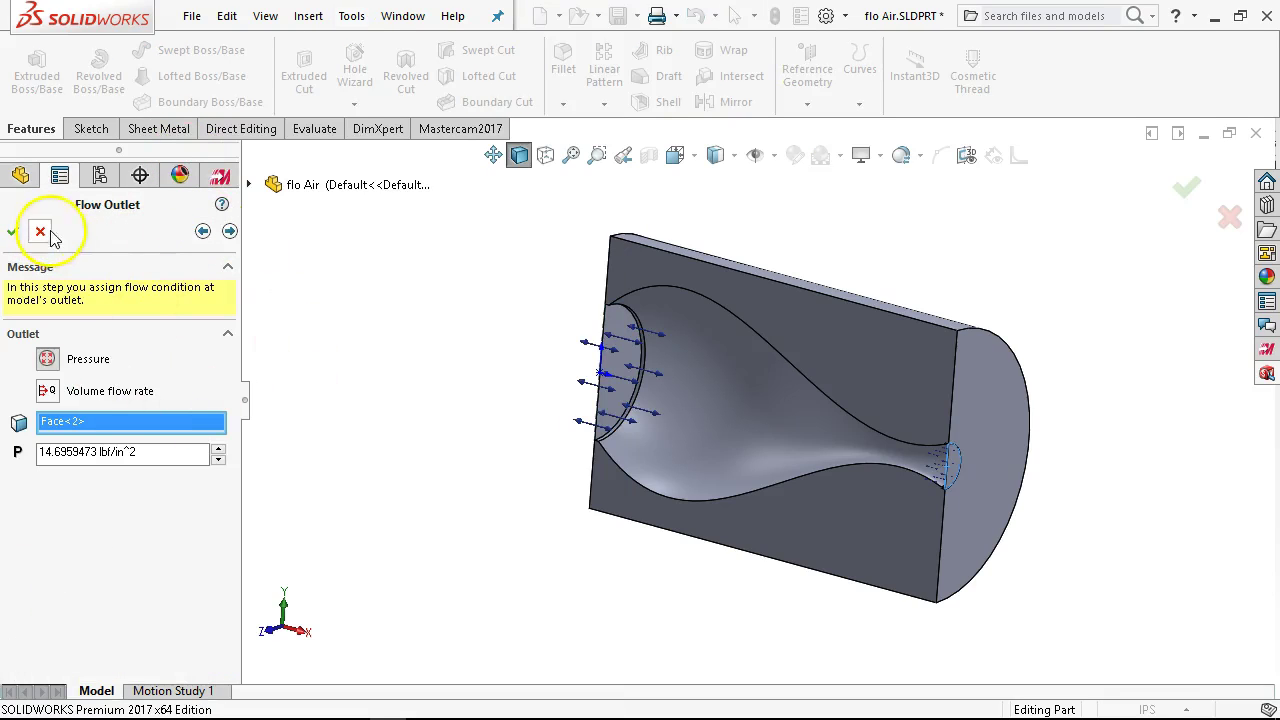
{"action": "left_click", "coordinate": [230, 231]}
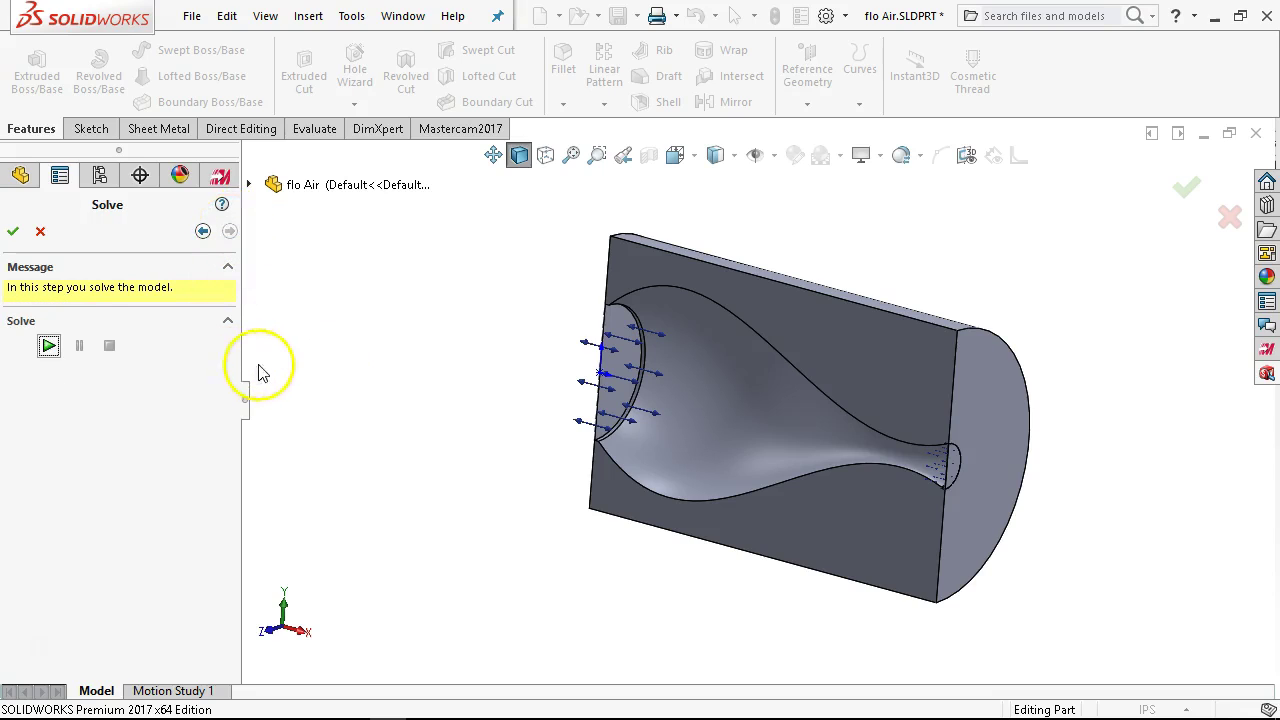
{"action": "left_click", "coordinate": [49, 346]}
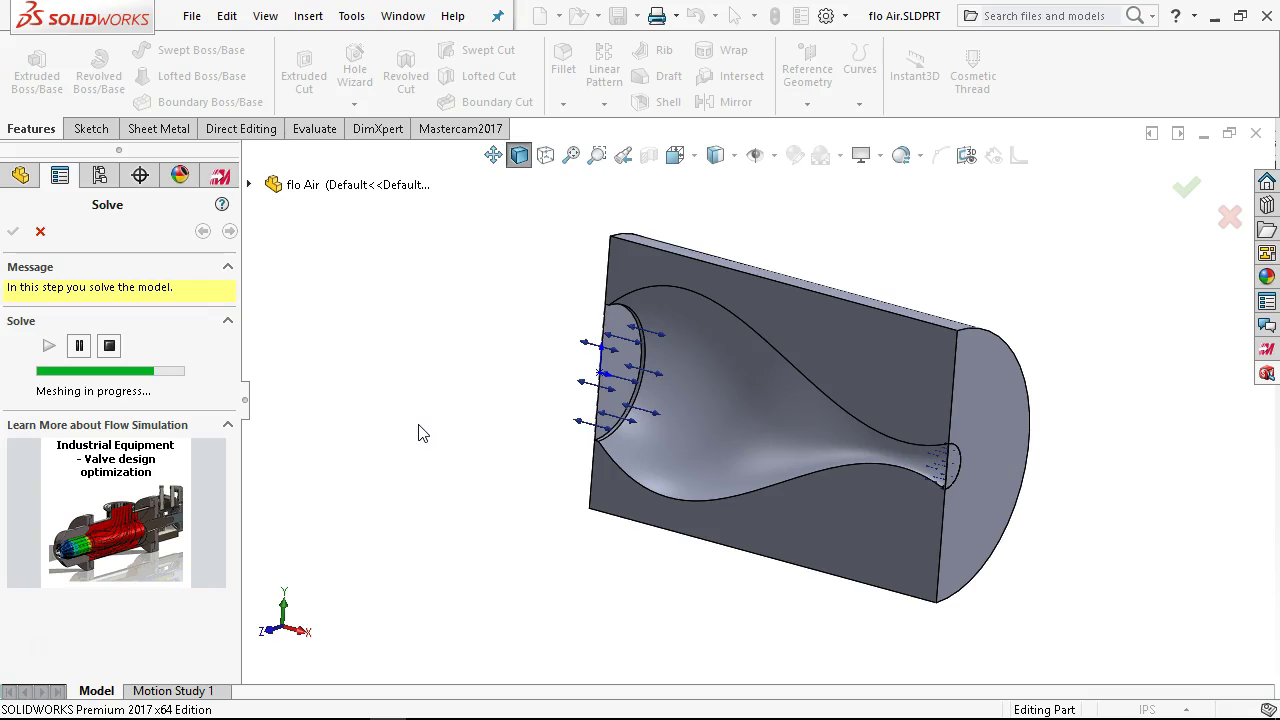
{"action": "left_click", "coordinate": [435, 428]}
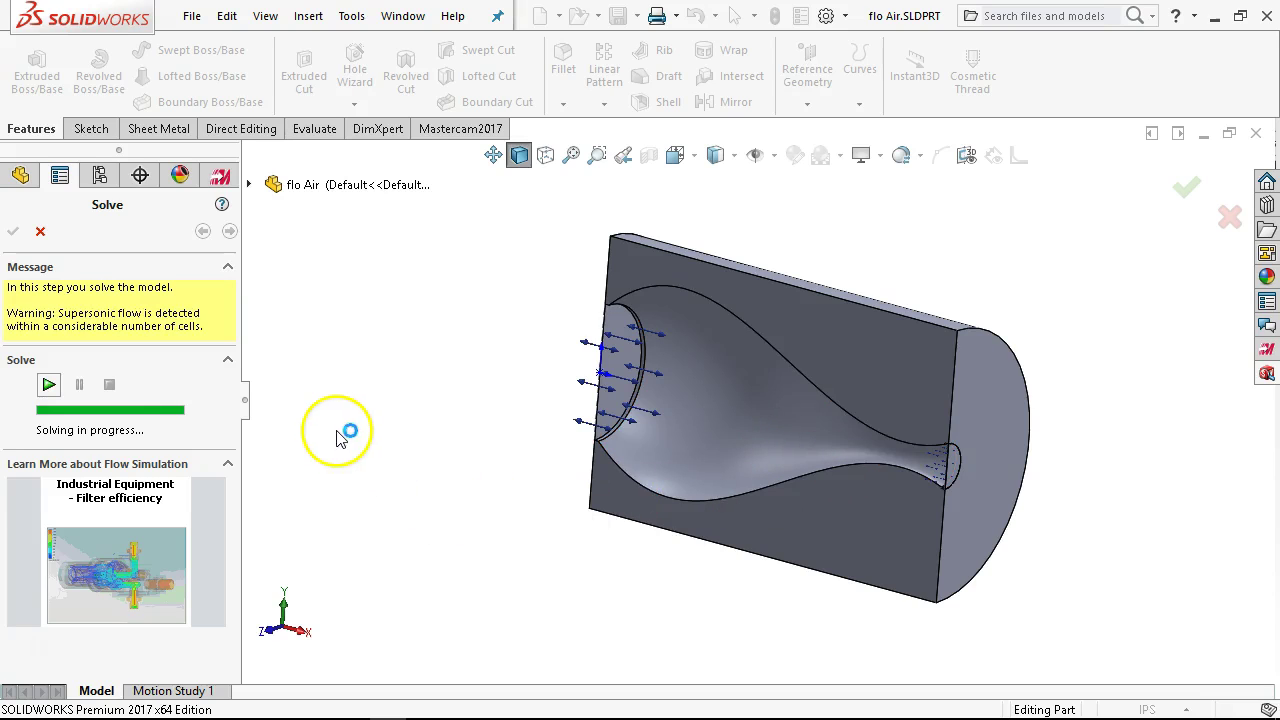
{"action": "middle_click_drag", "start_coordinate": [322, 438], "coordinate": [417, 471]}
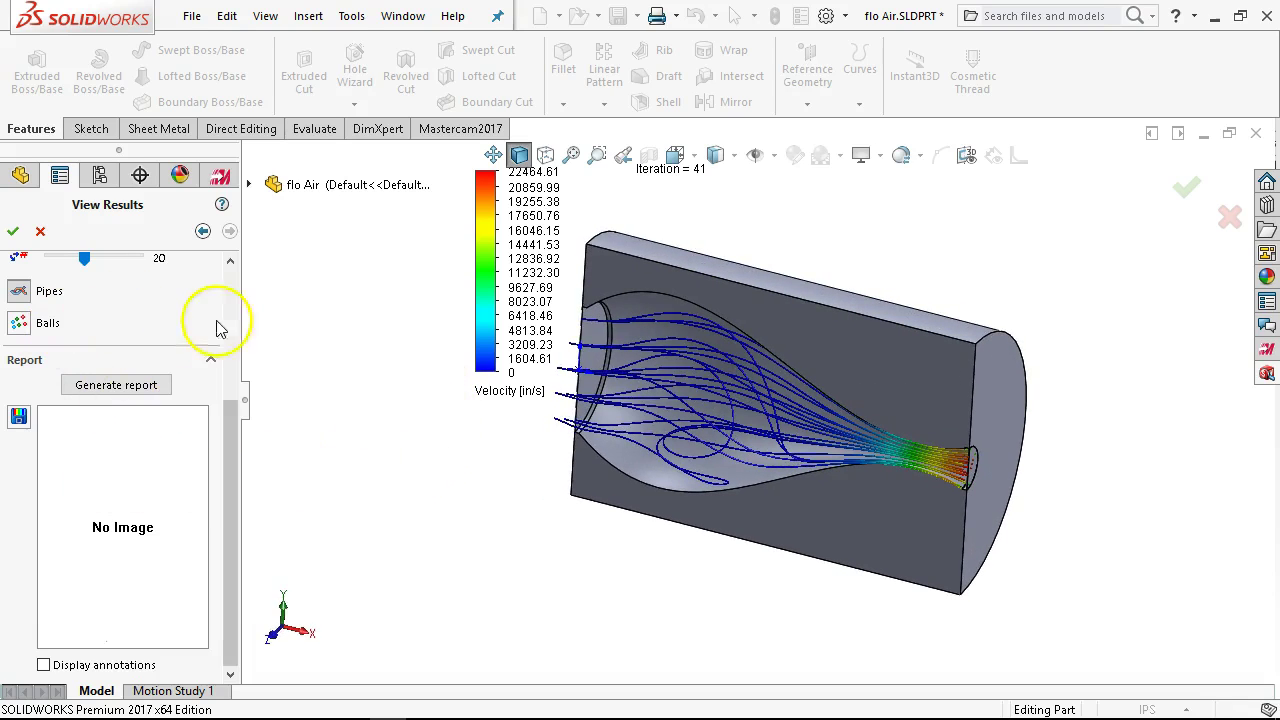
Set the number of inlet trajectories to 40 and inspect the flow from the wide opening to the small hole.
{"action": "left_click_drag", "start_coordinate": [232, 405], "coordinate": [237, 333]}
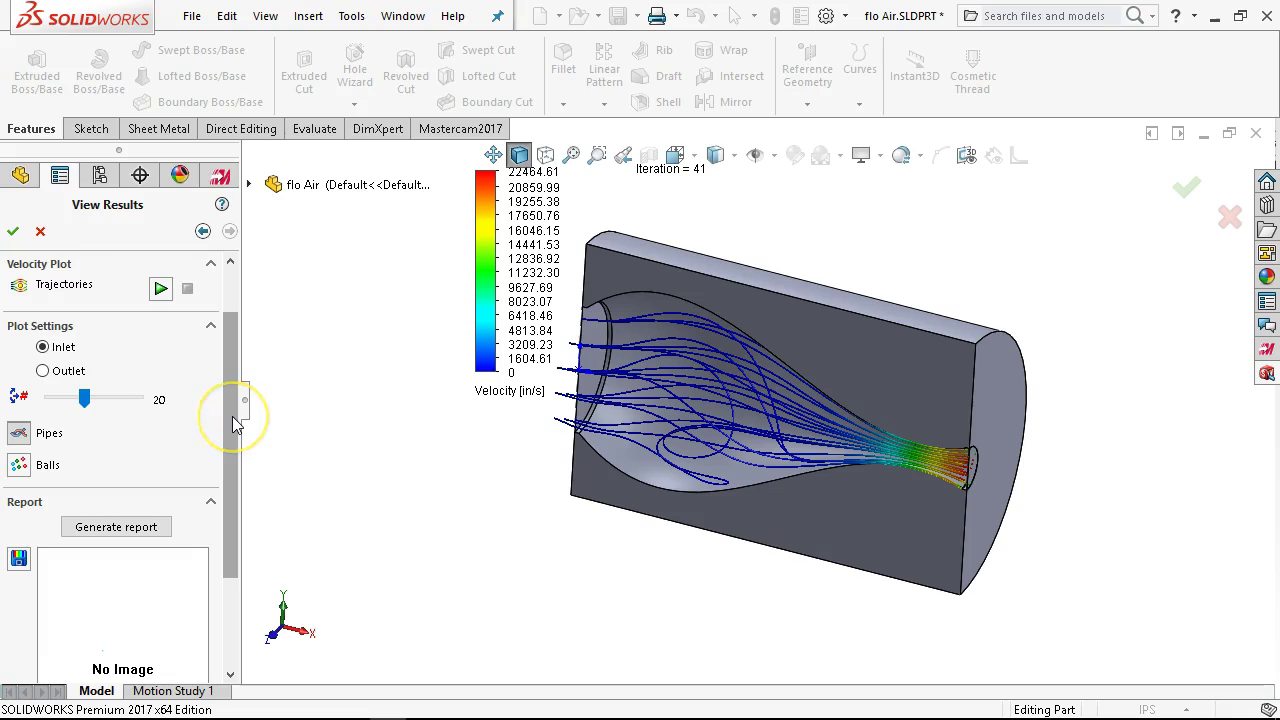
{"action": "left_click", "coordinate": [91, 402]}
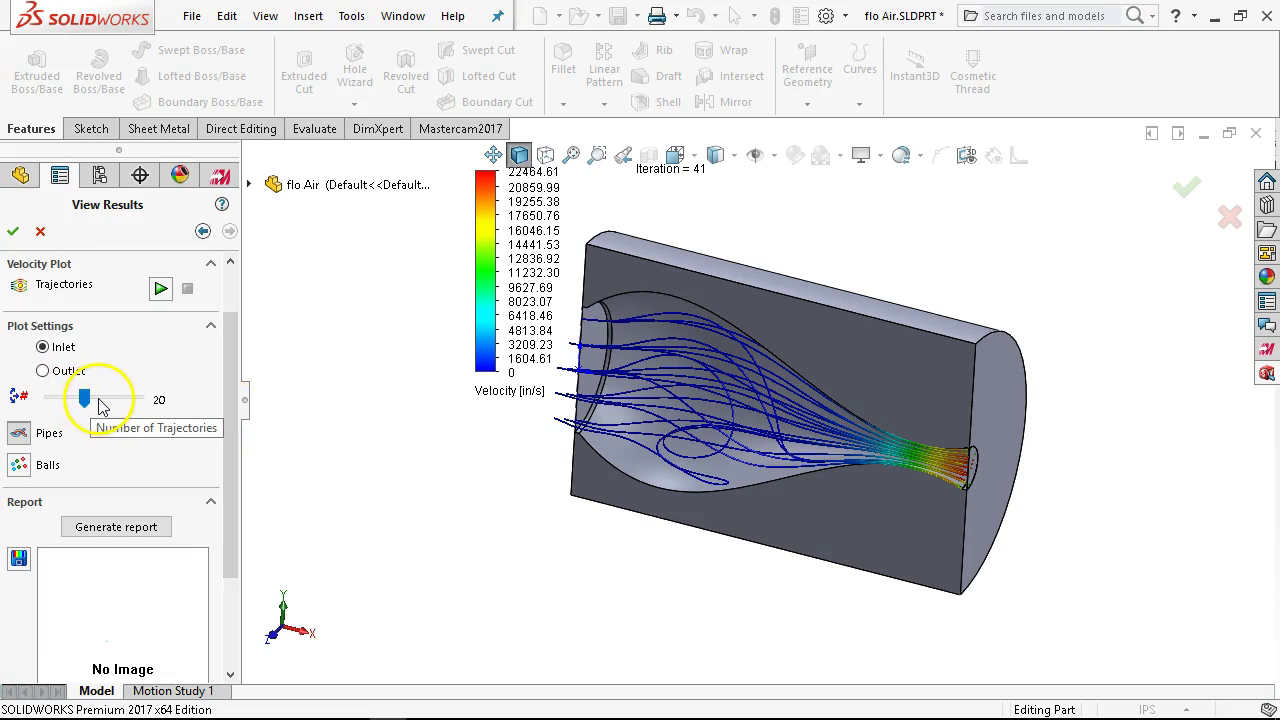
{"action": "left_click_drag", "start_coordinate": [112, 400], "coordinate": [119, 399]}
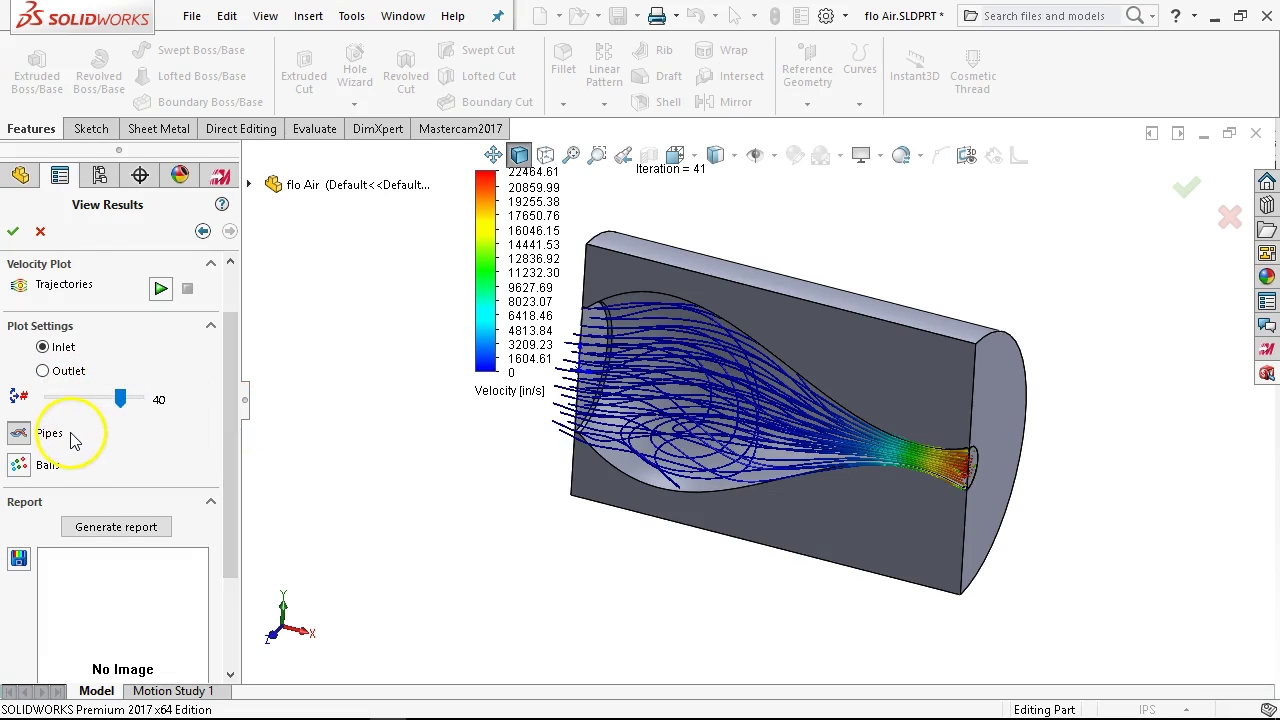
{"action": "middle_click_drag", "start_coordinate": [429, 414], "coordinate": [451, 366]}
{"action": "middle_click_drag", "start_coordinate": [682, 388], "coordinate": [586, 409]}
{"action": "middle_click_drag", "start_coordinate": [757, 410], "coordinate": [800, 394]}
{"action": "scroll", "coordinate": [826, 386], "scroll_direction": "down", "scroll_amount": 3}
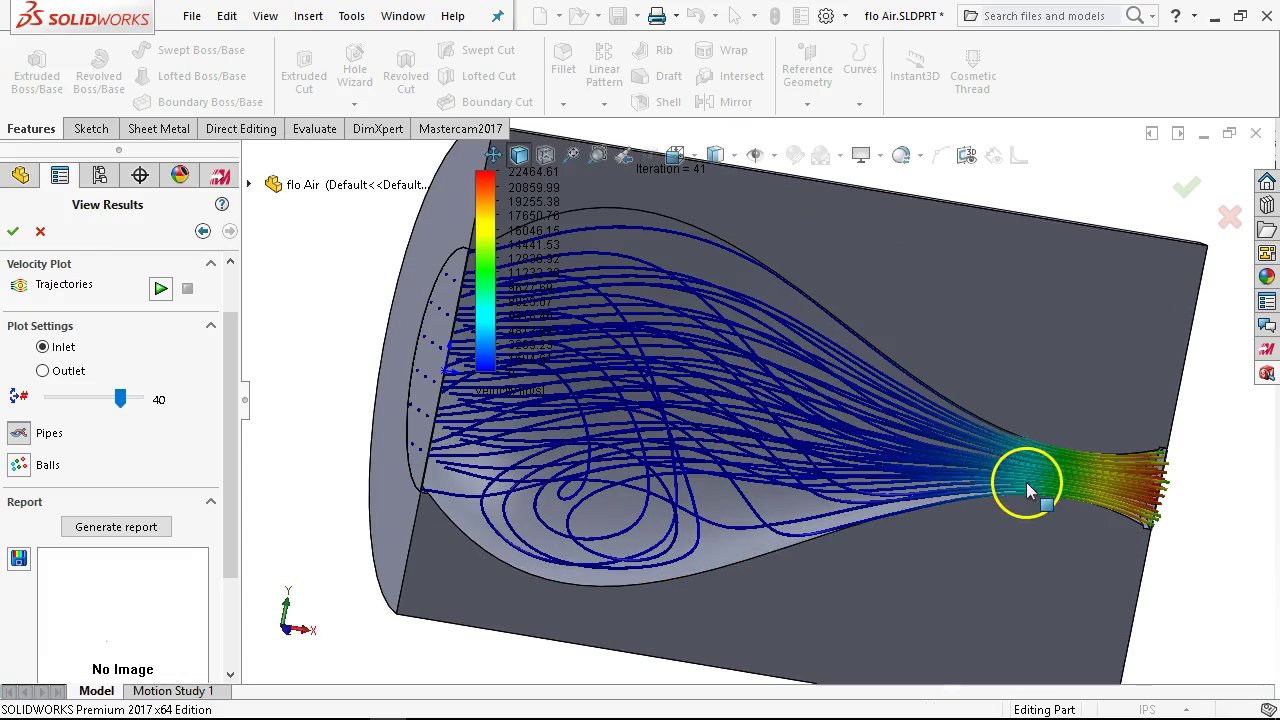
{"action": "middle_click_drag", "start_coordinate": [1143, 486], "coordinate": [1077, 553]}
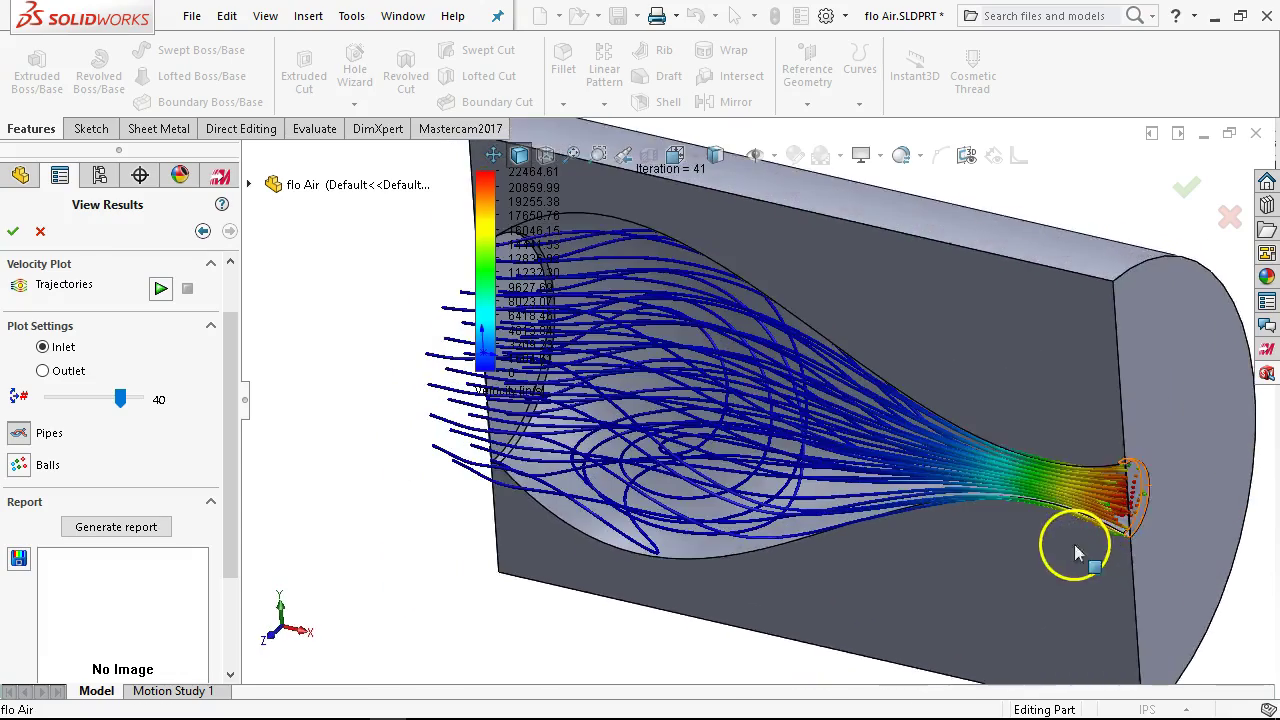
{"action": "scroll", "coordinate": [800, 409], "scroll_direction": "up", "scroll_amount": 3}
{"action": "middle_click_drag", "start_coordinate": [800, 409], "coordinate": [806, 414]}
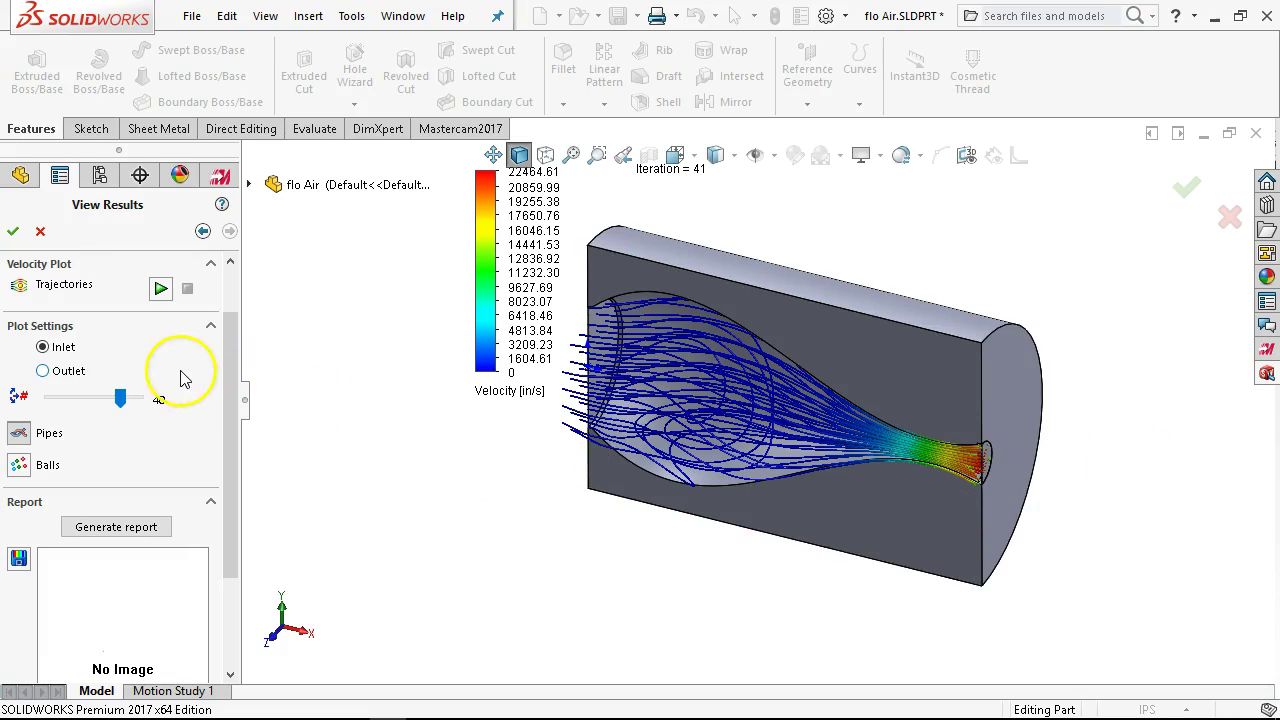
Show the trajectories as balls, then play and stop the flow animation.
{"action": "left_click", "coordinate": [19, 464]}
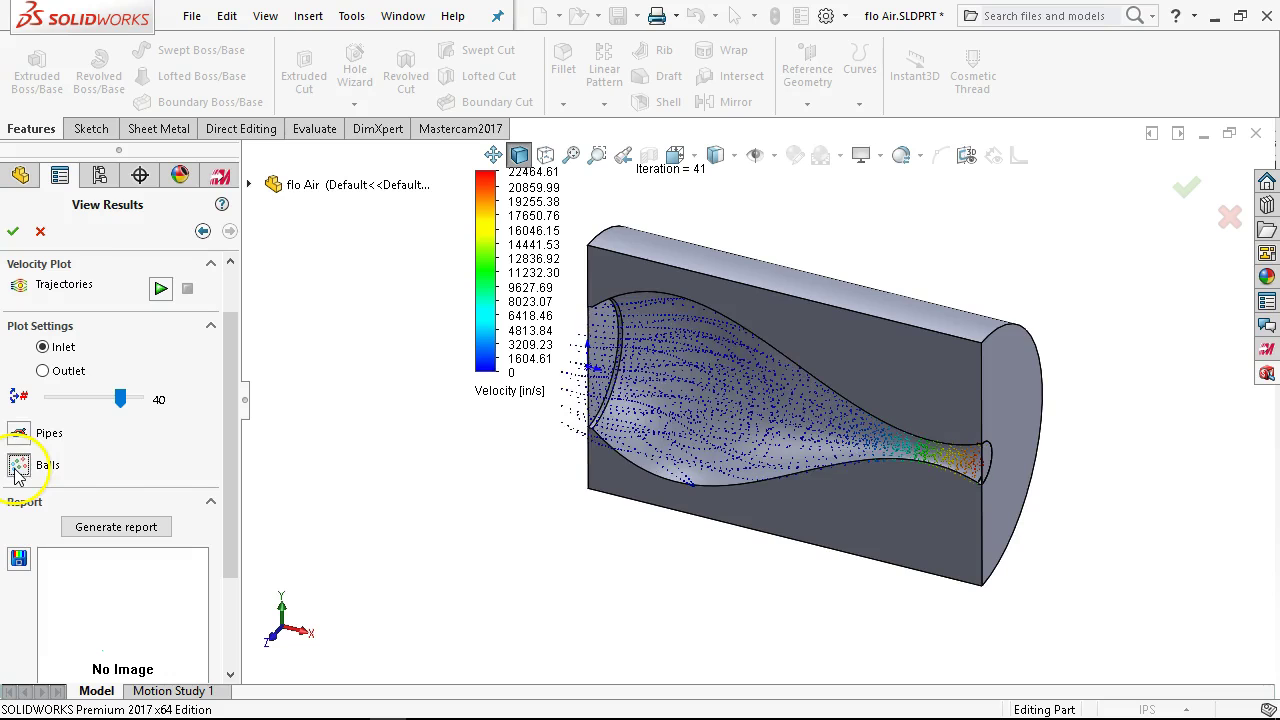
{"action": "middle_click_drag", "start_coordinate": [389, 503], "coordinate": [651, 377]}
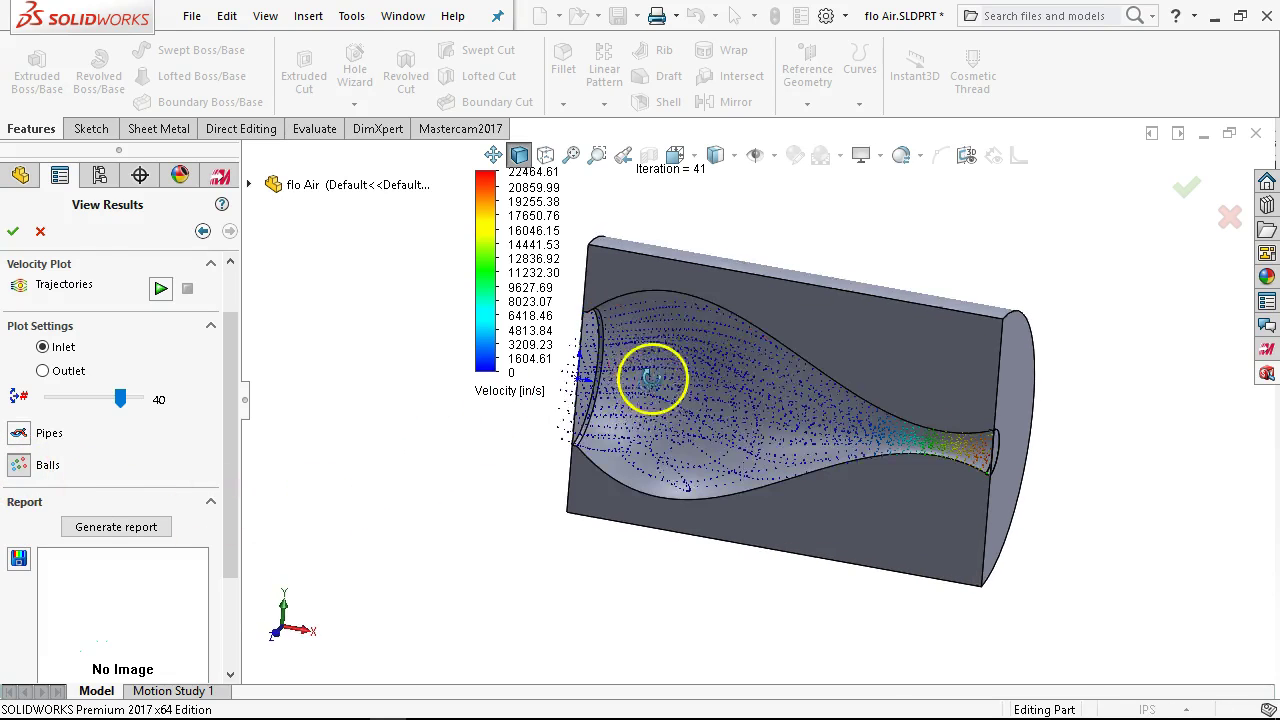
{"action": "left_click", "coordinate": [160, 288]}
{"action": "middle_click_drag", "start_coordinate": [472, 487], "coordinate": [429, 486]}
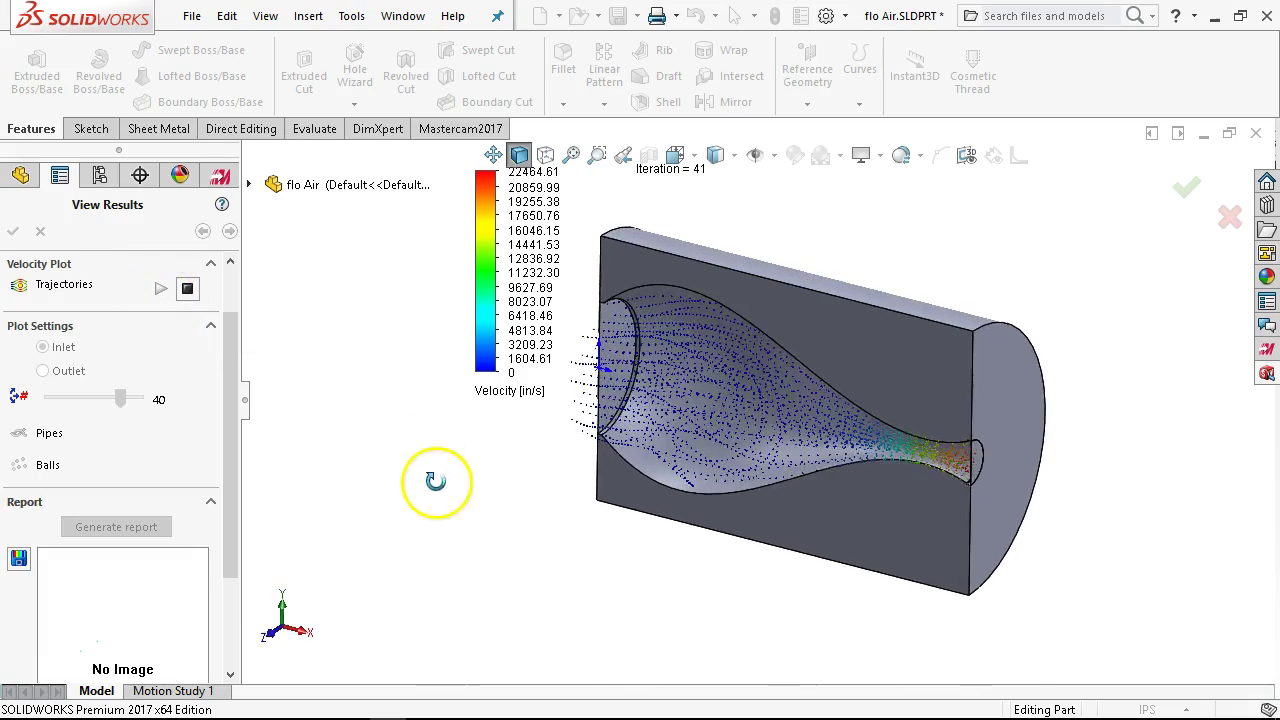
{"action": "scroll", "coordinate": [748, 391], "scroll_direction": "down", "scroll_amount": 5}
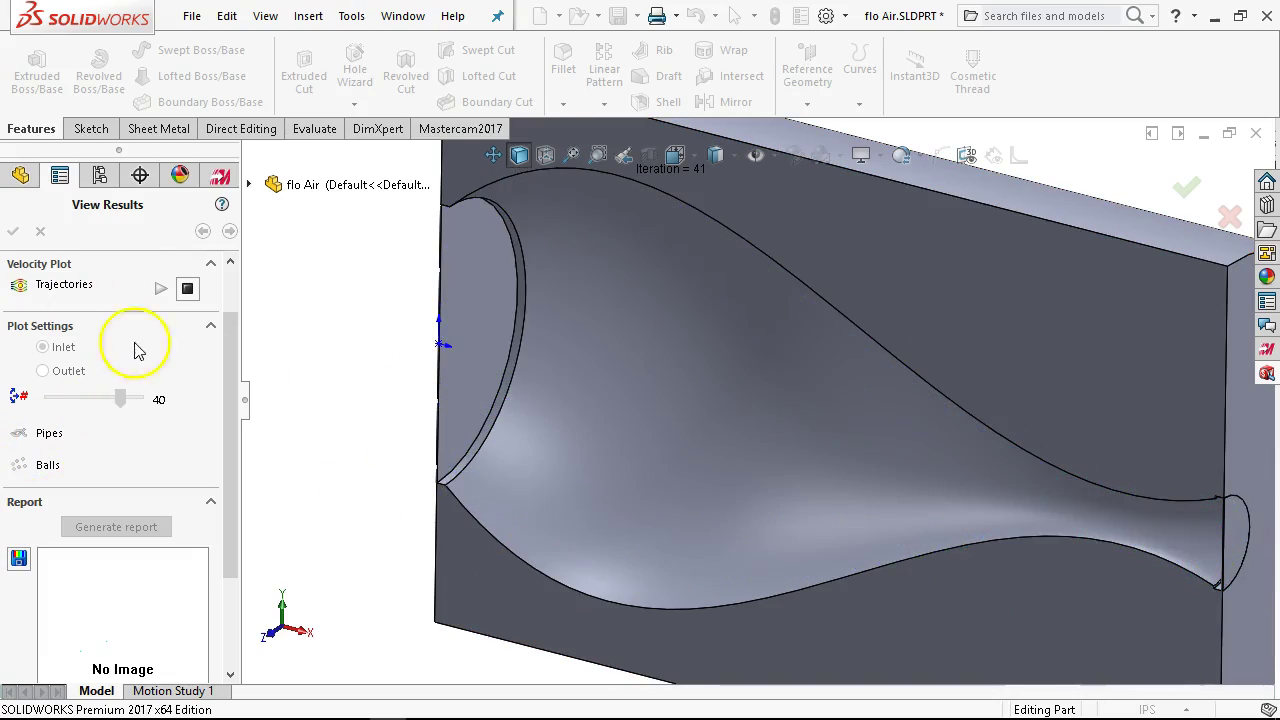
{"action": "left_click", "coordinate": [187, 289]}
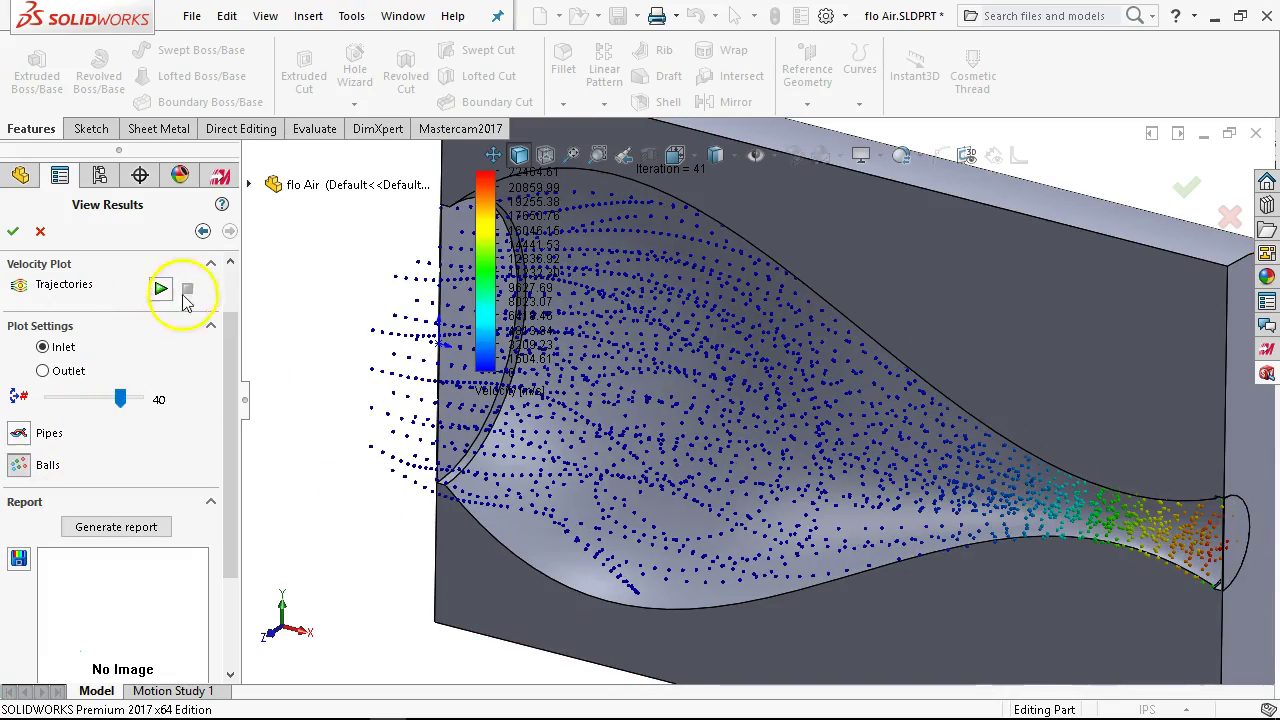
Display the trajectories as pipes and play their animation, viewing the flow from several angles before stopping it.
{"action": "left_click", "coordinate": [18, 433]}
{"action": "middle_click_drag", "start_coordinate": [340, 440], "coordinate": [70, 280]}
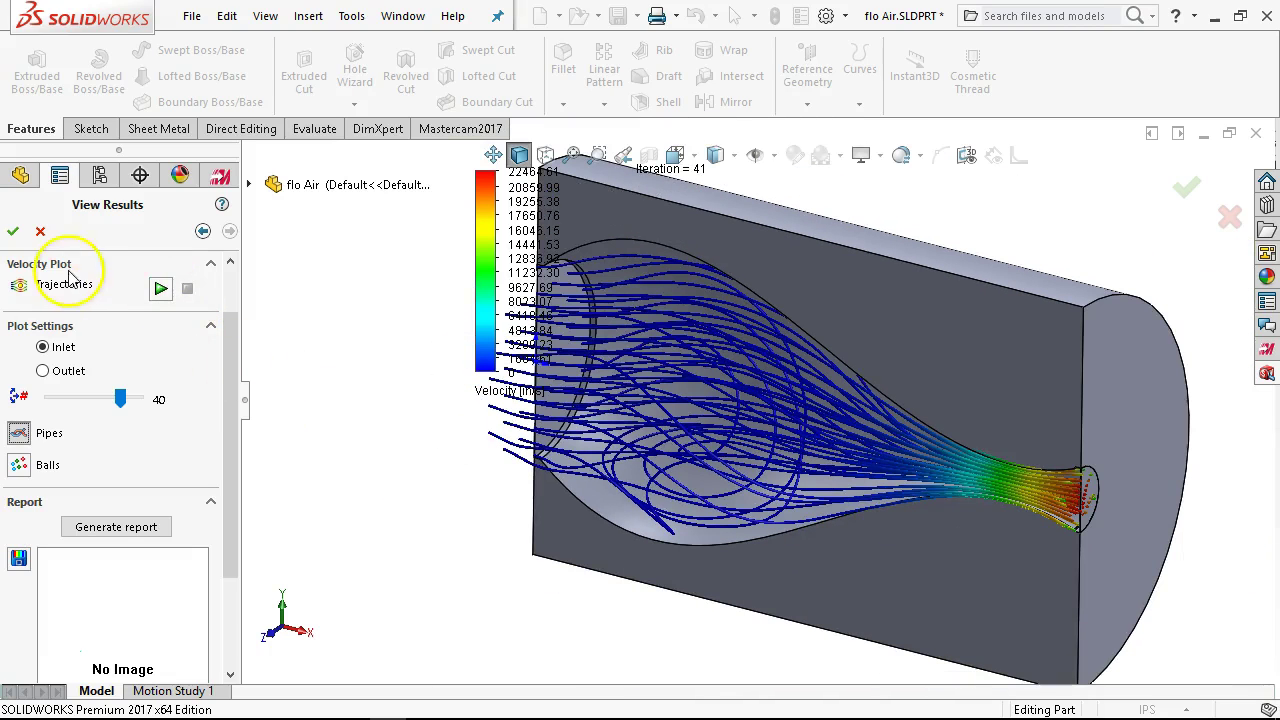
{"action": "left_click", "coordinate": [160, 290]}
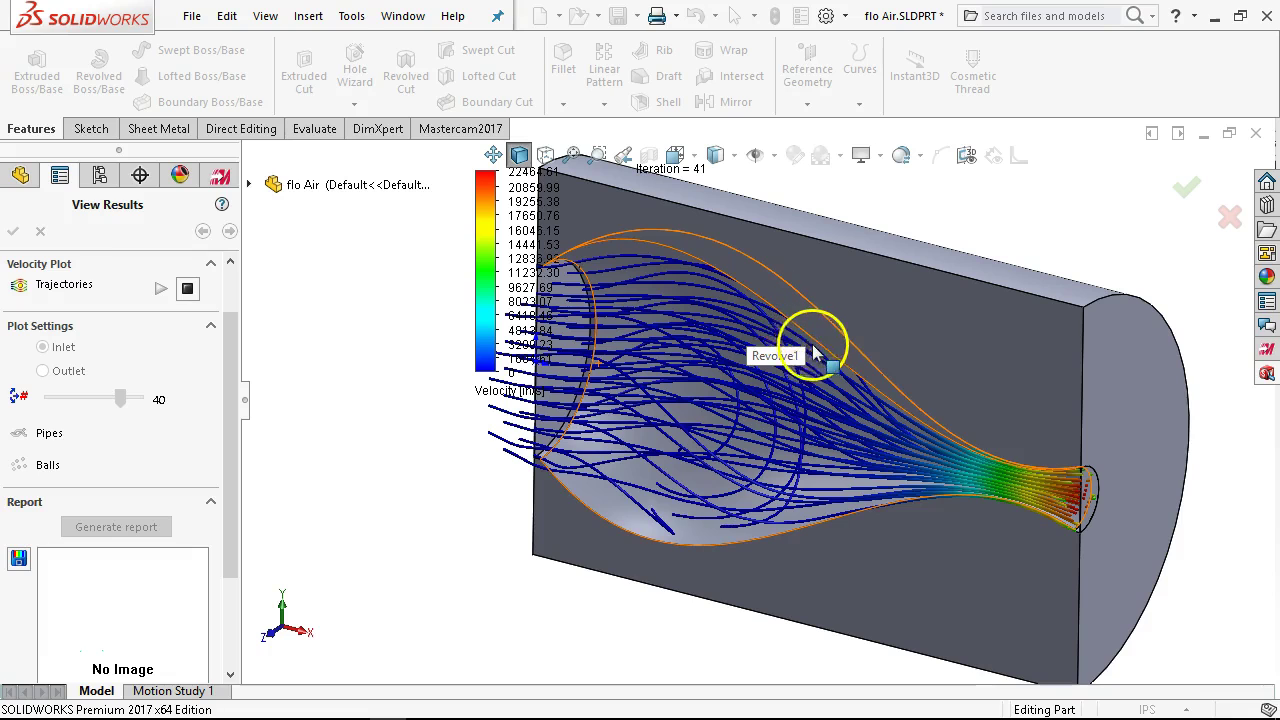
{"action": "middle_click_drag", "start_coordinate": [988, 523], "coordinate": [948, 537]}
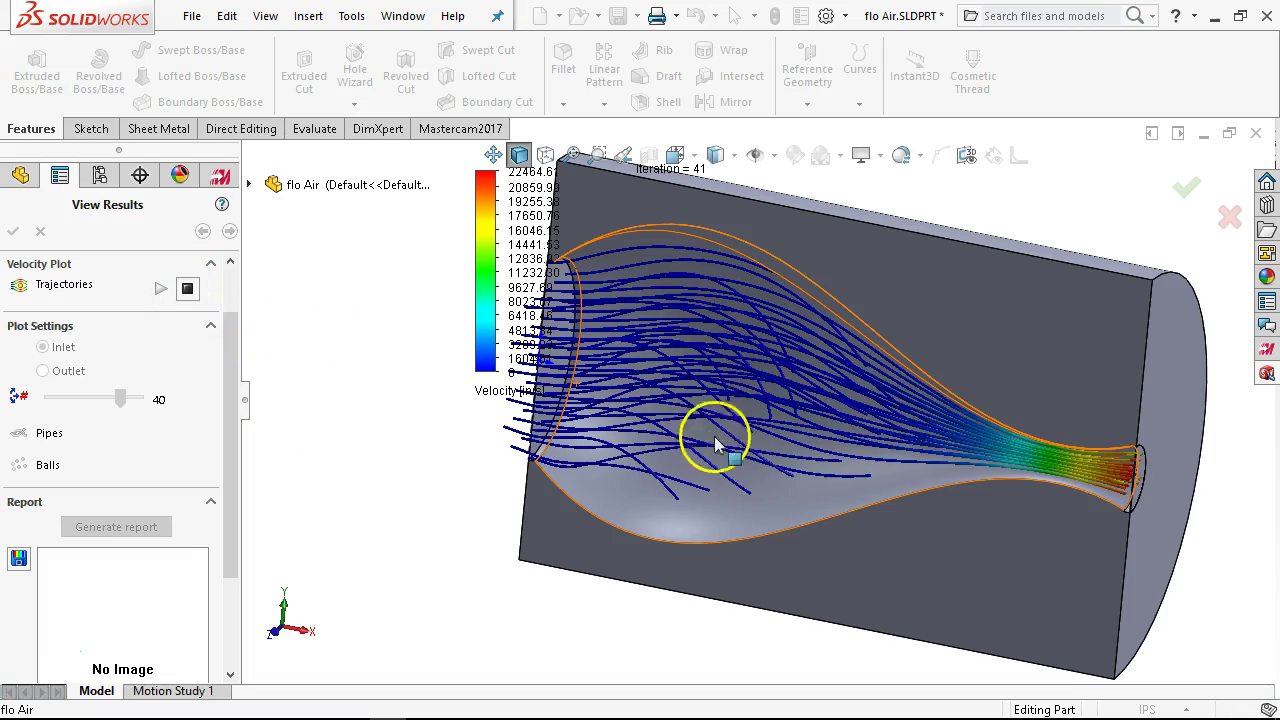
{"action": "middle_click_drag", "start_coordinate": [760, 545], "coordinate": [737, 560]}
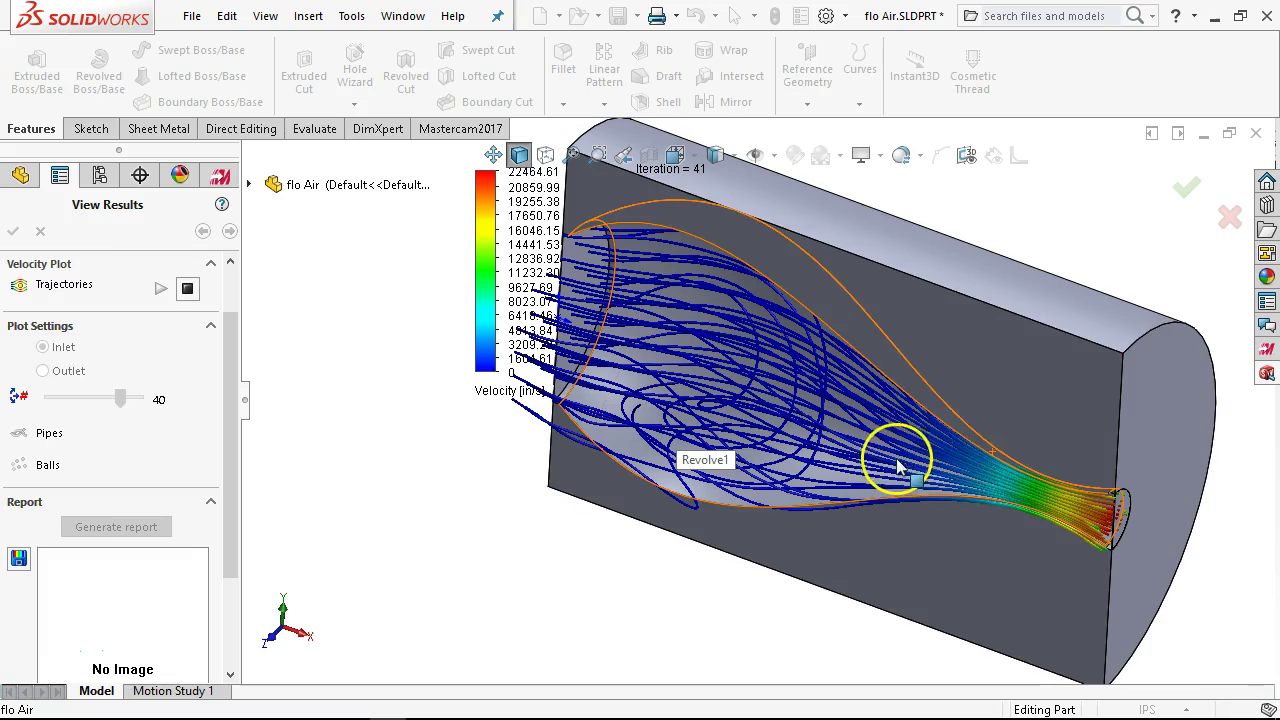
{"action": "left_click", "coordinate": [187, 289]}
{"action": "left_click", "coordinate": [187, 290]}
{"action": "left_click", "coordinate": [187, 290]}
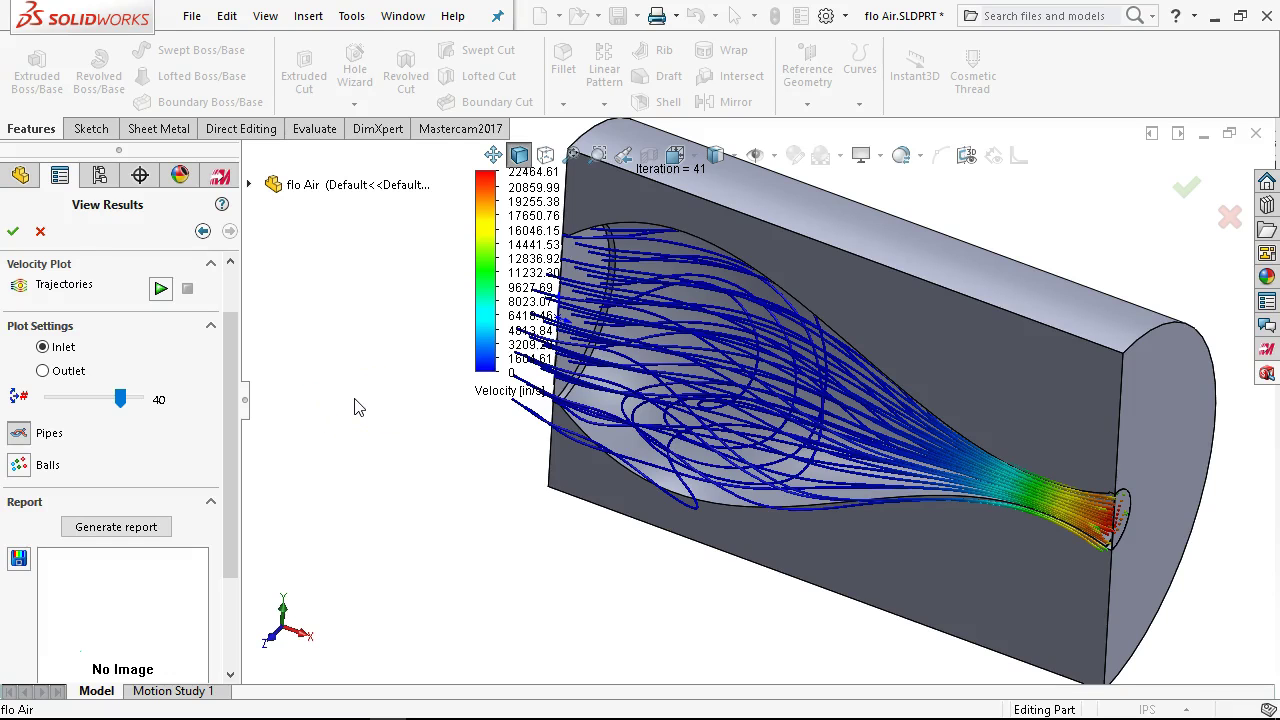
Examine the pipe trajectories inside the wide chamber and towards the narrow outlet.
{"action": "middle_click_drag", "start_coordinate": [358, 407], "coordinate": [452, 392]}
{"action": "middle_click_drag", "start_coordinate": [705, 352], "coordinate": [682, 482]}
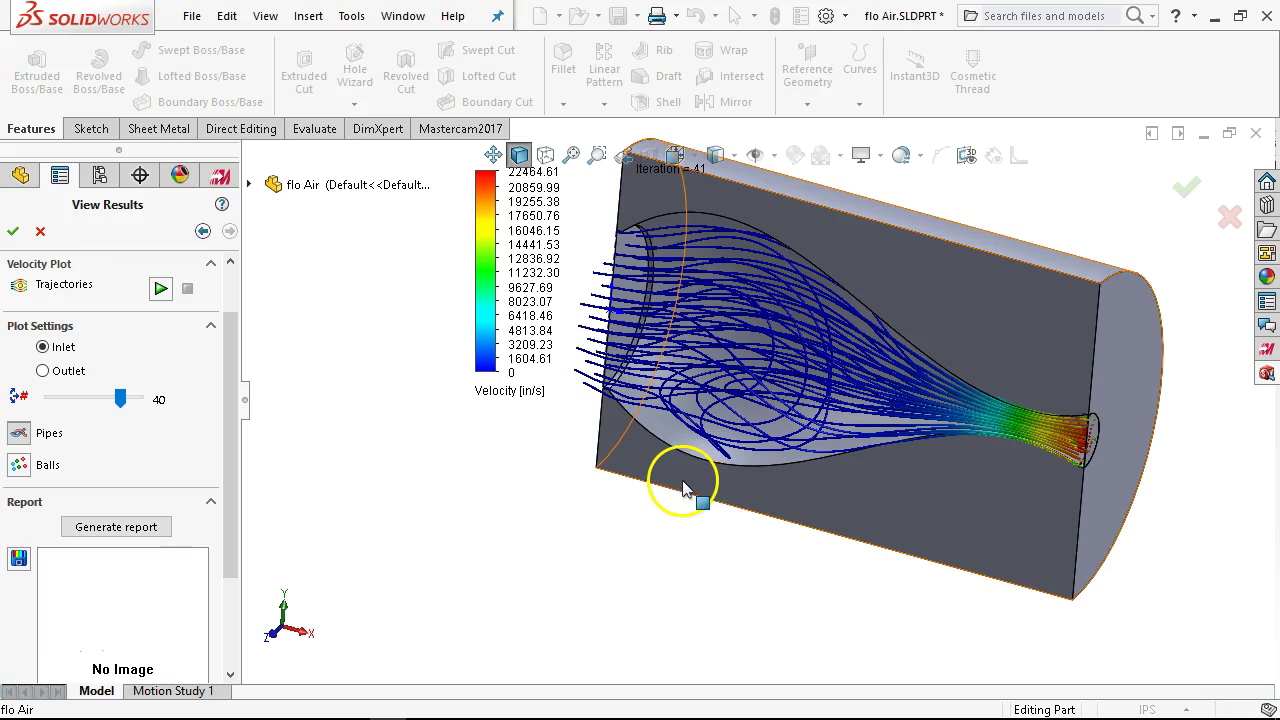
{"action": "left_click", "coordinate": [694, 445]}
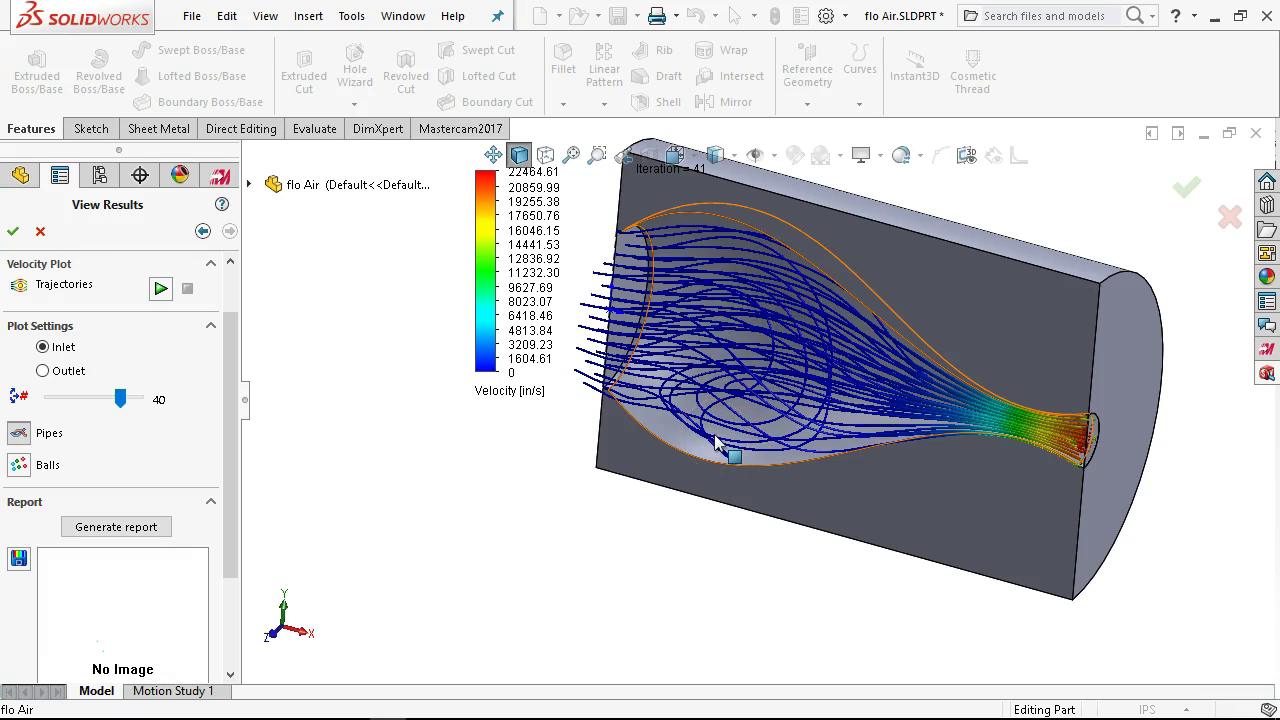
{"action": "left_click", "coordinate": [745, 362]}
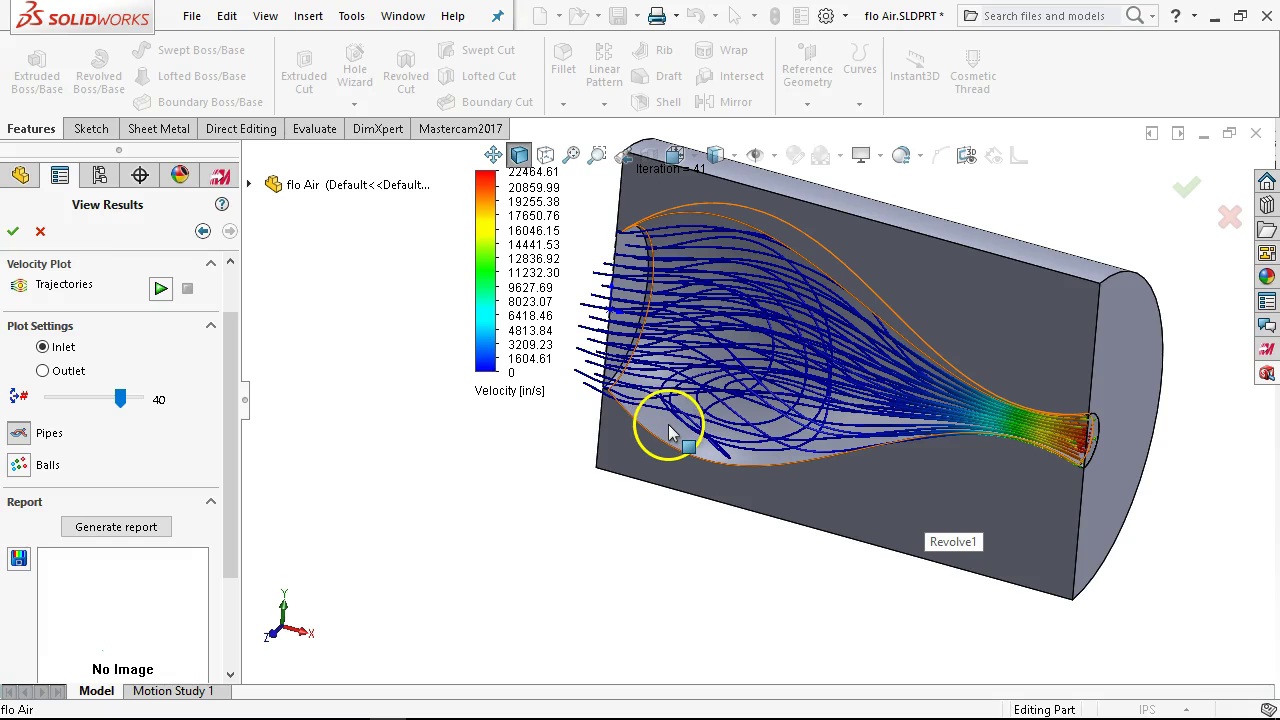
{"action": "mouse_move", "coordinate": [800, 412]}
{"action": "middle_mouse_down"}
{"action": "mouse_move", "coordinate": [808, 404]}
{"action": "mouse_move", "coordinate": [806, 428]}
{"action": "middle_mouse_up"}
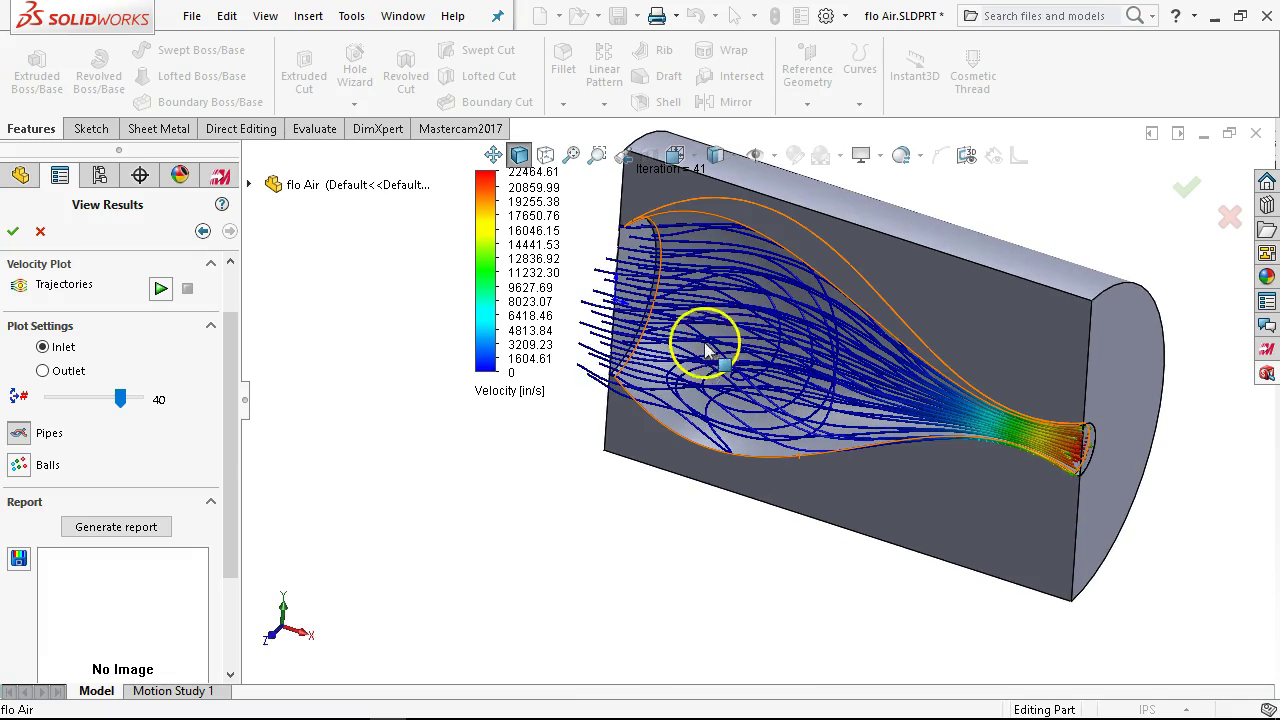
Go back to the fluid selection and change the fluid to Water, accepting the recalculation.
{"action": "left_click", "coordinate": [202, 233]}
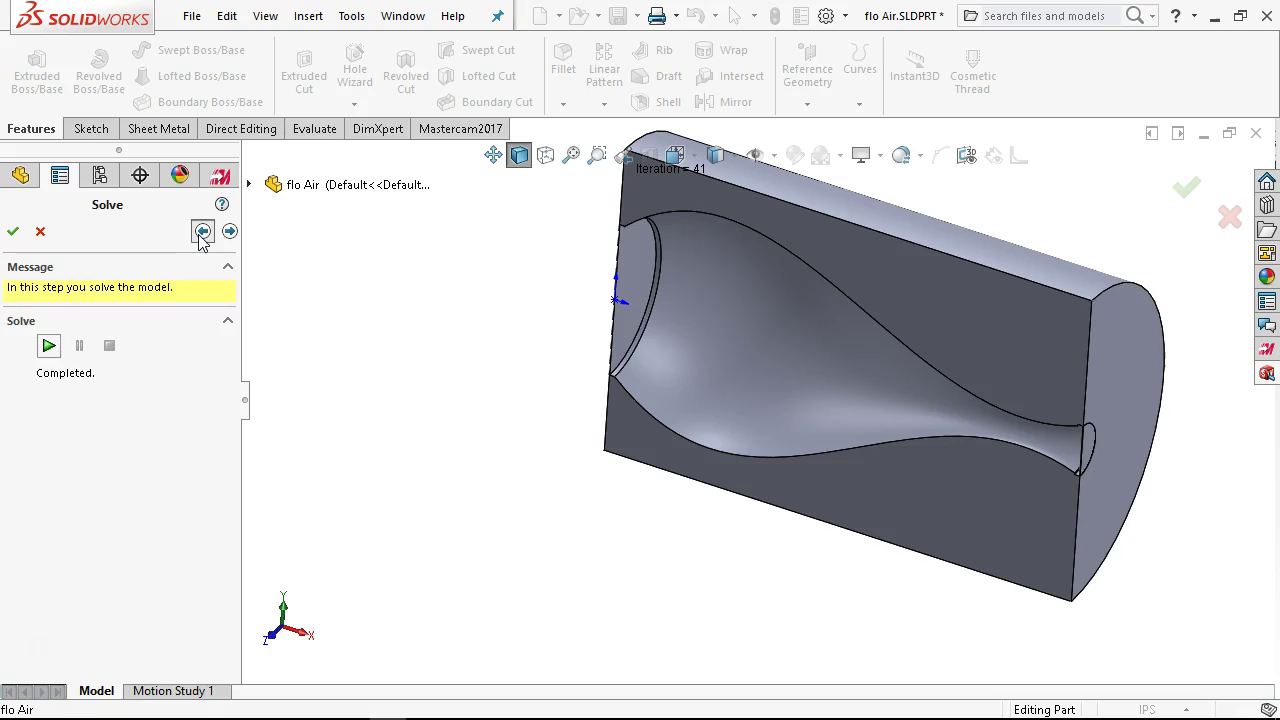
{"action": "left_click", "coordinate": [201, 234]}
{"action": "left_click", "coordinate": [201, 233]}
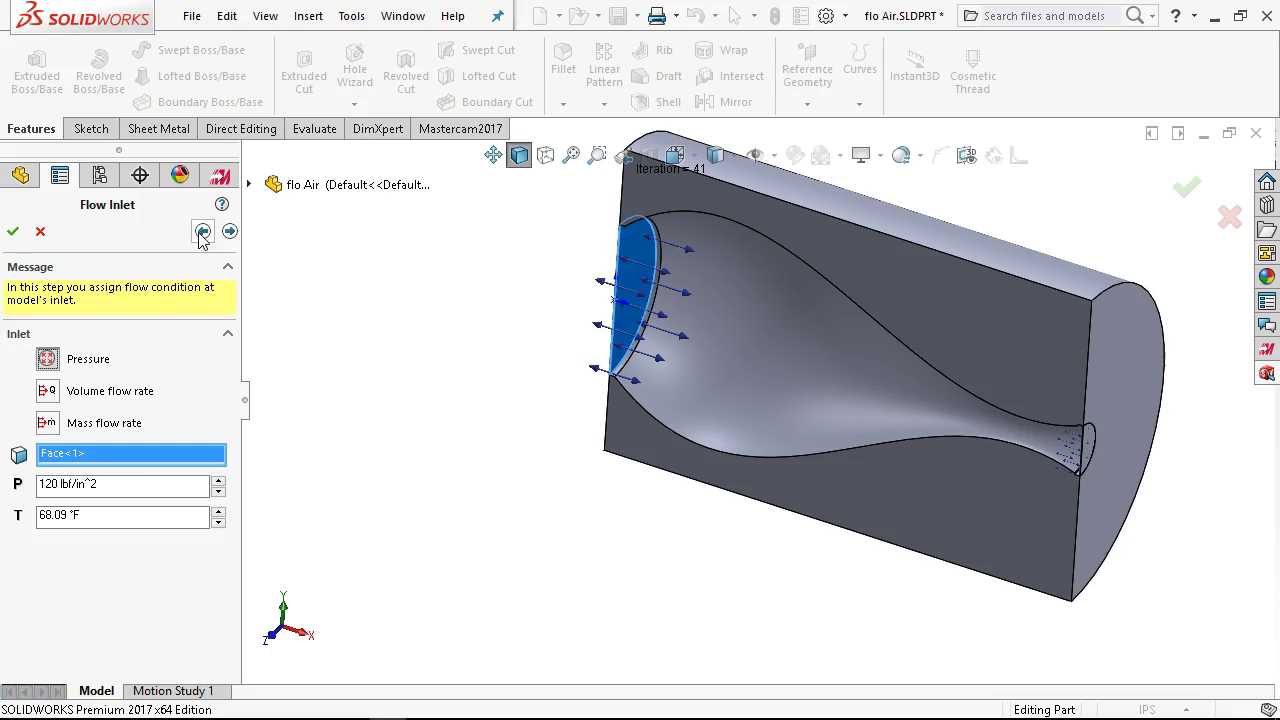
{"action": "left_click", "coordinate": [202, 233]}
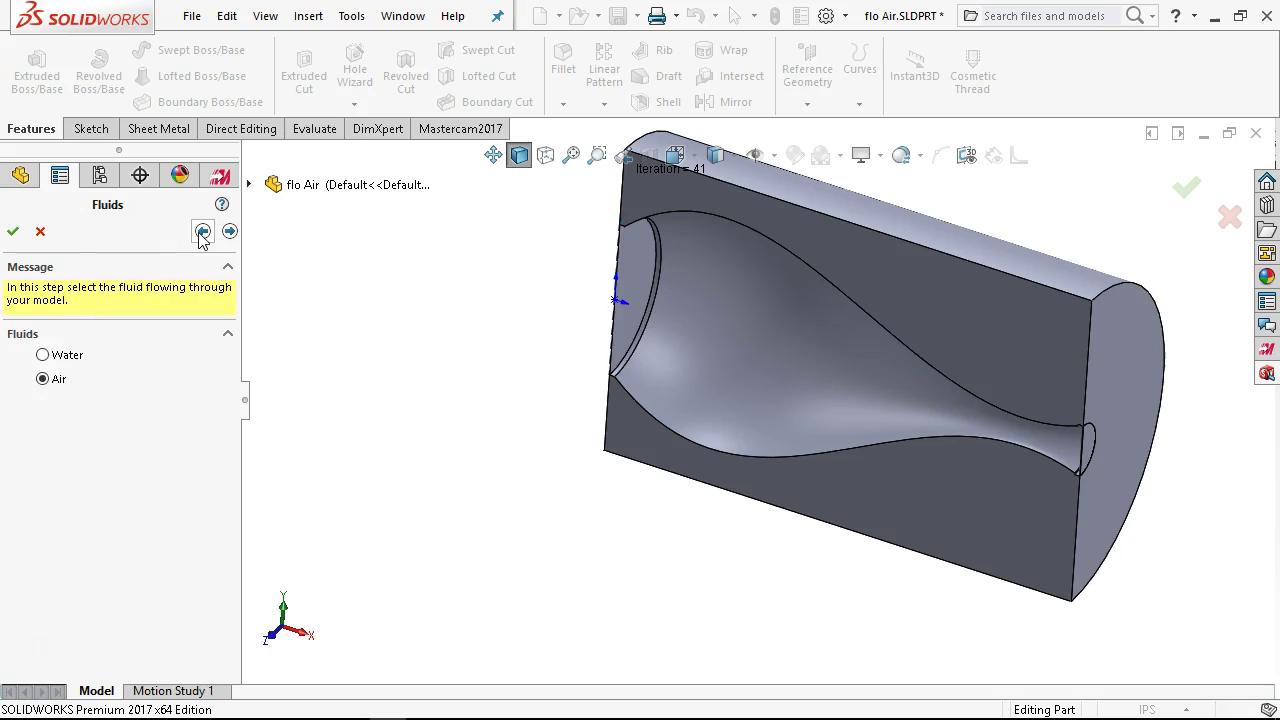
{"action": "left_click", "coordinate": [44, 356]}
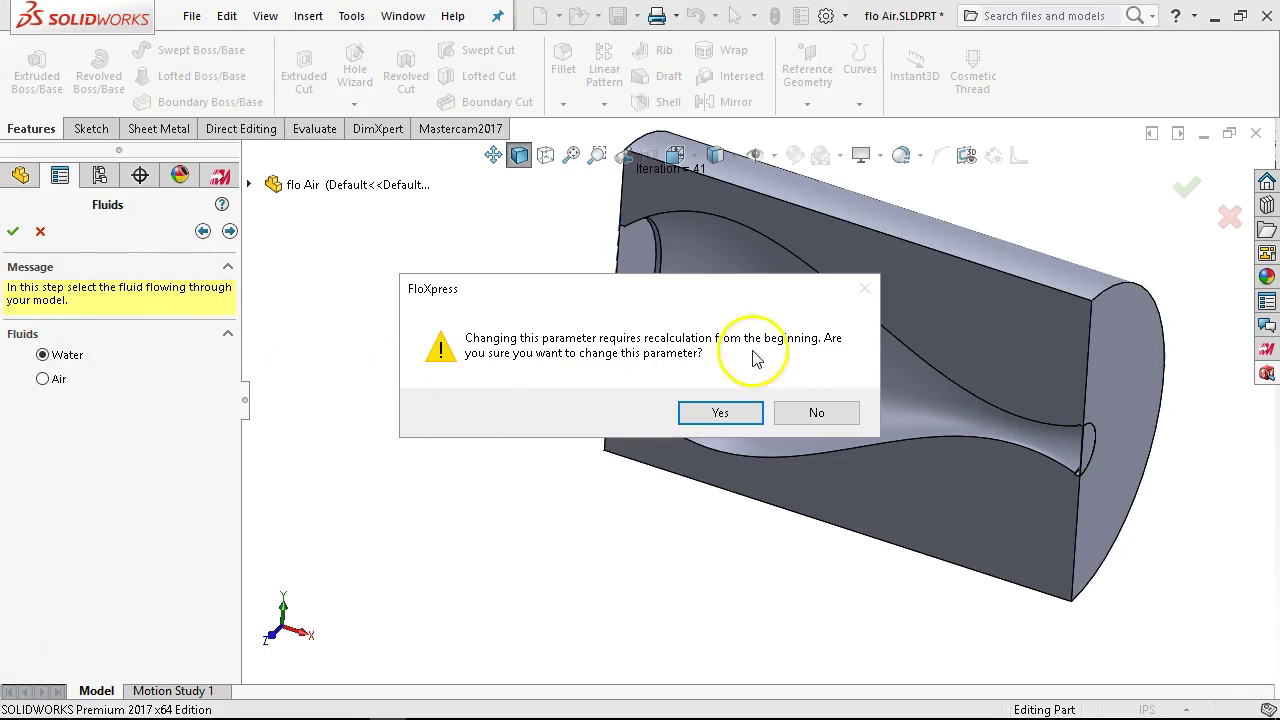
{"action": "left_click", "coordinate": [718, 415]}
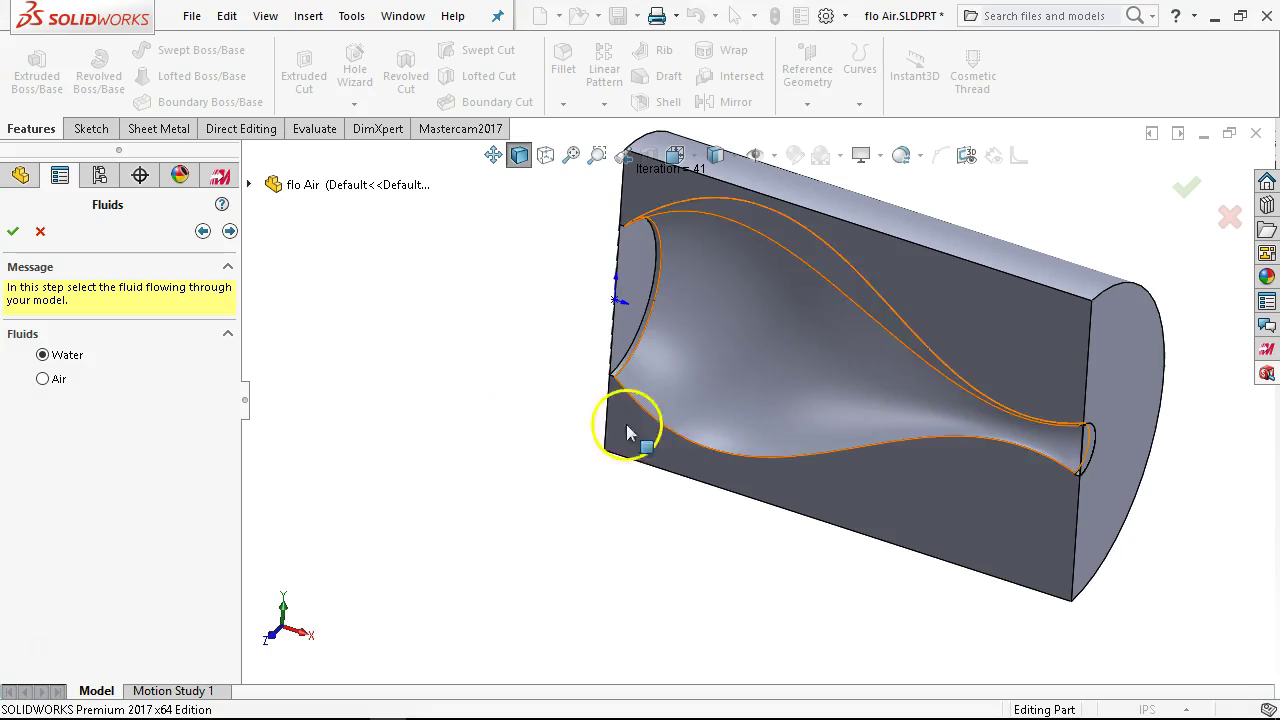
Clear the flow inlet selection and try to assign the narrow-end face as the inlet.
{"action": "left_click", "coordinate": [230, 233]}
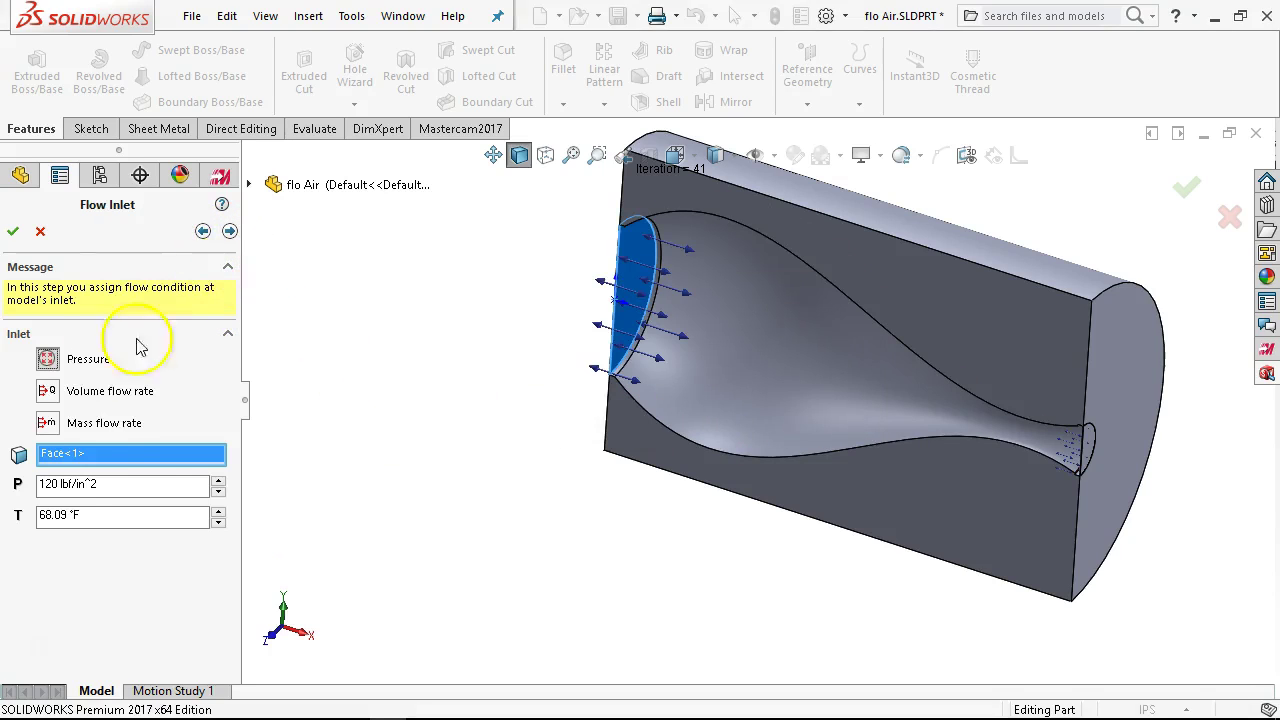
{"action": "right_click", "coordinate": [84, 462]}
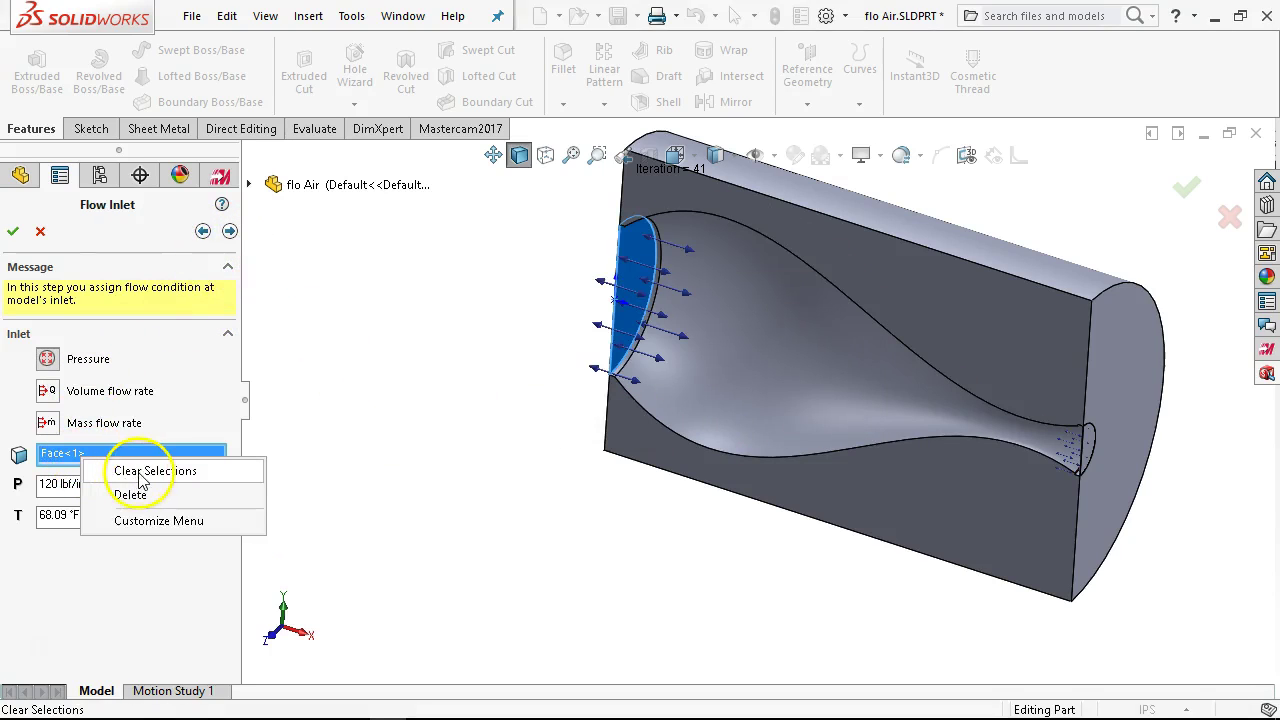
{"action": "left_click", "coordinate": [141, 478]}
{"action": "middle_click_drag", "start_coordinate": [549, 503], "coordinate": [757, 543]}
{"action": "scroll", "coordinate": [1060, 443], "scroll_direction": "down", "scroll_amount": 5}
{"action": "left_click", "coordinate": [1087, 455]}
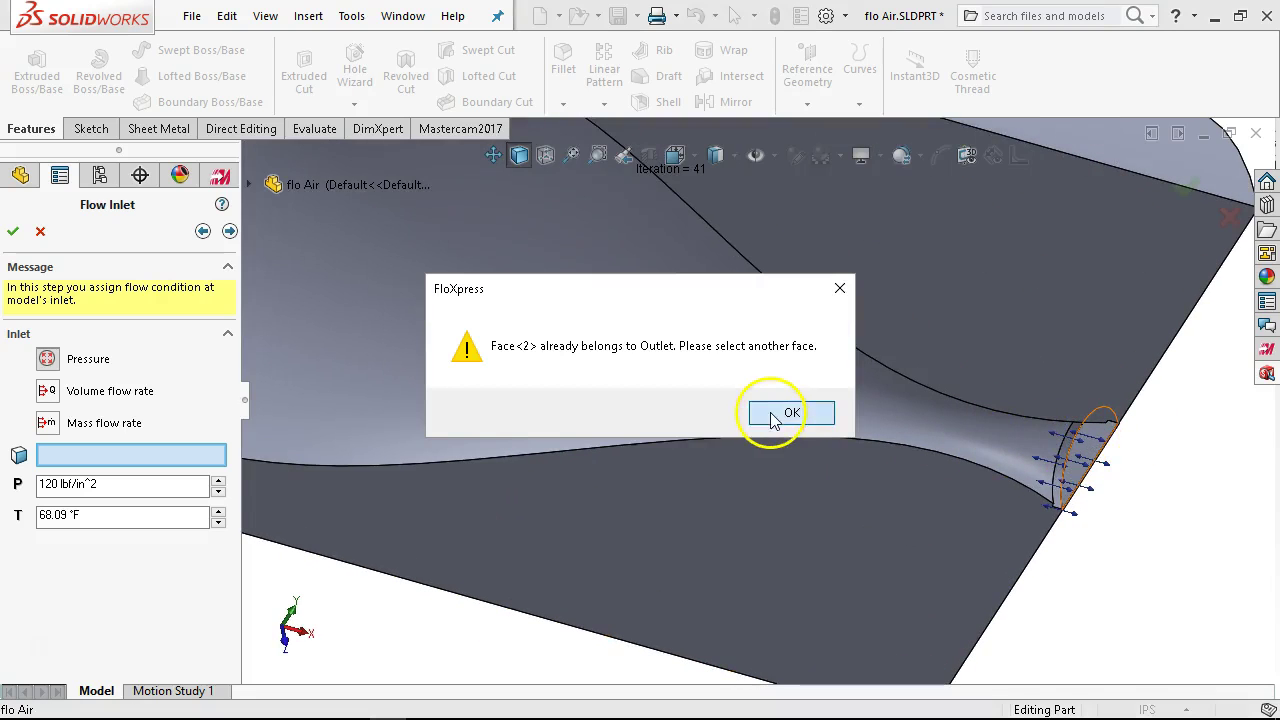
{"action": "left_click", "coordinate": [789, 414]}
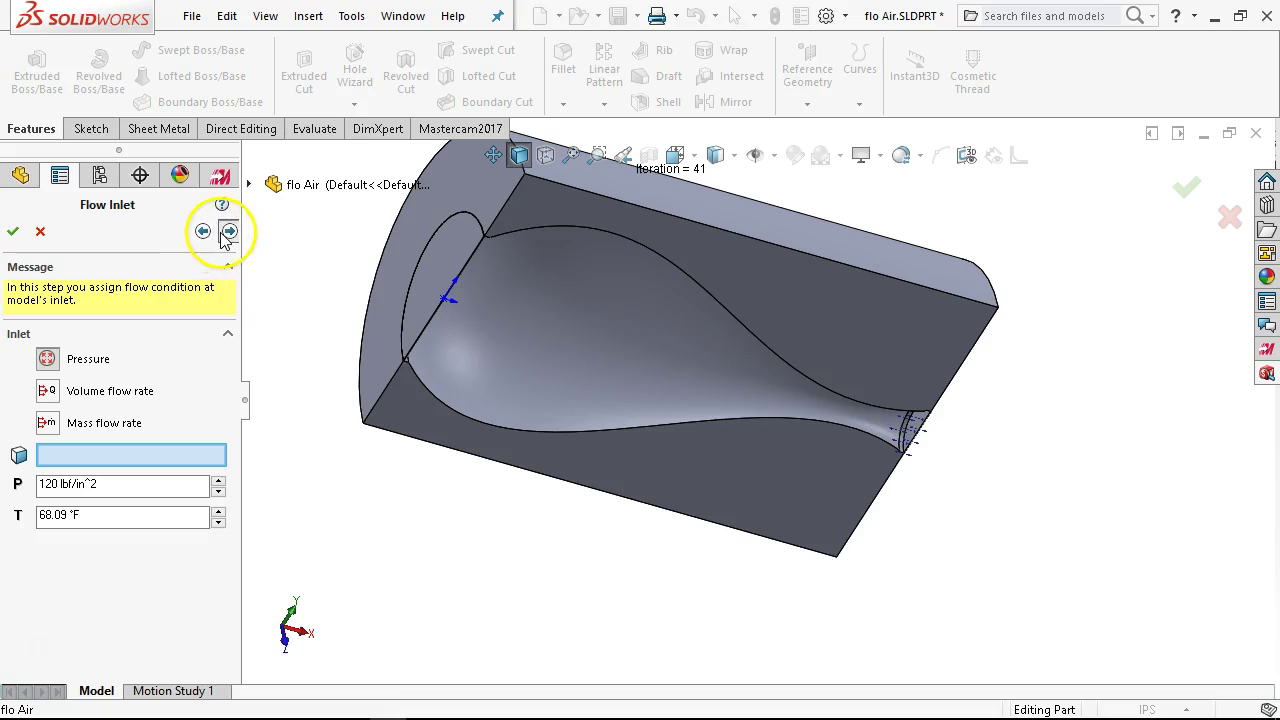
Select the wide-end face as the flow inlet again.
{"action": "left_click", "coordinate": [229, 231]}
{"action": "left_click", "coordinate": [698, 411]}
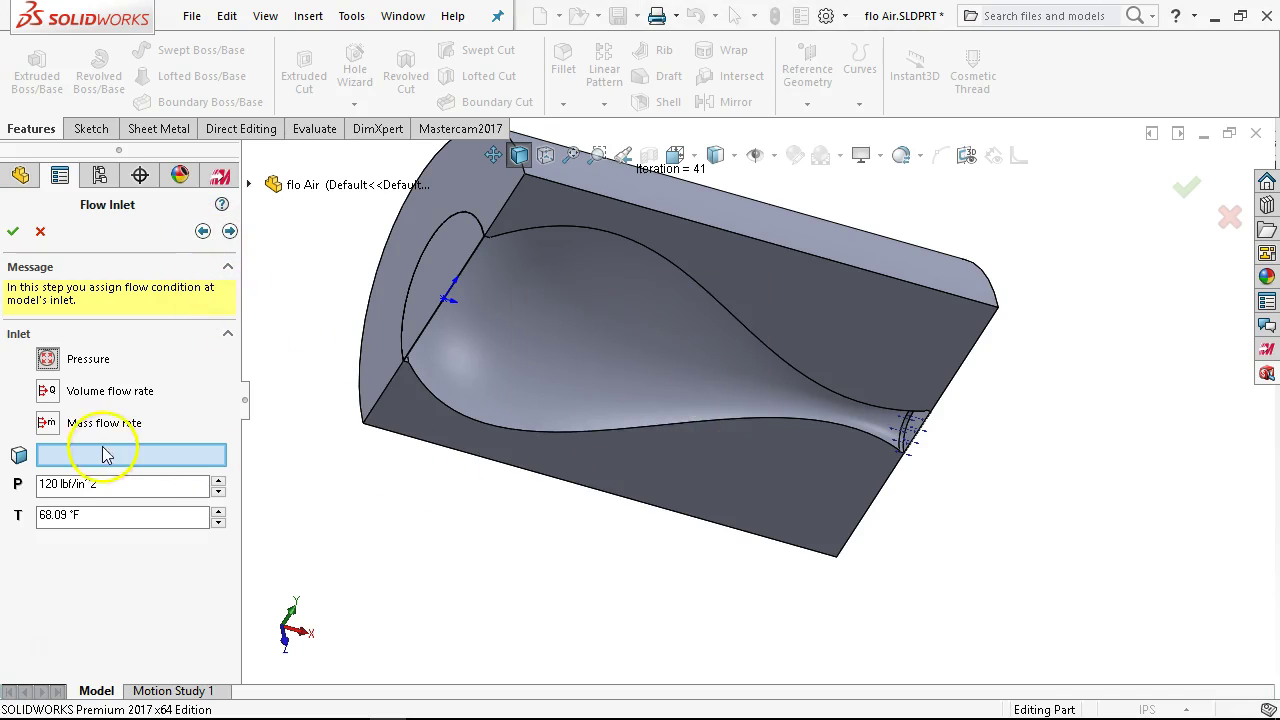
{"action": "middle_click_drag", "start_coordinate": [363, 449], "coordinate": [366, 238]}
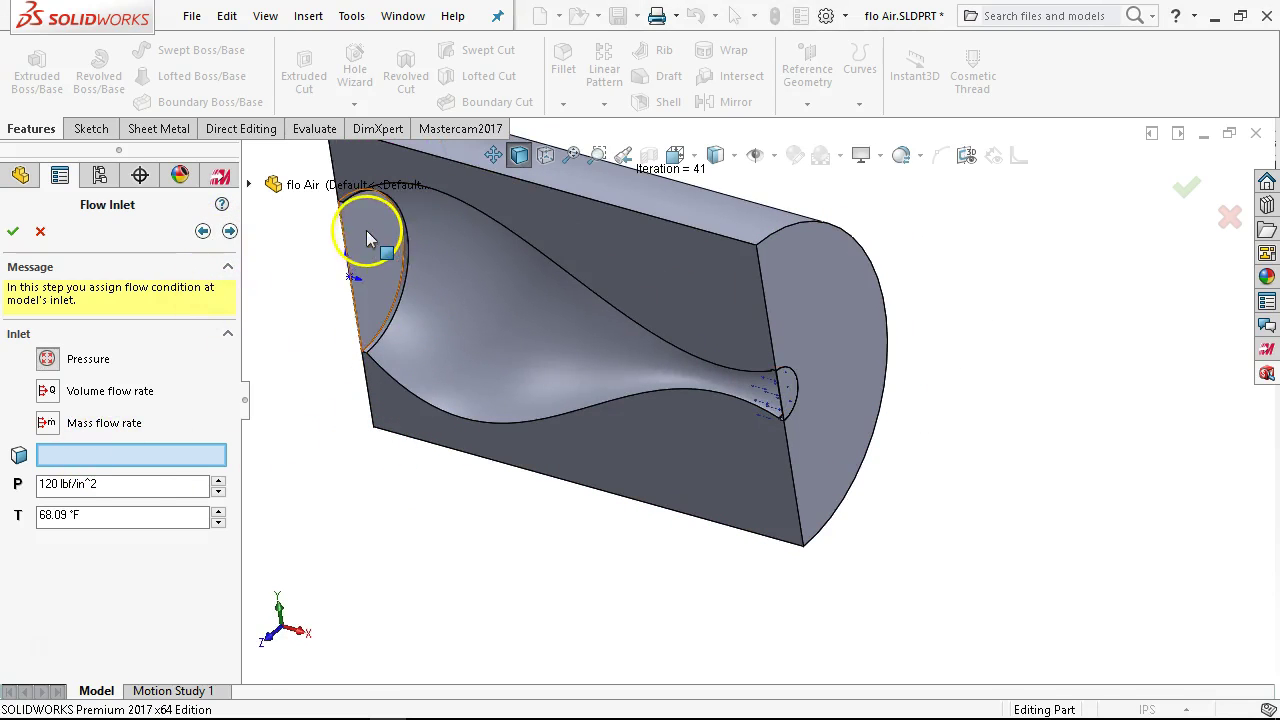
{"action": "left_click", "coordinate": [367, 236]}
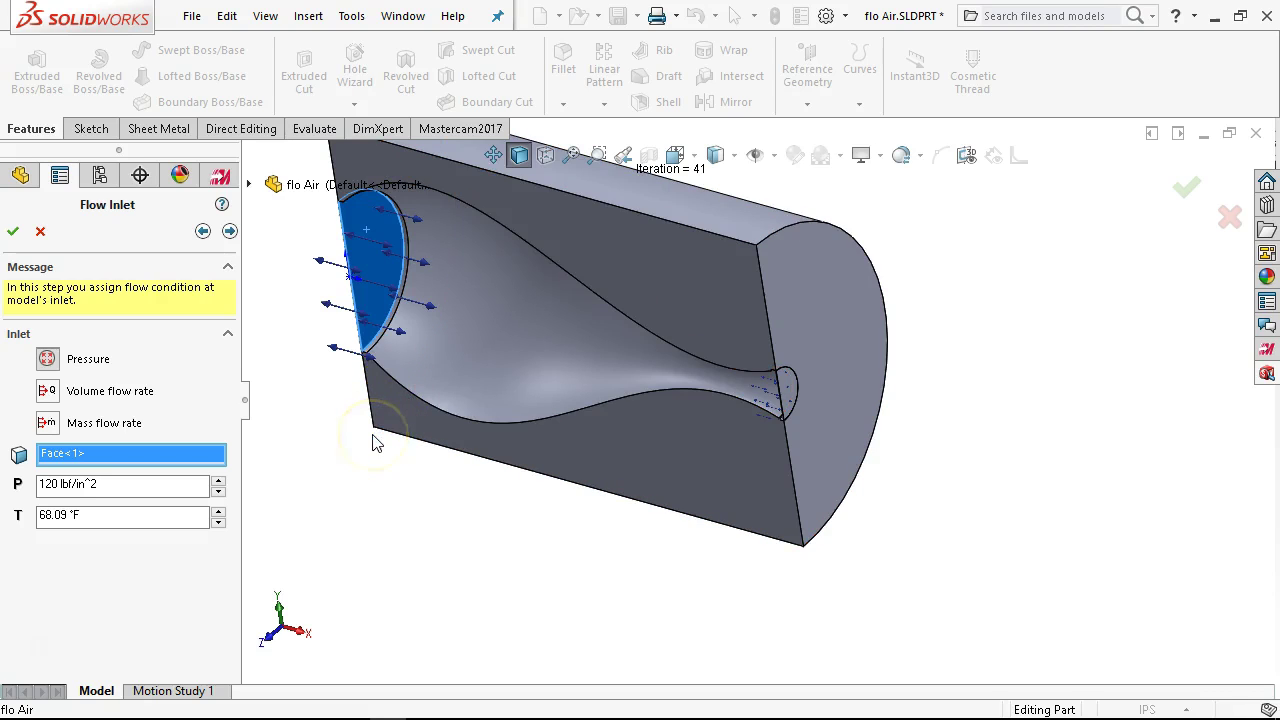
{"action": "middle_click_drag", "start_coordinate": [414, 470], "coordinate": [543, 434]}
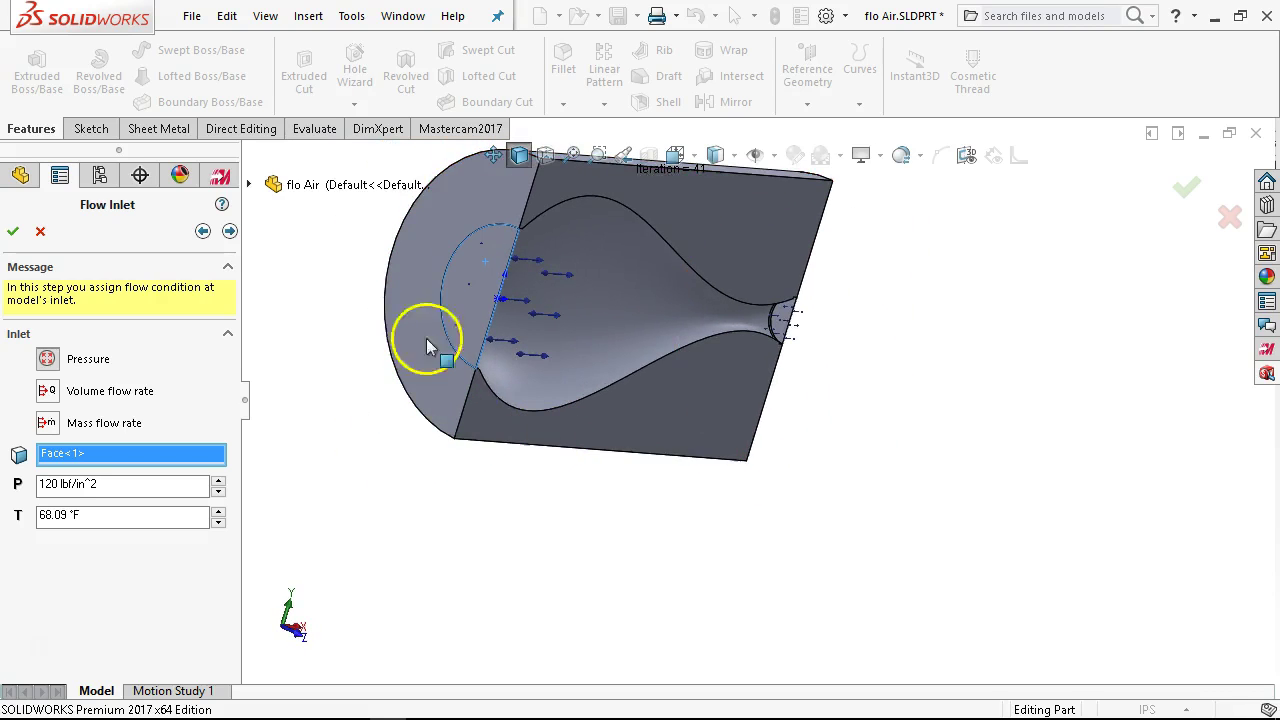
{"action": "scroll", "coordinate": [312, 282], "scroll_direction": "down", "scroll_amount": 3}
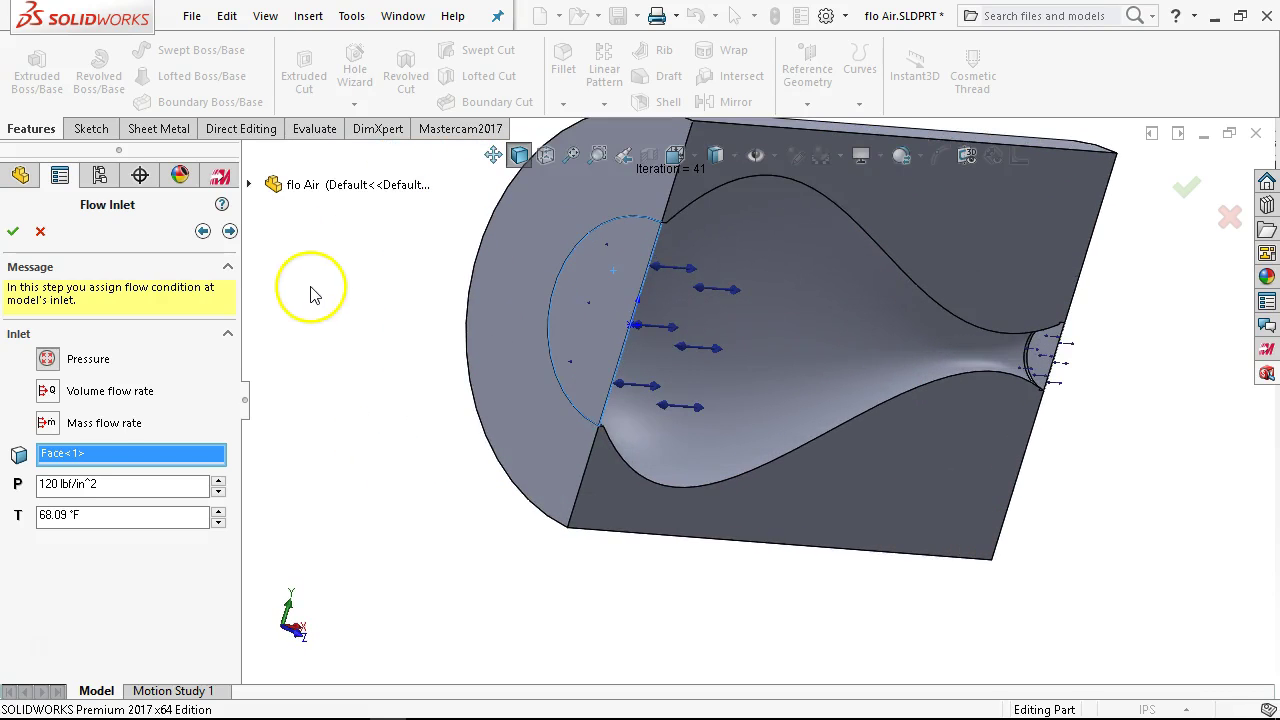
Proceed to the flow outlet conditions and clear the narrow-end face from the outlet selection.
{"action": "left_click", "coordinate": [229, 231]}
{"action": "right_click", "coordinate": [121, 421]}
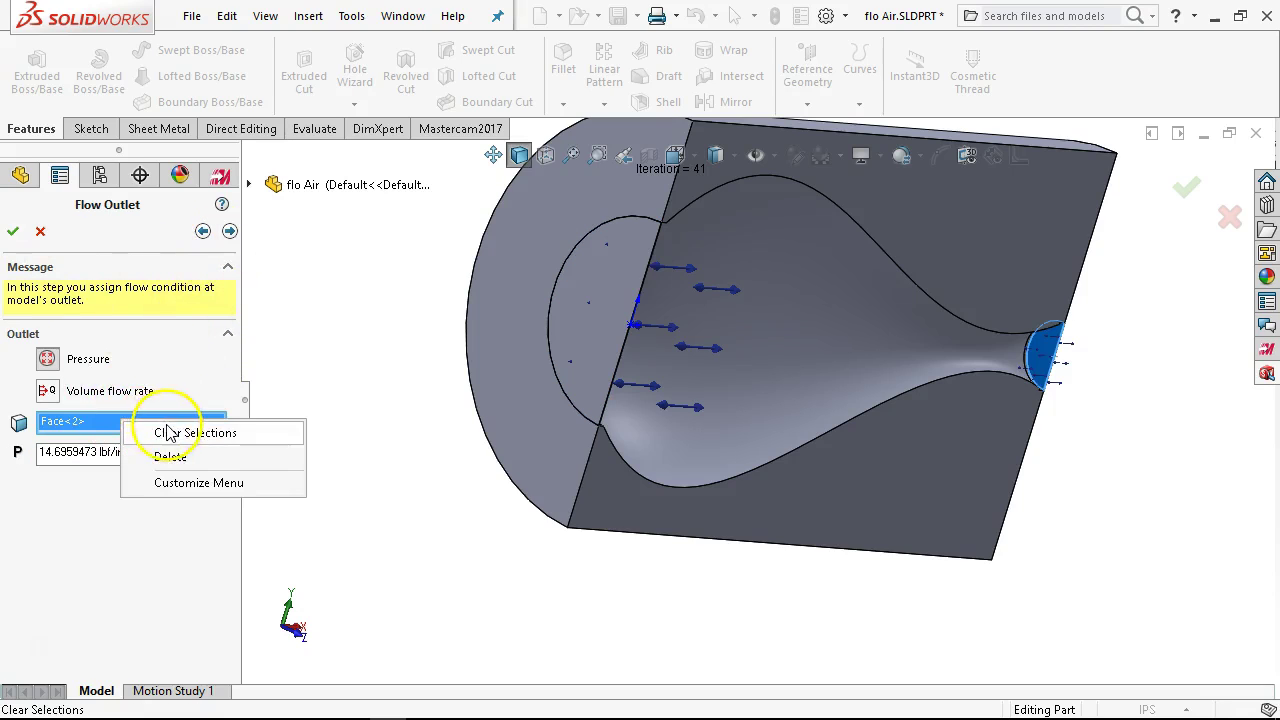
{"action": "left_click", "coordinate": [168, 432]}
Return to the flow inlet conditions and replace the wide-end face with the narrow-end face.
{"action": "left_click", "coordinate": [202, 231]}
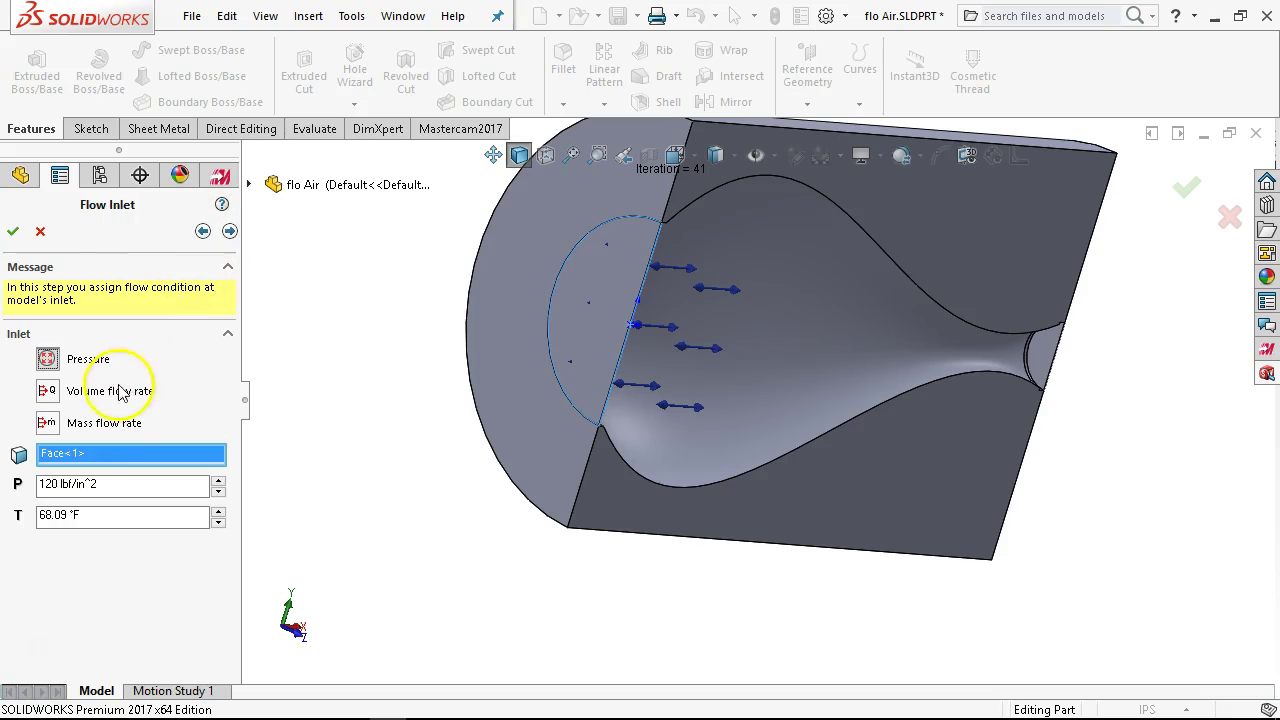
{"action": "right_click", "coordinate": [95, 452]}
{"action": "left_click", "coordinate": [152, 464]}
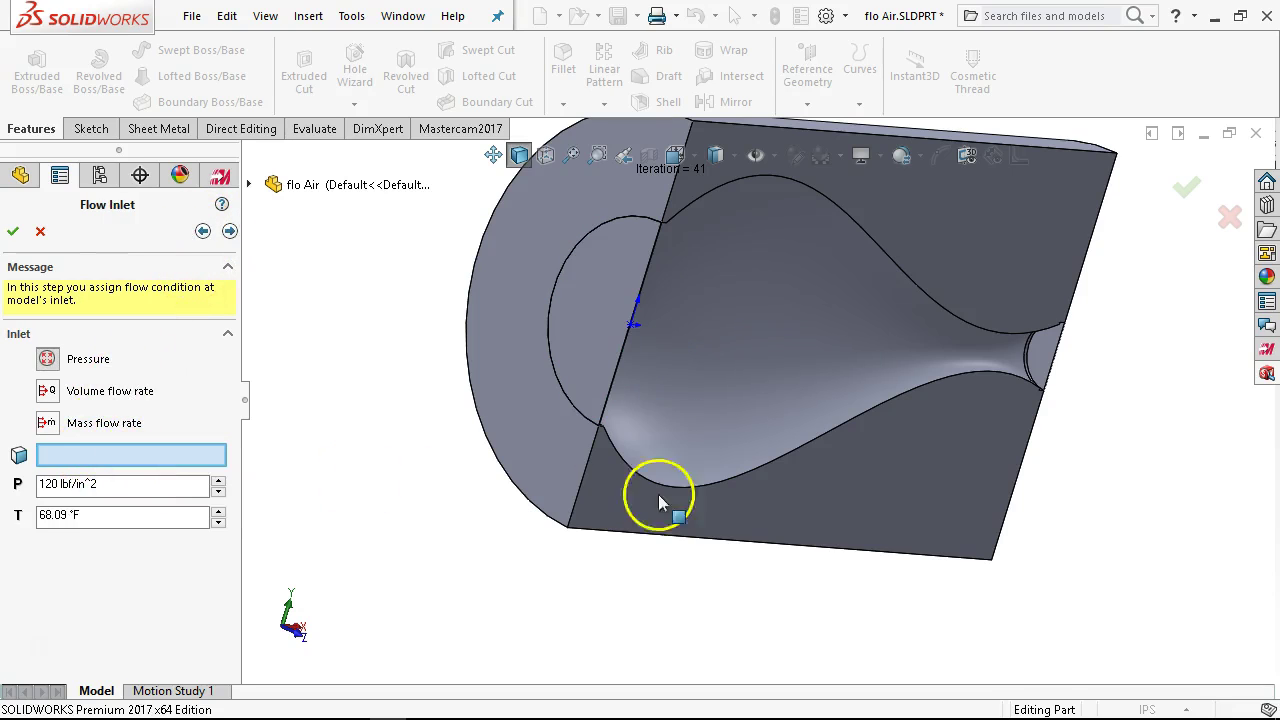
{"action": "left_click", "coordinate": [1057, 354]}
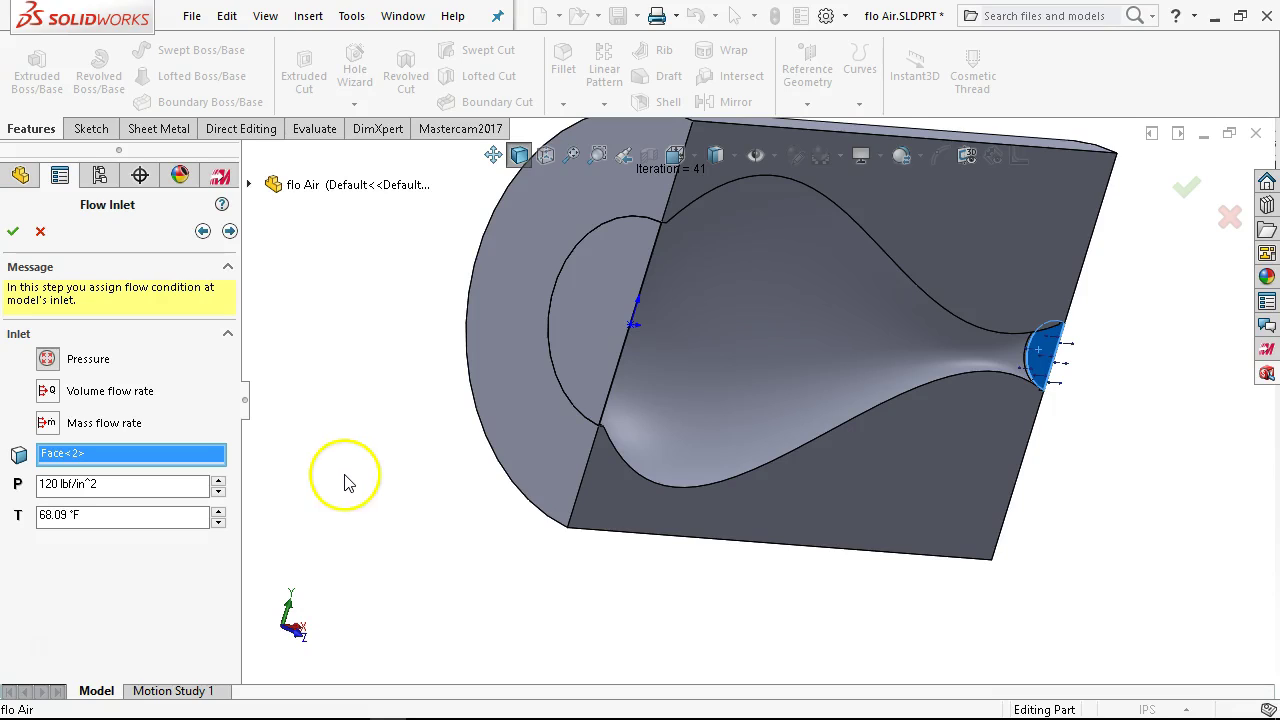
{"action": "middle_click_drag", "start_coordinate": [397, 451], "coordinate": [320, 477]}
Assign the wide-end face as the flow outlet and solve the water flow.
{"action": "left_click", "coordinate": [230, 231]}
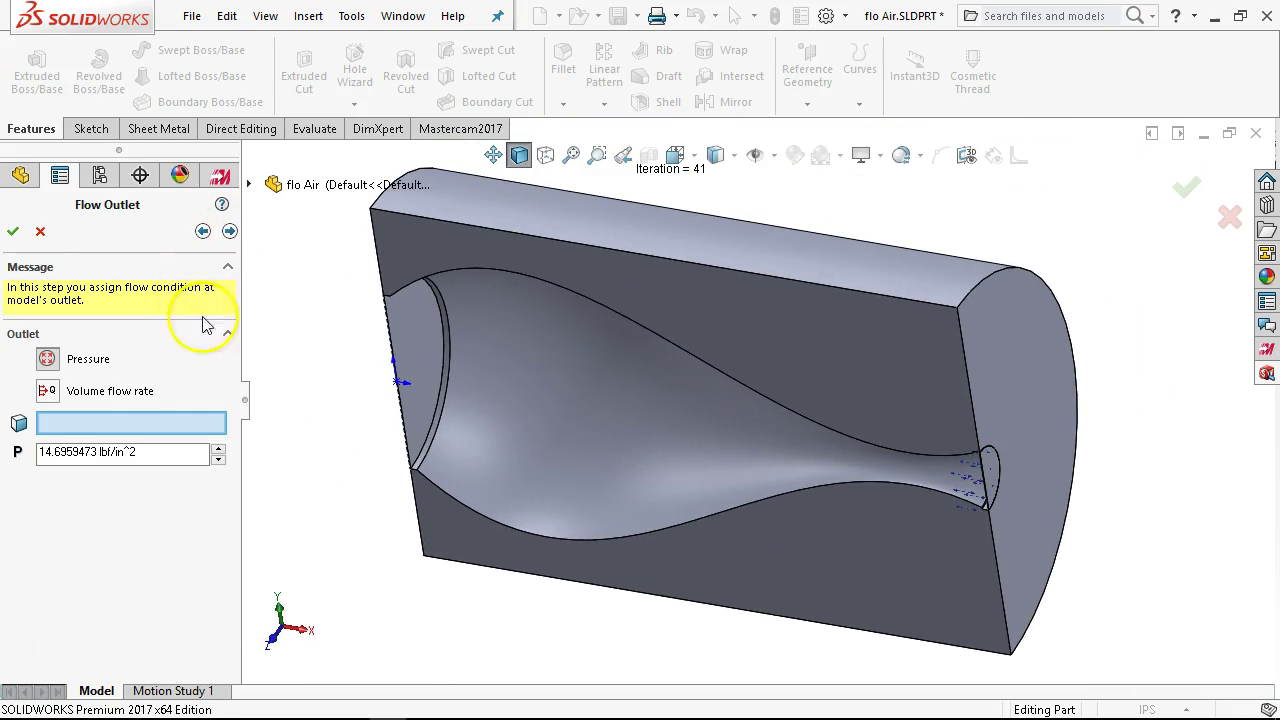
{"action": "left_click", "coordinate": [424, 338]}
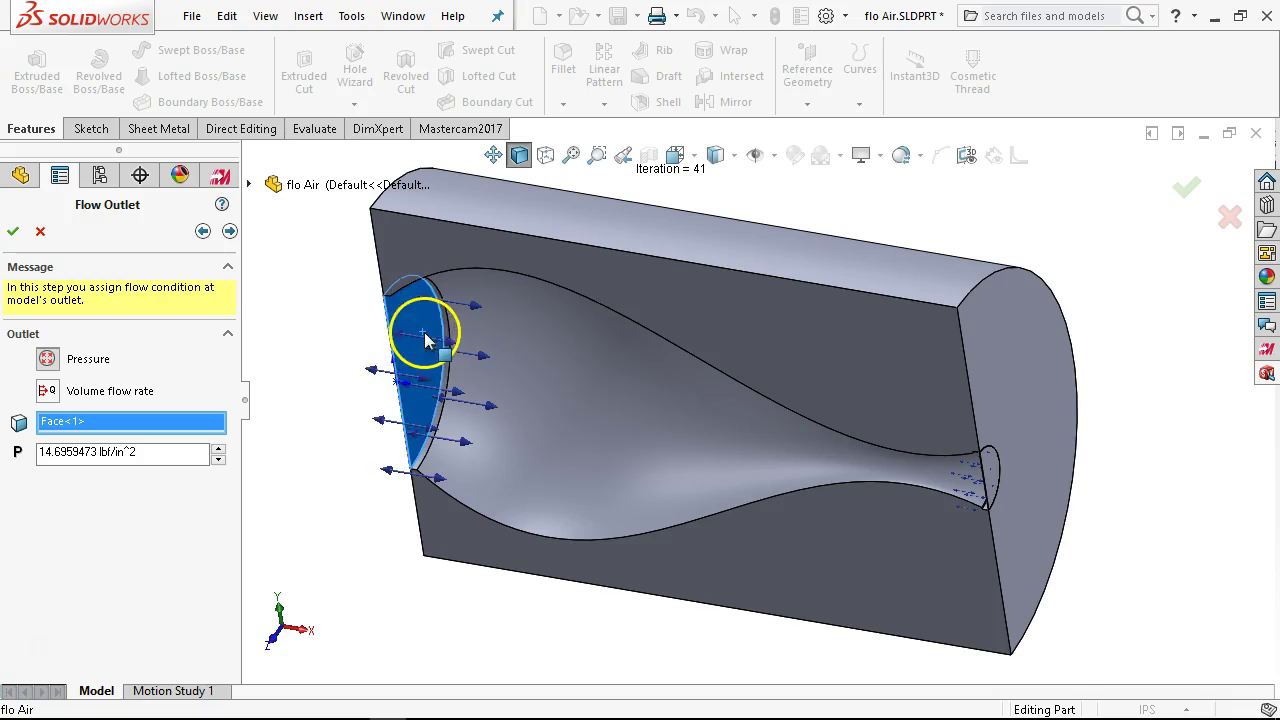
{"action": "left_click", "coordinate": [203, 231]}
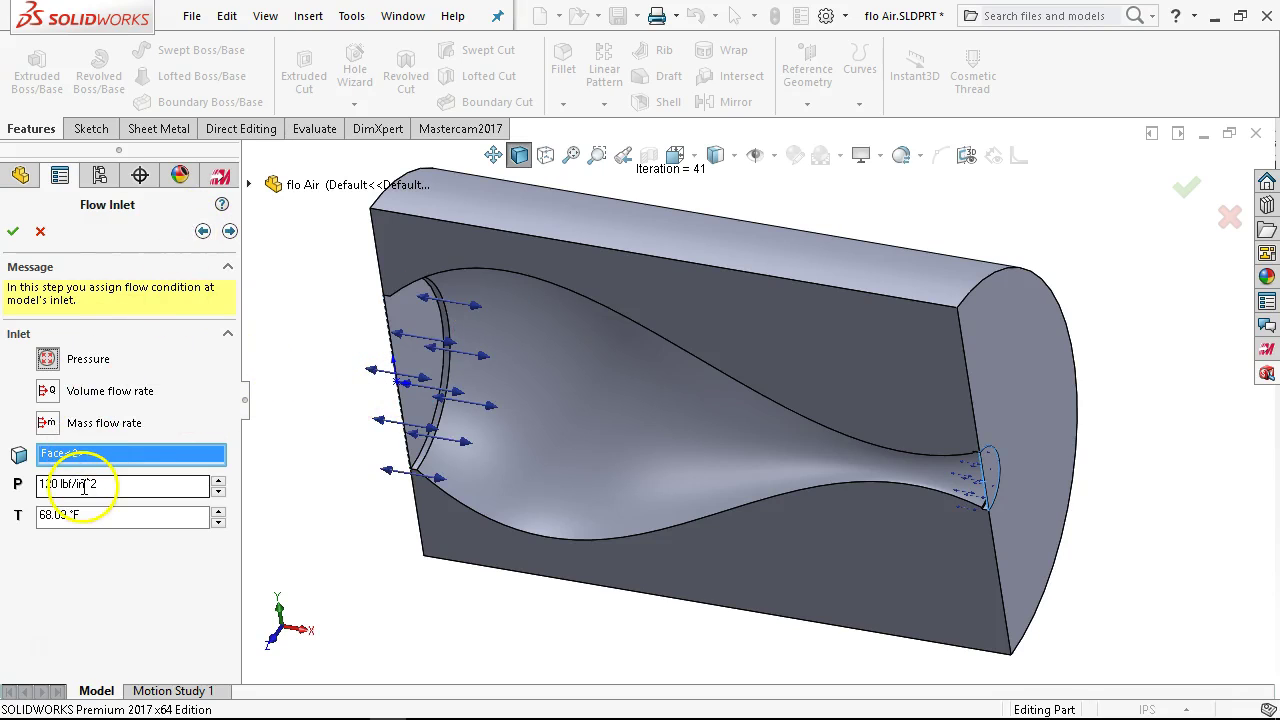
{"action": "left_click", "coordinate": [230, 231]}
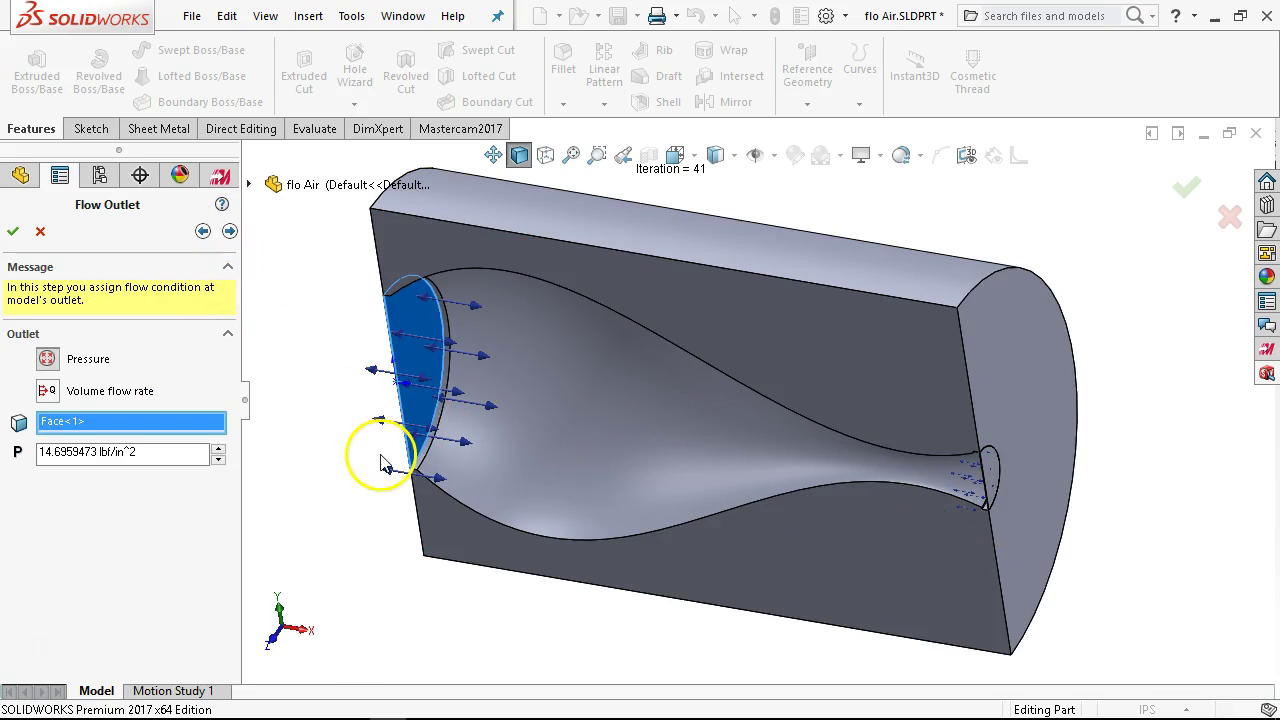
{"action": "left_click", "coordinate": [230, 231]}
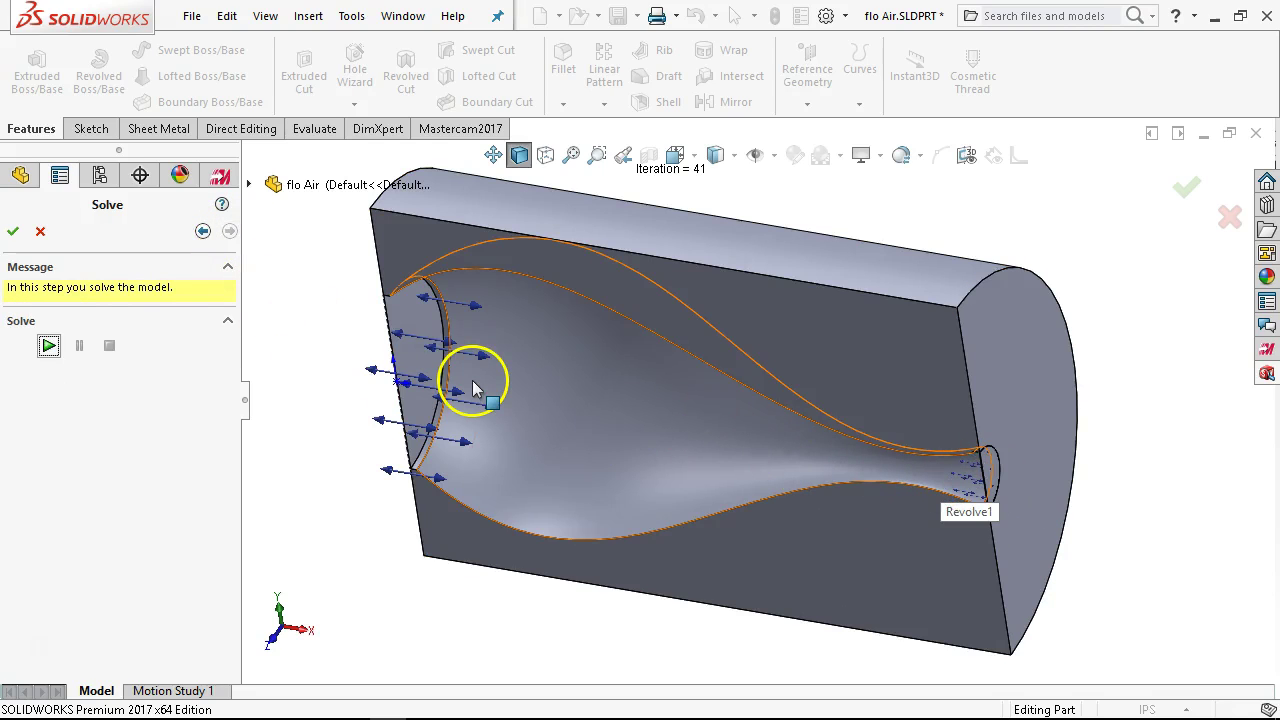
{"action": "left_click", "coordinate": [47, 347]}
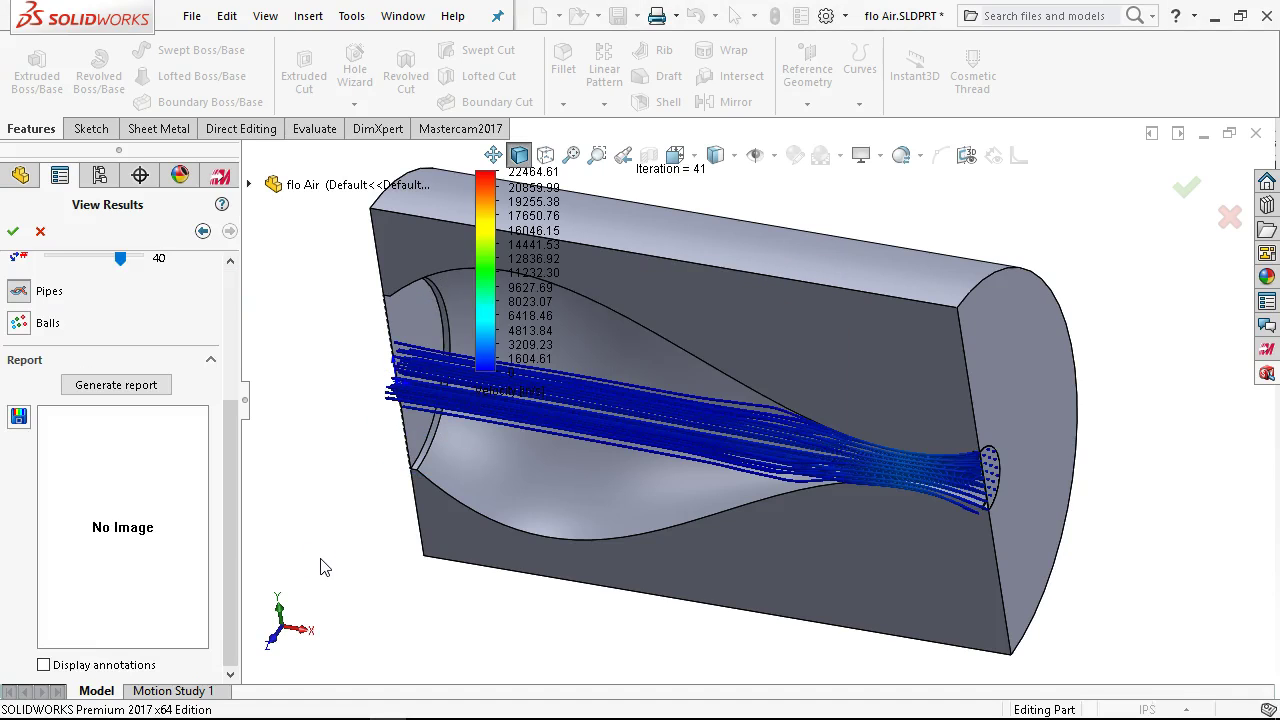
Examine the water flow's pipe trajectories through the chamber and narrow end from several angles, and review the plot settings.
{"action": "middle_click_drag", "start_coordinate": [591, 652], "coordinate": [829, 407]}
{"action": "scroll", "coordinate": [858, 462], "scroll_direction": "up", "scroll_amount": 3}
{"action": "mouse_move", "coordinate": [858, 462]}
{"action": "middle_mouse_down"}
{"action": "mouse_move", "coordinate": [886, 400]}
{"action": "mouse_move", "coordinate": [880, 451]}
{"action": "middle_mouse_up"}
{"action": "scroll", "coordinate": [650, 432], "scroll_direction": "down", "scroll_amount": 3}
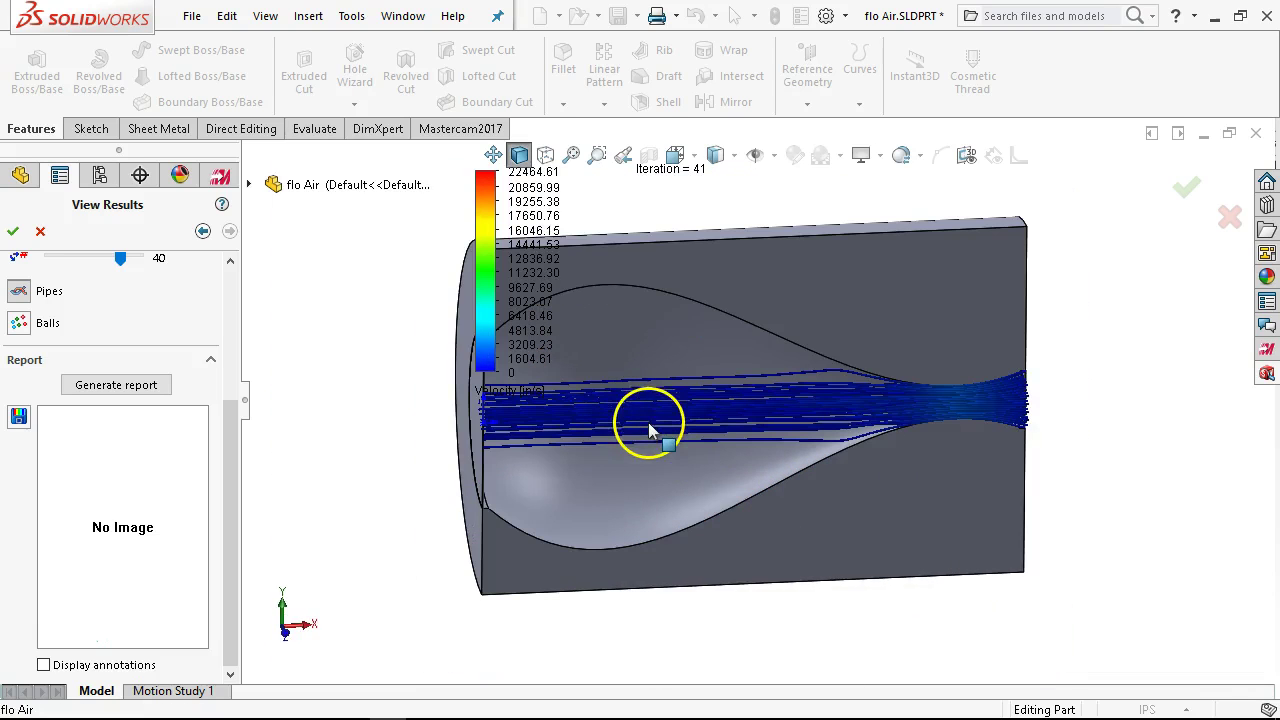
{"action": "scroll", "coordinate": [756, 520], "scroll_direction": "up", "scroll_amount": 1}
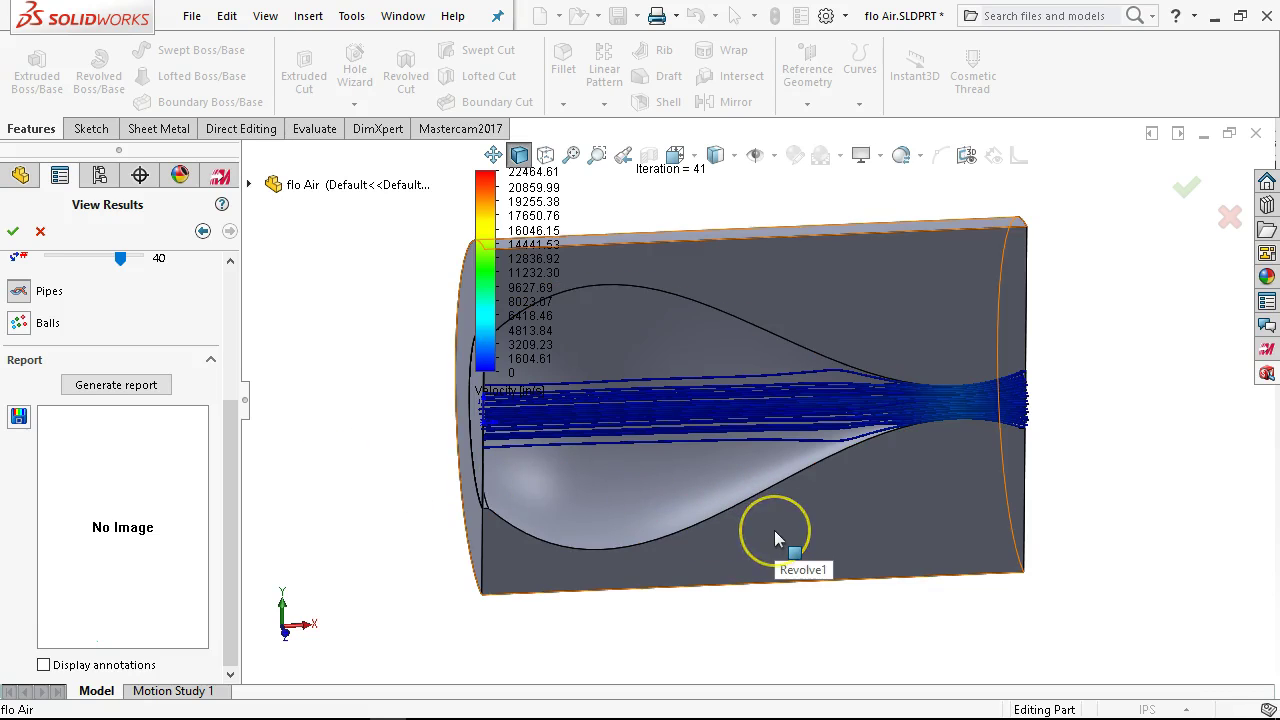
{"action": "mouse_move", "coordinate": [774, 530]}
{"action": "middle_mouse_down"}
{"action": "mouse_move", "coordinate": [823, 520]}
{"action": "mouse_move", "coordinate": [774, 535]}
{"action": "middle_mouse_up"}
{"action": "scroll", "coordinate": [700, 386], "scroll_direction": "down", "scroll_amount": 2}
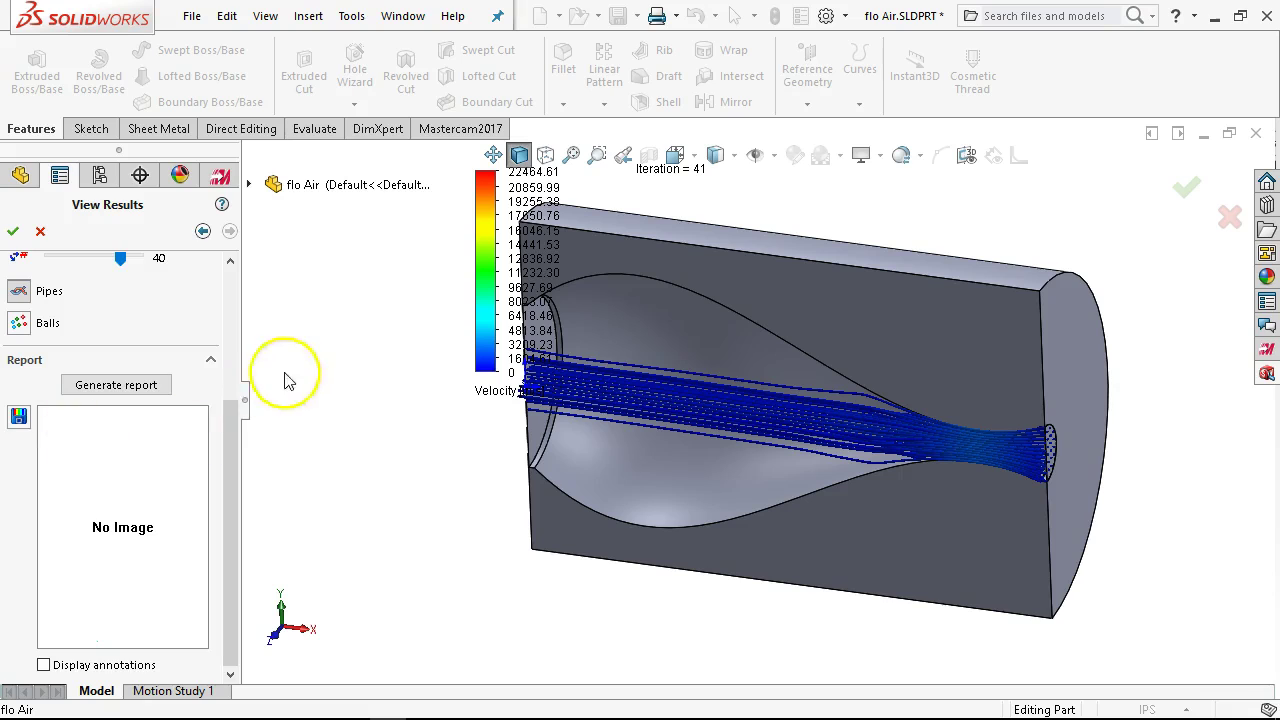
{"action": "scroll", "coordinate": [233, 428], "scroll_direction": "up", "scroll_amount": 1}
{"action": "left_click_drag", "start_coordinate": [233, 428], "coordinate": [246, 306]}
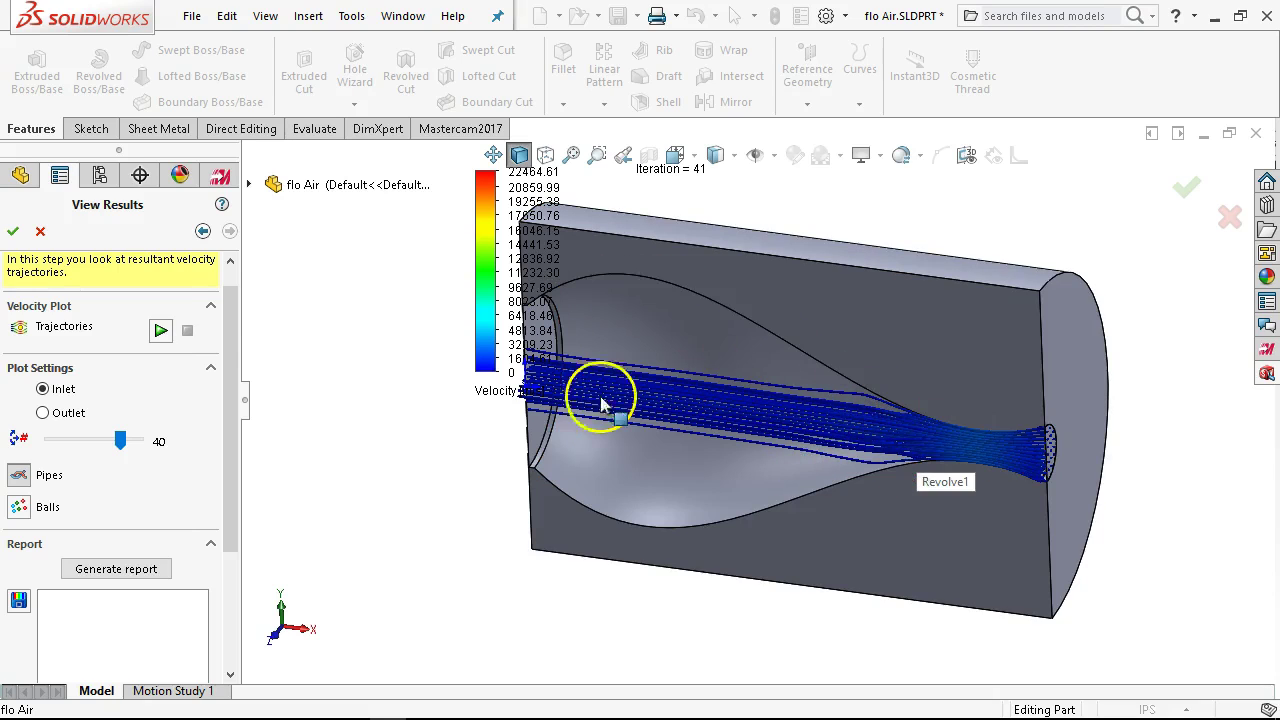
Go back to the flow inlet conditions and set the environment pressure to 20 lbf/in^2, accepting the recalculation.
{"action": "left_click", "coordinate": [203, 232]}
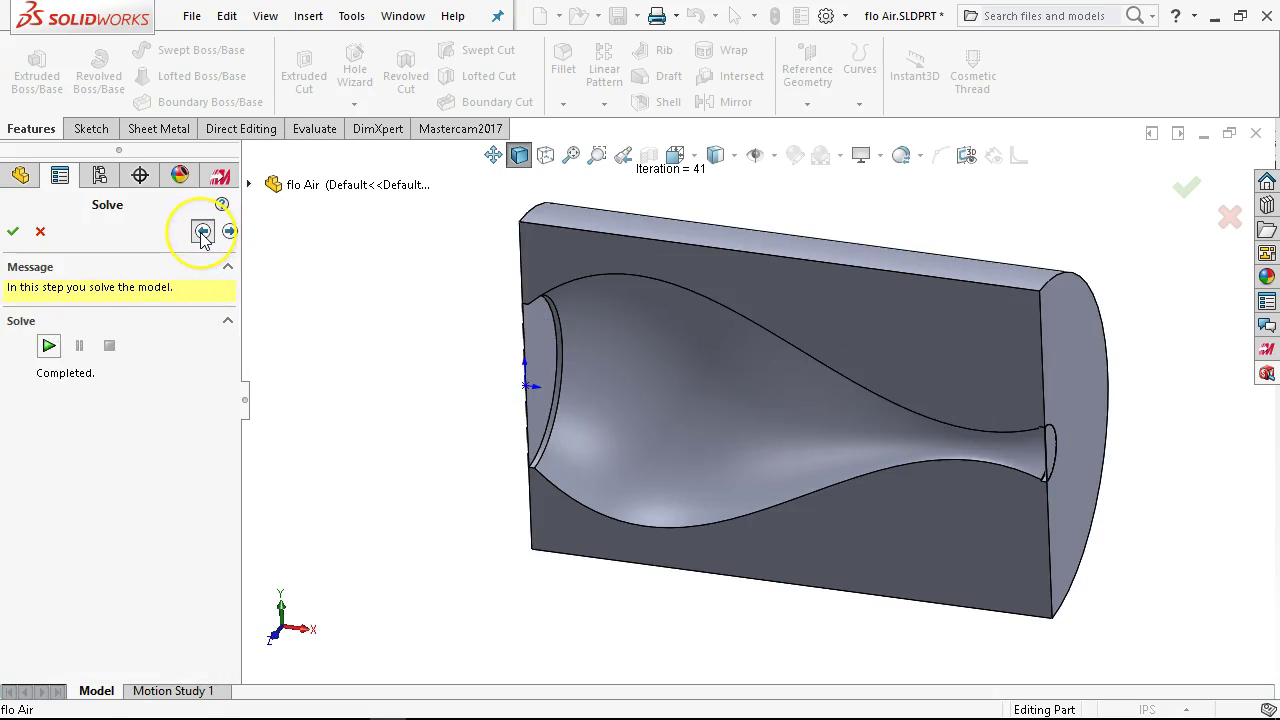
{"action": "left_click", "coordinate": [203, 232]}
{"action": "left_click", "coordinate": [203, 232]}
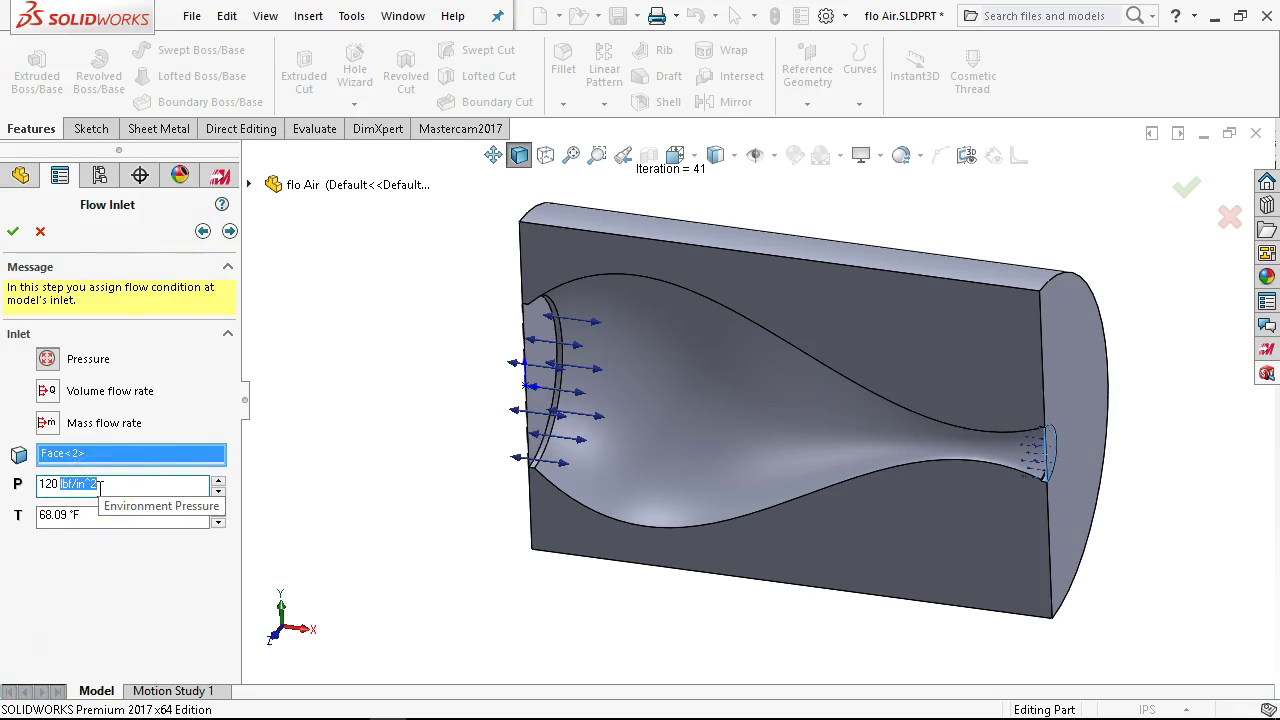
{"action": "left_click", "coordinate": [58, 488]}
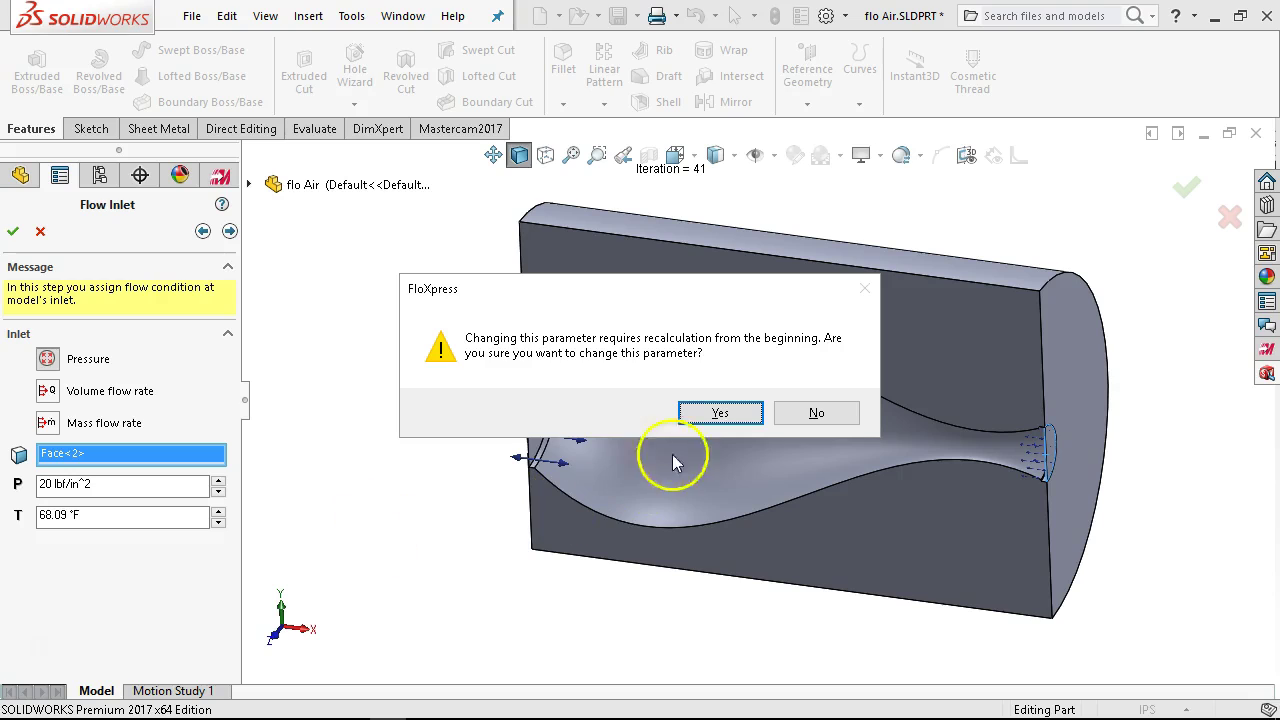
{"action": "left_click", "coordinate": [718, 413]}
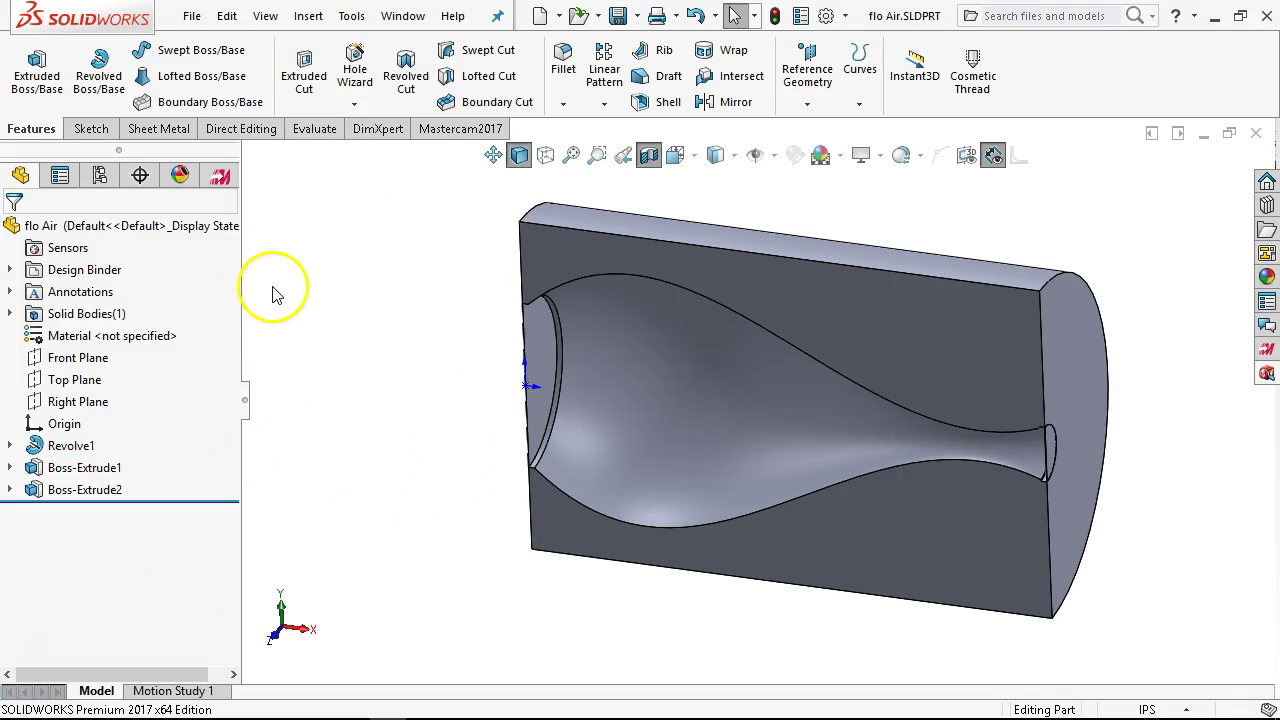
Restart FloXpress on the part and solve the flow with the existing inlet and outlet conditions.
{"action": "left_click", "coordinate": [355, 18]}
{"action": "mouse_move", "coordinate": [405, 88]}
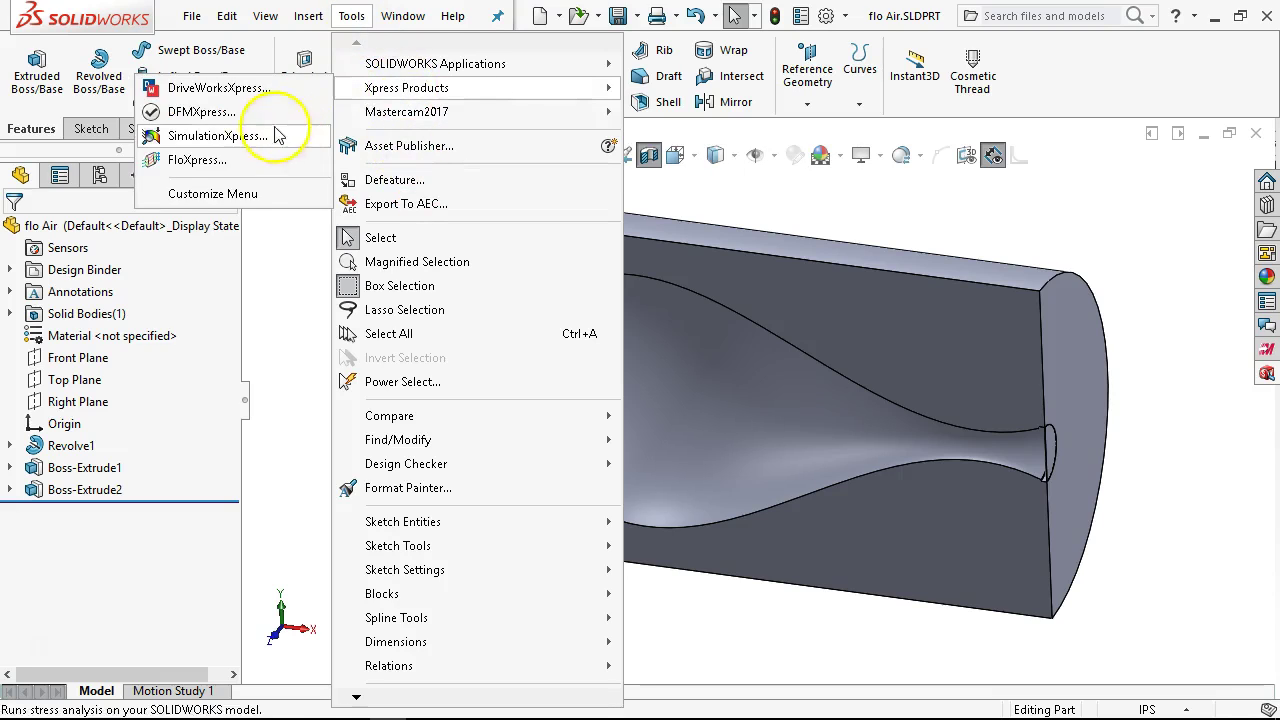
{"action": "left_click", "coordinate": [212, 160]}
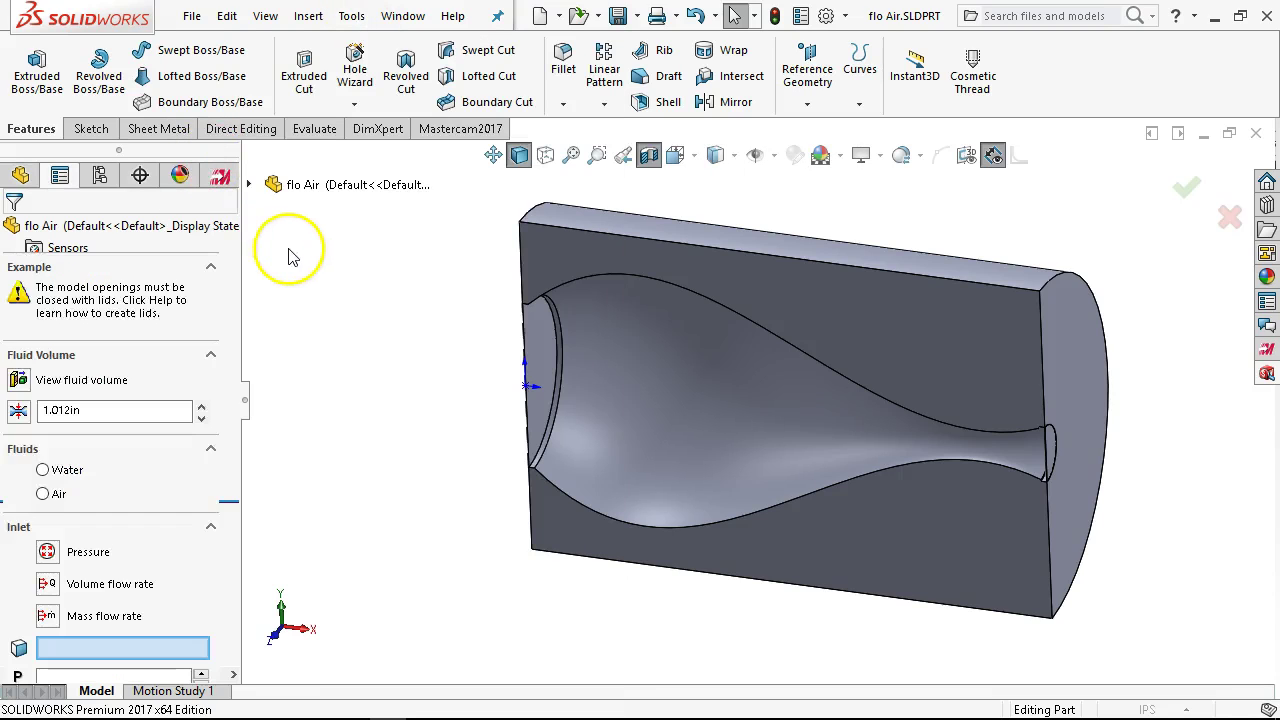
{"action": "left_click", "coordinate": [230, 231]}
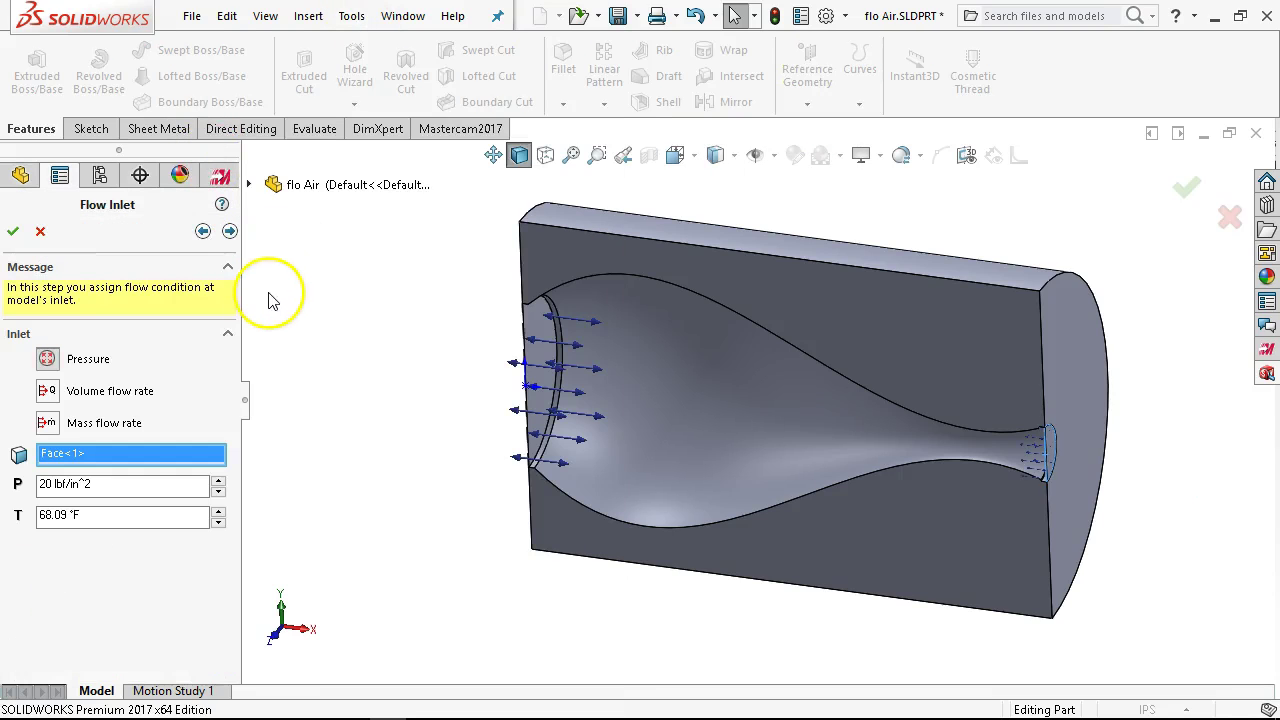
{"action": "left_click", "coordinate": [230, 231]}
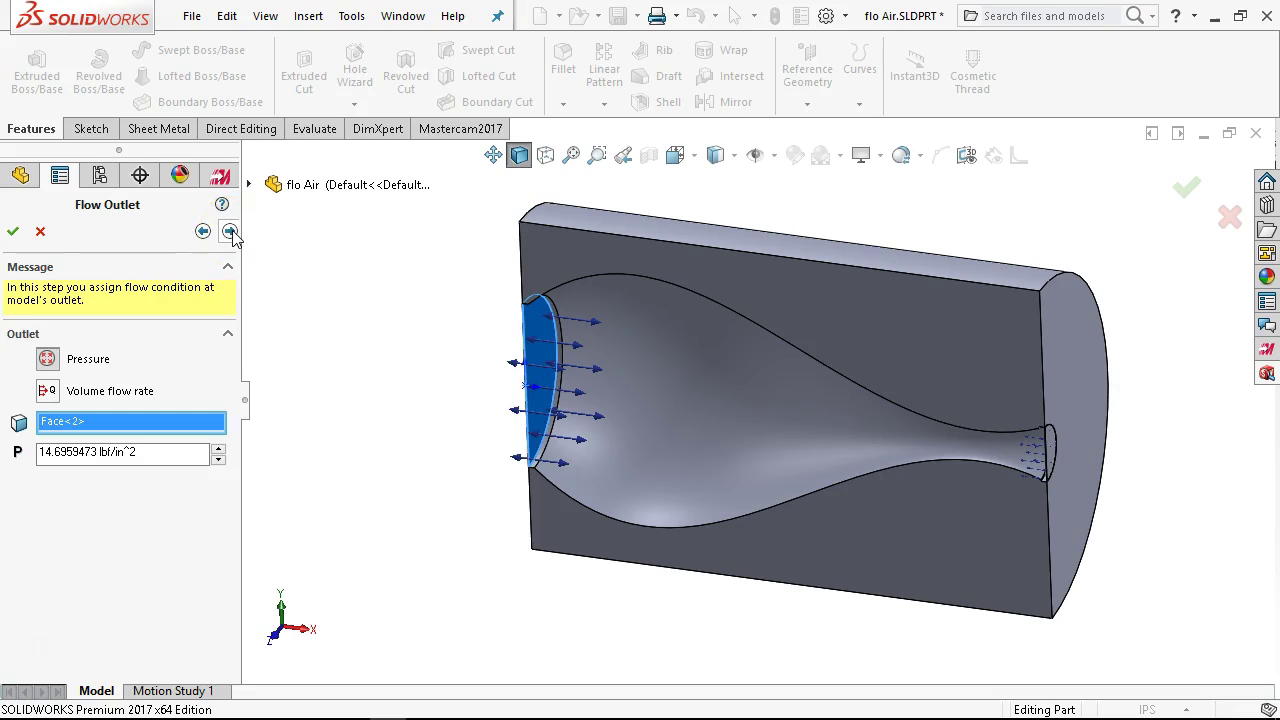
{"action": "left_click", "coordinate": [230, 231]}
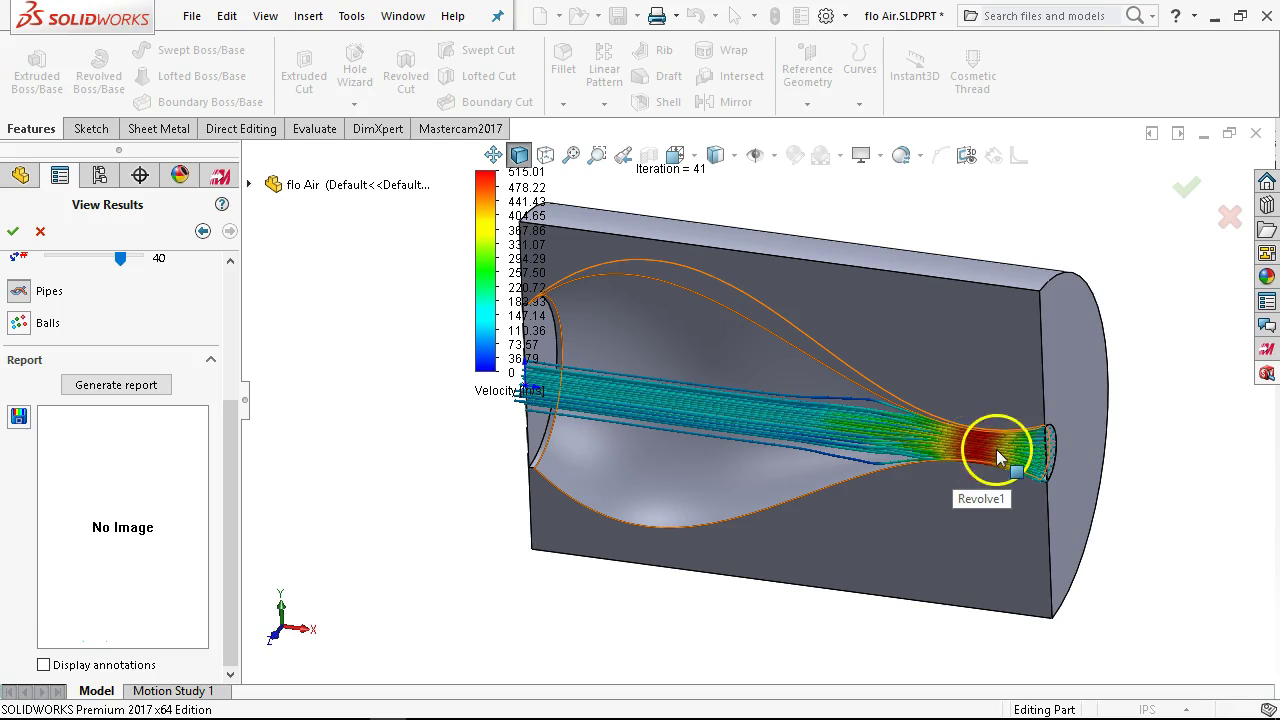
Return to the flow outlet conditions and clear the assigned outlet face, accepting the recalculation.
{"action": "mouse_move", "coordinate": [449, 449]}
{"action": "middle_mouse_down"}
{"action": "mouse_move", "coordinate": [452, 405]}
{"action": "mouse_move", "coordinate": [429, 437]}
{"action": "middle_mouse_up"}
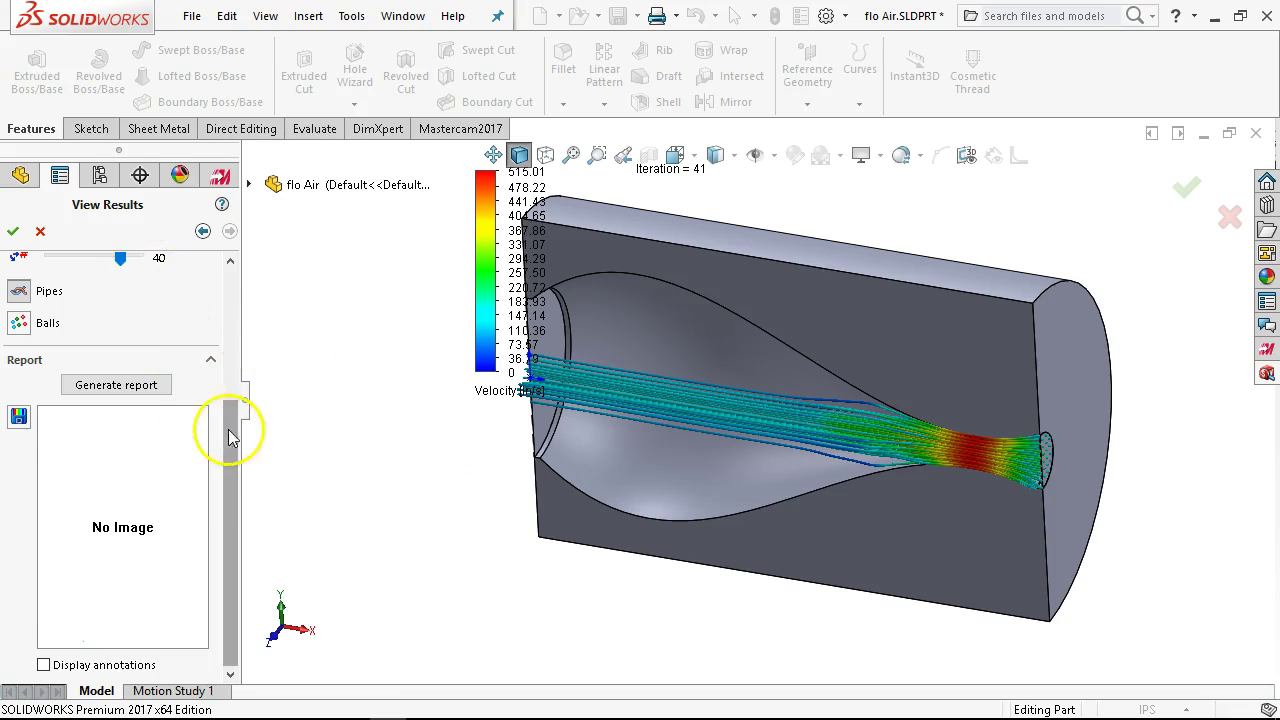
{"action": "left_click_drag", "start_coordinate": [229, 423], "coordinate": [247, 288]}
{"action": "left_click", "coordinate": [202, 232]}
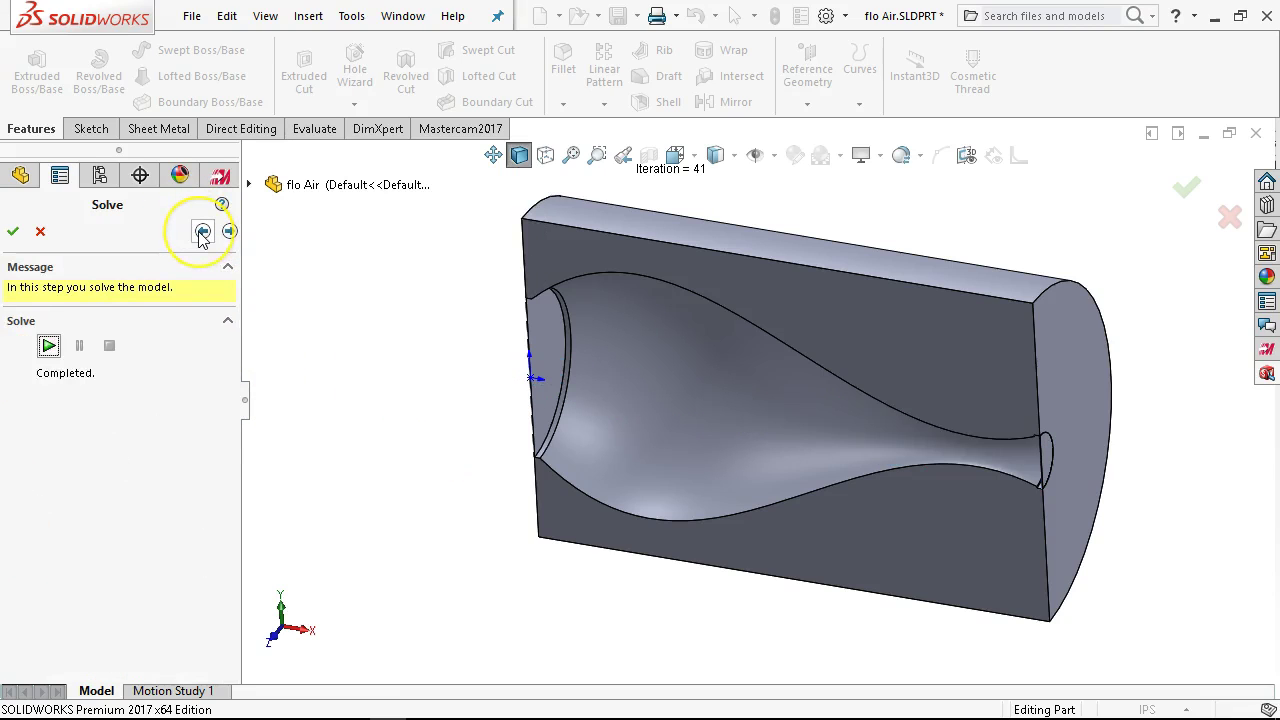
{"action": "left_click", "coordinate": [202, 232]}
{"action": "left_click", "coordinate": [201, 233]}
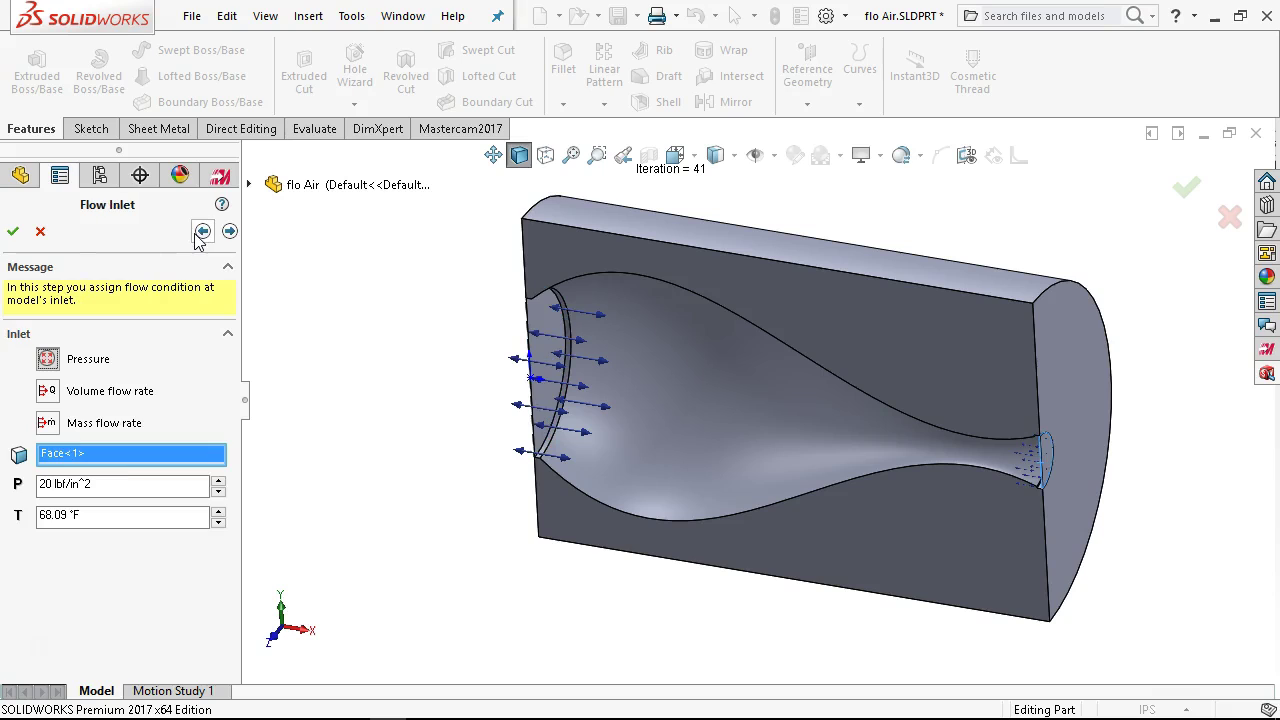
{"action": "left_click", "coordinate": [229, 231]}
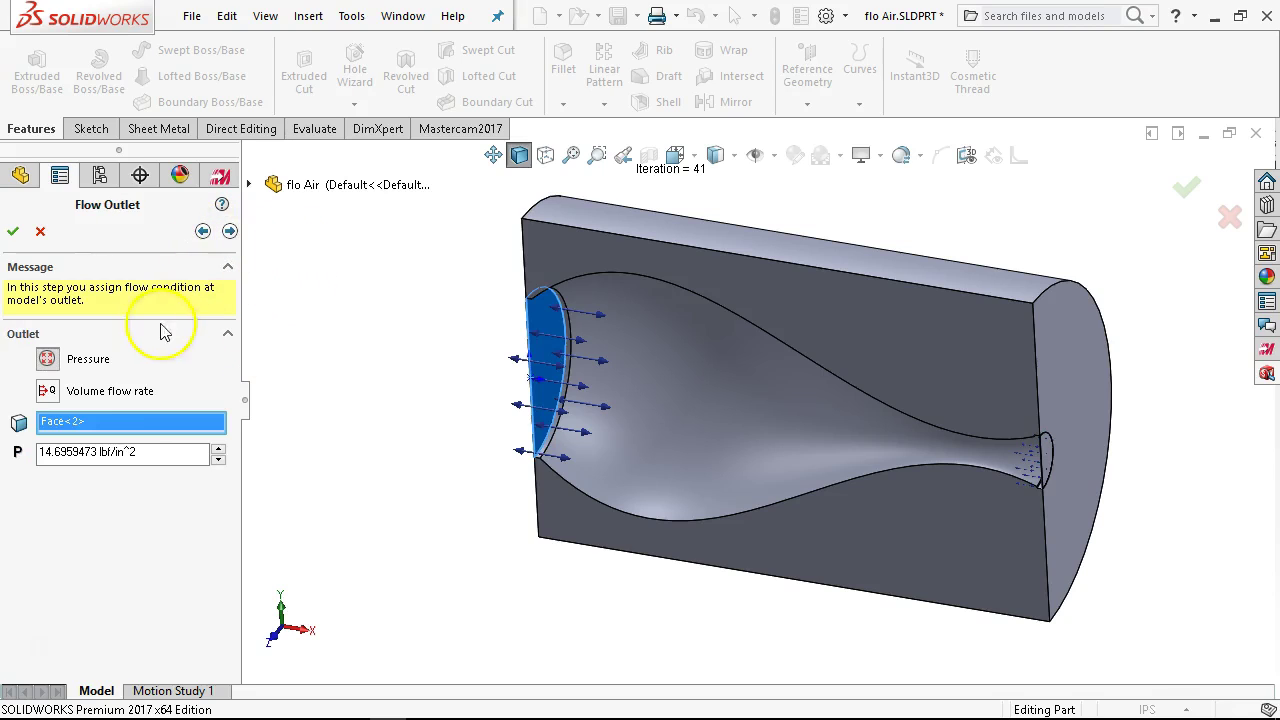
{"action": "right_click", "coordinate": [120, 420]}
{"action": "left_click", "coordinate": [165, 433]}
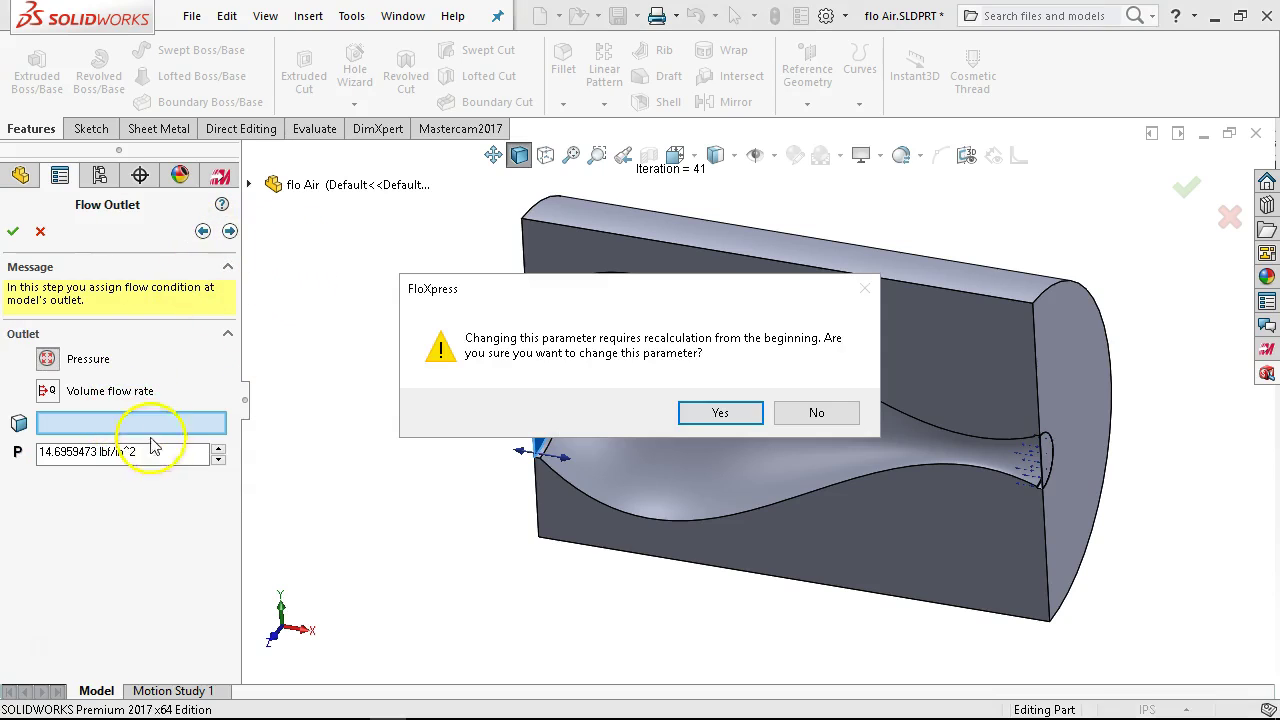
{"action": "left_click", "coordinate": [716, 412]}
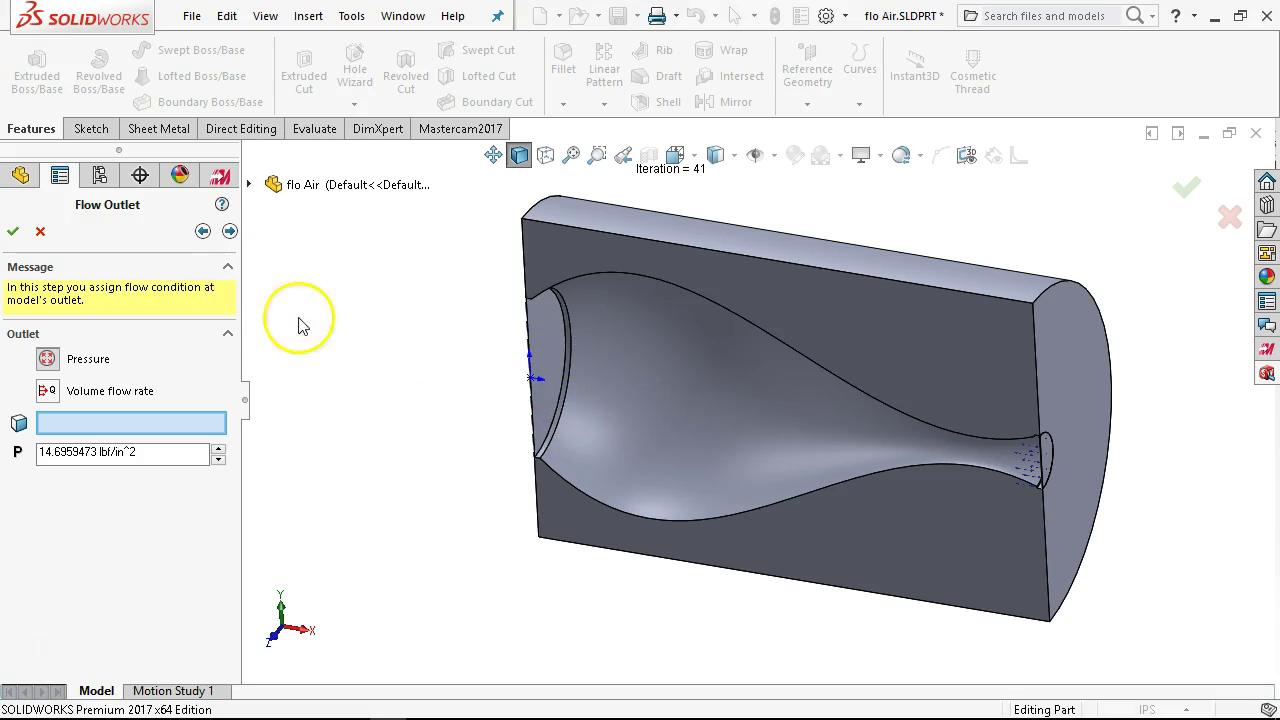
Replace the flow inlet's narrow-end face with the inner face of the lid at the chamber's wide end.
{"action": "left_click", "coordinate": [204, 233]}
{"action": "right_click", "coordinate": [125, 452]}
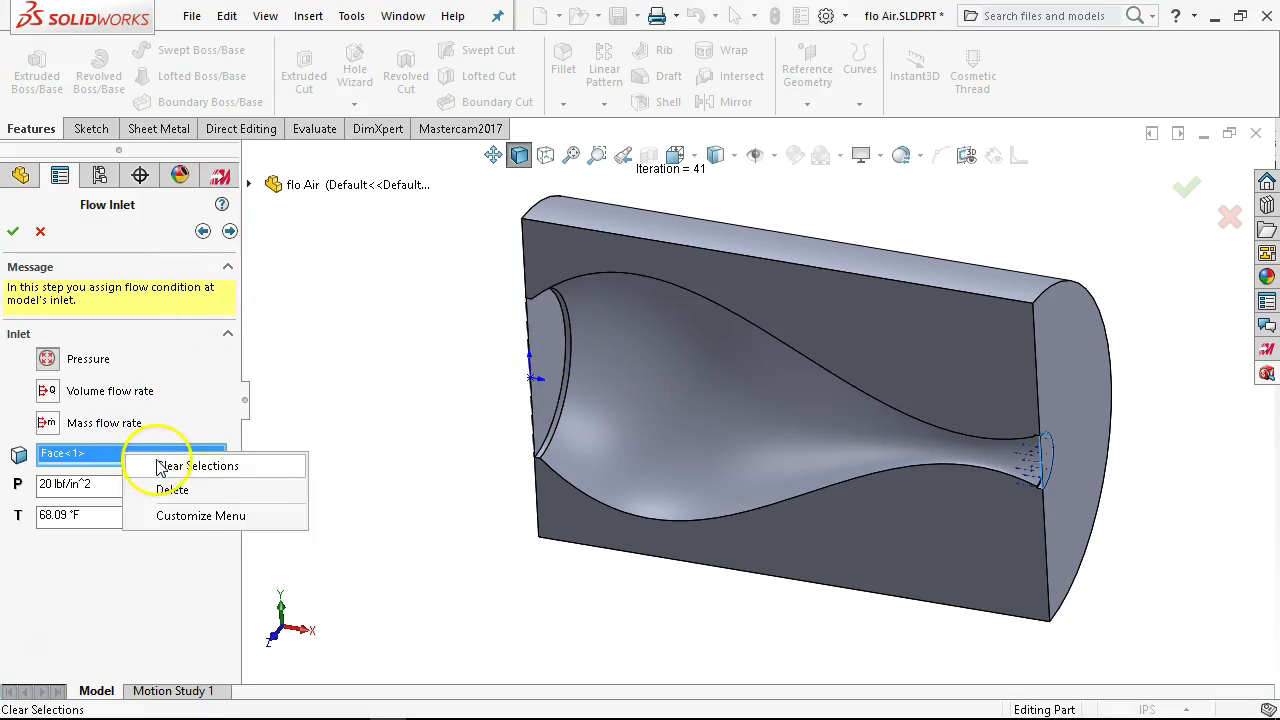
{"action": "left_click", "coordinate": [165, 465]}
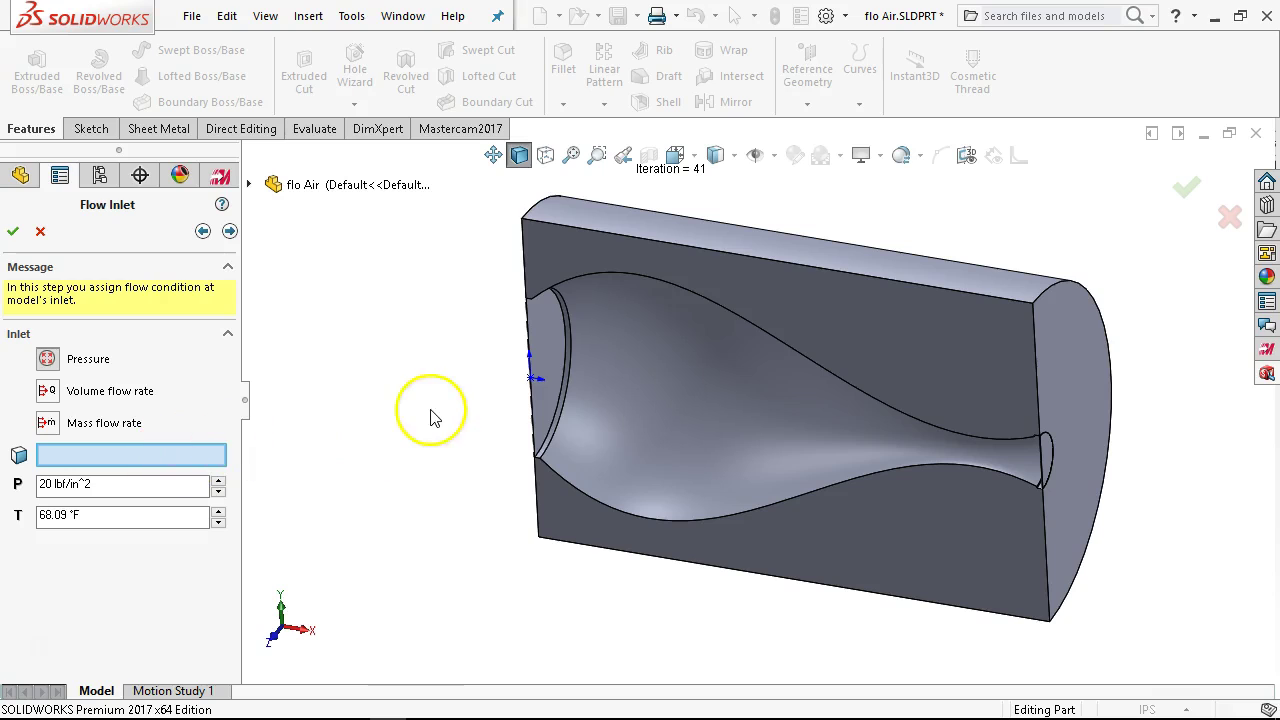
{"action": "left_click", "coordinate": [543, 340]}
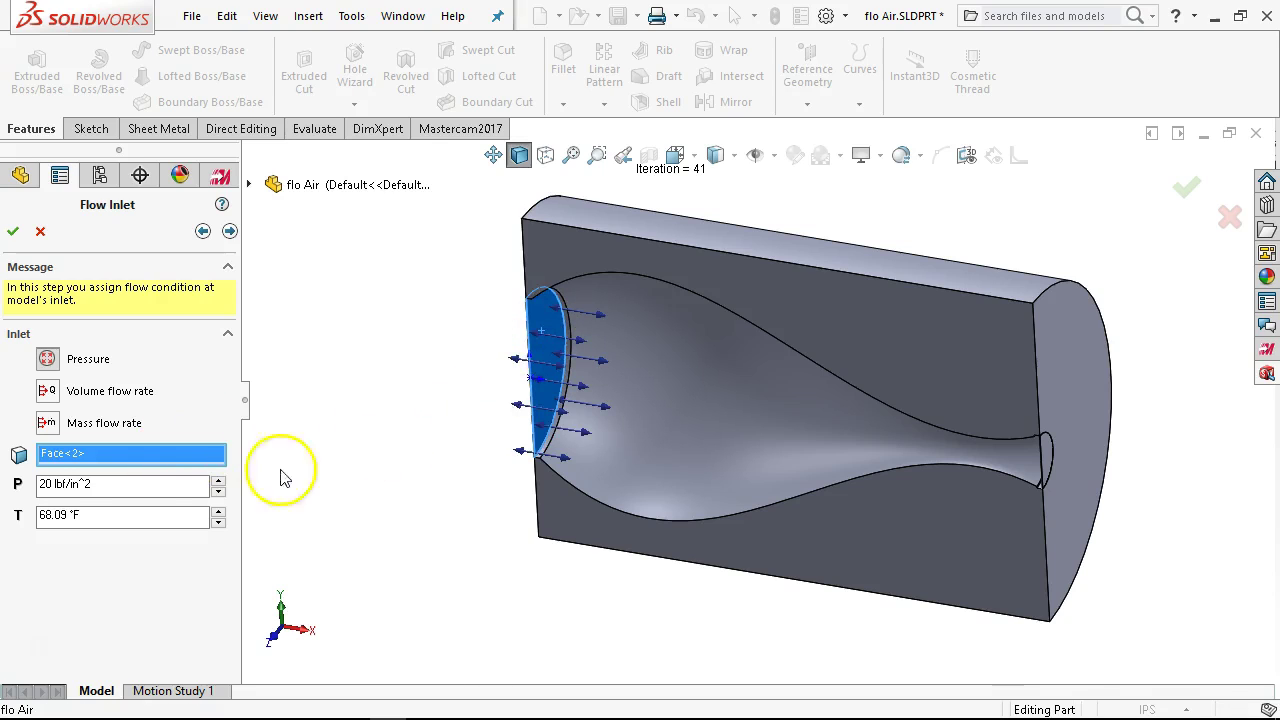
Assign the inner lid face at the narrow end as the flow outlet and accept the FloXpress setup.
{"action": "left_click", "coordinate": [230, 231]}
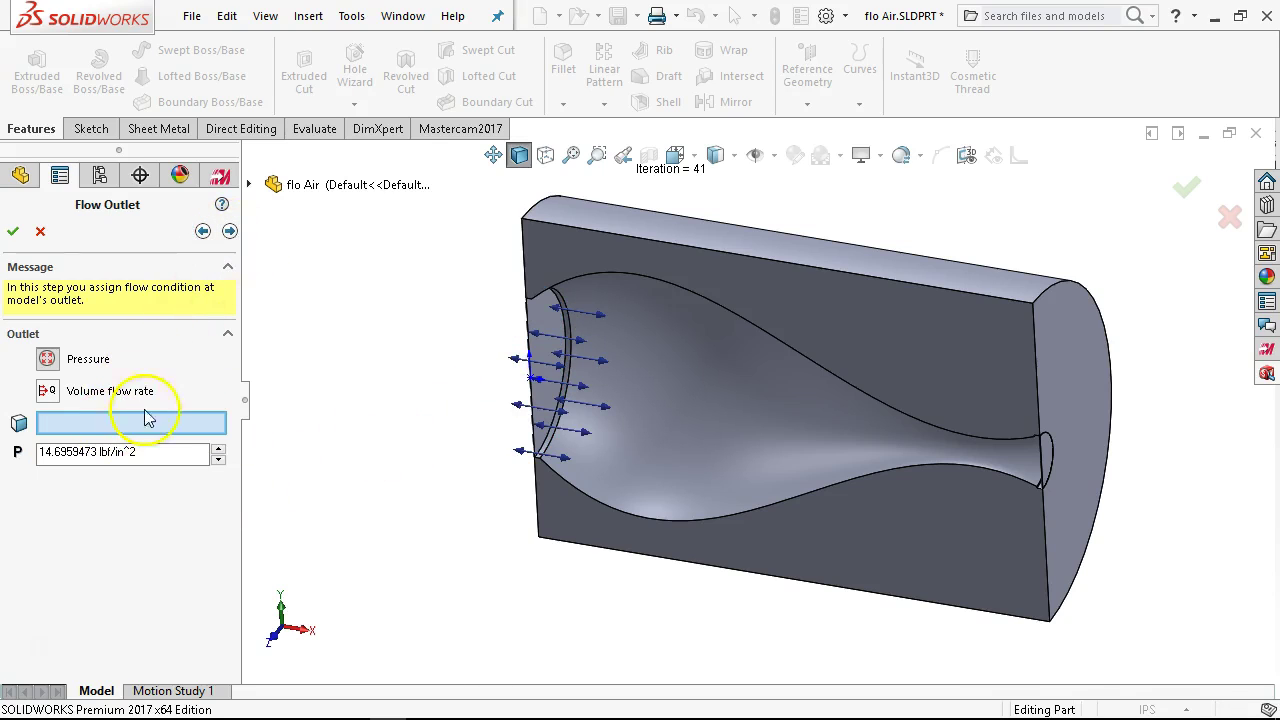
{"action": "middle_click_drag", "start_coordinate": [395, 401], "coordinate": [466, 400]}
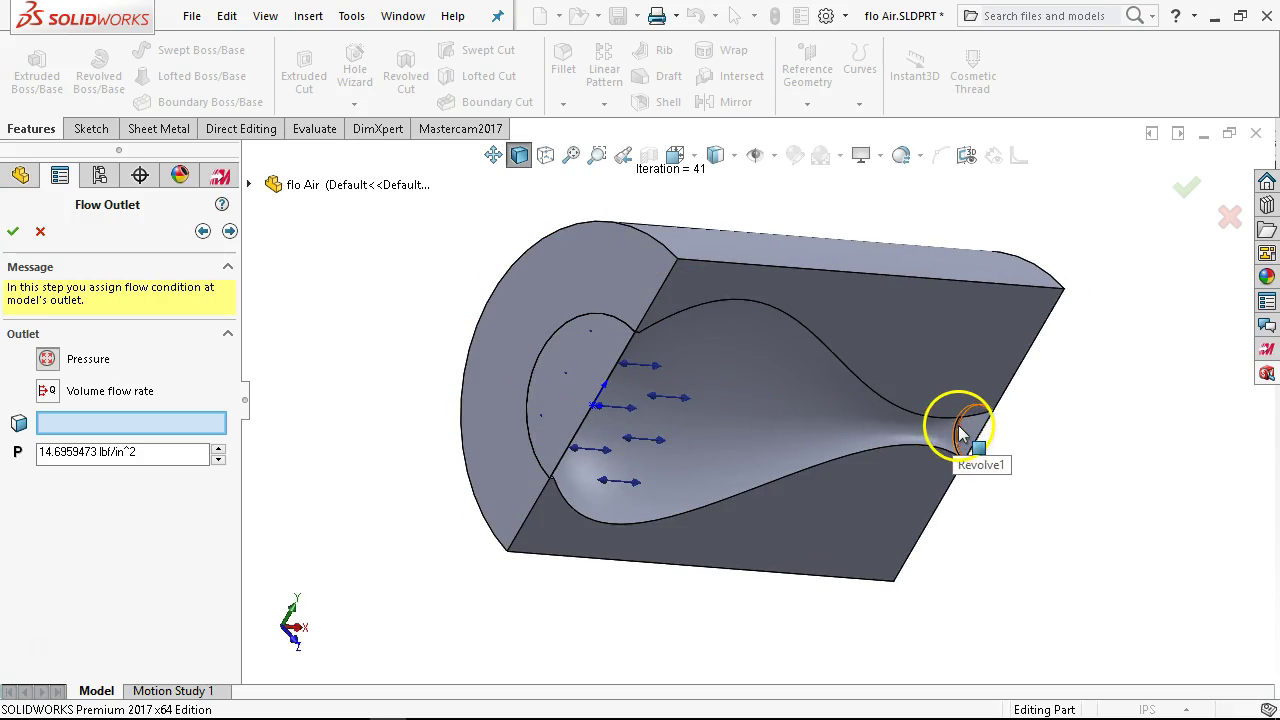
{"action": "left_click", "coordinate": [965, 430]}
{"action": "left_click", "coordinate": [1185, 190]}
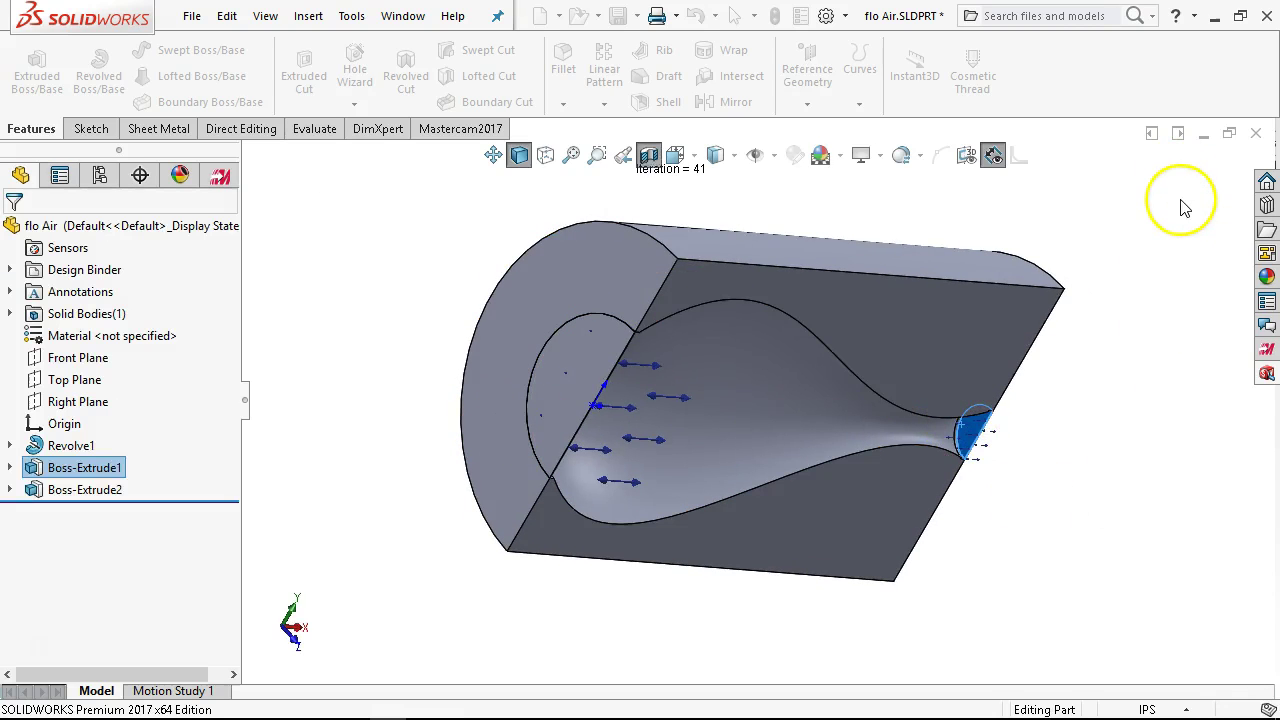
{"action": "middle_click_drag", "start_coordinate": [1180, 200], "coordinate": [820, 471]}
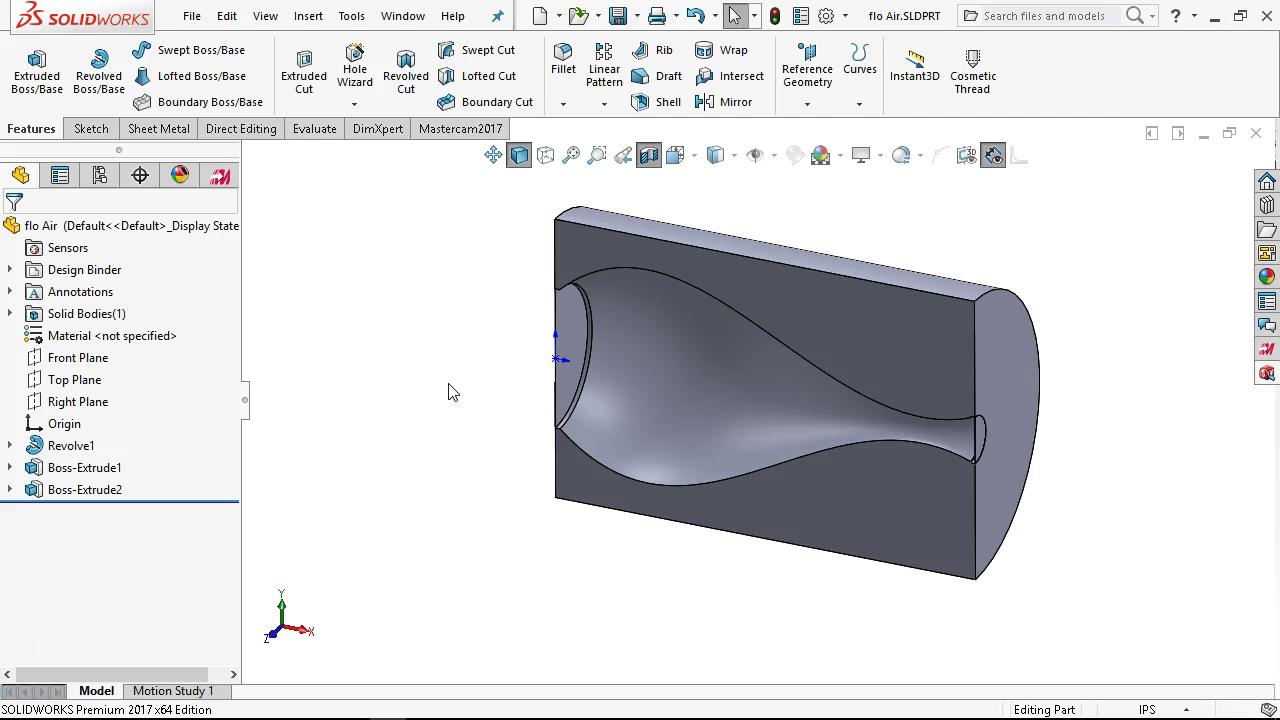
Restart FloXpress on the part and solve the flow with the wide-end inlet and narrow-end outlet.
{"action": "mouse_move", "coordinate": [851, 257]}
{"action": "middle_mouse_down"}
{"action": "mouse_move", "coordinate": [874, 289]}
{"action": "mouse_move", "coordinate": [851, 266]}
{"action": "middle_mouse_up"}
{"action": "scroll", "coordinate": [808, 322], "scroll_direction": "down", "scroll_amount": 2}
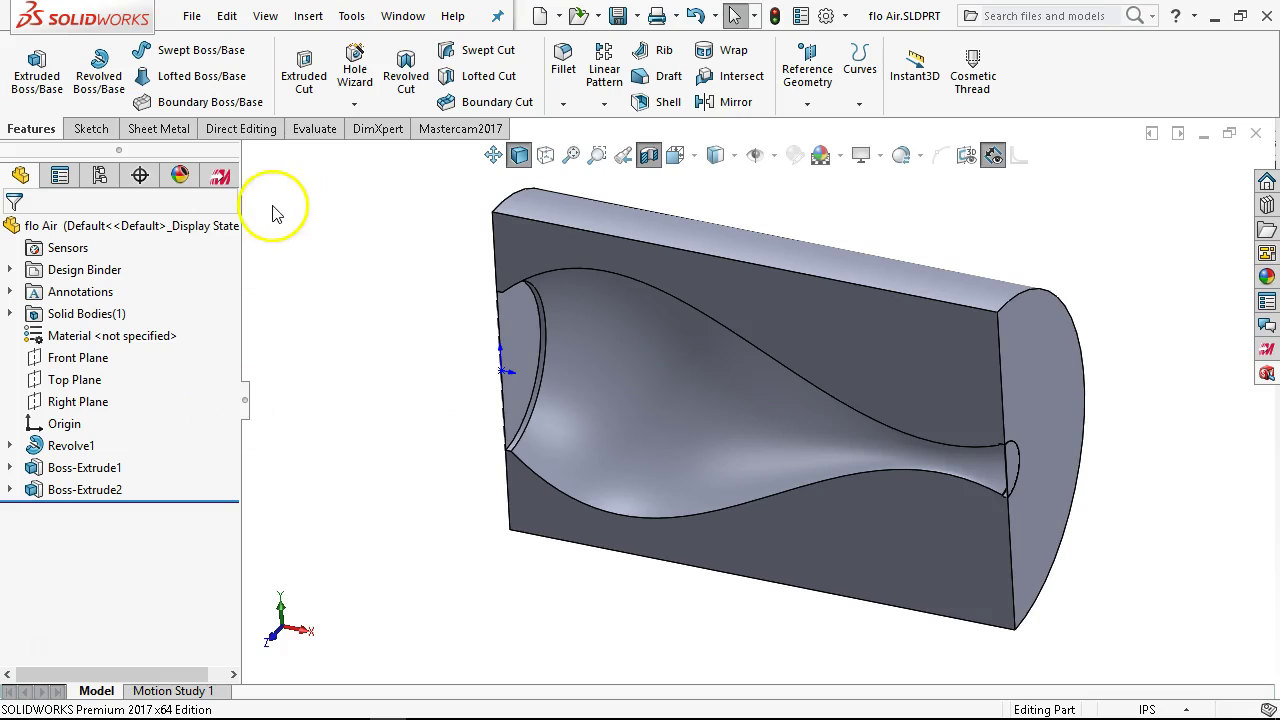
{"action": "left_click", "coordinate": [360, 18]}
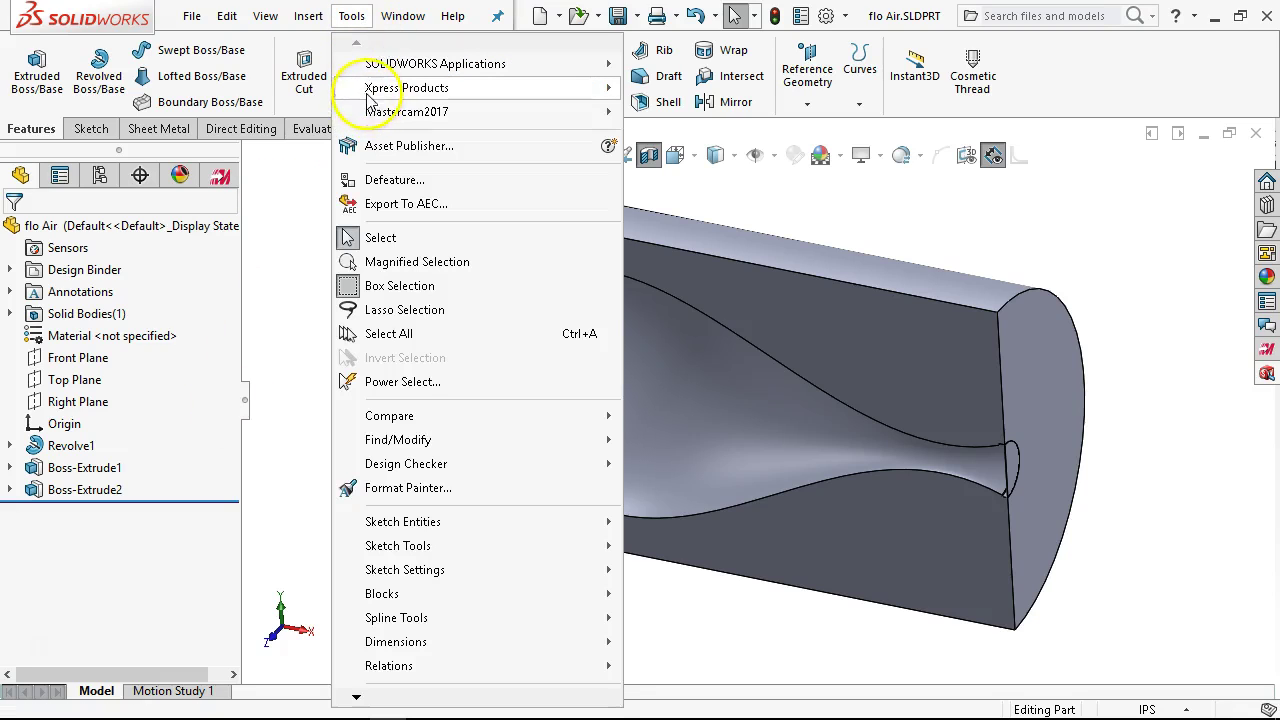
{"action": "mouse_move", "coordinate": [345, 90]}
{"action": "left_click", "coordinate": [238, 159]}
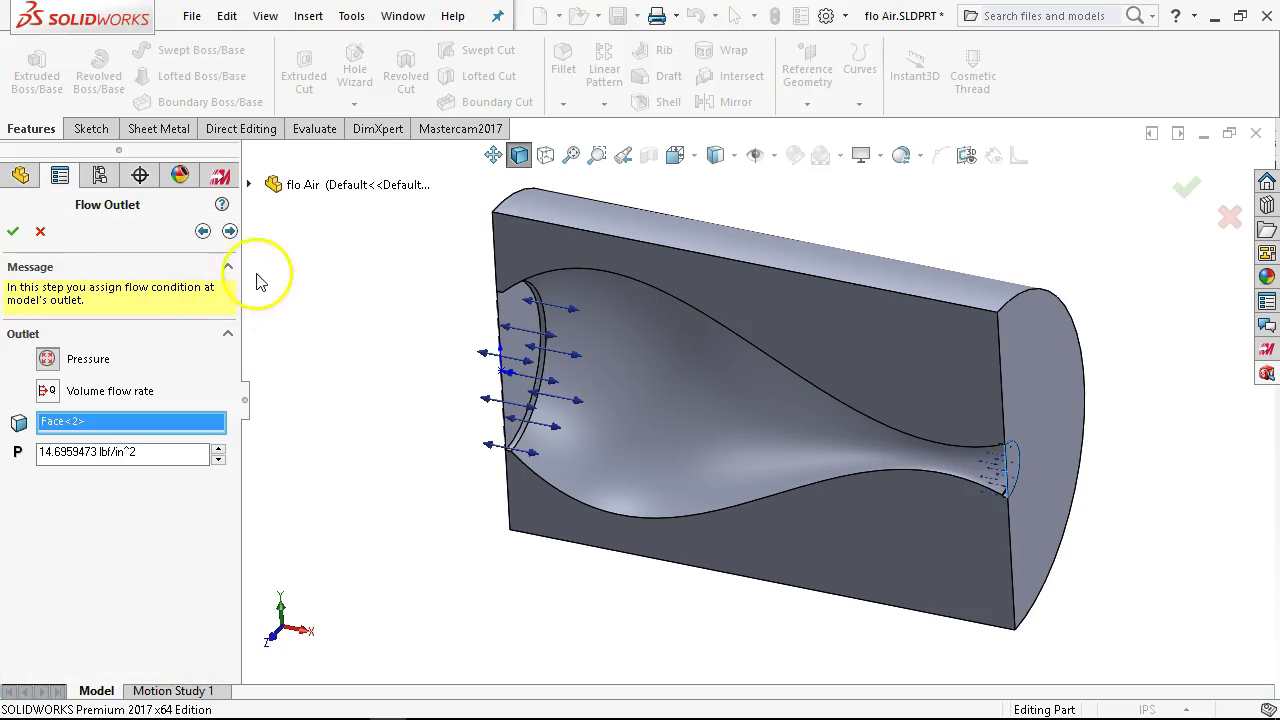
{"action": "left_click", "coordinate": [231, 230]}
{"action": "left_click", "coordinate": [48, 345]}
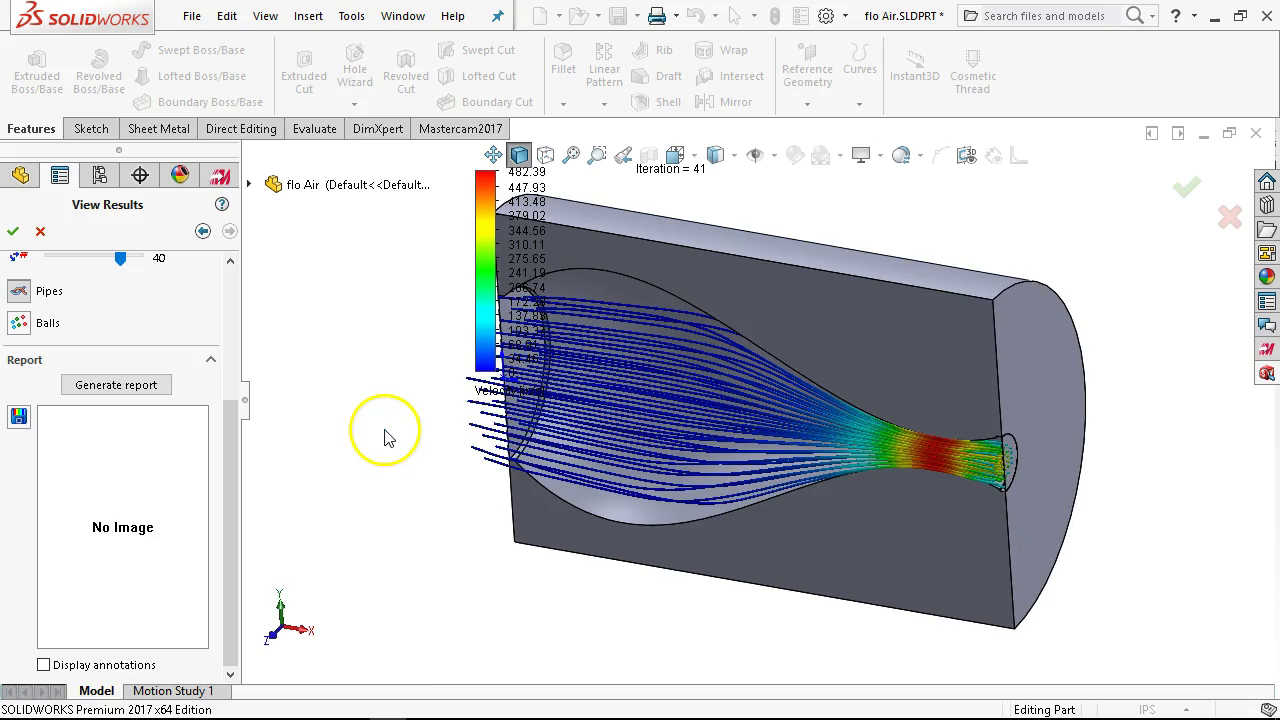
Examine the flow trajectories from several angles, display them as balls, and play and stop their animation.
{"action": "scroll", "coordinate": [646, 343], "scroll_direction": "down", "scroll_amount": 2}
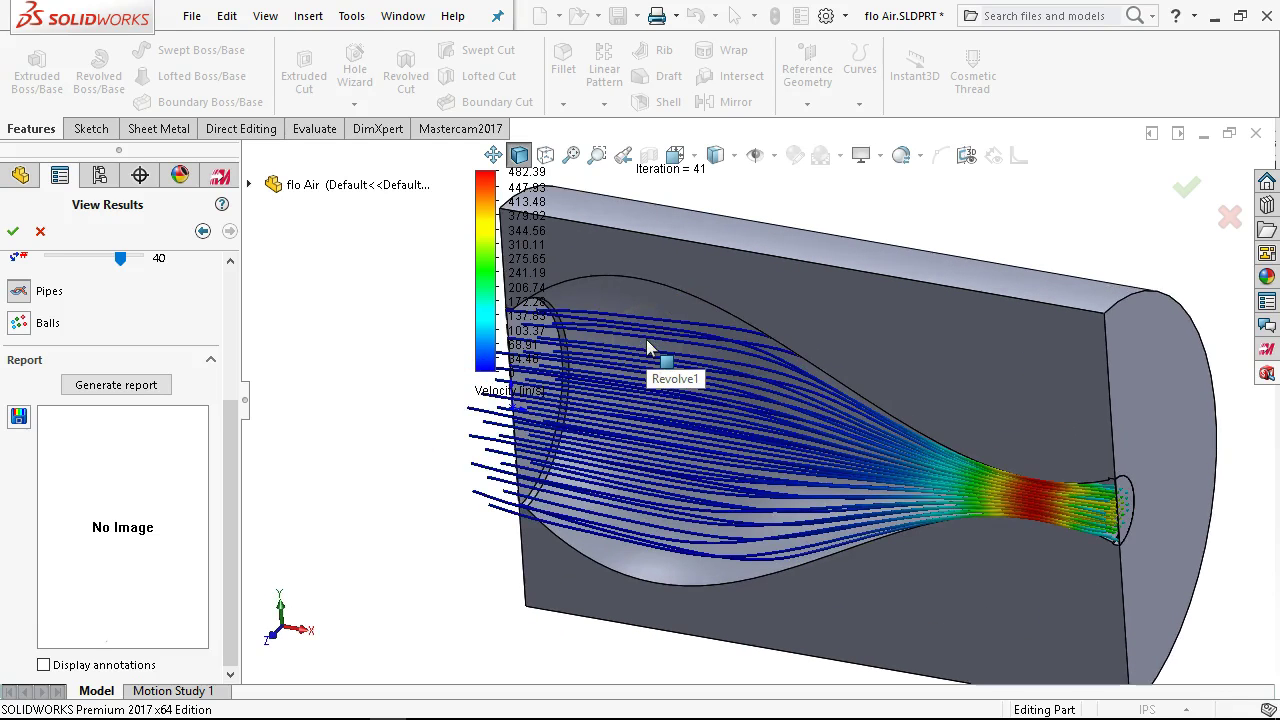
{"action": "left_click", "coordinate": [303, 530]}
{"action": "middle_click_drag", "start_coordinate": [303, 530], "coordinate": [454, 443]}
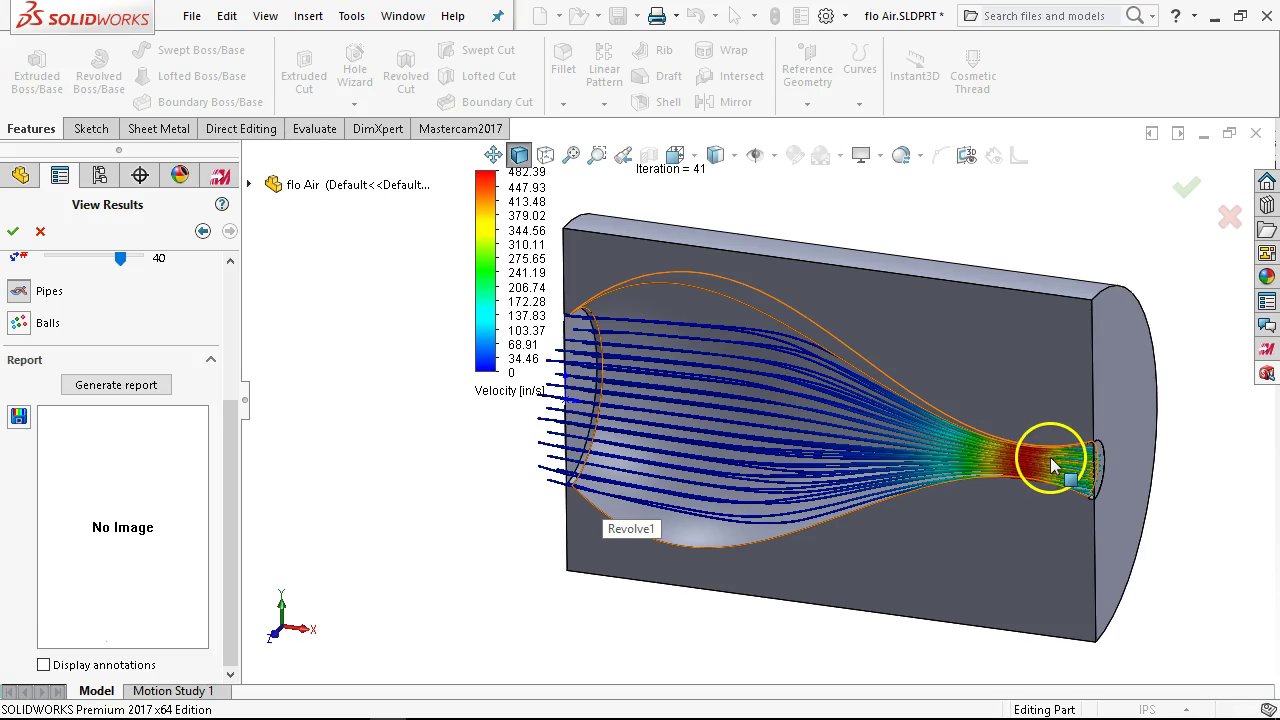
{"action": "scroll", "coordinate": [1035, 465], "scroll_direction": "down", "scroll_amount": 5}
{"action": "key", "text": "f"}
{"action": "middle_click_drag", "start_coordinate": [1049, 449], "coordinate": [1030, 518]}
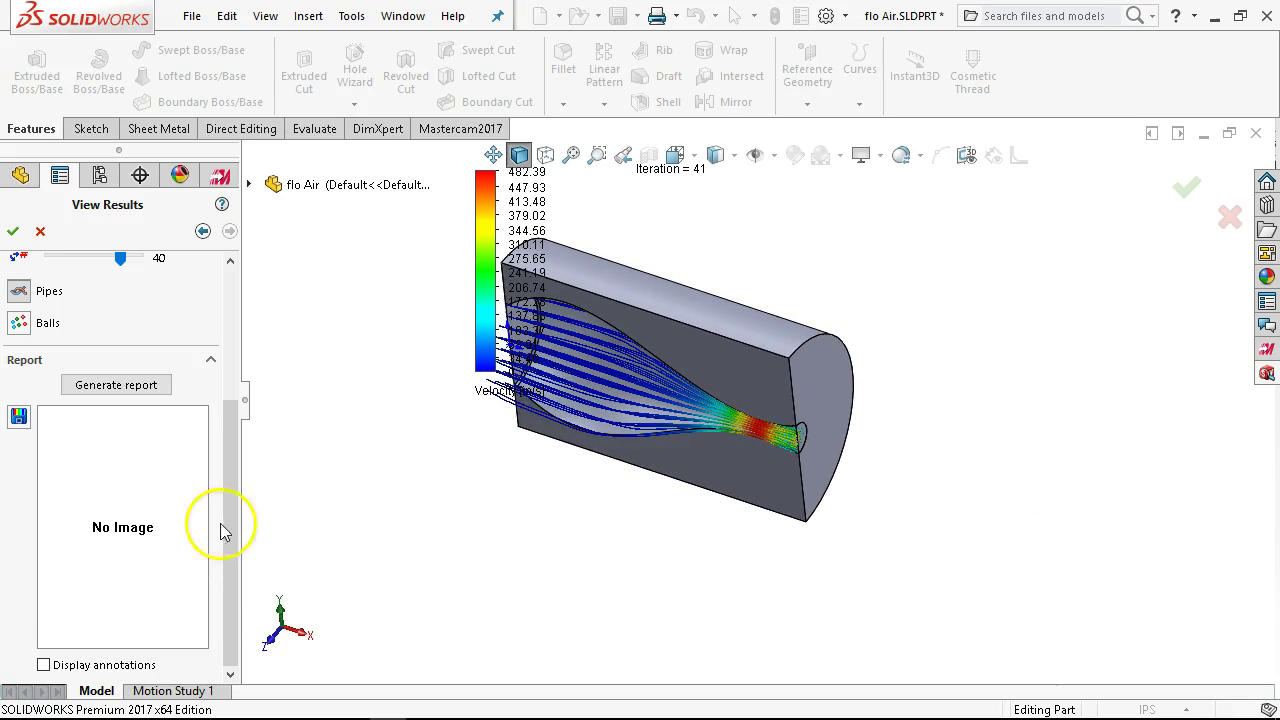
{"action": "left_click", "coordinate": [33, 322]}
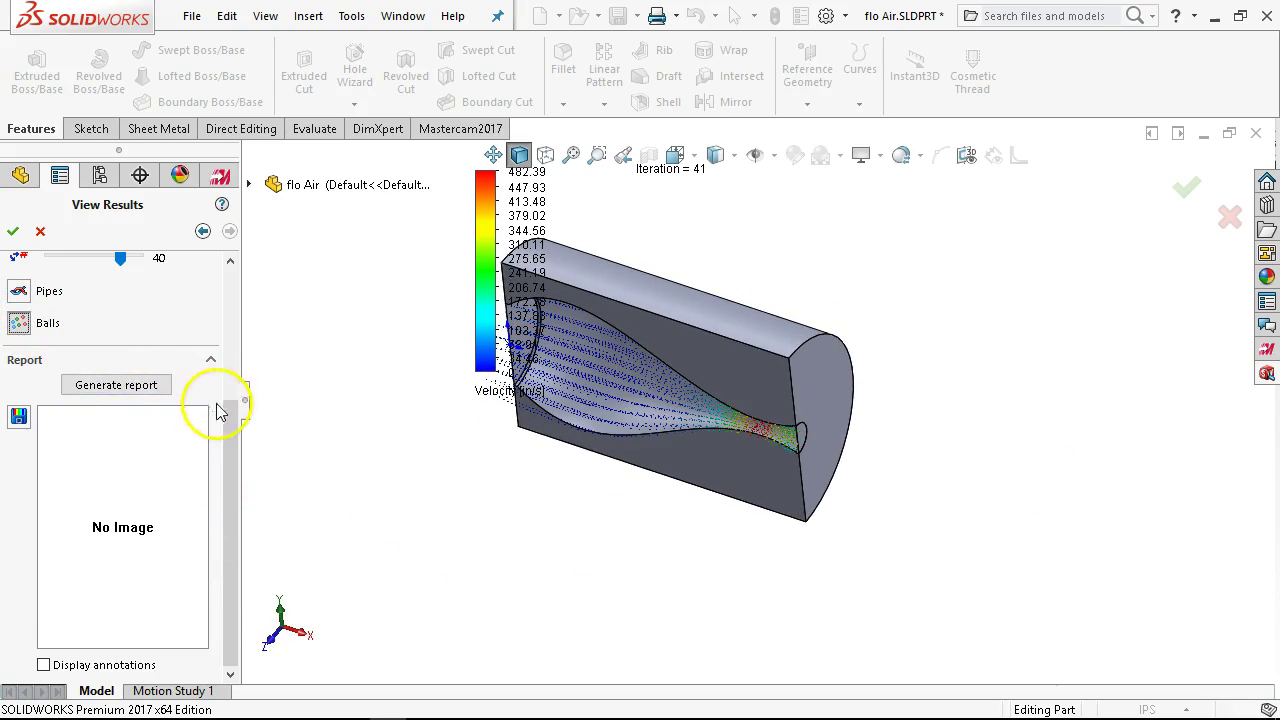
{"action": "scroll", "coordinate": [222, 400], "scroll_direction": "up", "scroll_amount": 3}
{"action": "middle_click_drag", "start_coordinate": [636, 417], "coordinate": [657, 271]}
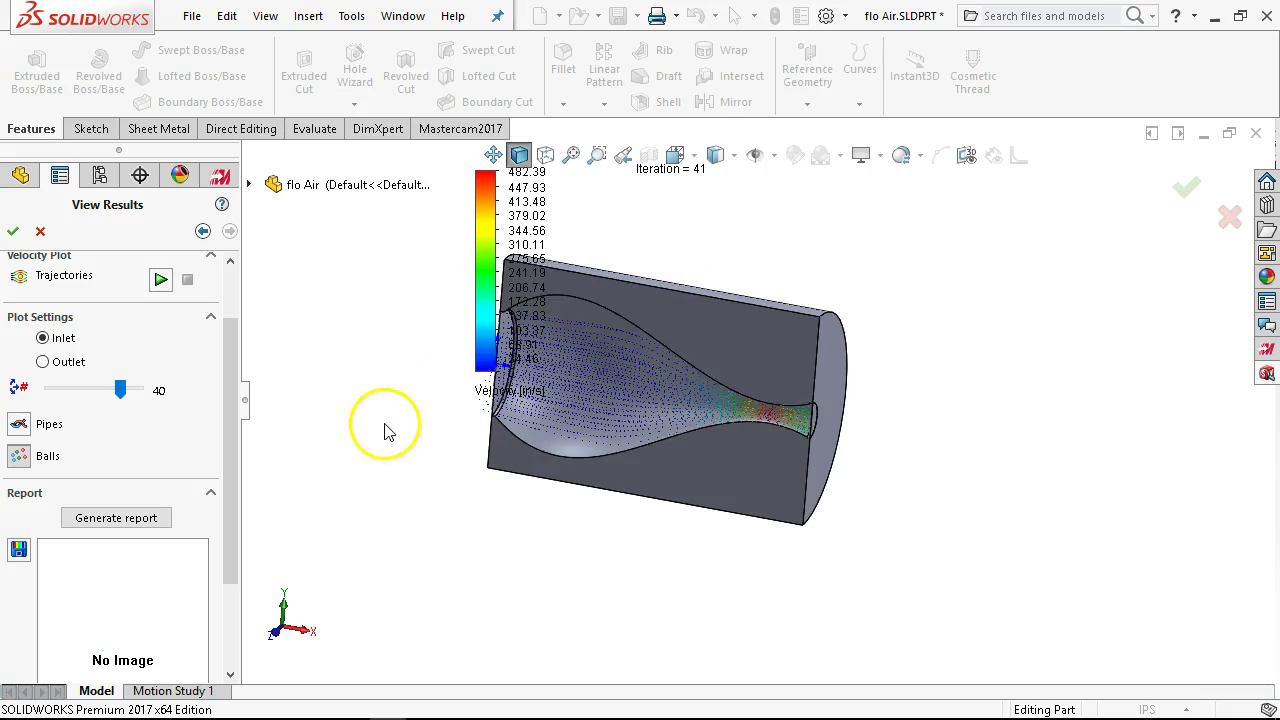
{"action": "scroll", "coordinate": [375, 432], "scroll_direction": "down", "scroll_amount": 3}
{"action": "left_click", "coordinate": [160, 279]}
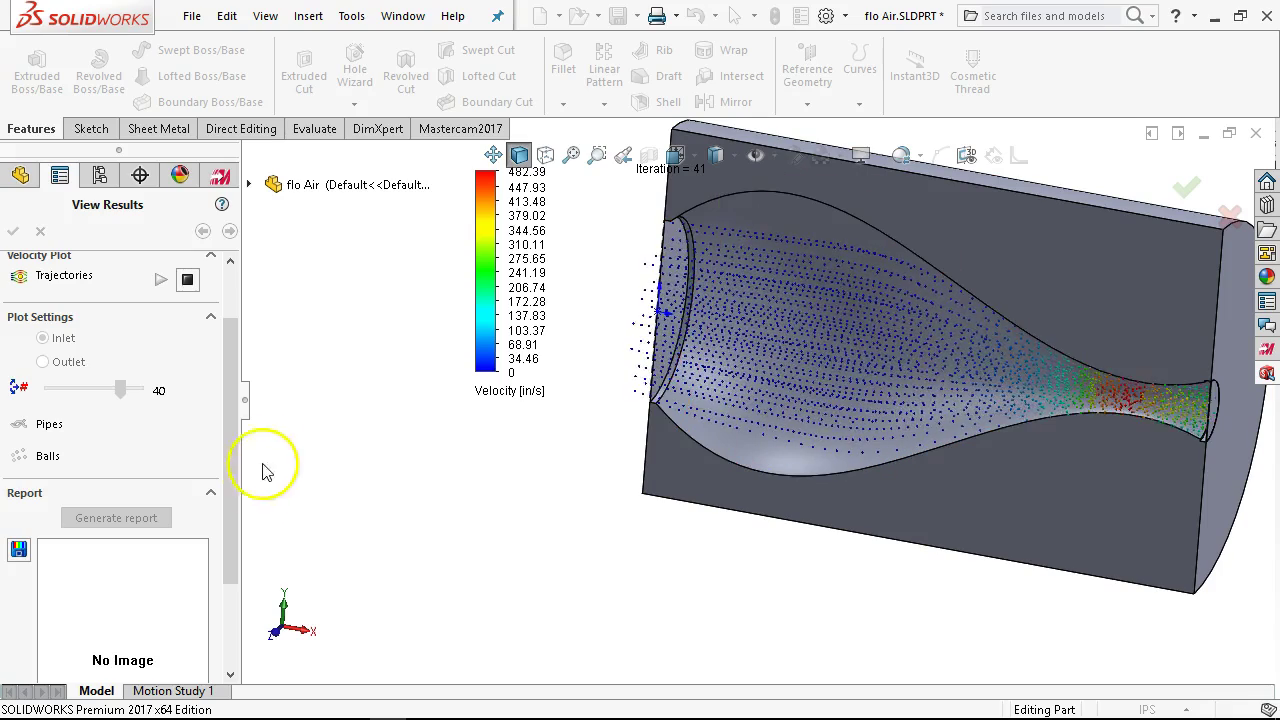
{"action": "left_click", "coordinate": [188, 280]}
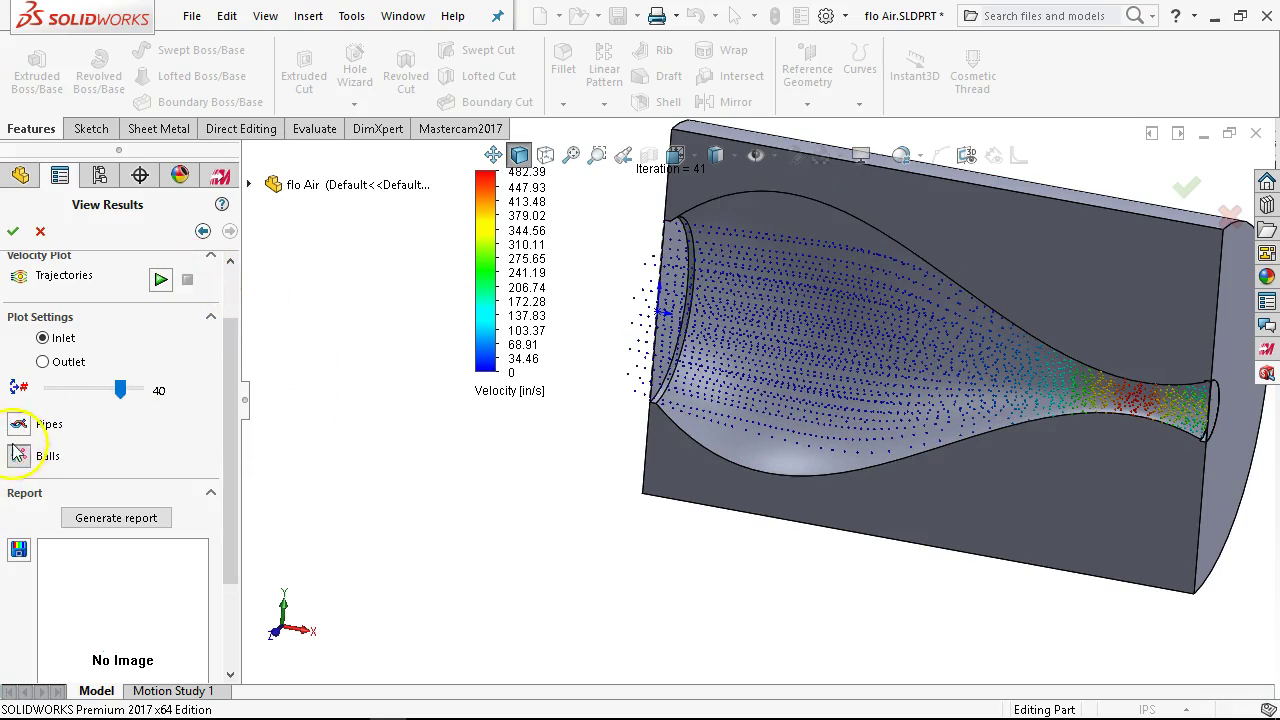
Display the trajectories as pipes, play their animation while viewing the chamber from several angles, and stop the playback.
{"action": "left_click", "coordinate": [18, 424]}
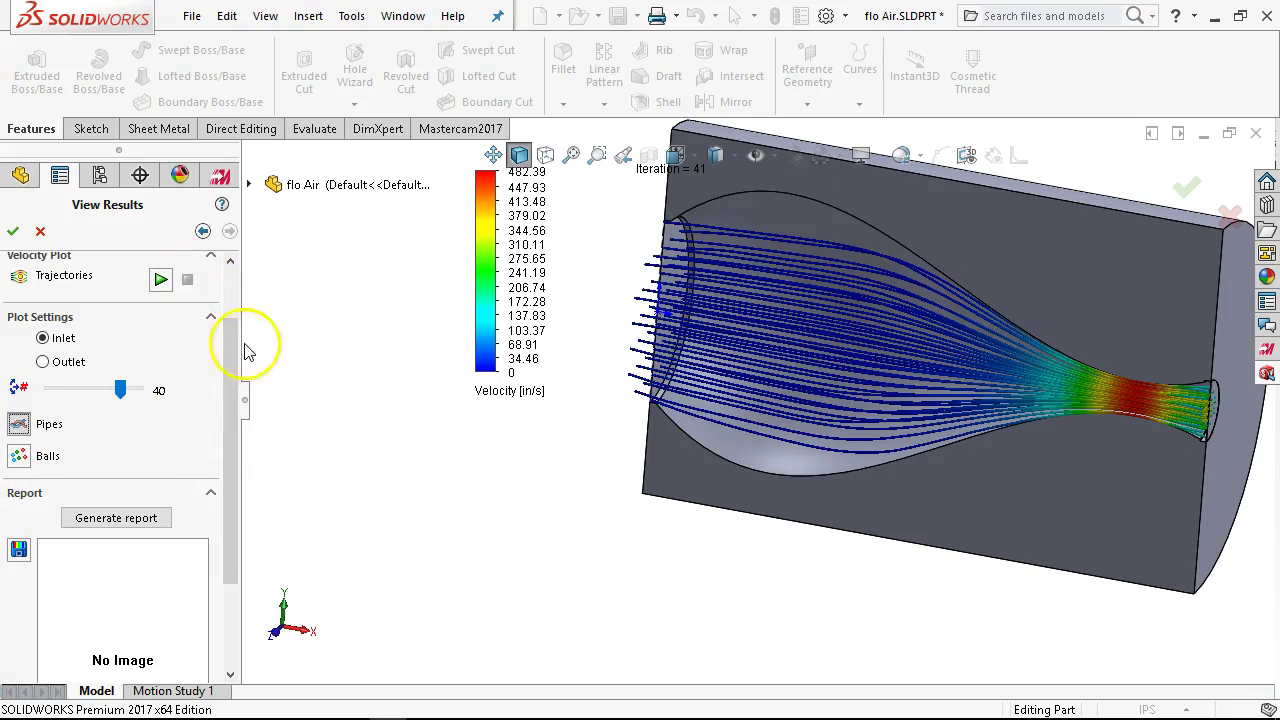
{"action": "left_click", "coordinate": [165, 278]}
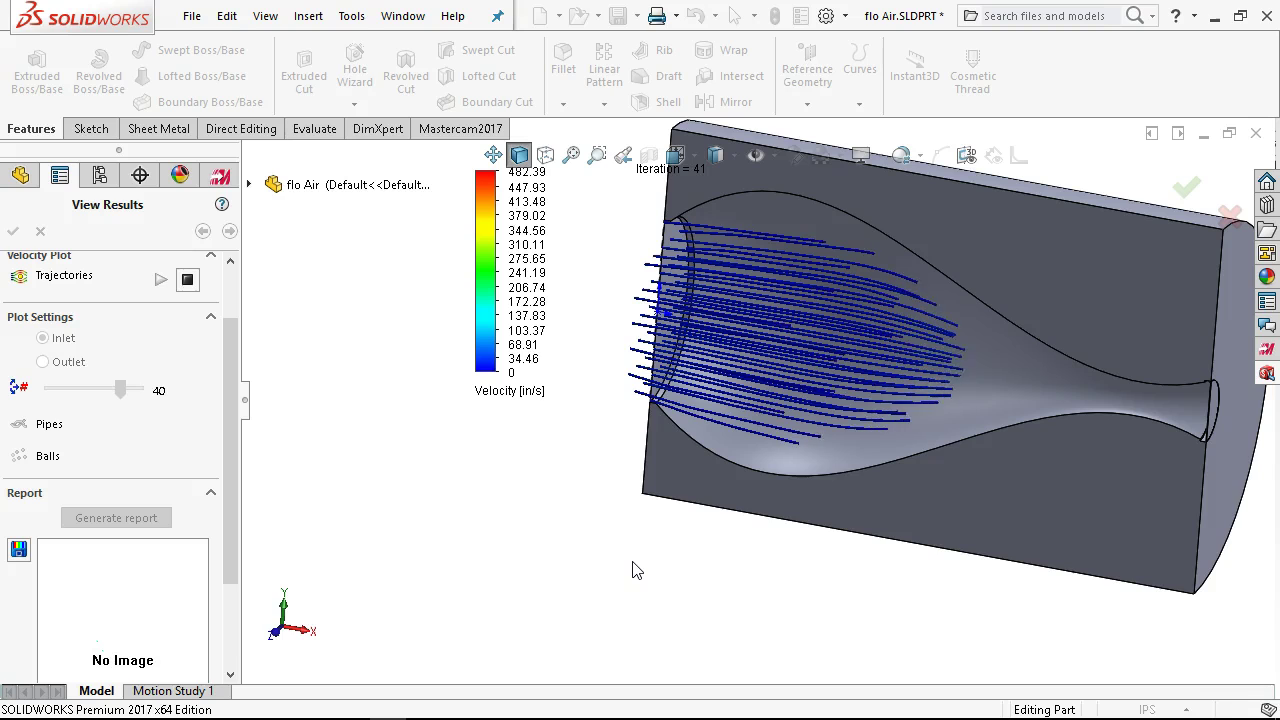
{"action": "left_click", "coordinate": [687, 571]}
{"action": "middle_click_drag", "start_coordinate": [663, 571], "coordinate": [640, 591]}
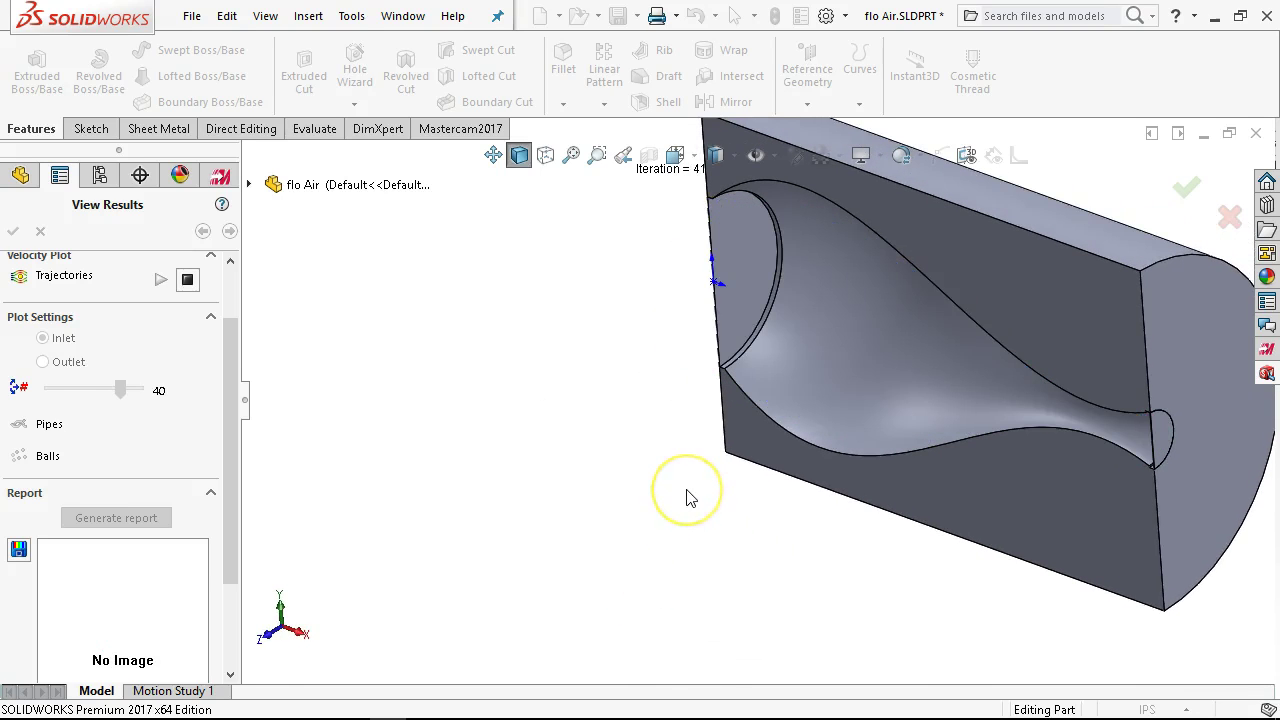
{"action": "left_click", "coordinate": [606, 500]}
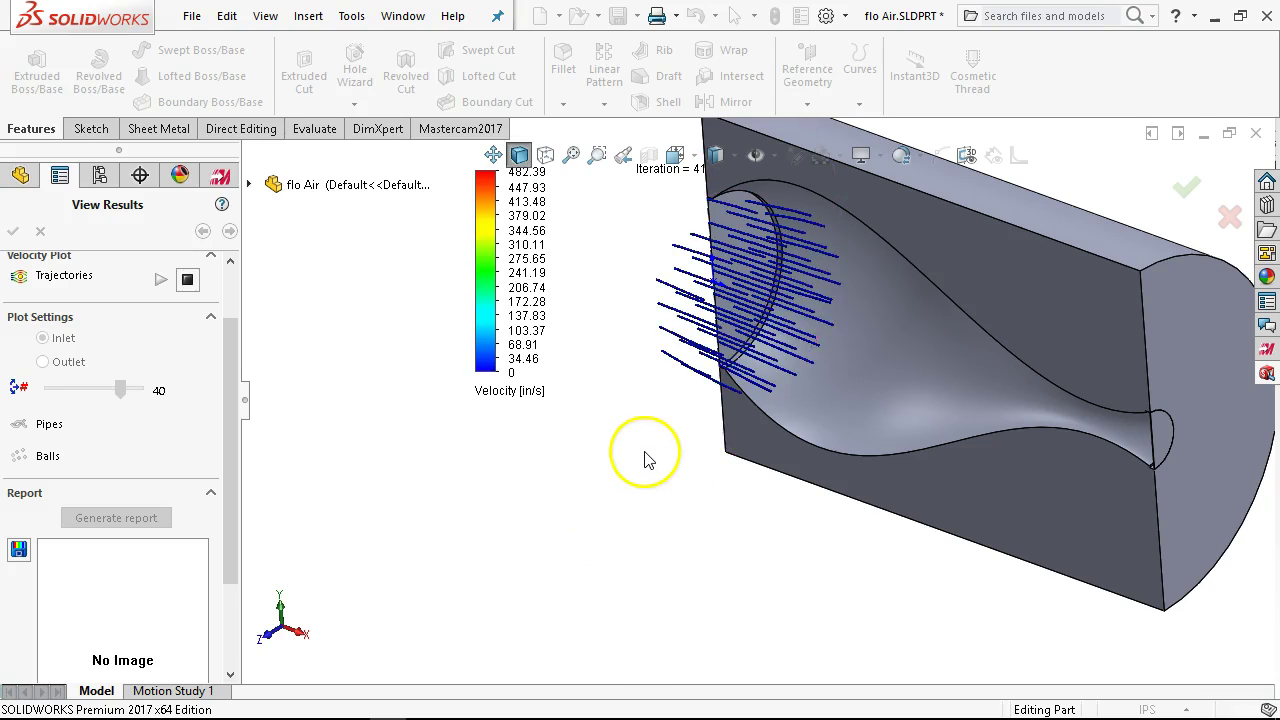
{"action": "middle_click_drag", "start_coordinate": [714, 526], "coordinate": [726, 496]}
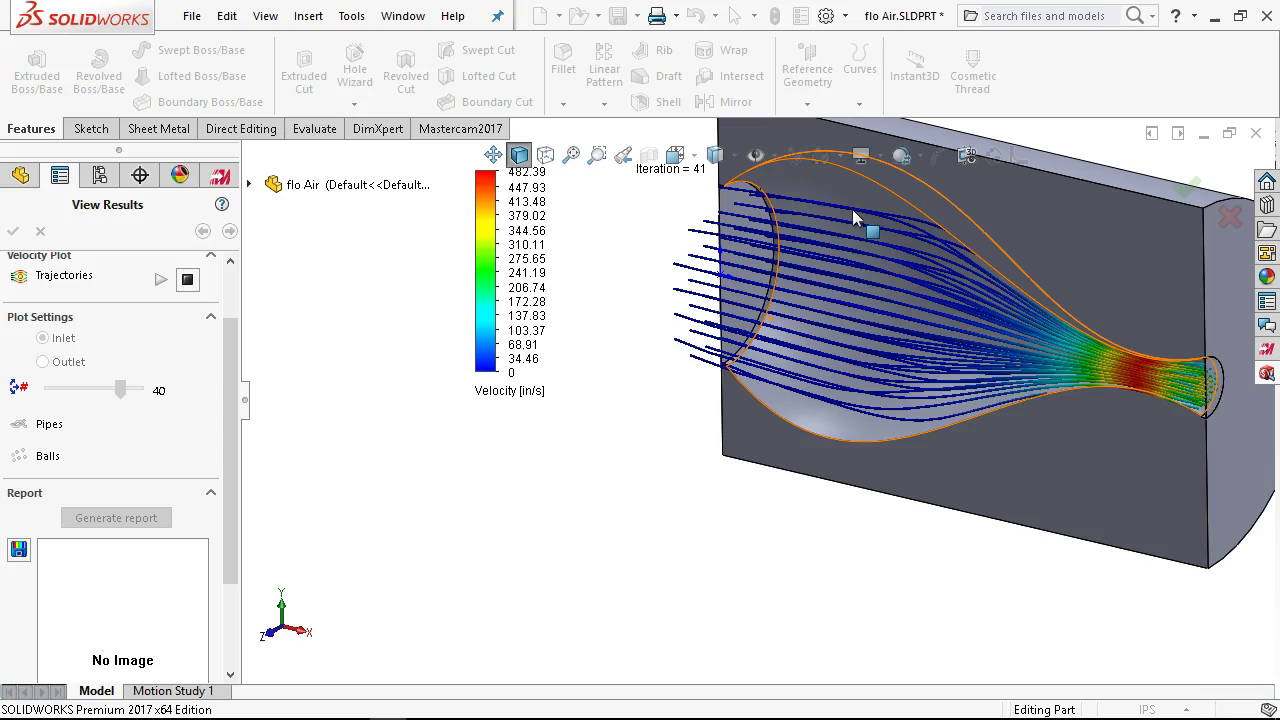
{"action": "left_click", "coordinate": [898, 273]}
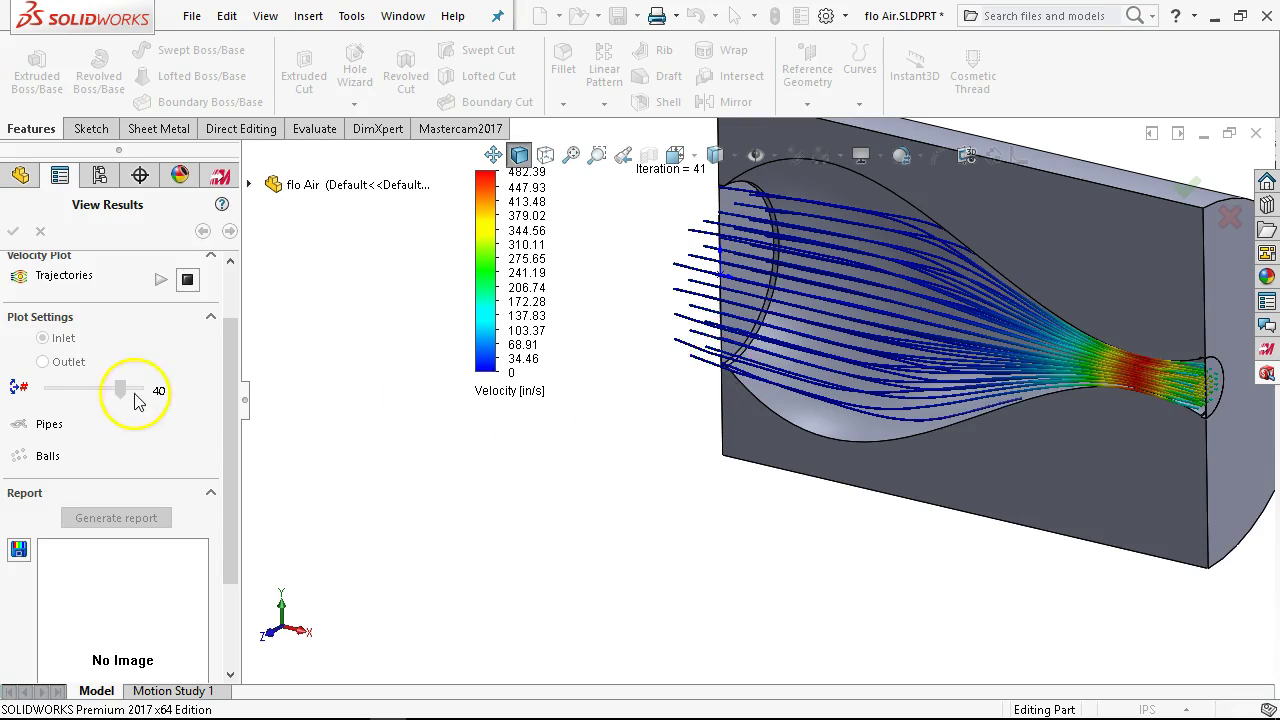
{"action": "left_click", "coordinate": [188, 281]}
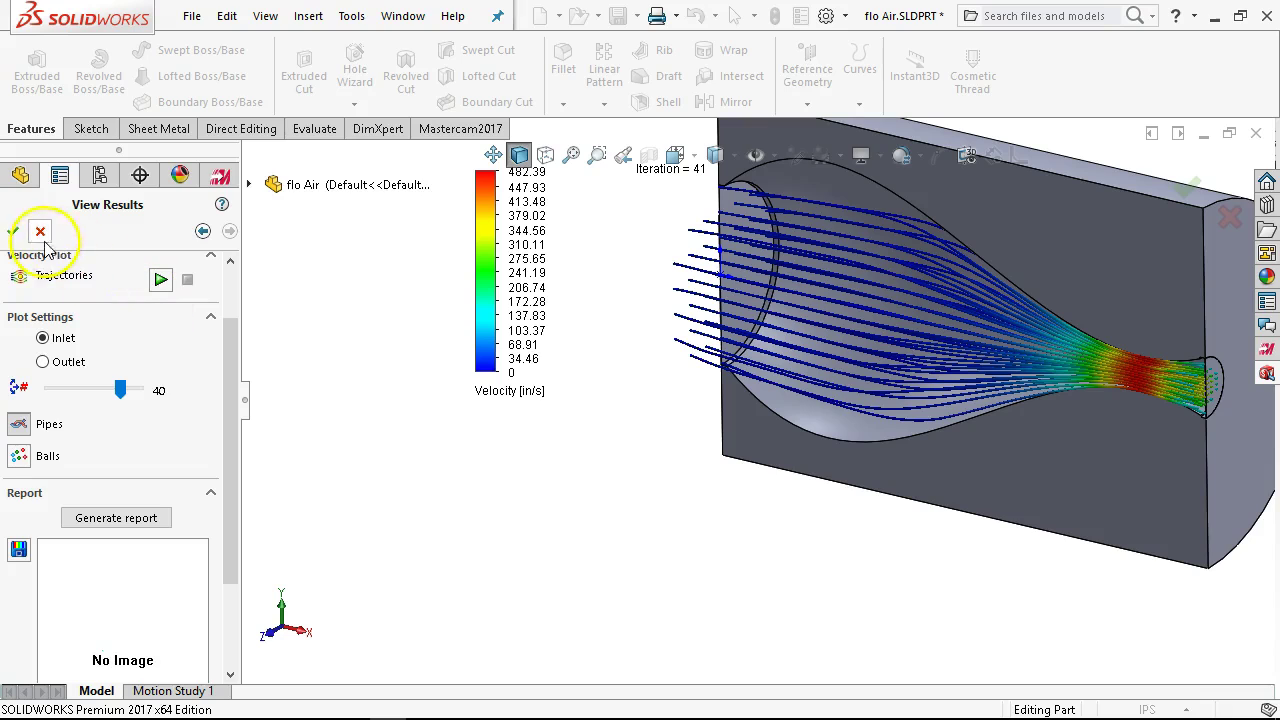
Generate the FloXpress report and save it as SOLIDWORKS FloXpress Report.docx in the fxp2 folder.
{"action": "mouse_move", "coordinate": [229, 337]}
{"action": "left_mouse_down"}
{"action": "mouse_move", "coordinate": [266, 524]}
{"action": "mouse_move", "coordinate": [257, 294]}
{"action": "mouse_move", "coordinate": [257, 366]}
{"action": "mouse_move", "coordinate": [171, 372]}
{"action": "left_mouse_up"}
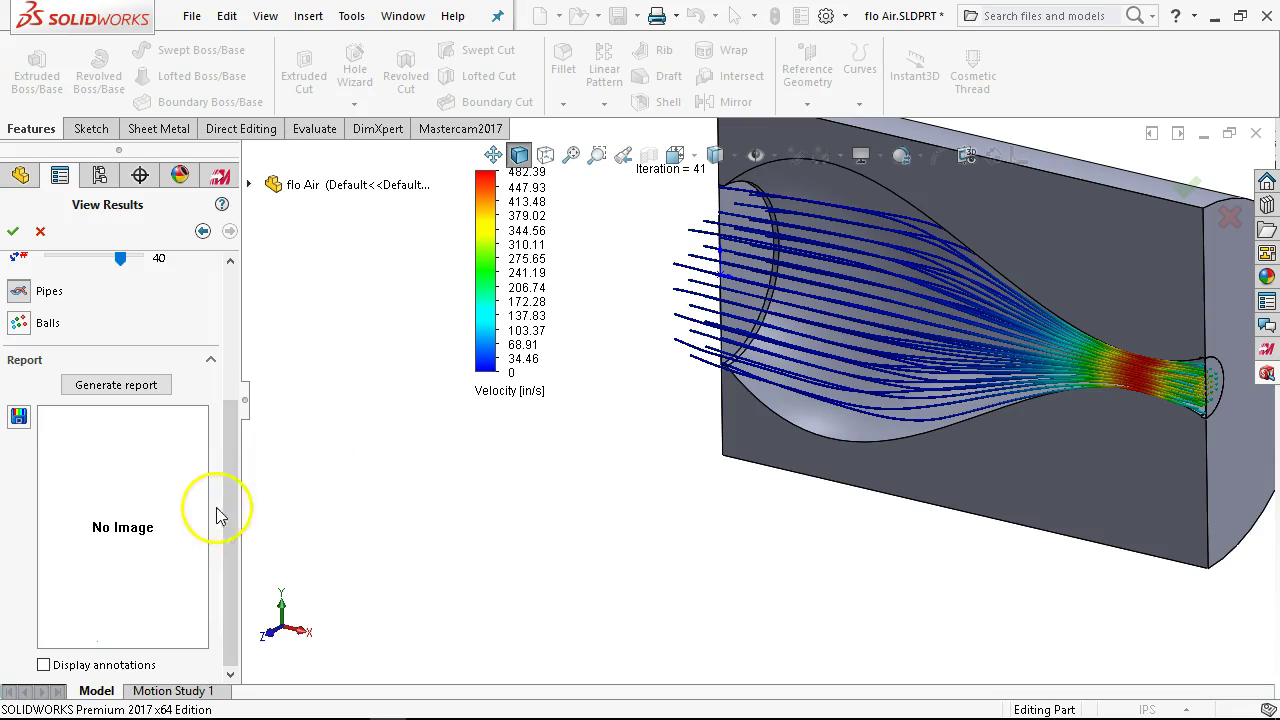
{"action": "mouse_move", "coordinate": [235, 492]}
{"action": "left_mouse_down"}
{"action": "mouse_move", "coordinate": [231, 336]}
{"action": "mouse_move", "coordinate": [234, 500]}
{"action": "left_mouse_up"}
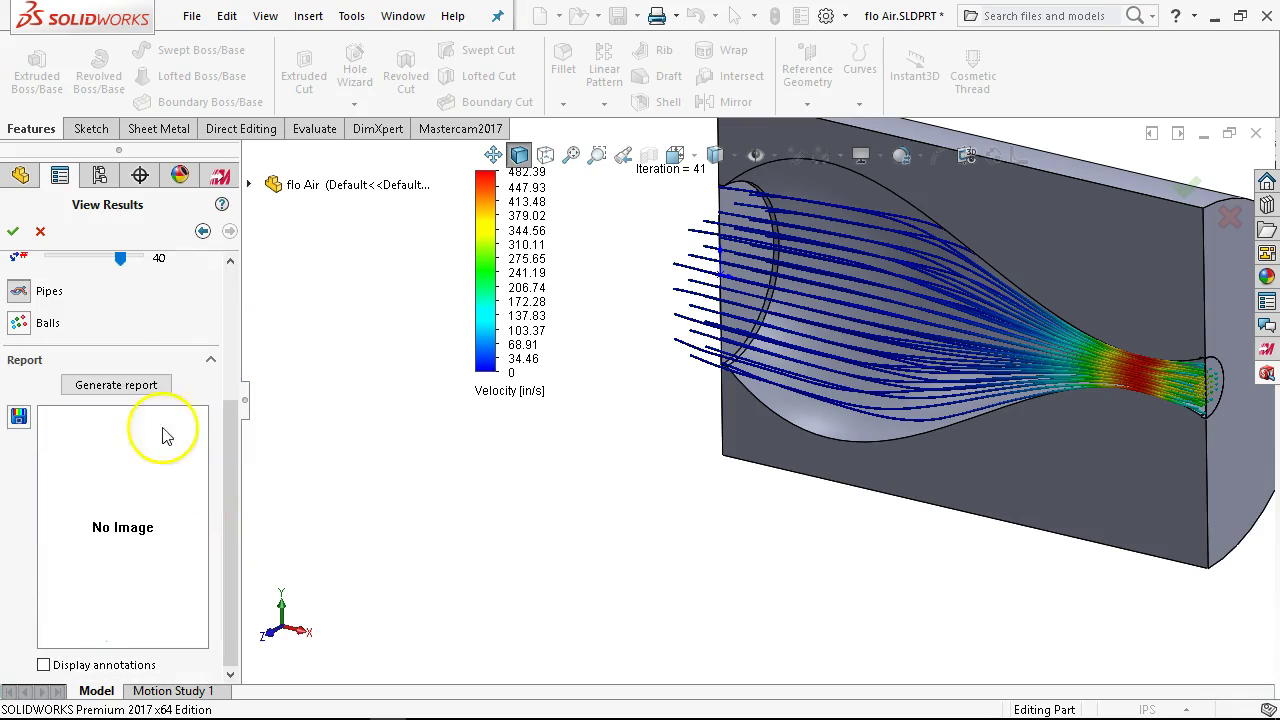
{"action": "left_click", "coordinate": [128, 387]}
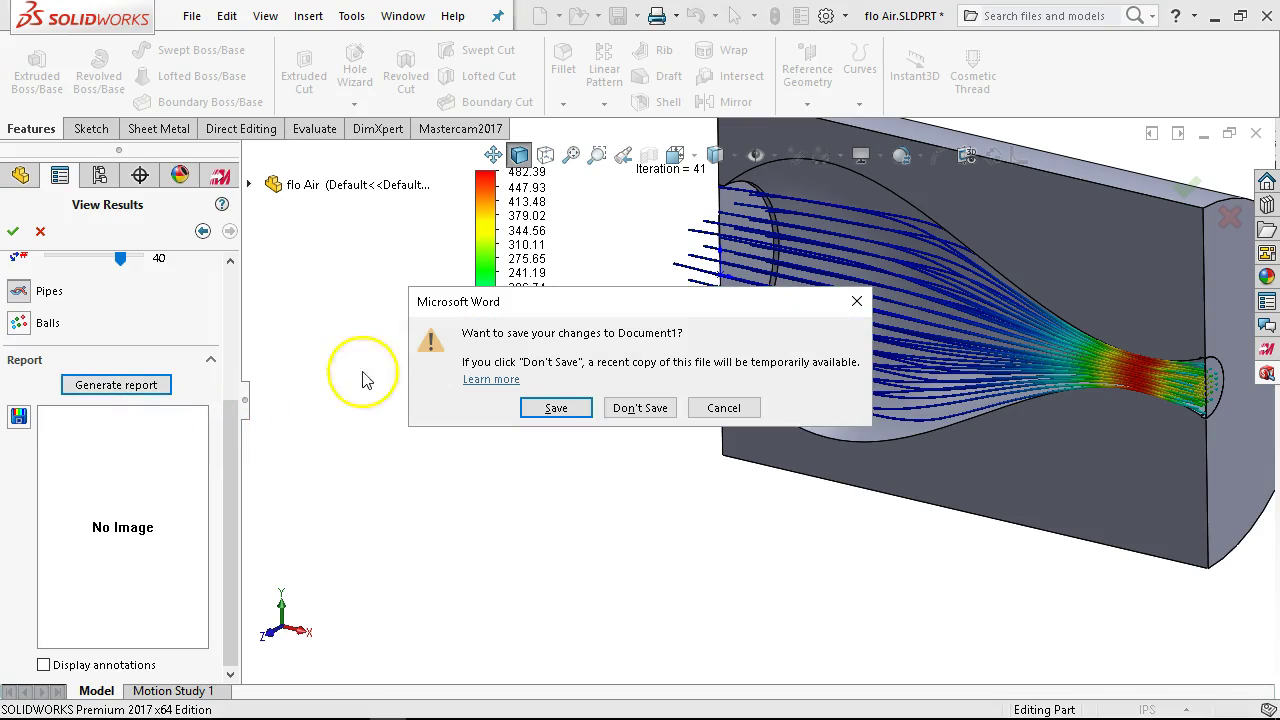
{"action": "left_click", "coordinate": [556, 408]}
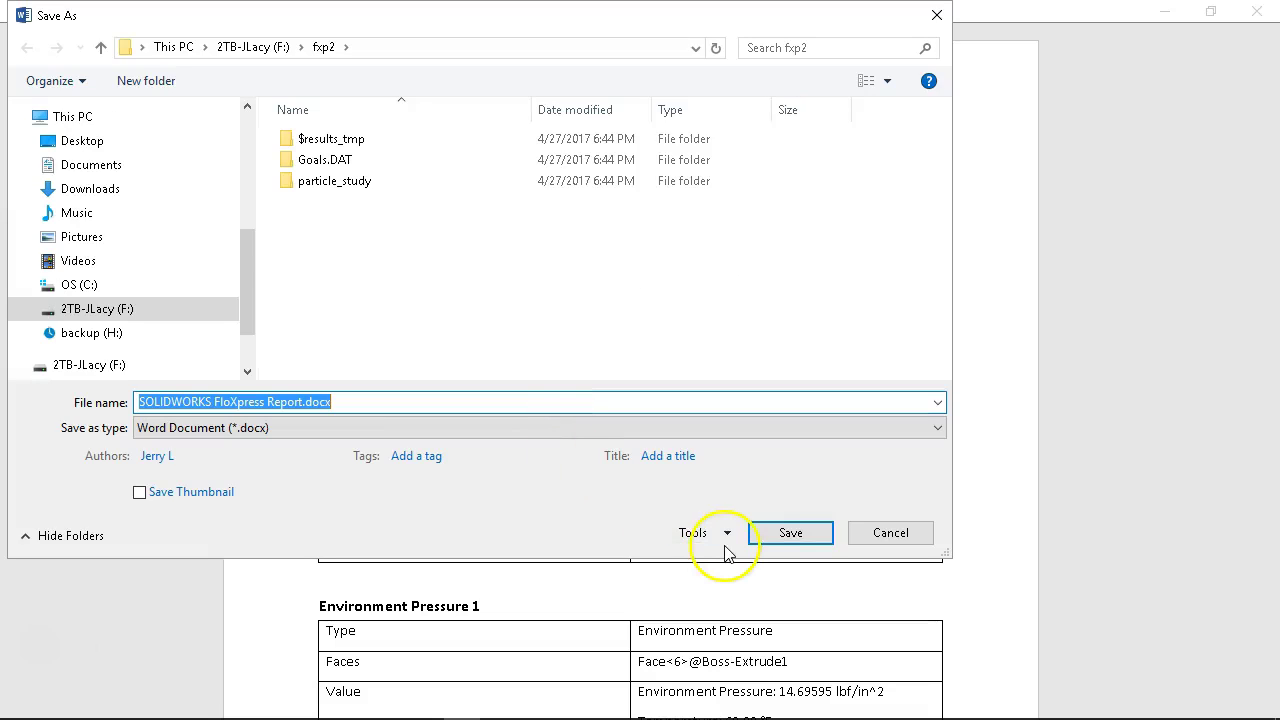
{"action": "left_click", "coordinate": [779, 533]}
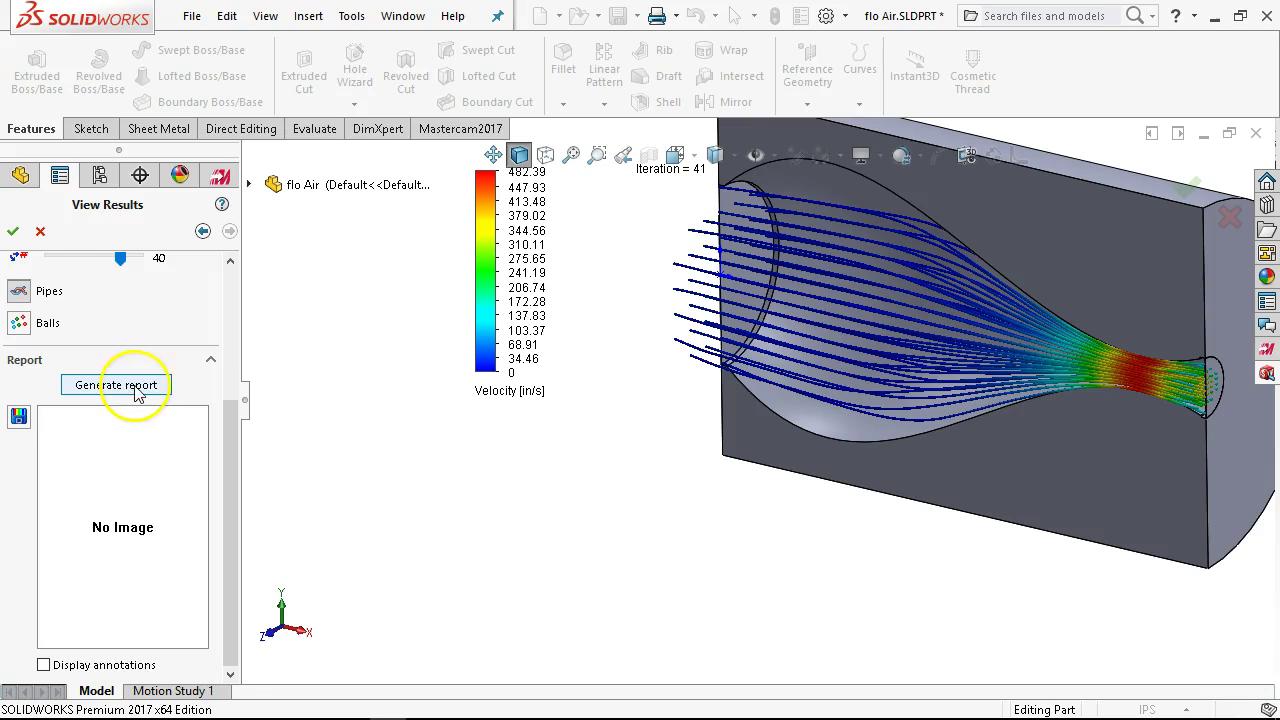
Switch to File Explorer, widen the file list on the F: drive to view the file details, and return to SOLIDWORKS.
{"action": "left_click", "coordinate": [203, 705]}
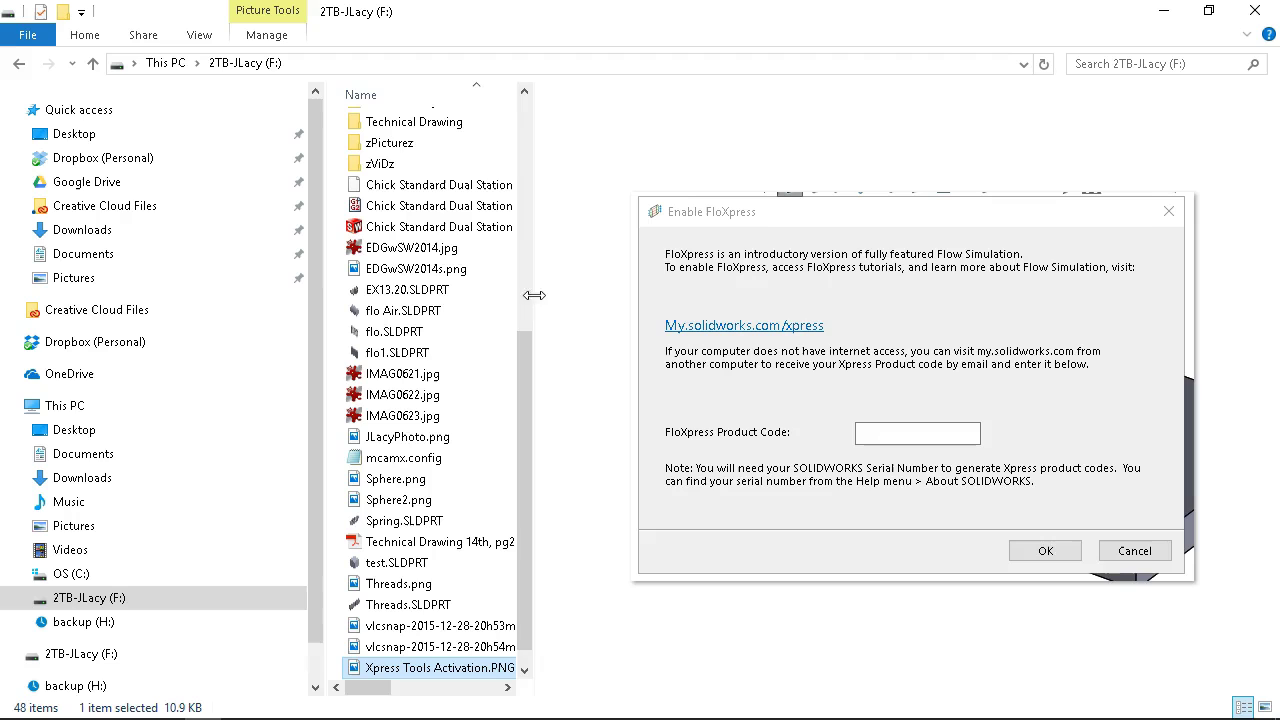
{"action": "left_click_drag", "start_coordinate": [534, 295], "coordinate": [734, 305]}
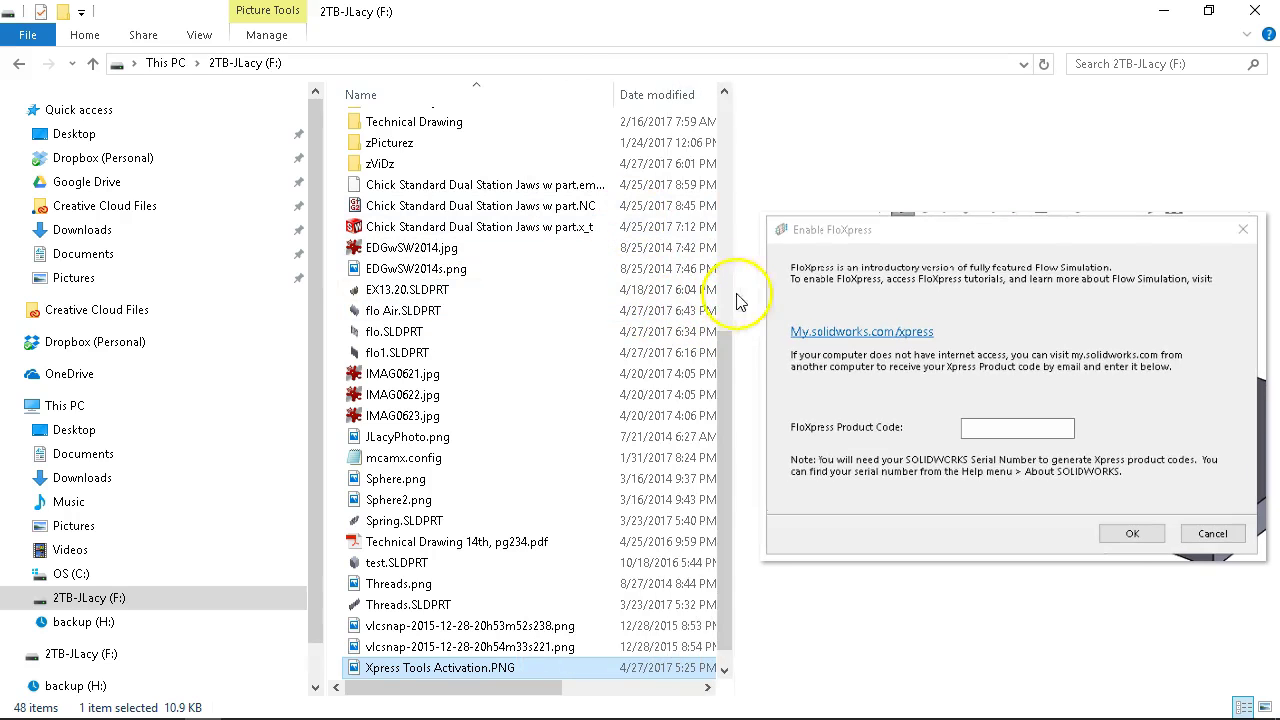
{"action": "left_click_drag", "start_coordinate": [734, 305], "coordinate": [872, 303]}
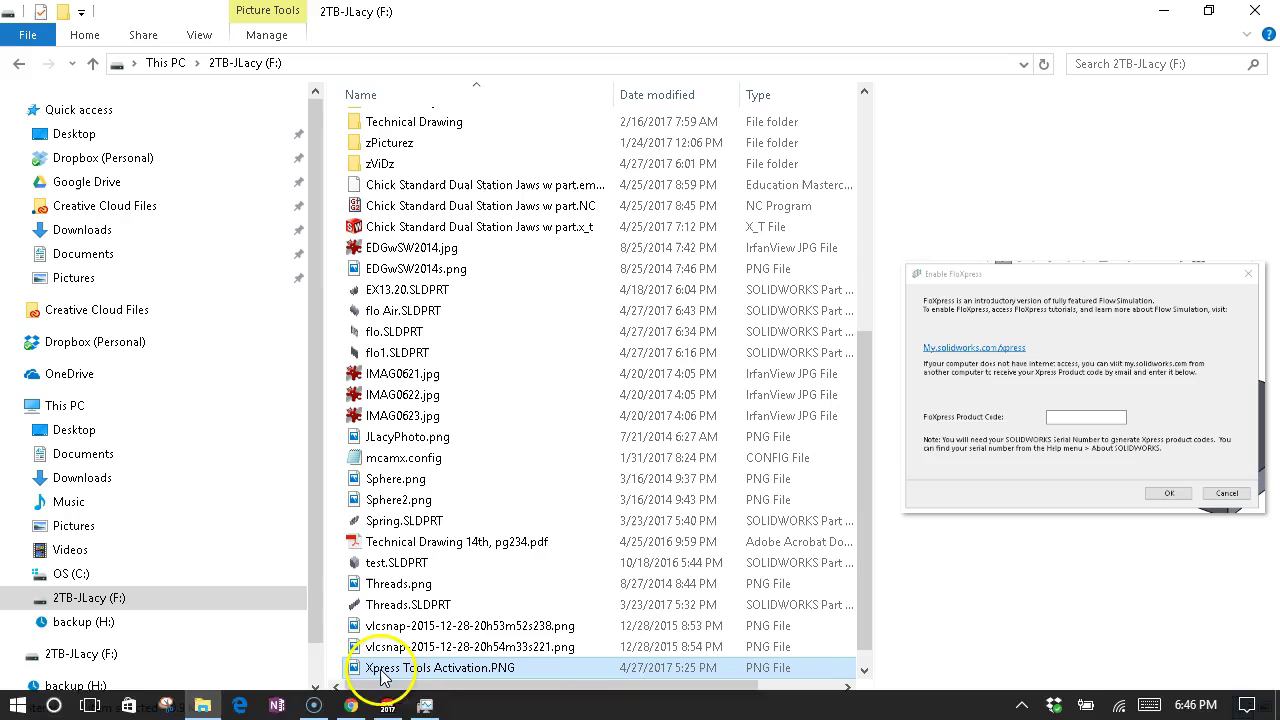
{"action": "left_click", "coordinate": [388, 706]}
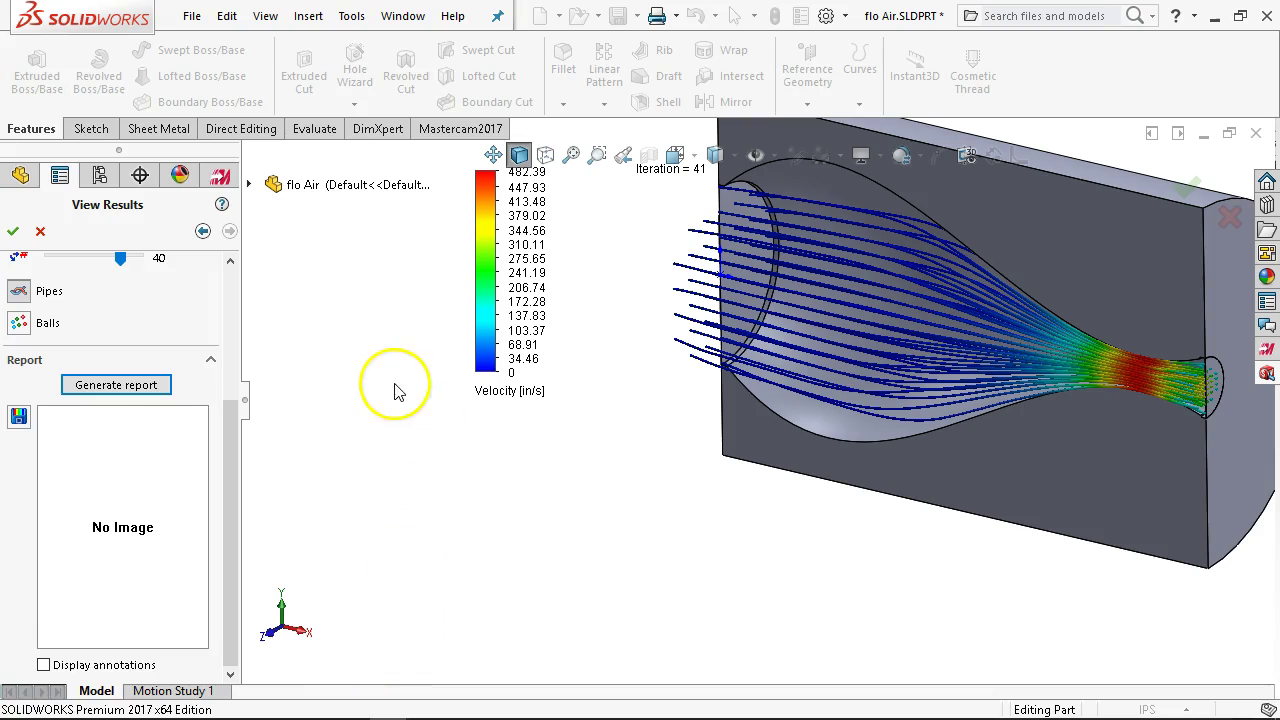
Generate the FloXpress report again and cancel its save prompt so the document is left open in Word.
{"action": "left_click", "coordinate": [84, 390]}
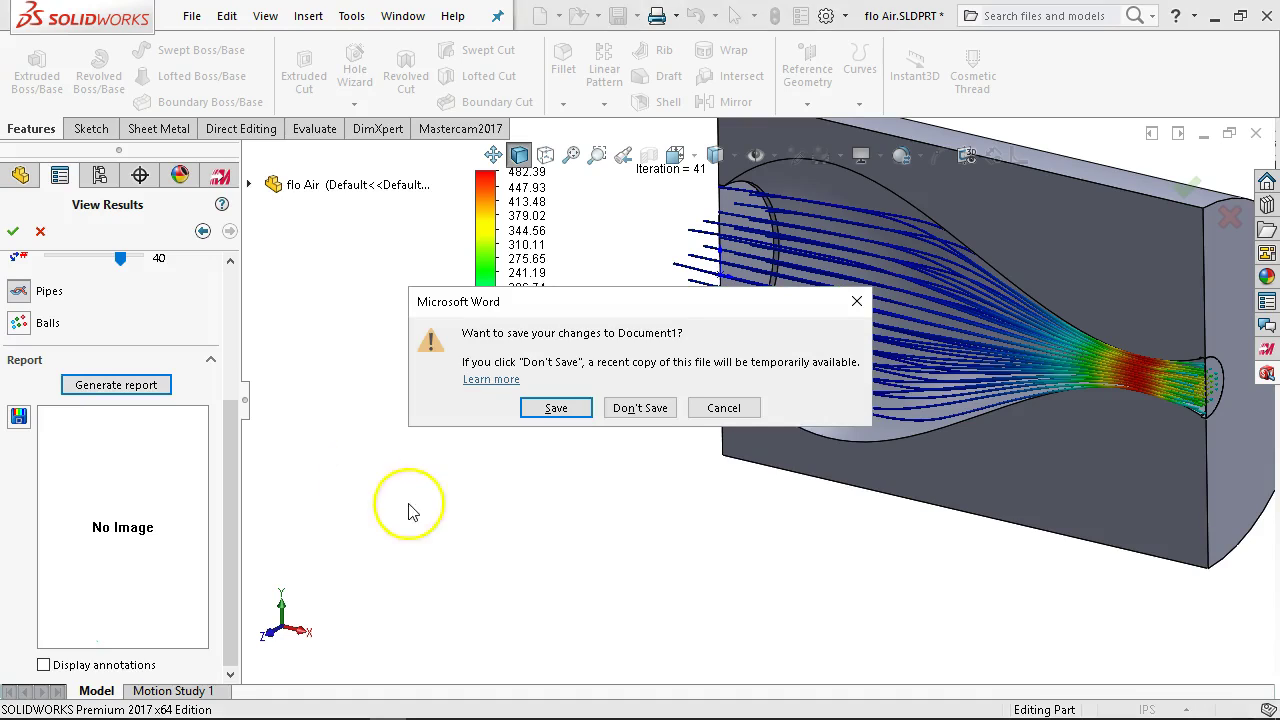
{"action": "left_click", "coordinate": [557, 407]}
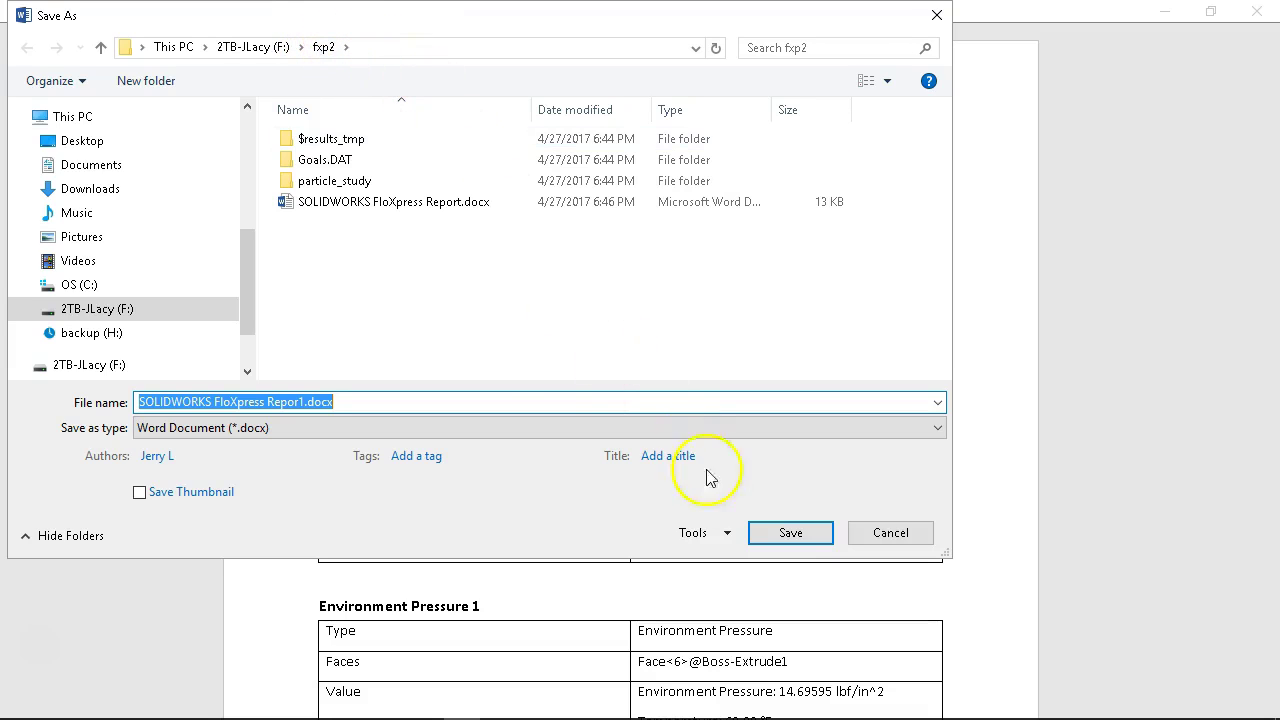
{"action": "left_click", "coordinate": [892, 533]}
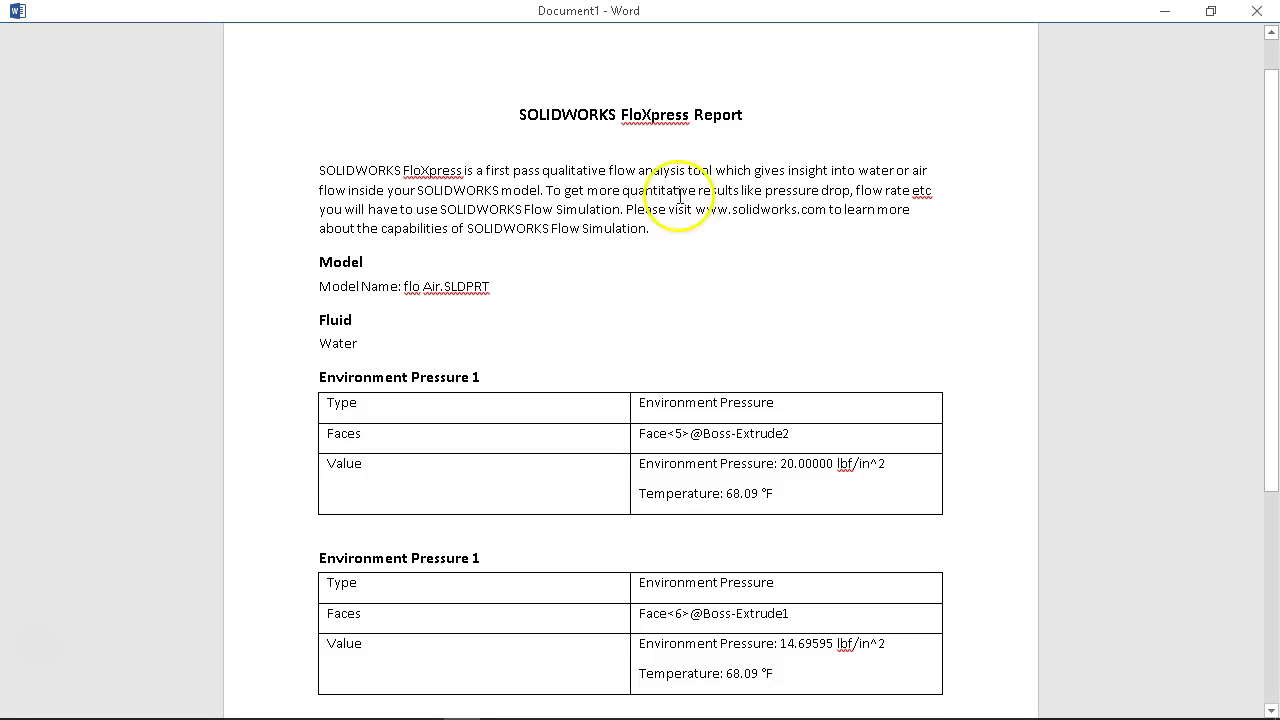
Read through the report in Word, checking the fluid, both environment pressure tables and the maximum velocity result.
{"action": "scroll", "coordinate": [765, 376], "scroll_direction": "down", "scroll_amount": 5}
{"action": "scroll", "coordinate": [752, 380], "scroll_direction": "down", "scroll_amount": 1}
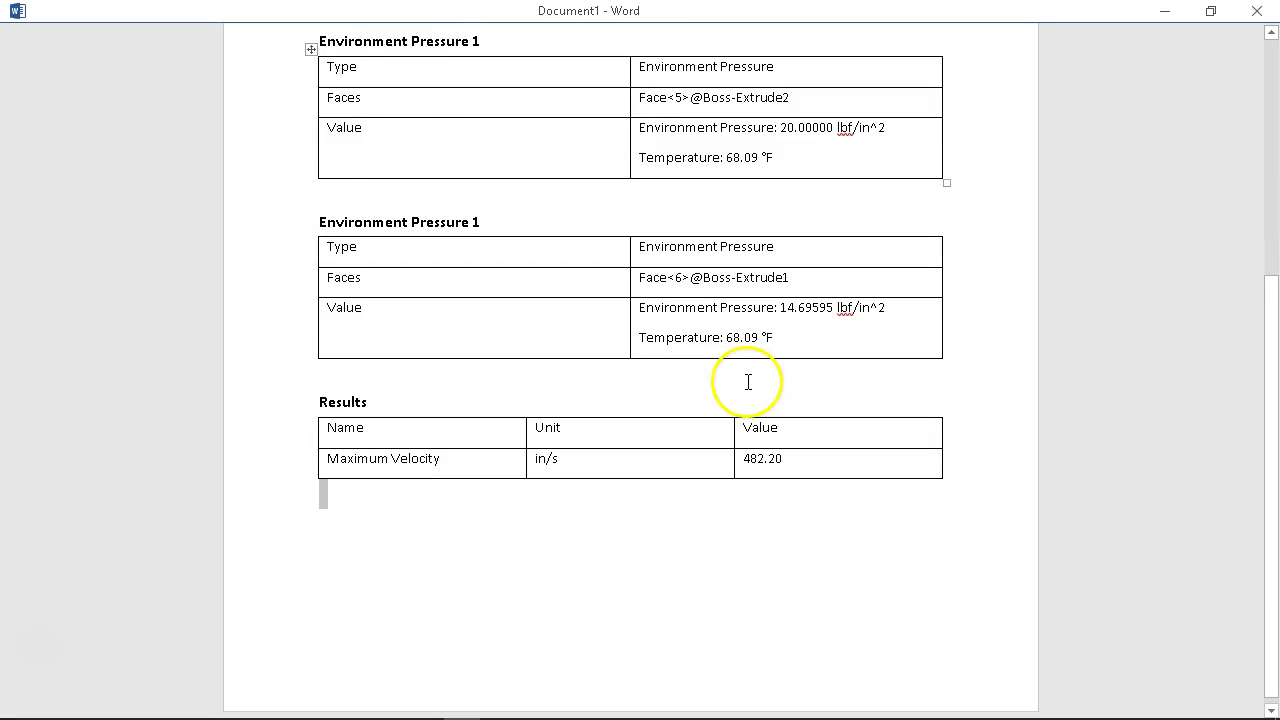
{"action": "scroll", "coordinate": [766, 337], "scroll_direction": "up", "scroll_amount": 3}
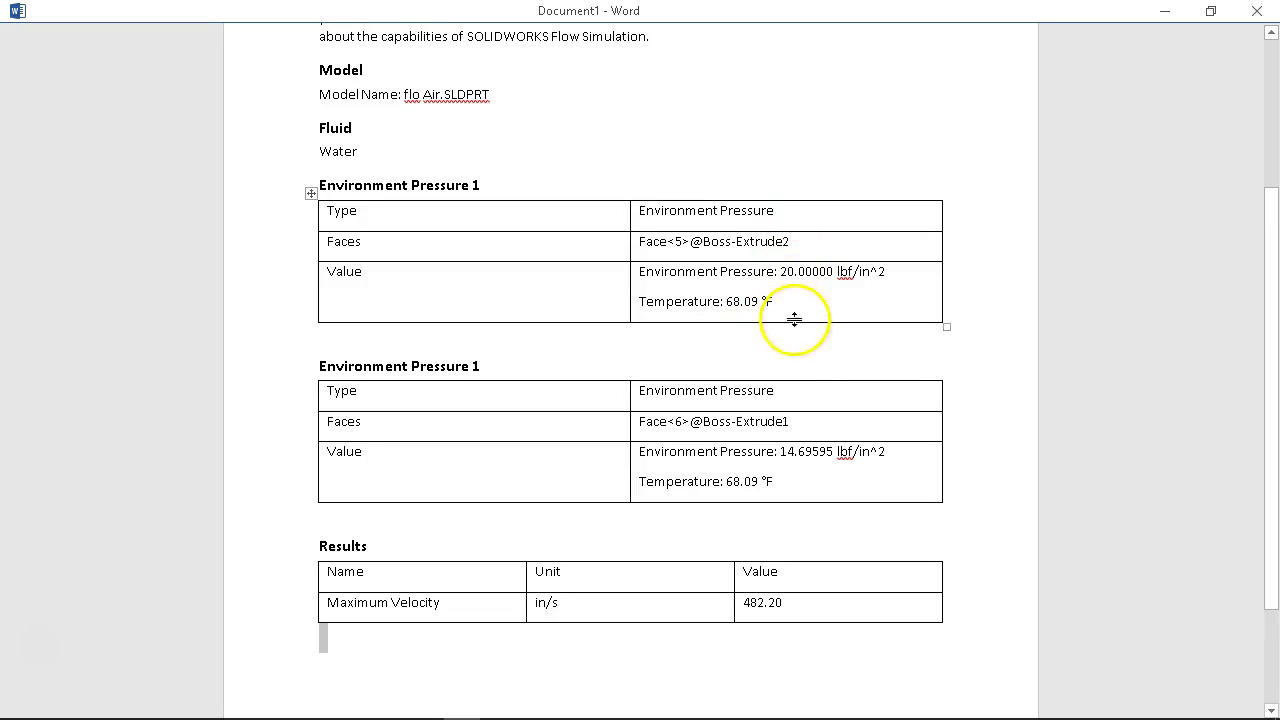
{"action": "scroll", "coordinate": [790, 460], "scroll_direction": "down", "scroll_amount": 2}
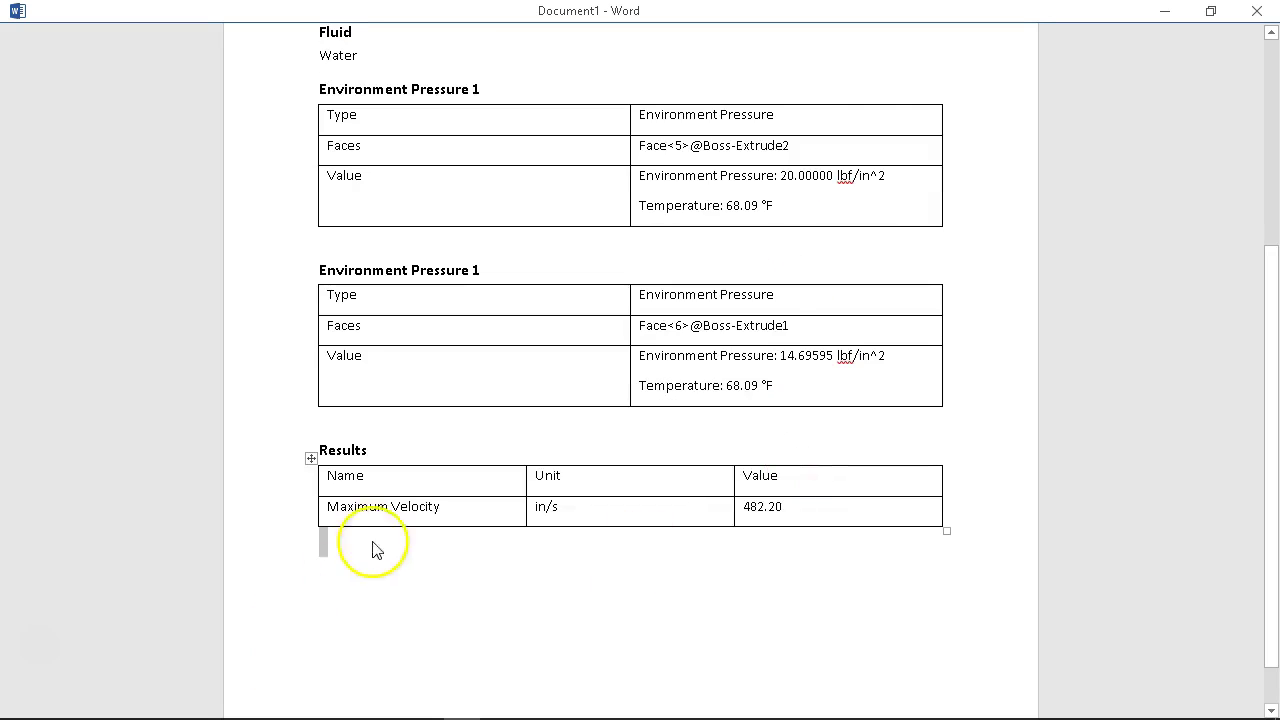
{"action": "scroll", "coordinate": [611, 494], "scroll_direction": "down", "scroll_amount": 1}
{"action": "scroll", "coordinate": [611, 503], "scroll_direction": "up", "scroll_amount": 3}
{"action": "scroll", "coordinate": [614, 494], "scroll_direction": "up", "scroll_amount": 2}
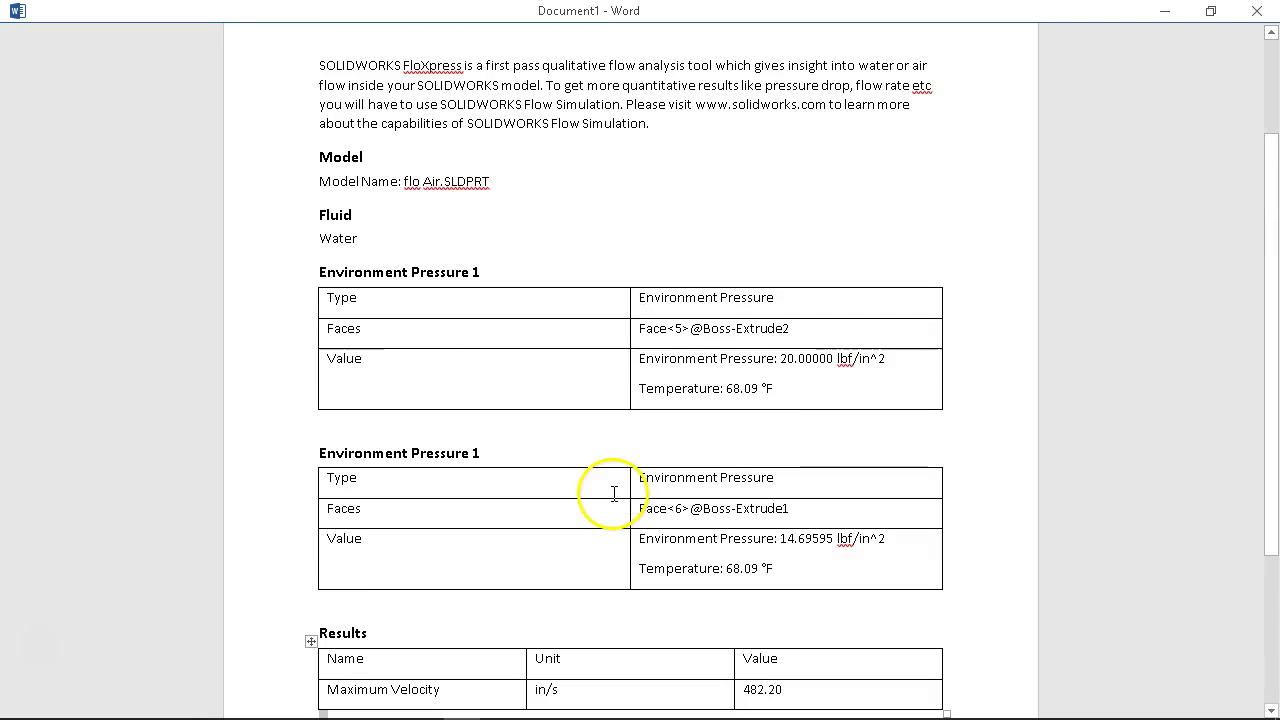
Switch back to SOLIDWORKS, fit the whole sectioned part in view, and capture the pipe trajectories as a report image.
{"action": "left_click", "coordinate": [1157, 15]}
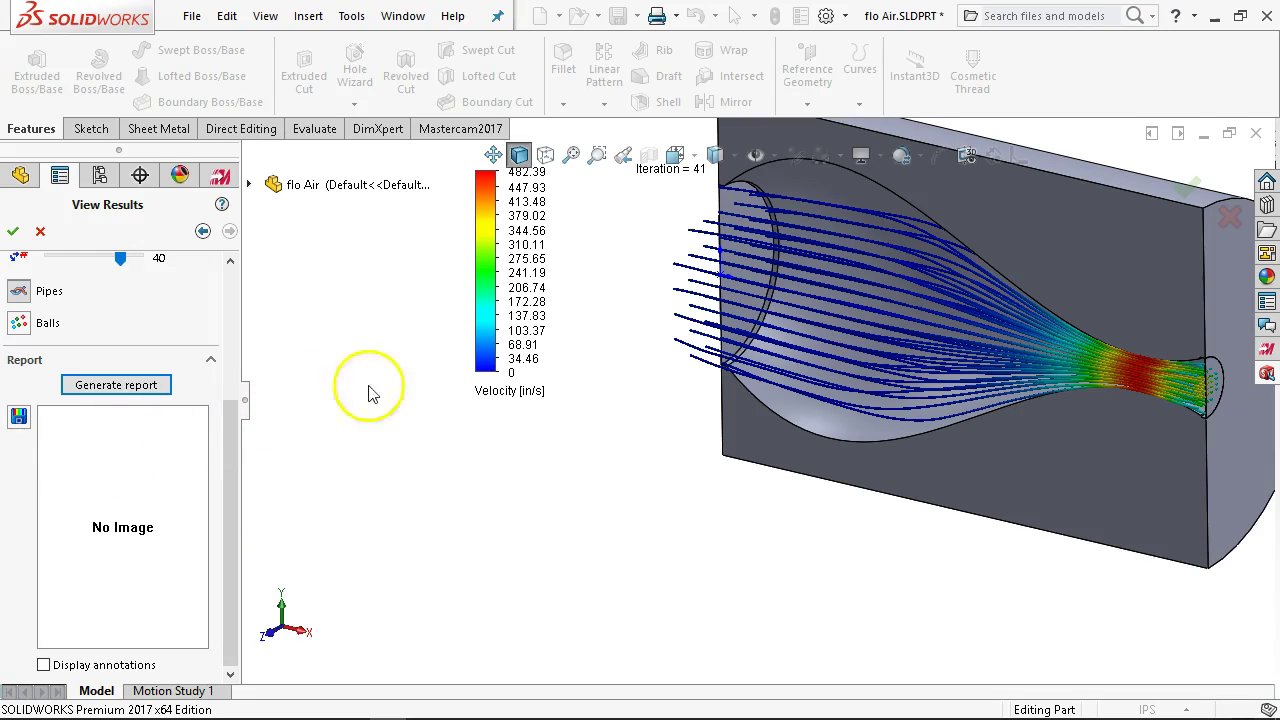
{"action": "middle_click_drag", "start_coordinate": [943, 257], "coordinate": [630, 370]}
{"action": "left_click", "coordinate": [20, 418]}
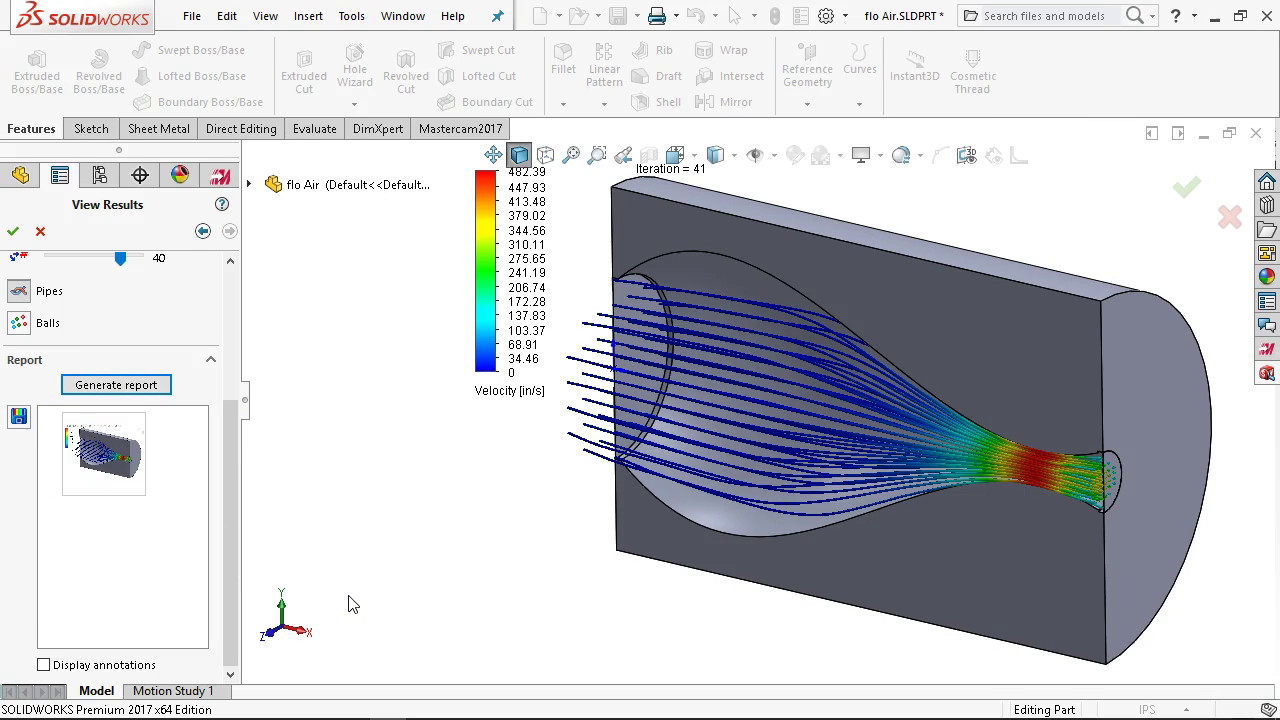
Play and stop the pipe trajectories animation several times to review the flow from the inlet to the outlet.
{"action": "left_click_drag", "start_coordinate": [232, 396], "coordinate": [270, 277]}
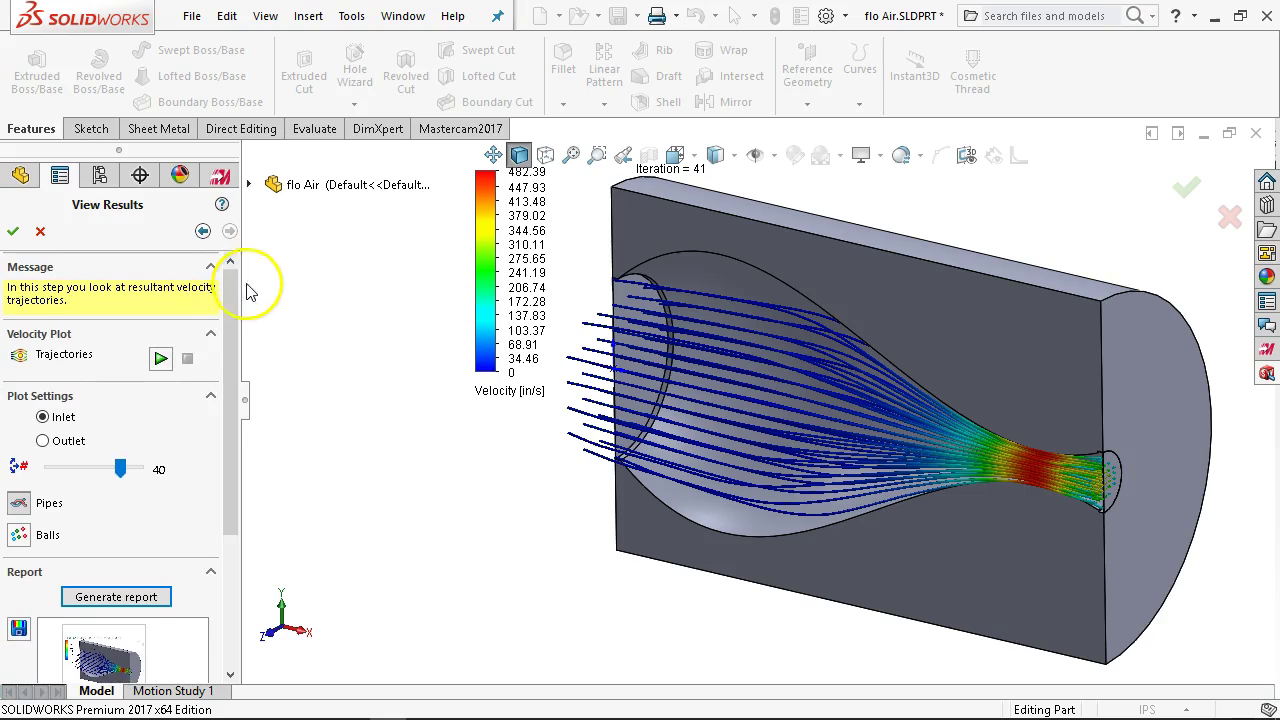
{"action": "left_click", "coordinate": [161, 359]}
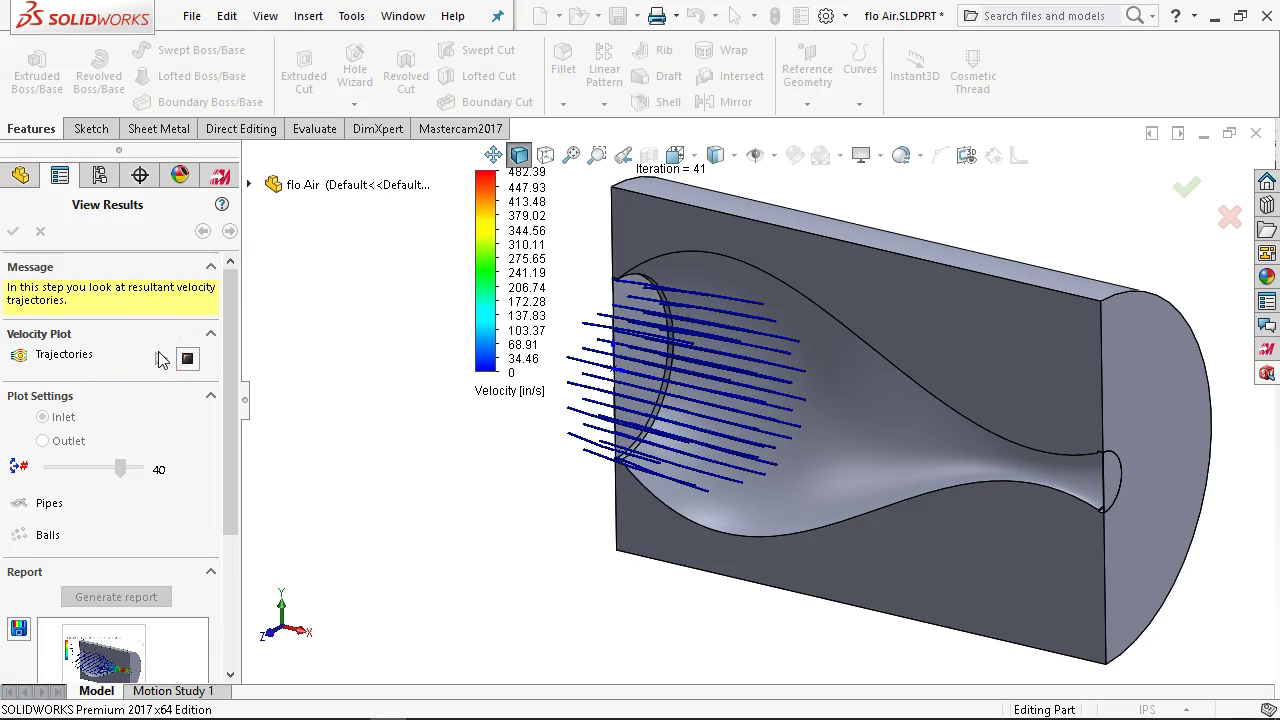
{"action": "left_click", "coordinate": [186, 361]}
{"action": "left_click", "coordinate": [161, 359]}
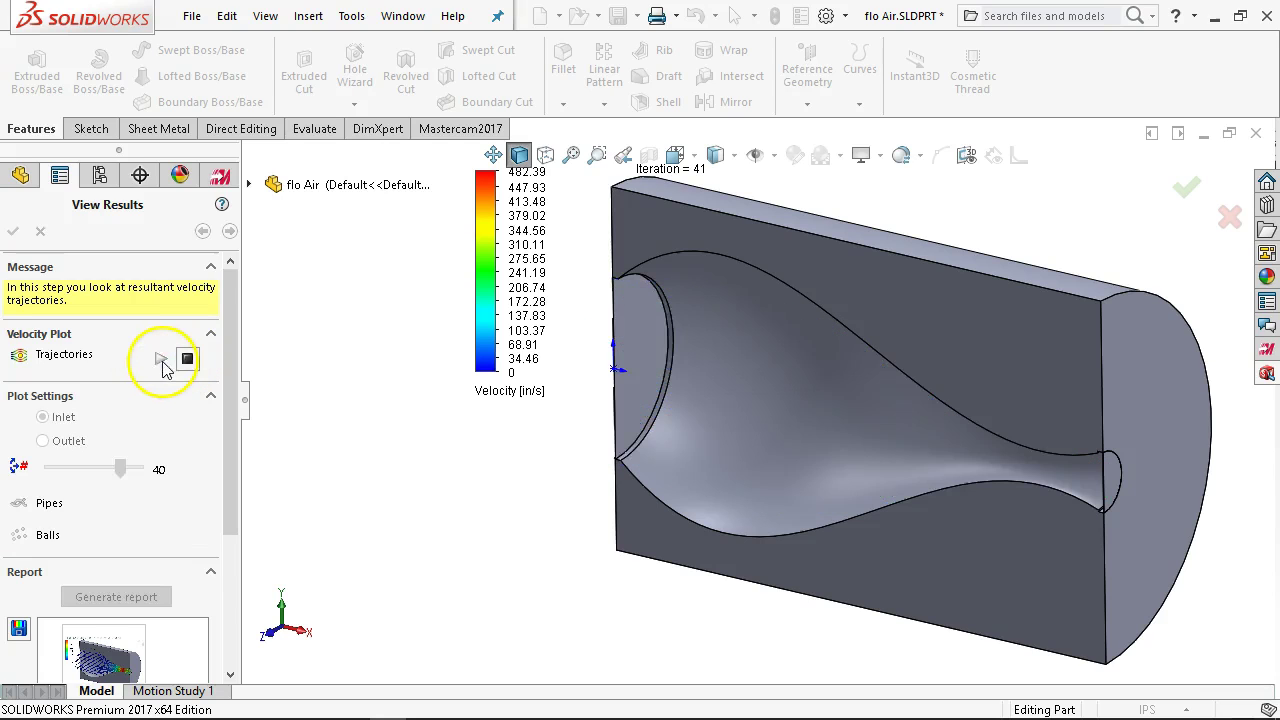
{"action": "left_click", "coordinate": [188, 360]}
{"action": "left_click", "coordinate": [161, 359]}
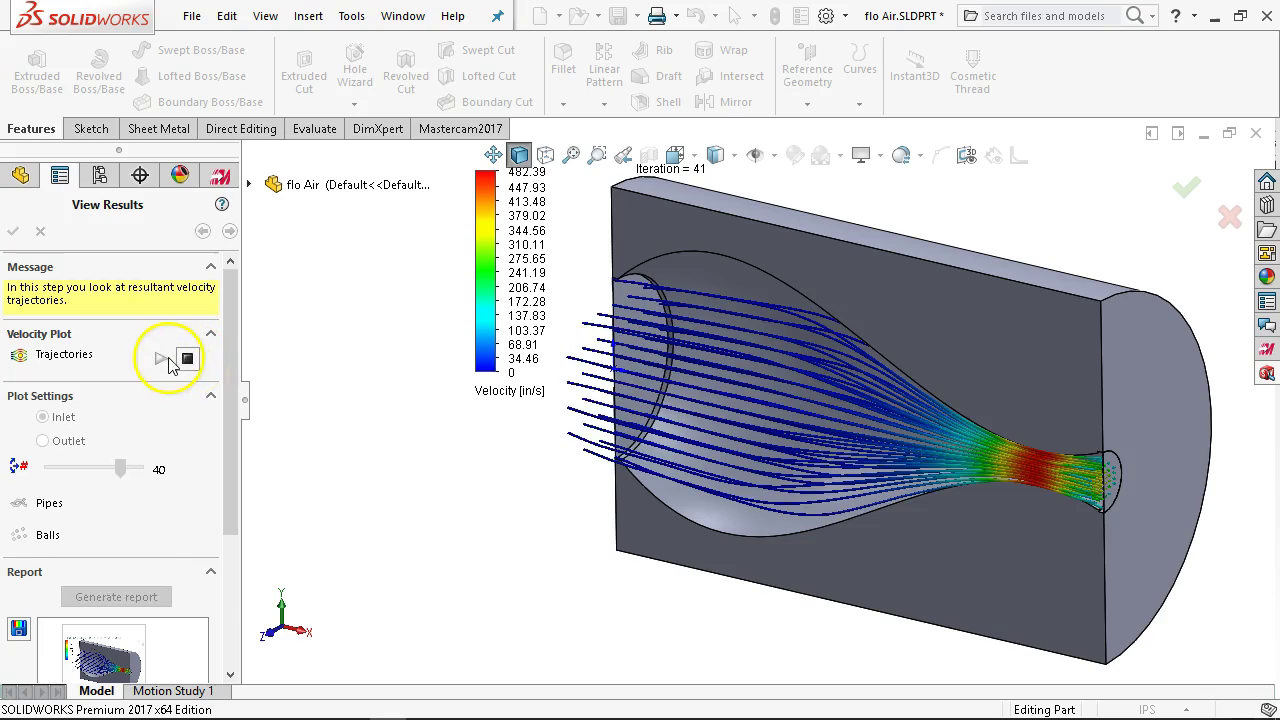
{"action": "left_click", "coordinate": [188, 360]}
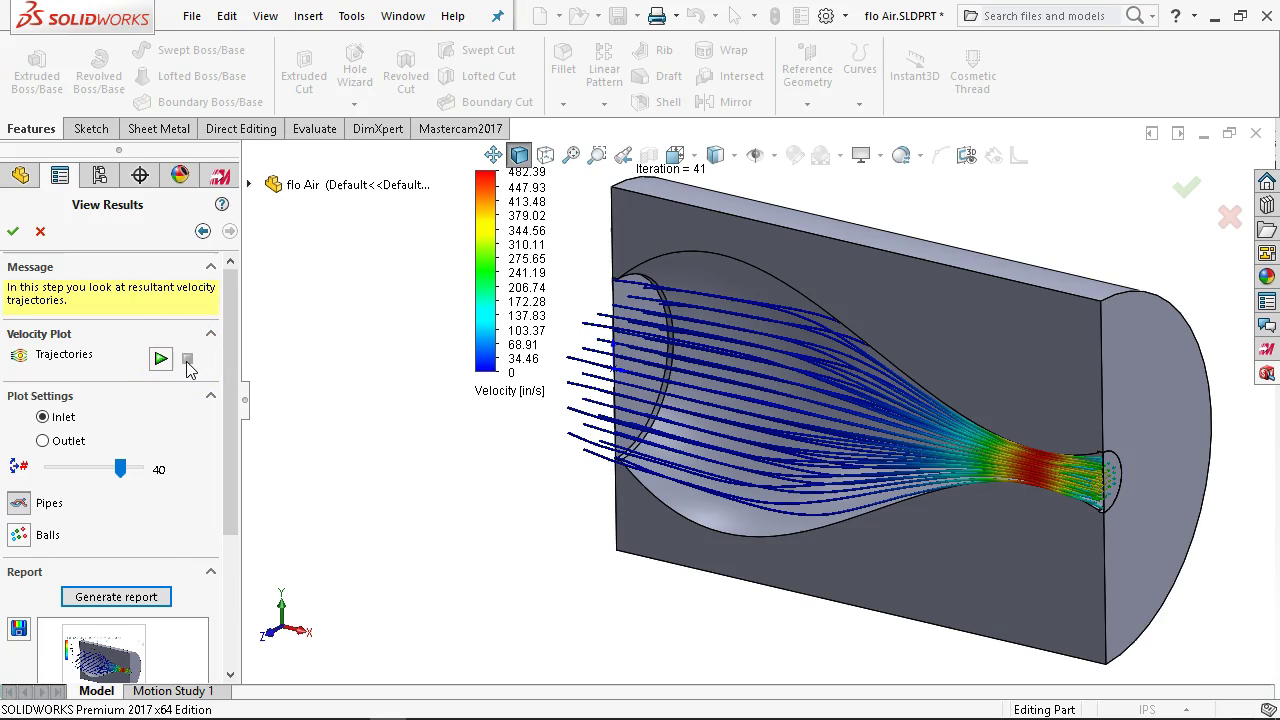
{"action": "left_click", "coordinate": [327, 457]}
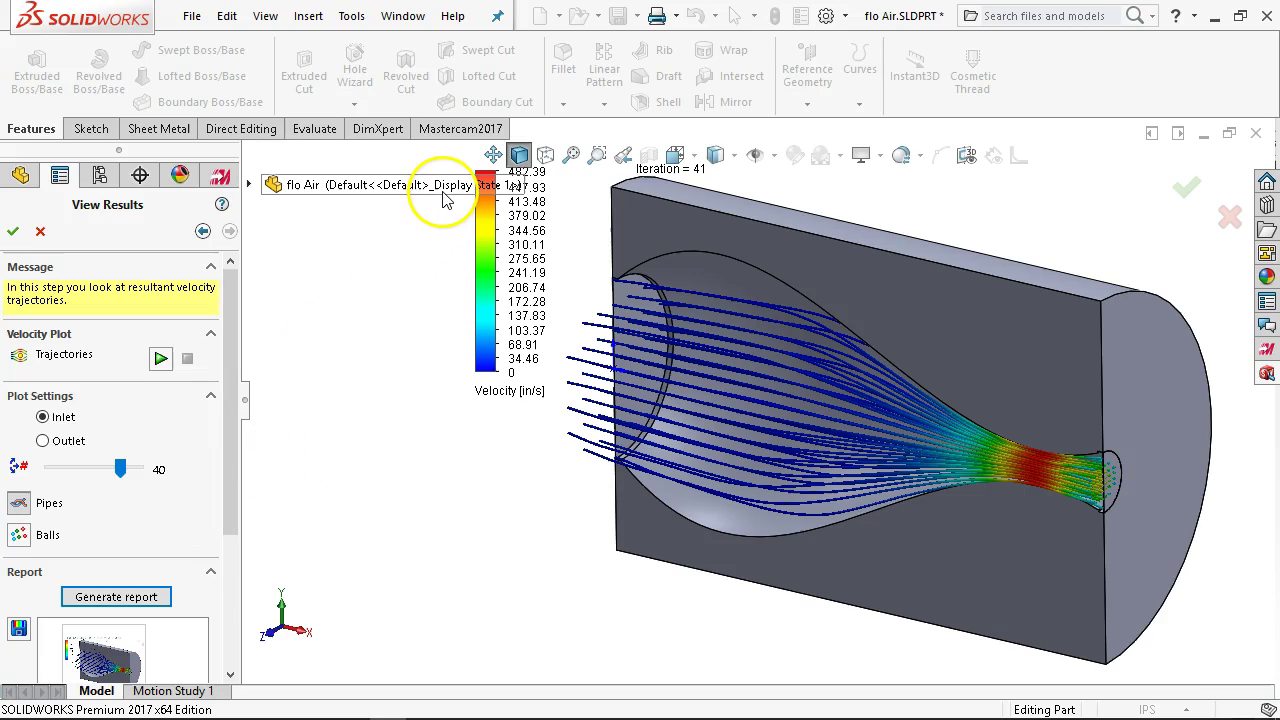
Accept the velocity results and close FloXpress to return to the part's feature tree.
{"action": "left_click", "coordinate": [13, 236]}
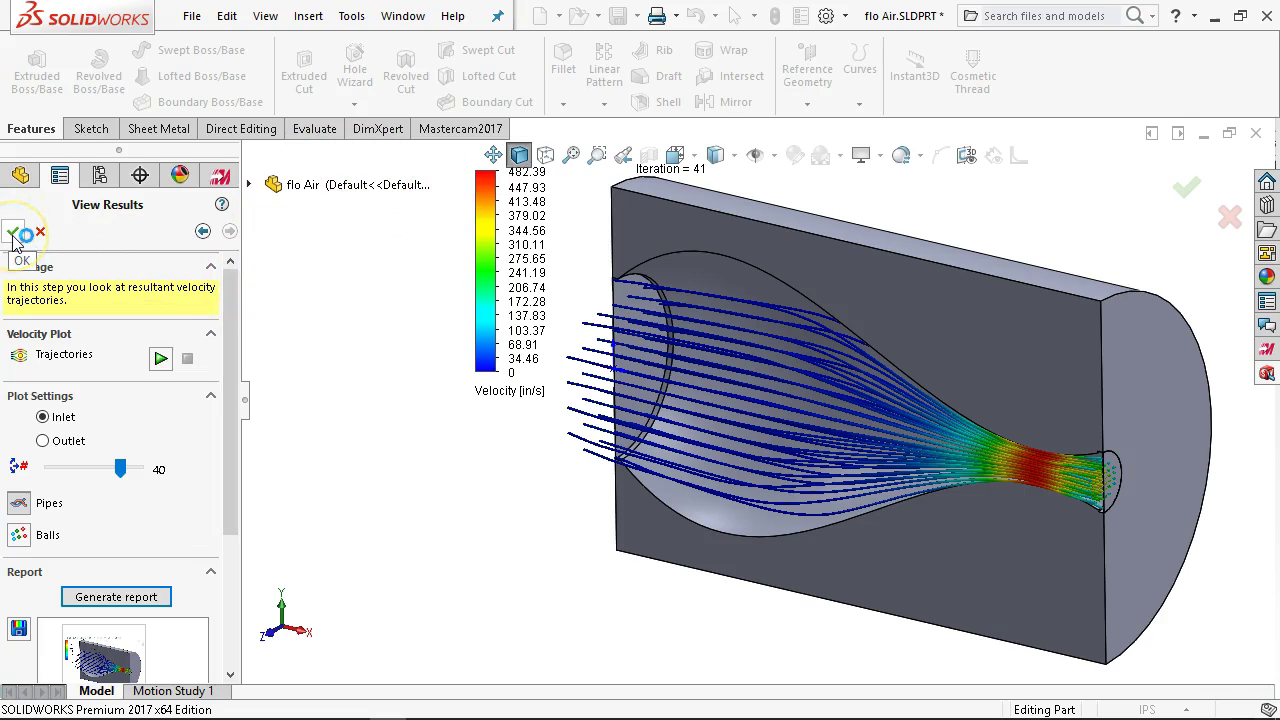
{"action": "left_click", "coordinate": [478, 482]}
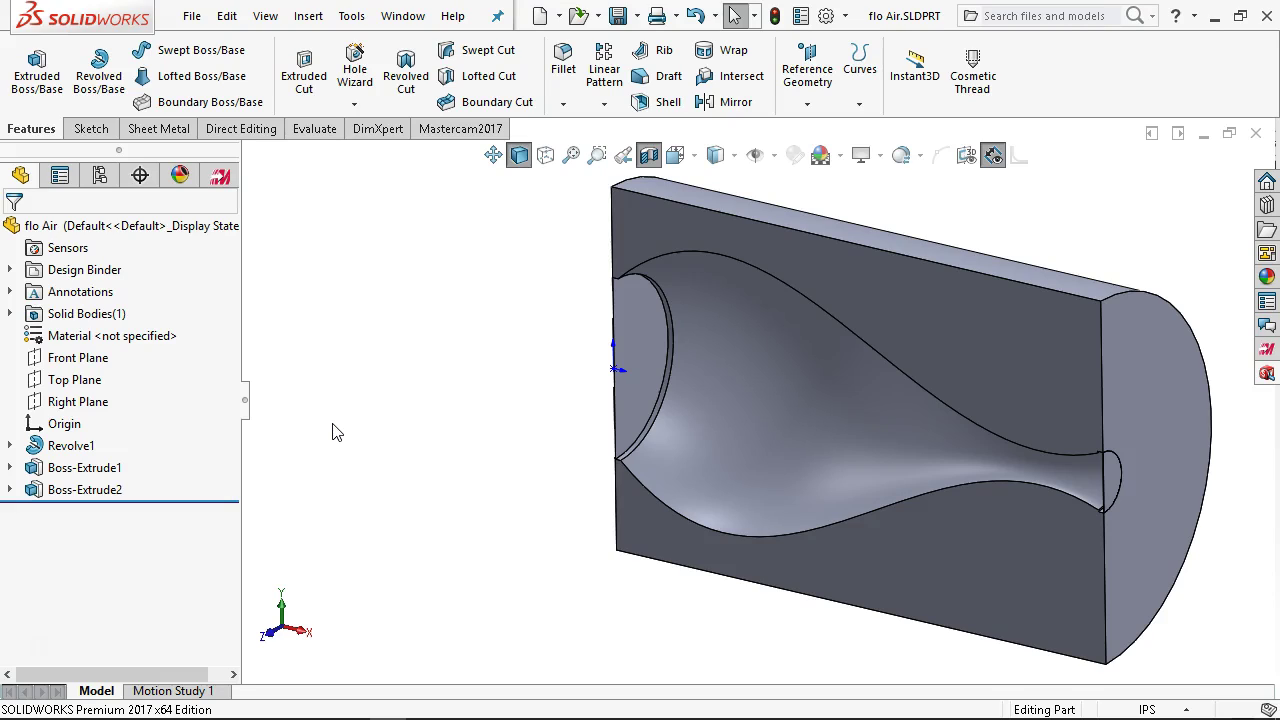
{"action": "left_click", "coordinate": [425, 476]}
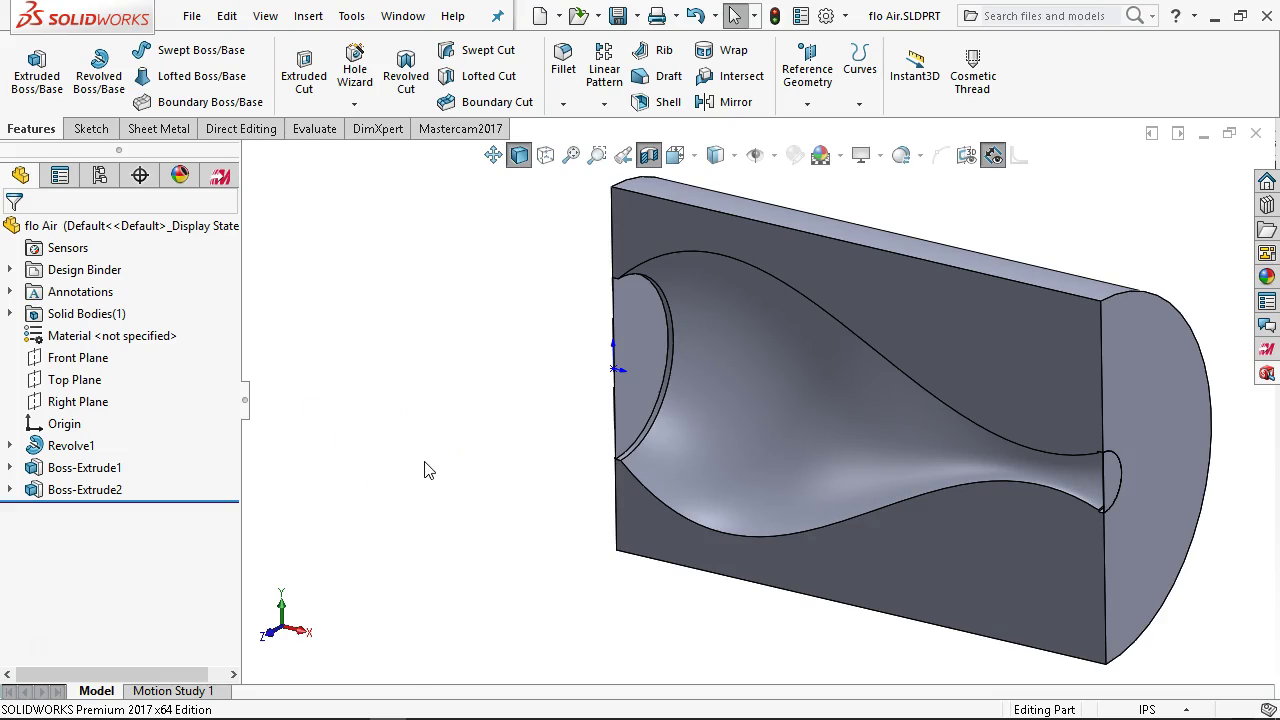